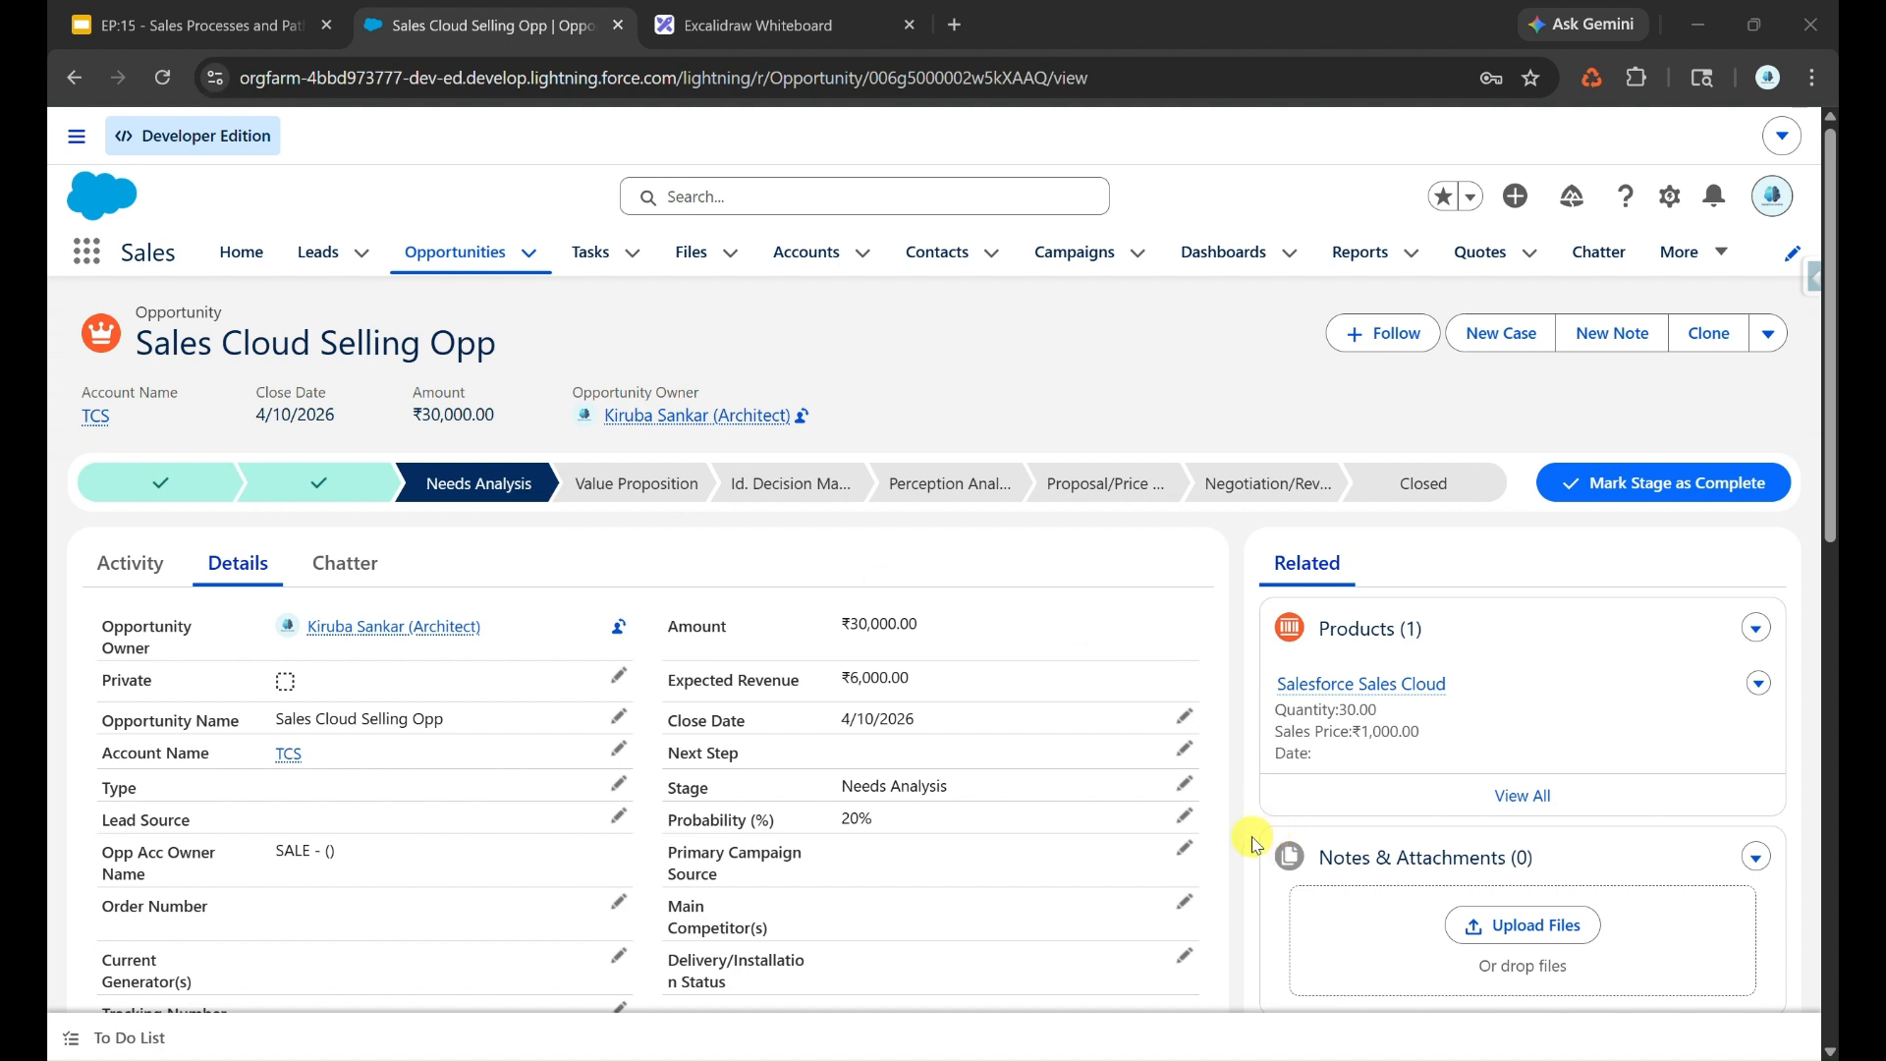
# Set the opportunity's stage to Value Proposition and save it, and mark Id. Decision Makers as the current stage.
pyautogui.click(1184, 782)
pyautogui.click(1011, 799)
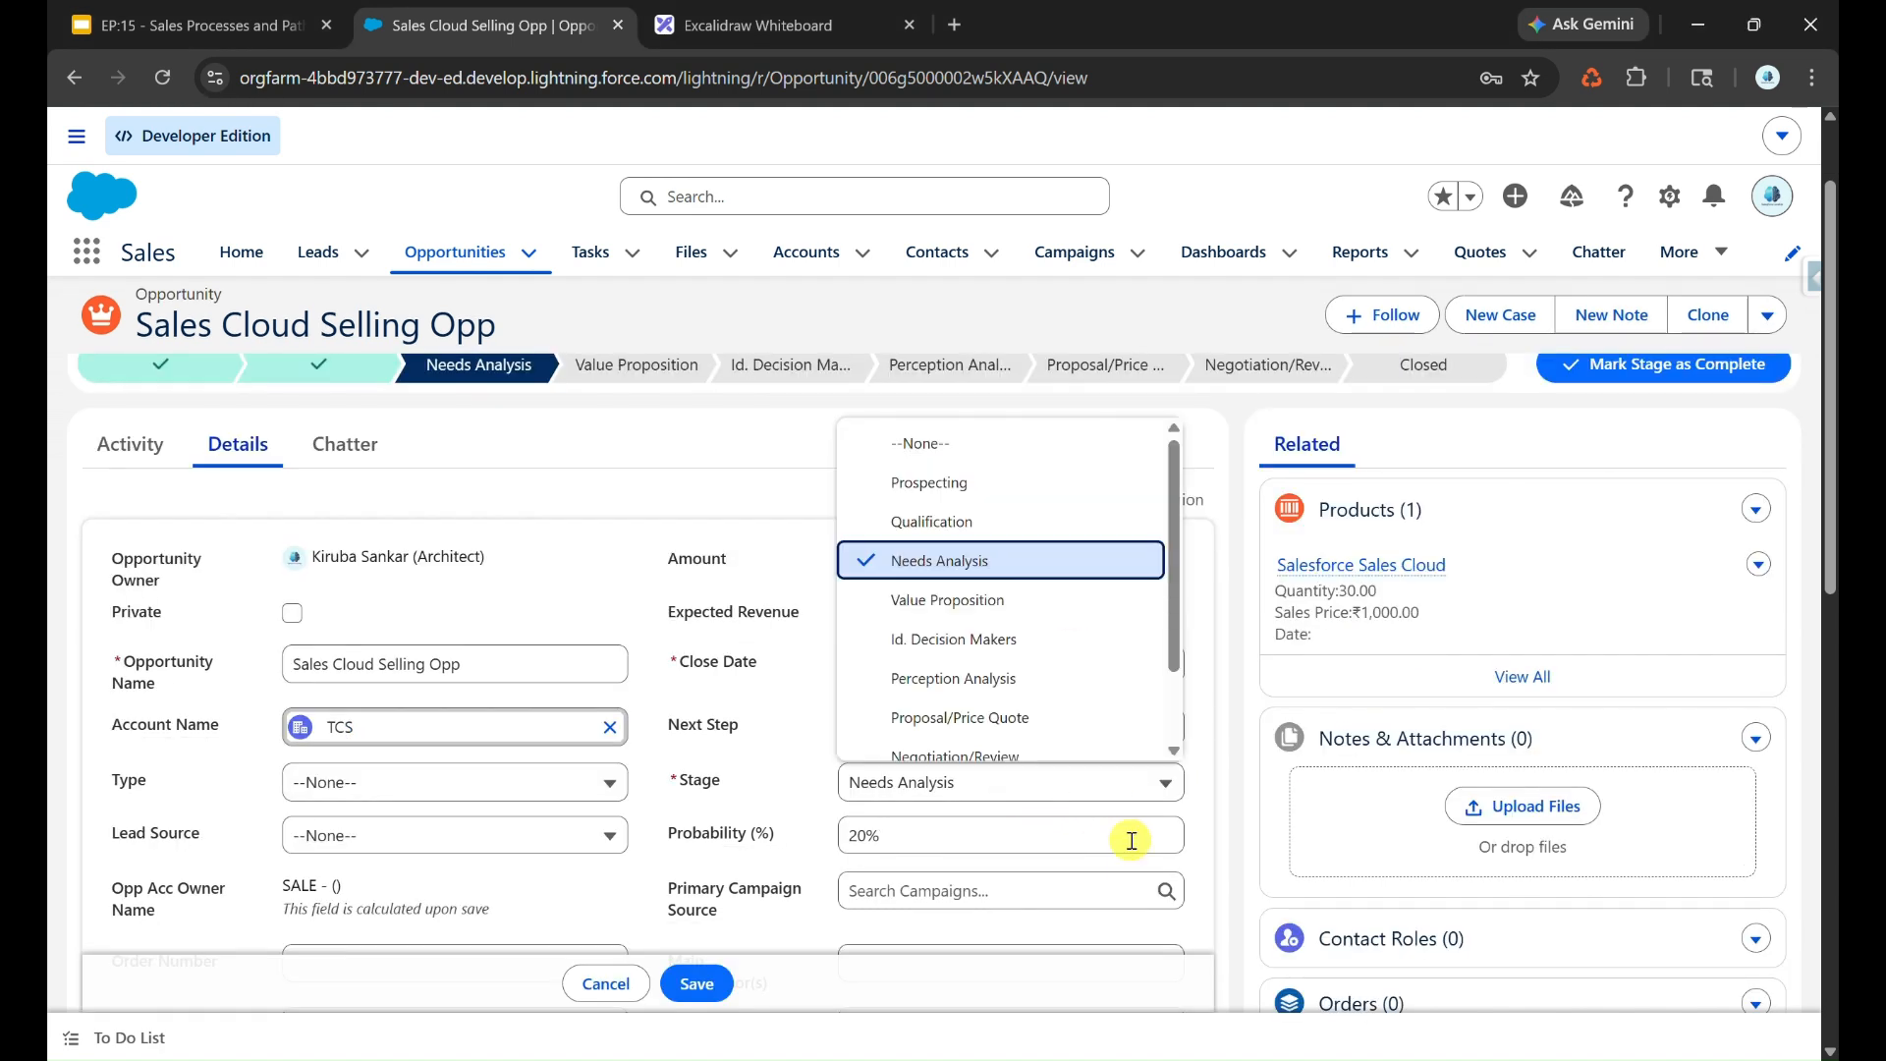
pyautogui.click(1048, 602)
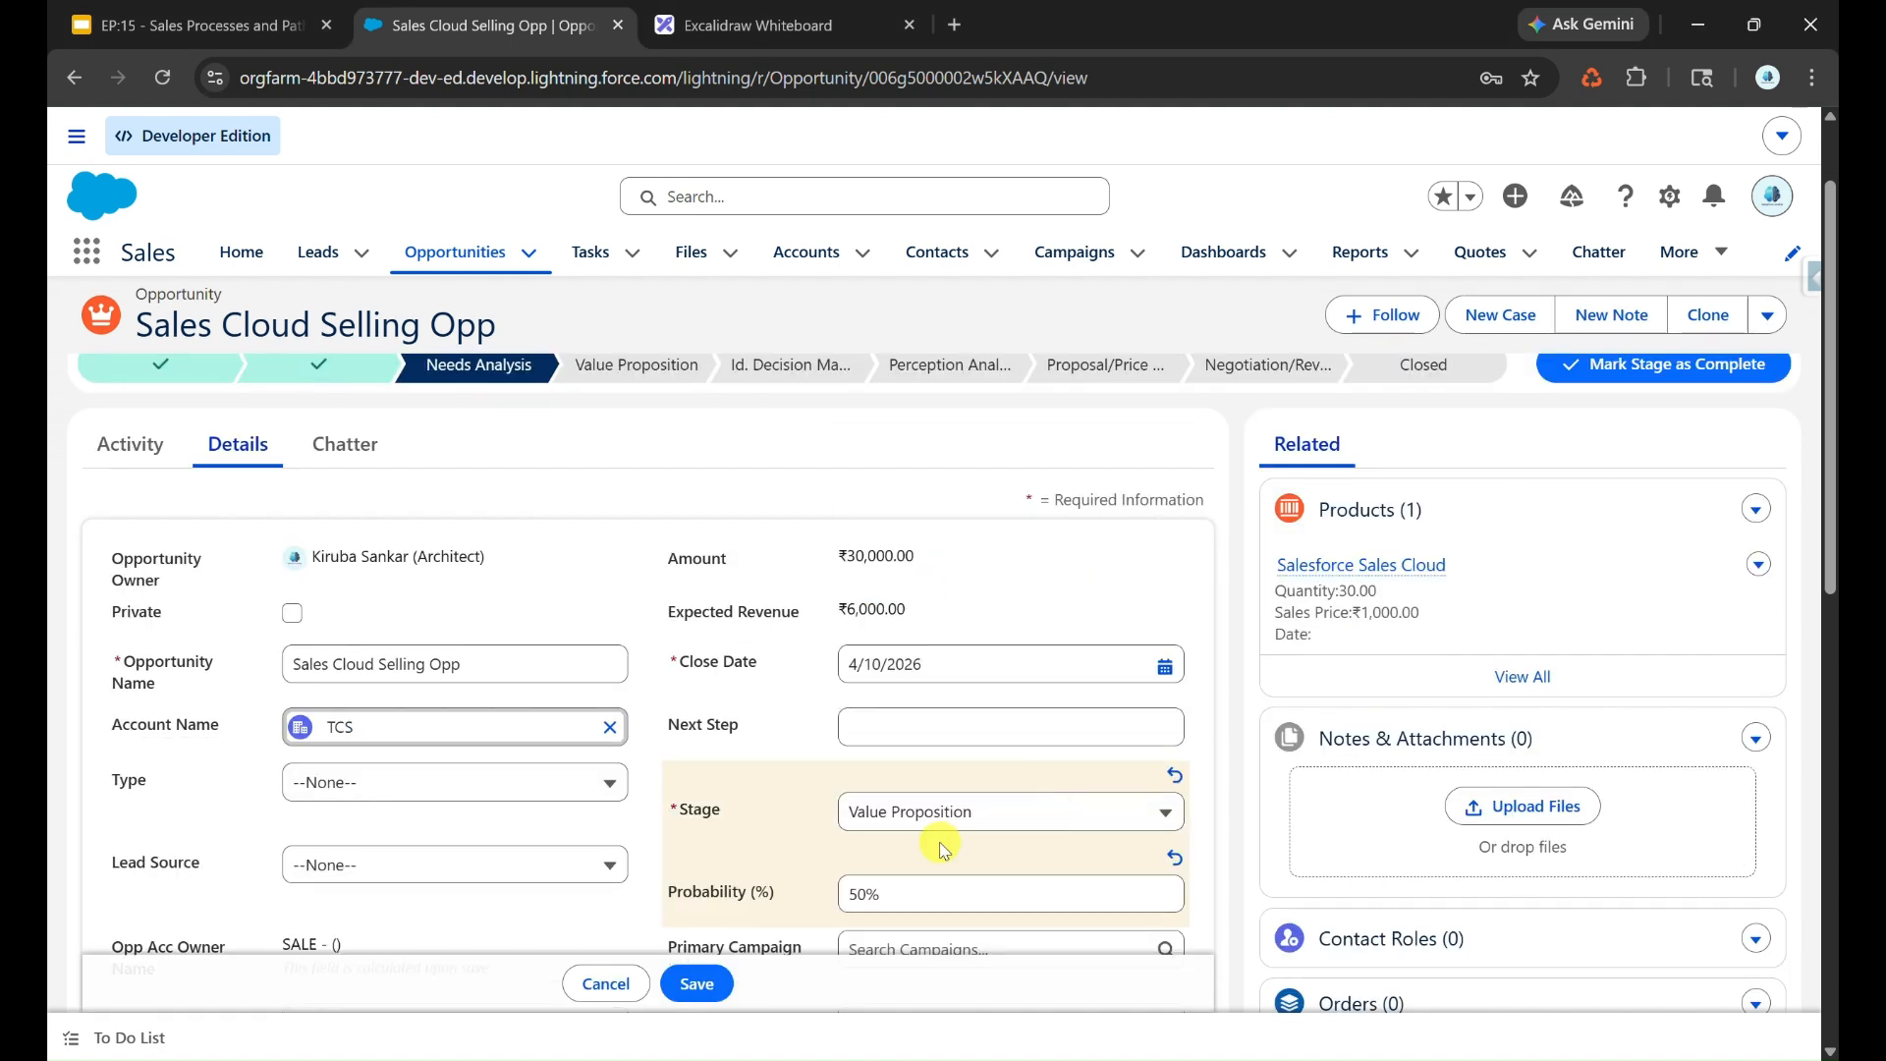
pyautogui.click(699, 984)
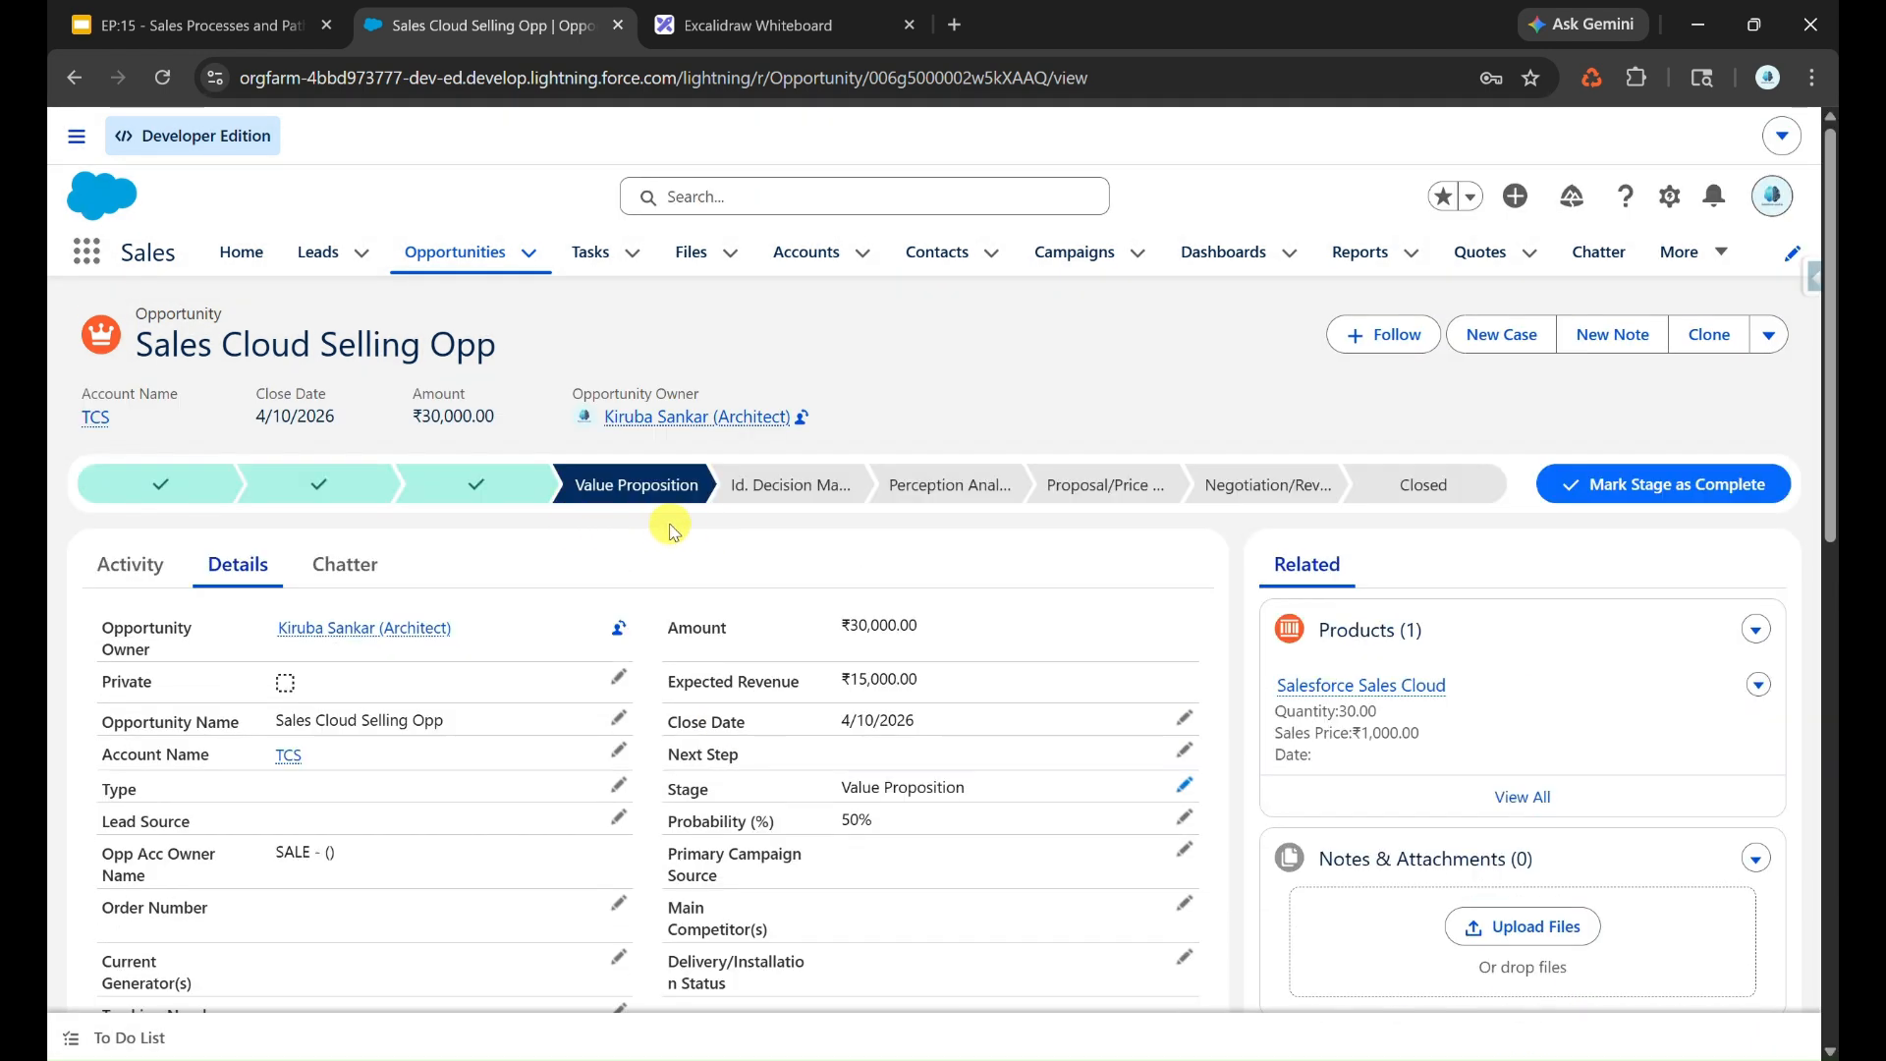
pyautogui.click(791, 484)
pyautogui.click(1670, 485)
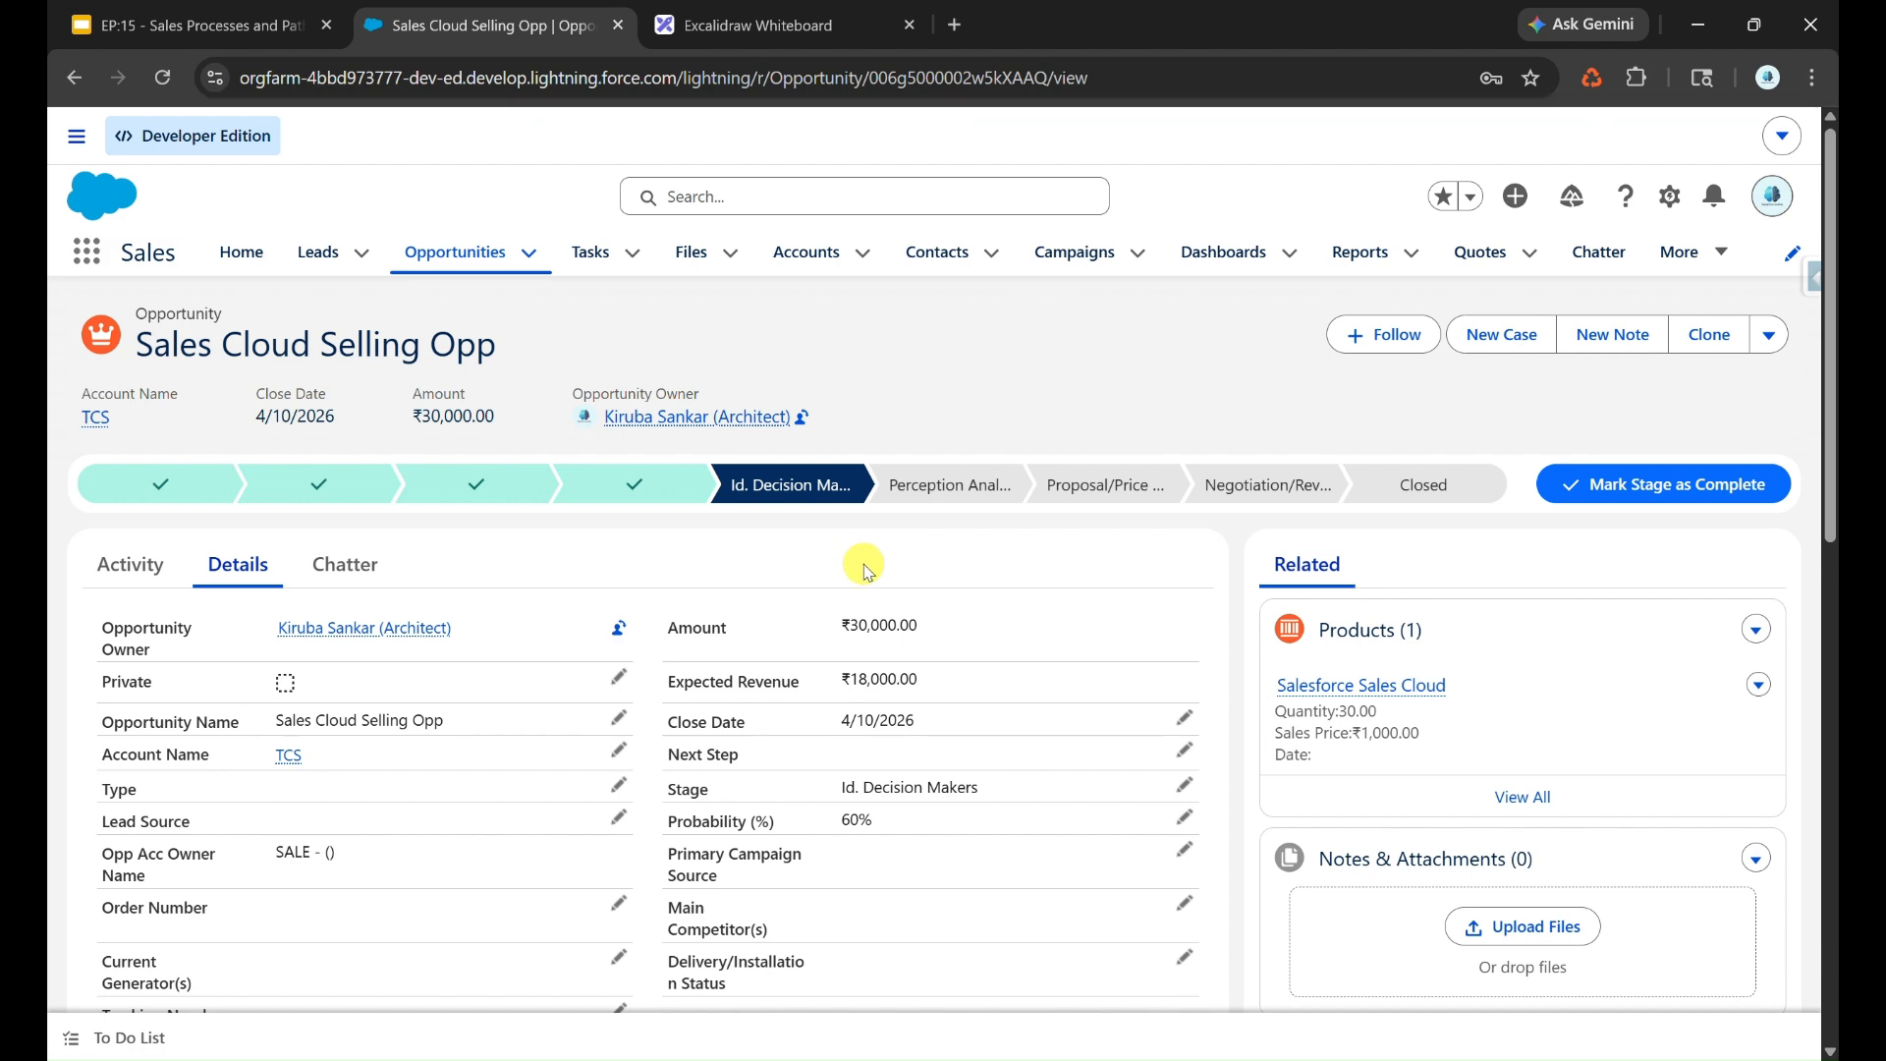
# Switch to the Excalidraw whiteboard and examine the price book diagrams and the individual and corporate users' sales stage flows.
pyautogui.click(756, 24)
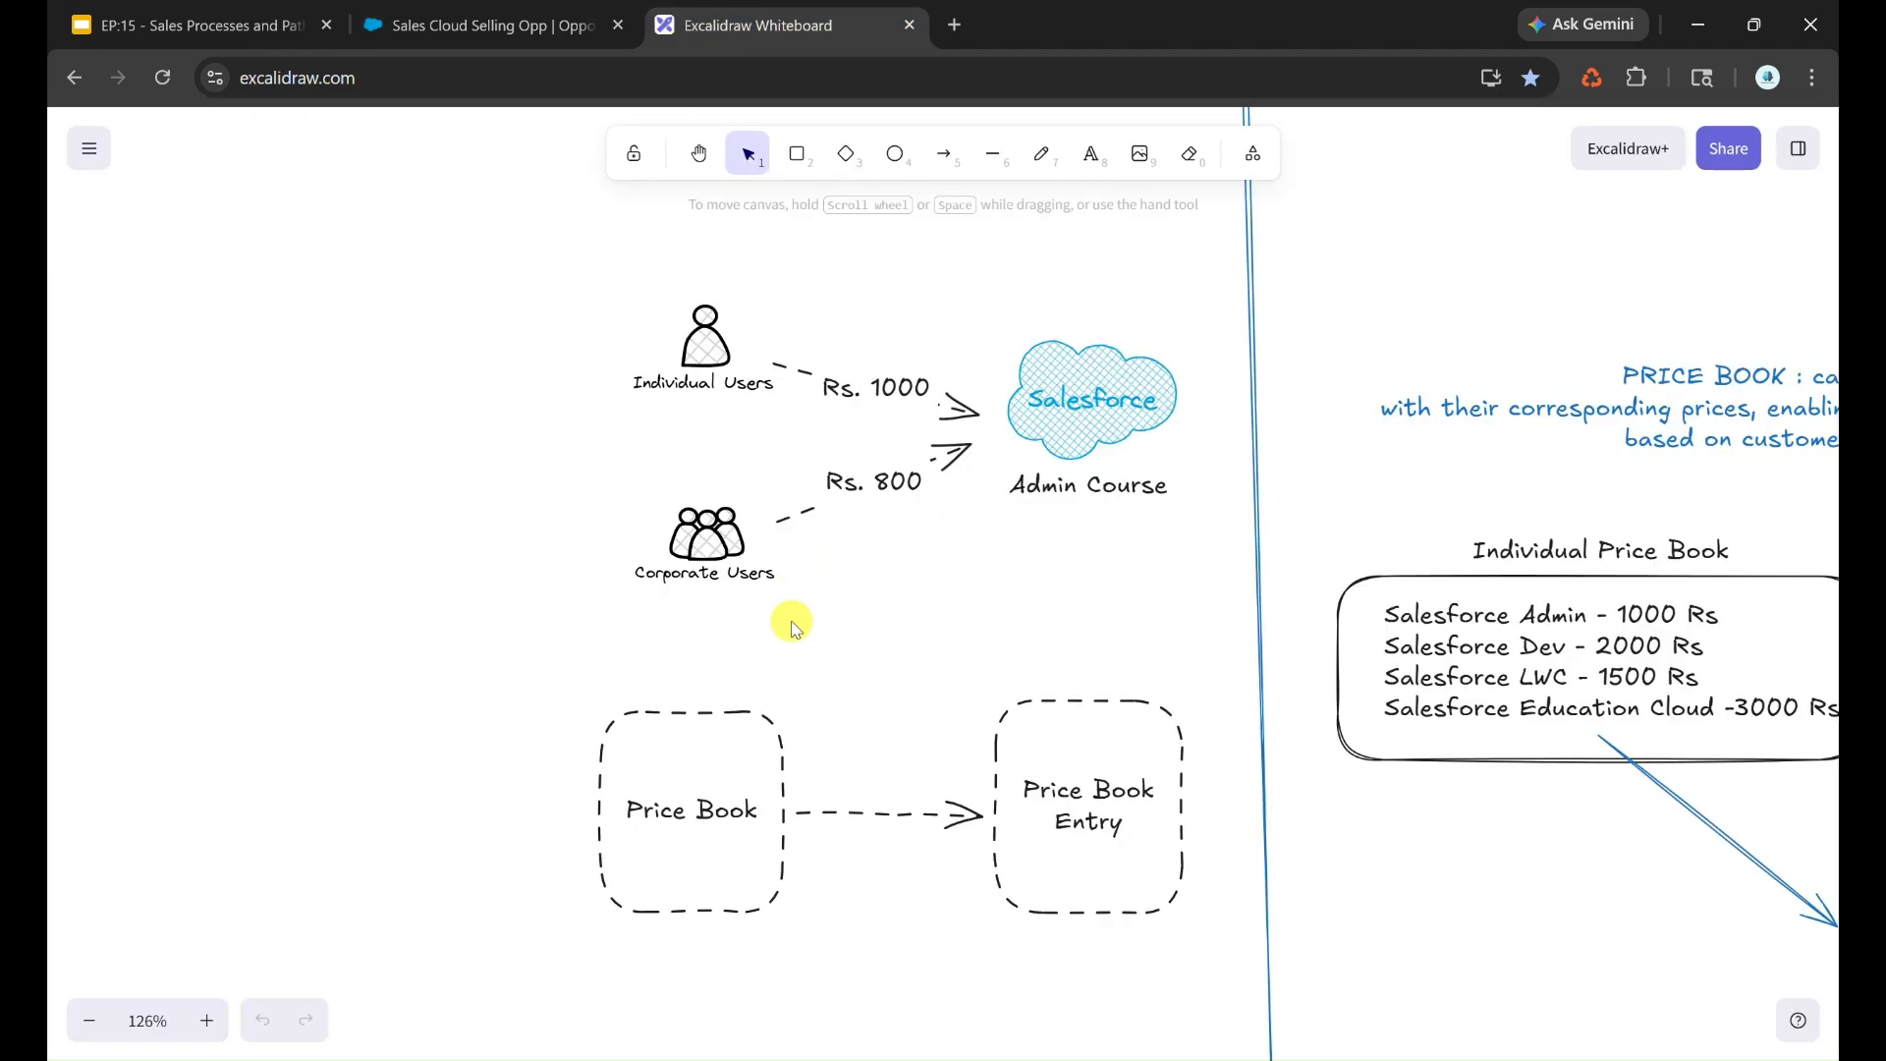
pyautogui.scroll(-5, 795, 630)
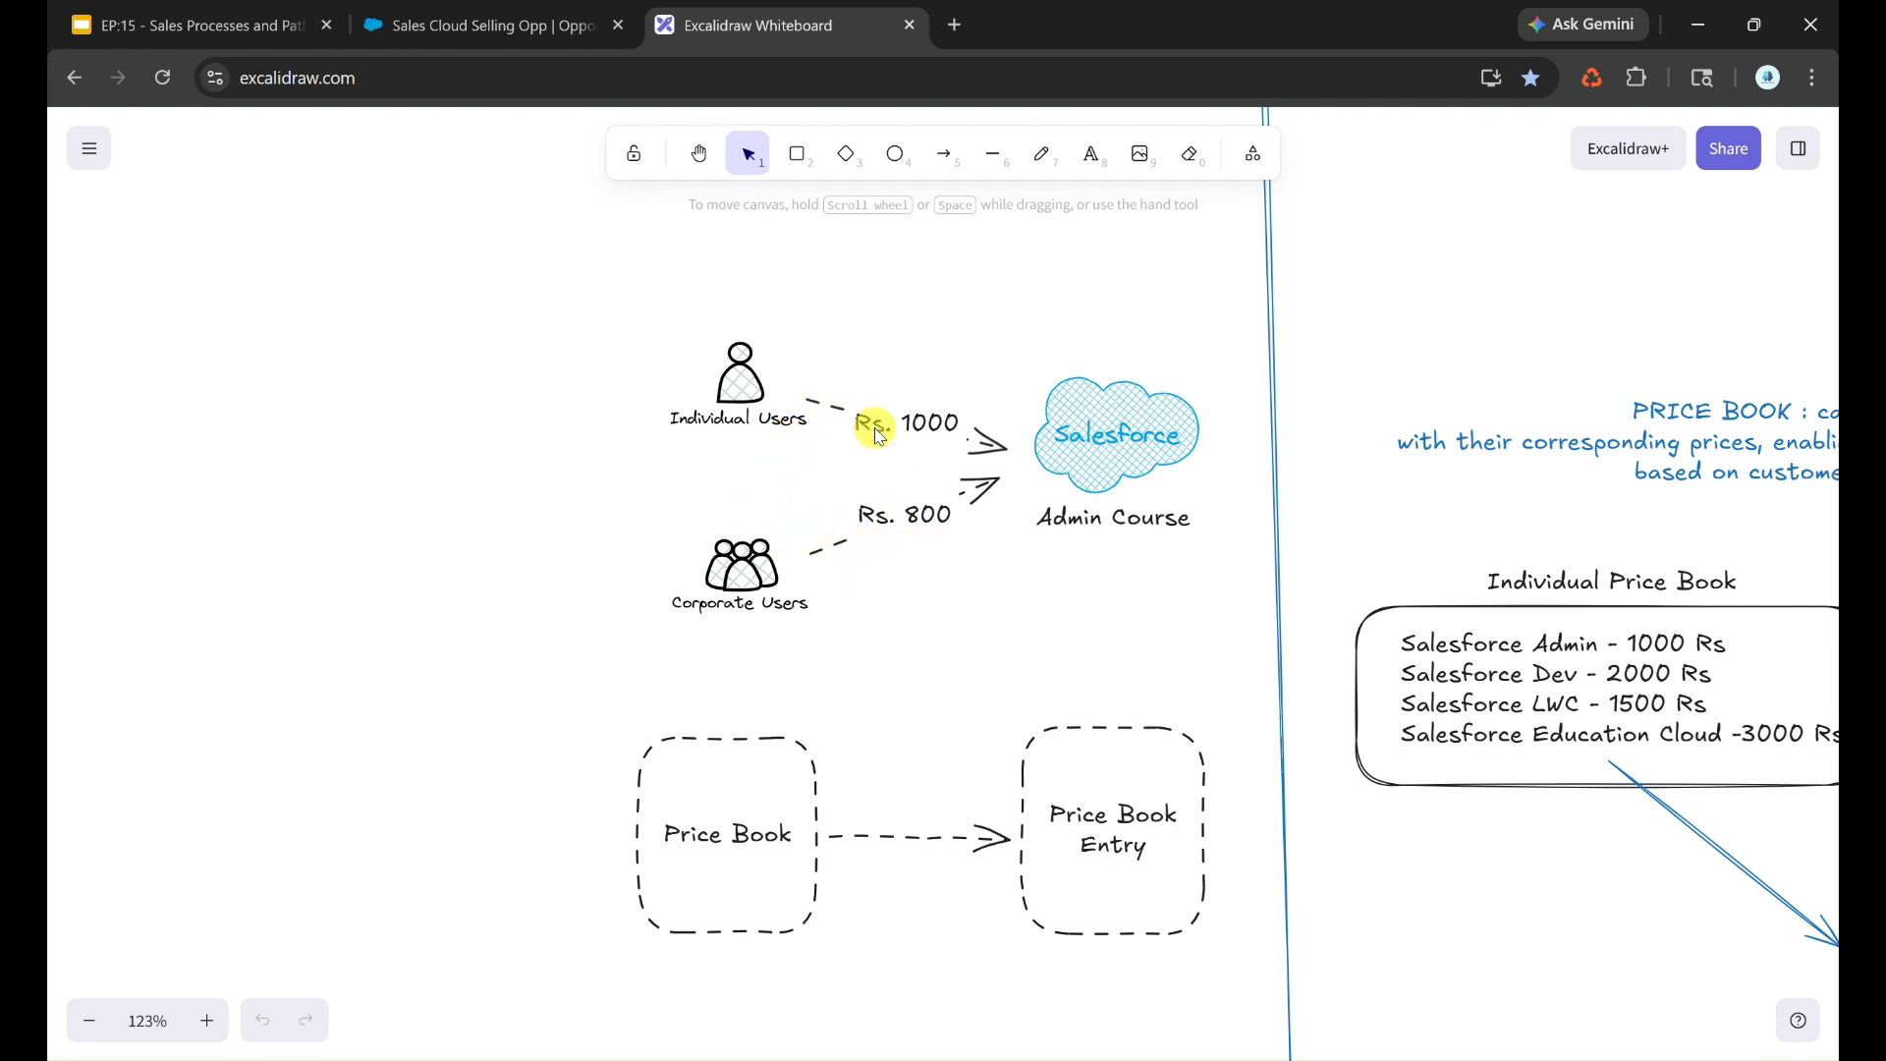
pyautogui.hscroll(2, 899, 617)
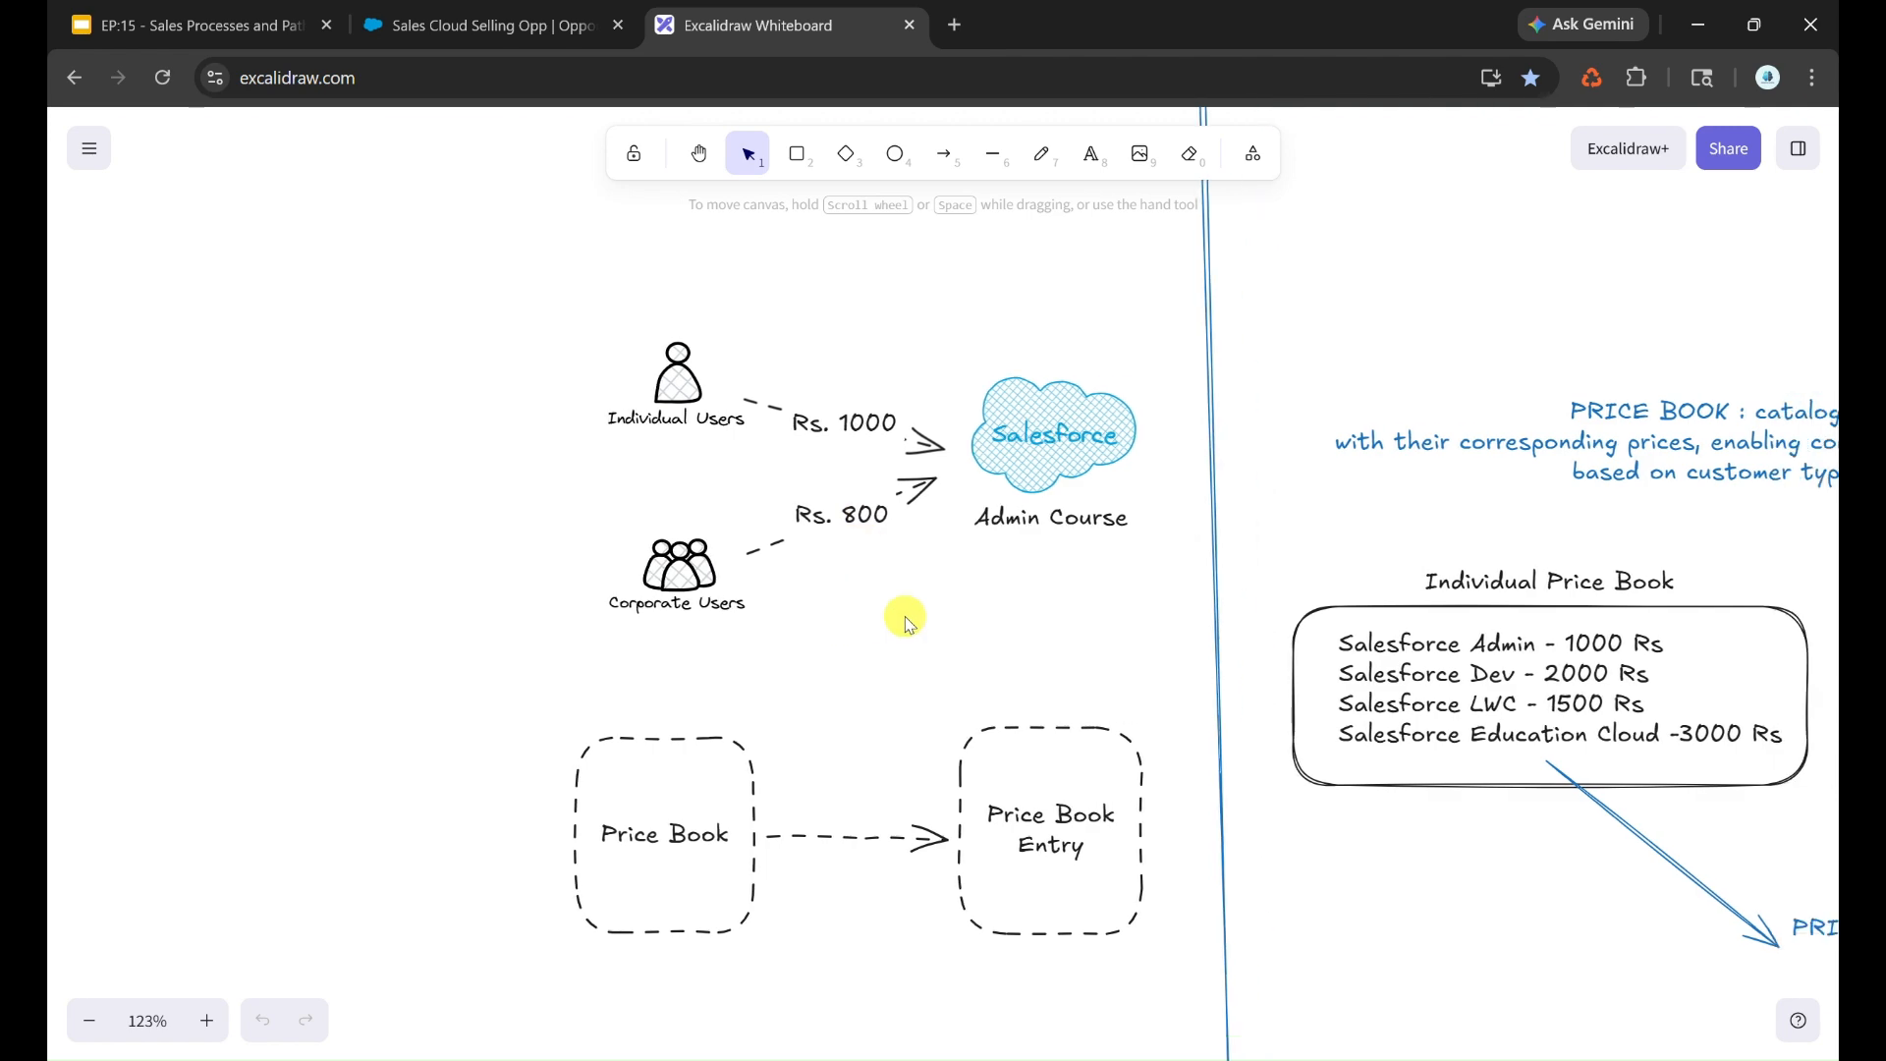
pyautogui.hscroll(20, 905, 617)
pyautogui.scroll(-3, 905, 617)
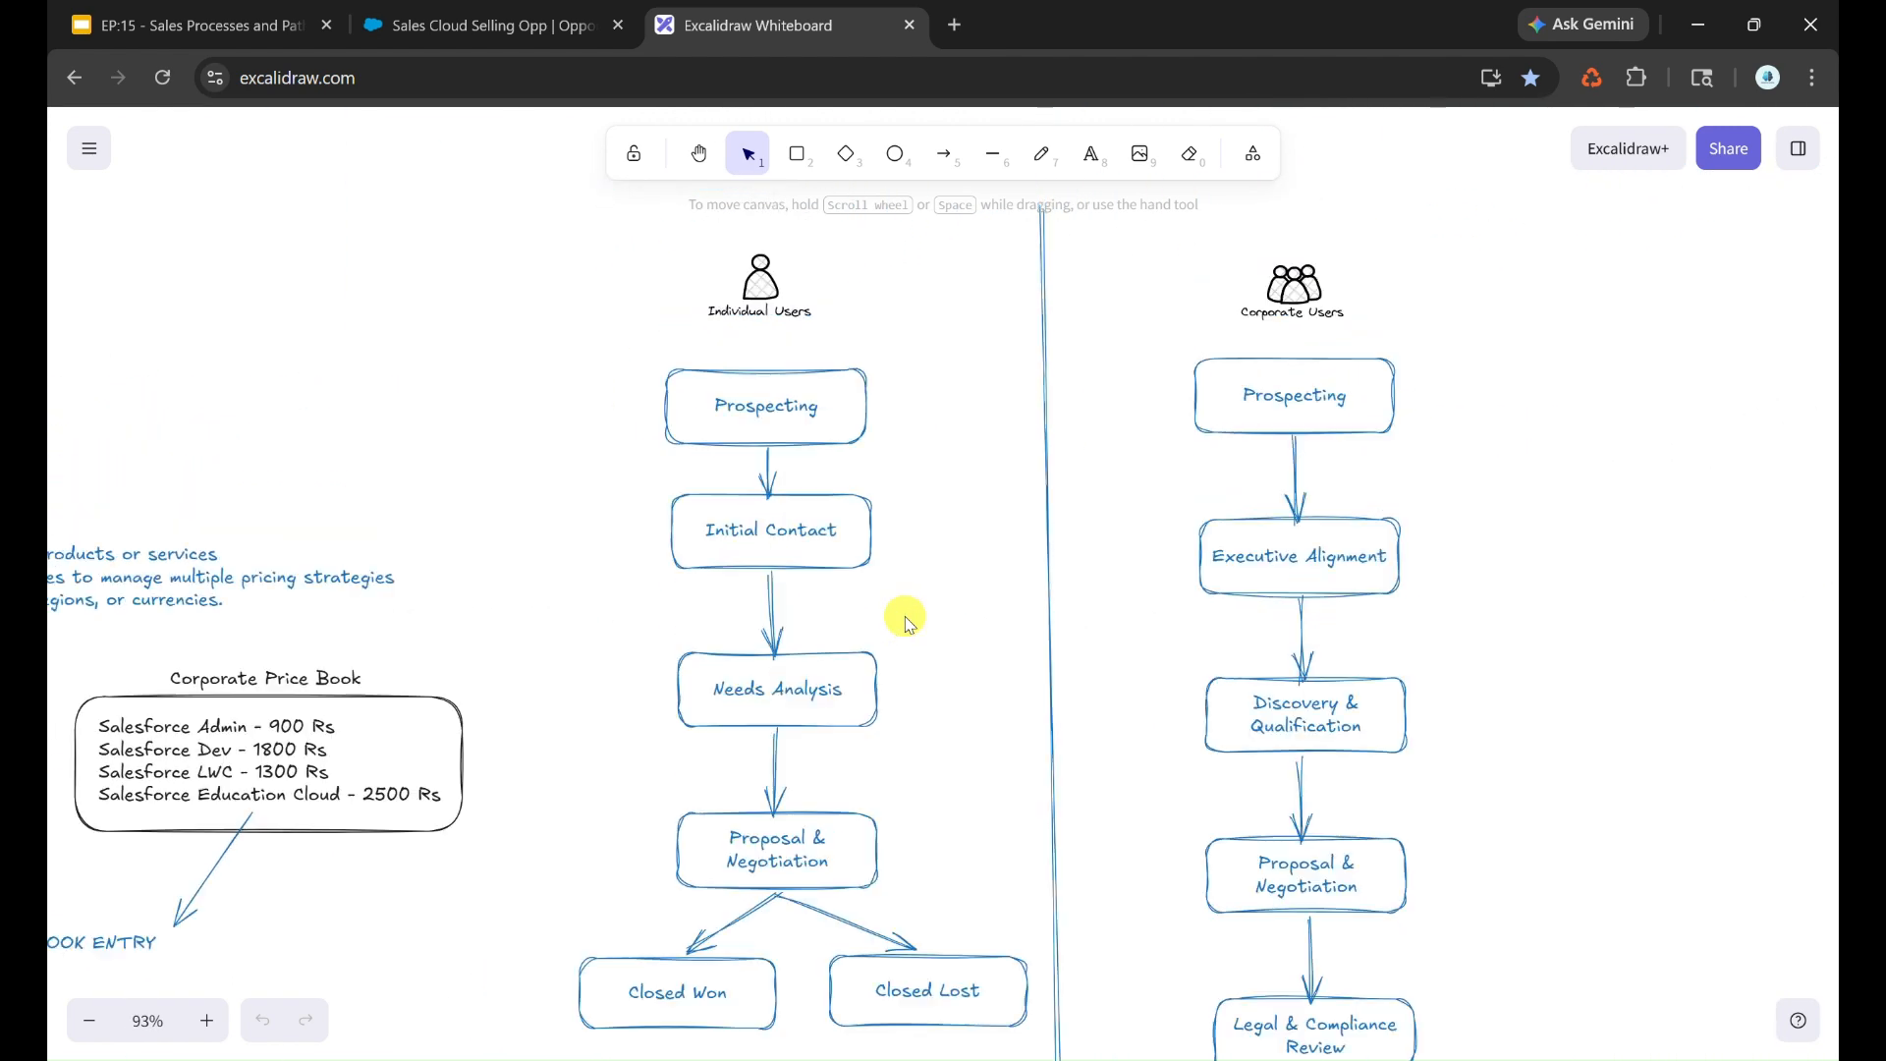
pyautogui.scroll(1, 904, 616)
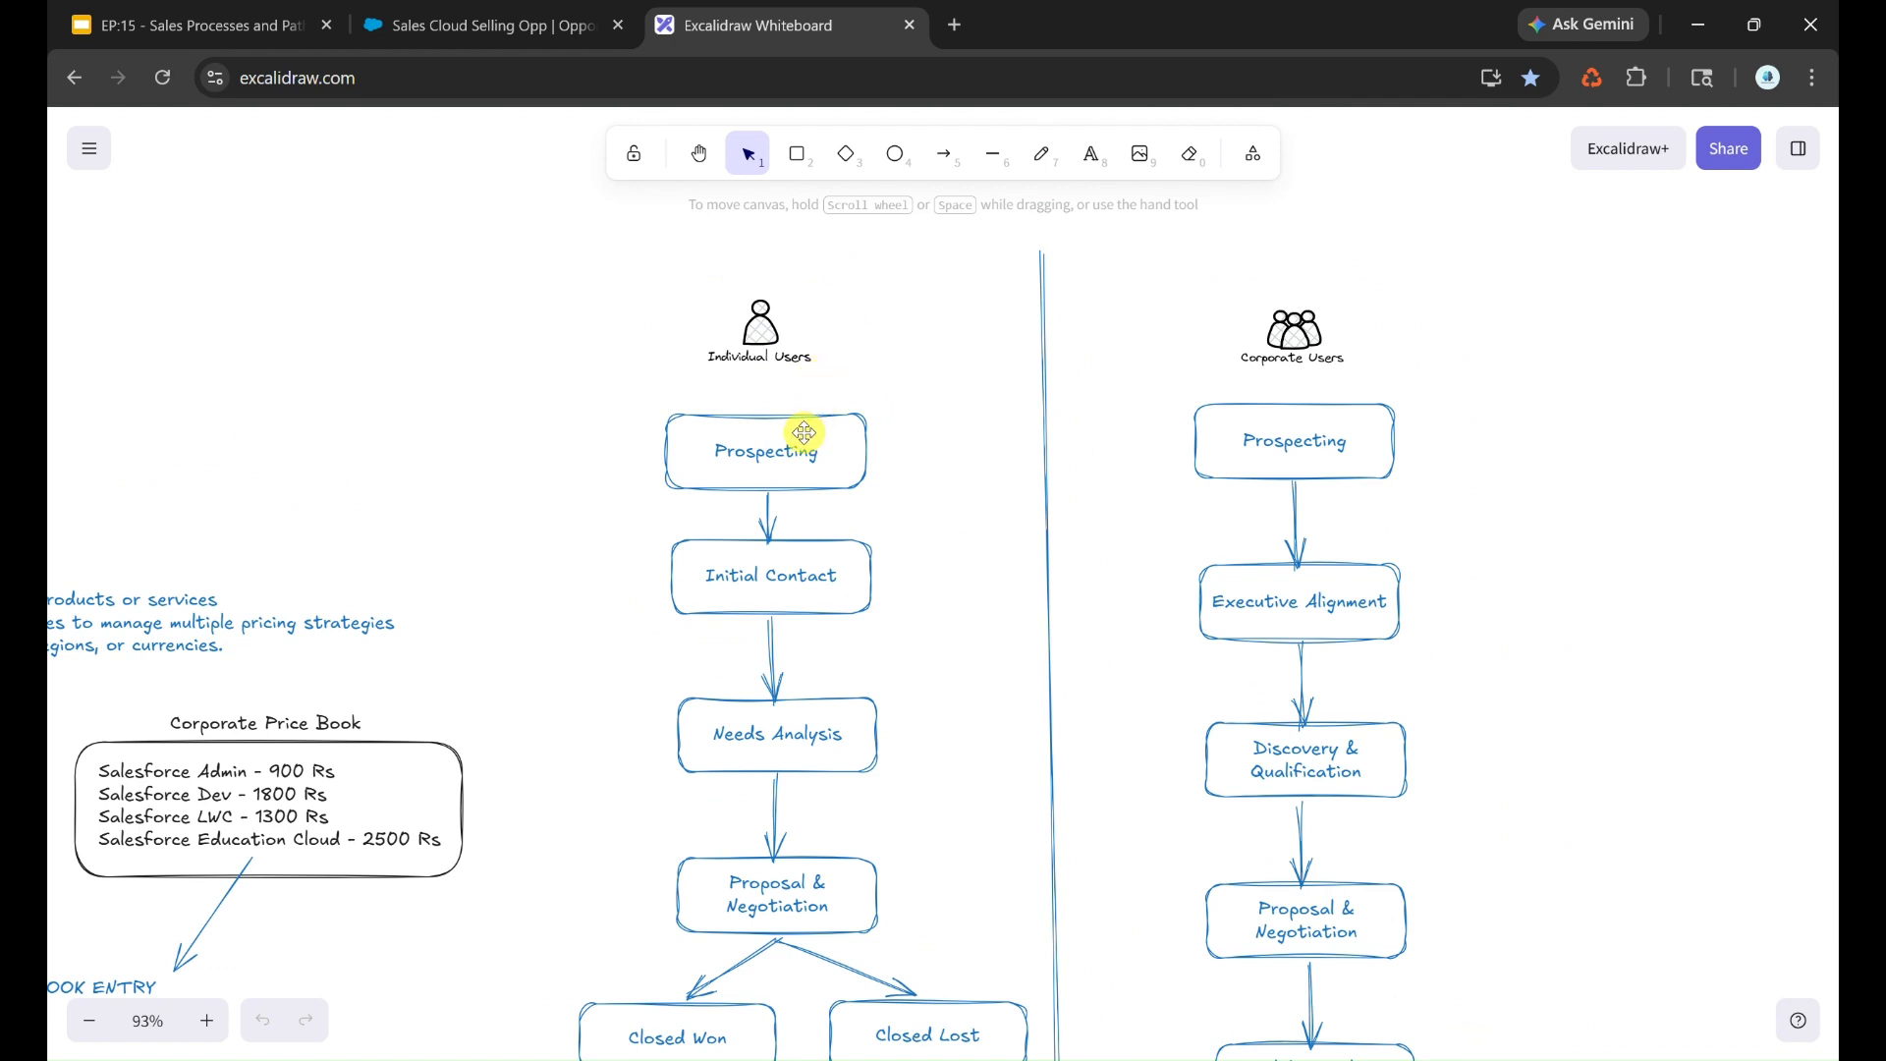
pyautogui.scroll(-2, 798, 570)
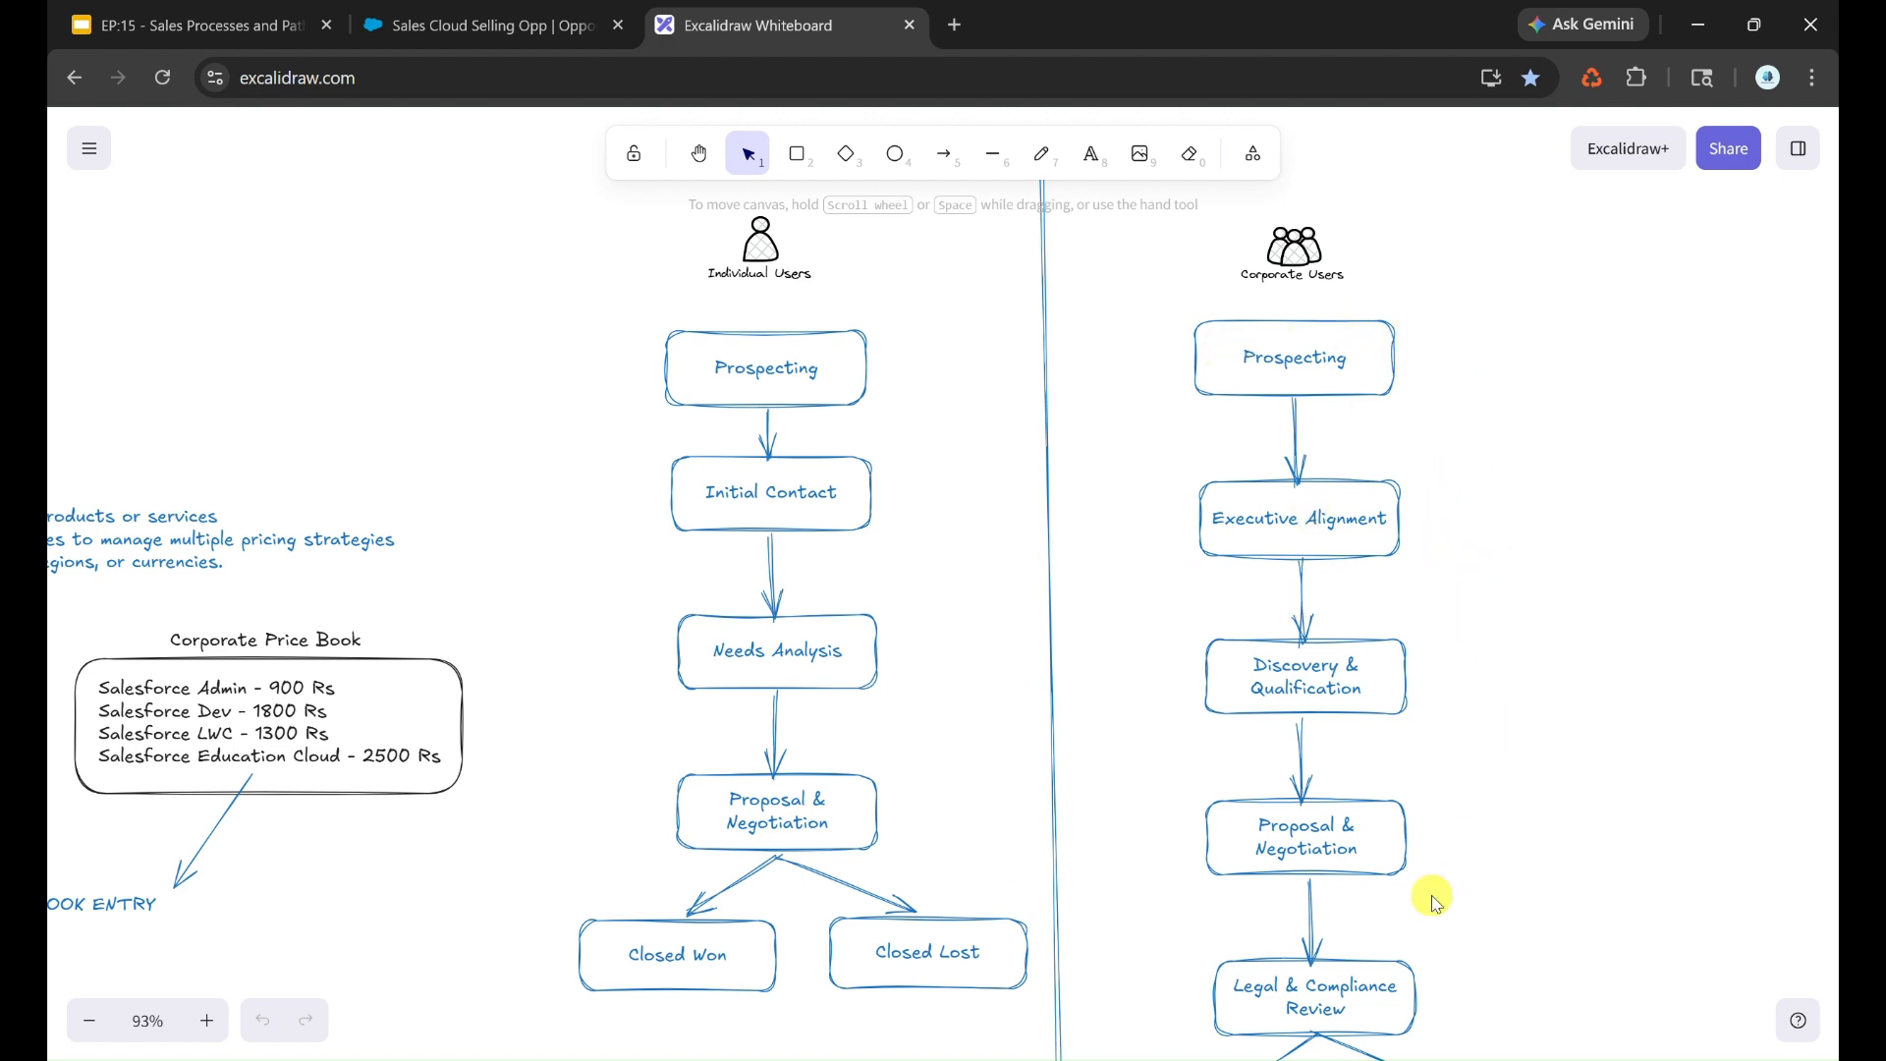
pyautogui.scroll(-1, 1434, 898)
pyautogui.scroll(-2, 1433, 898)
pyautogui.keyDown('ctrl'); pyautogui.scroll(-2, 1431, 893); pyautogui.keyUp('ctrl')
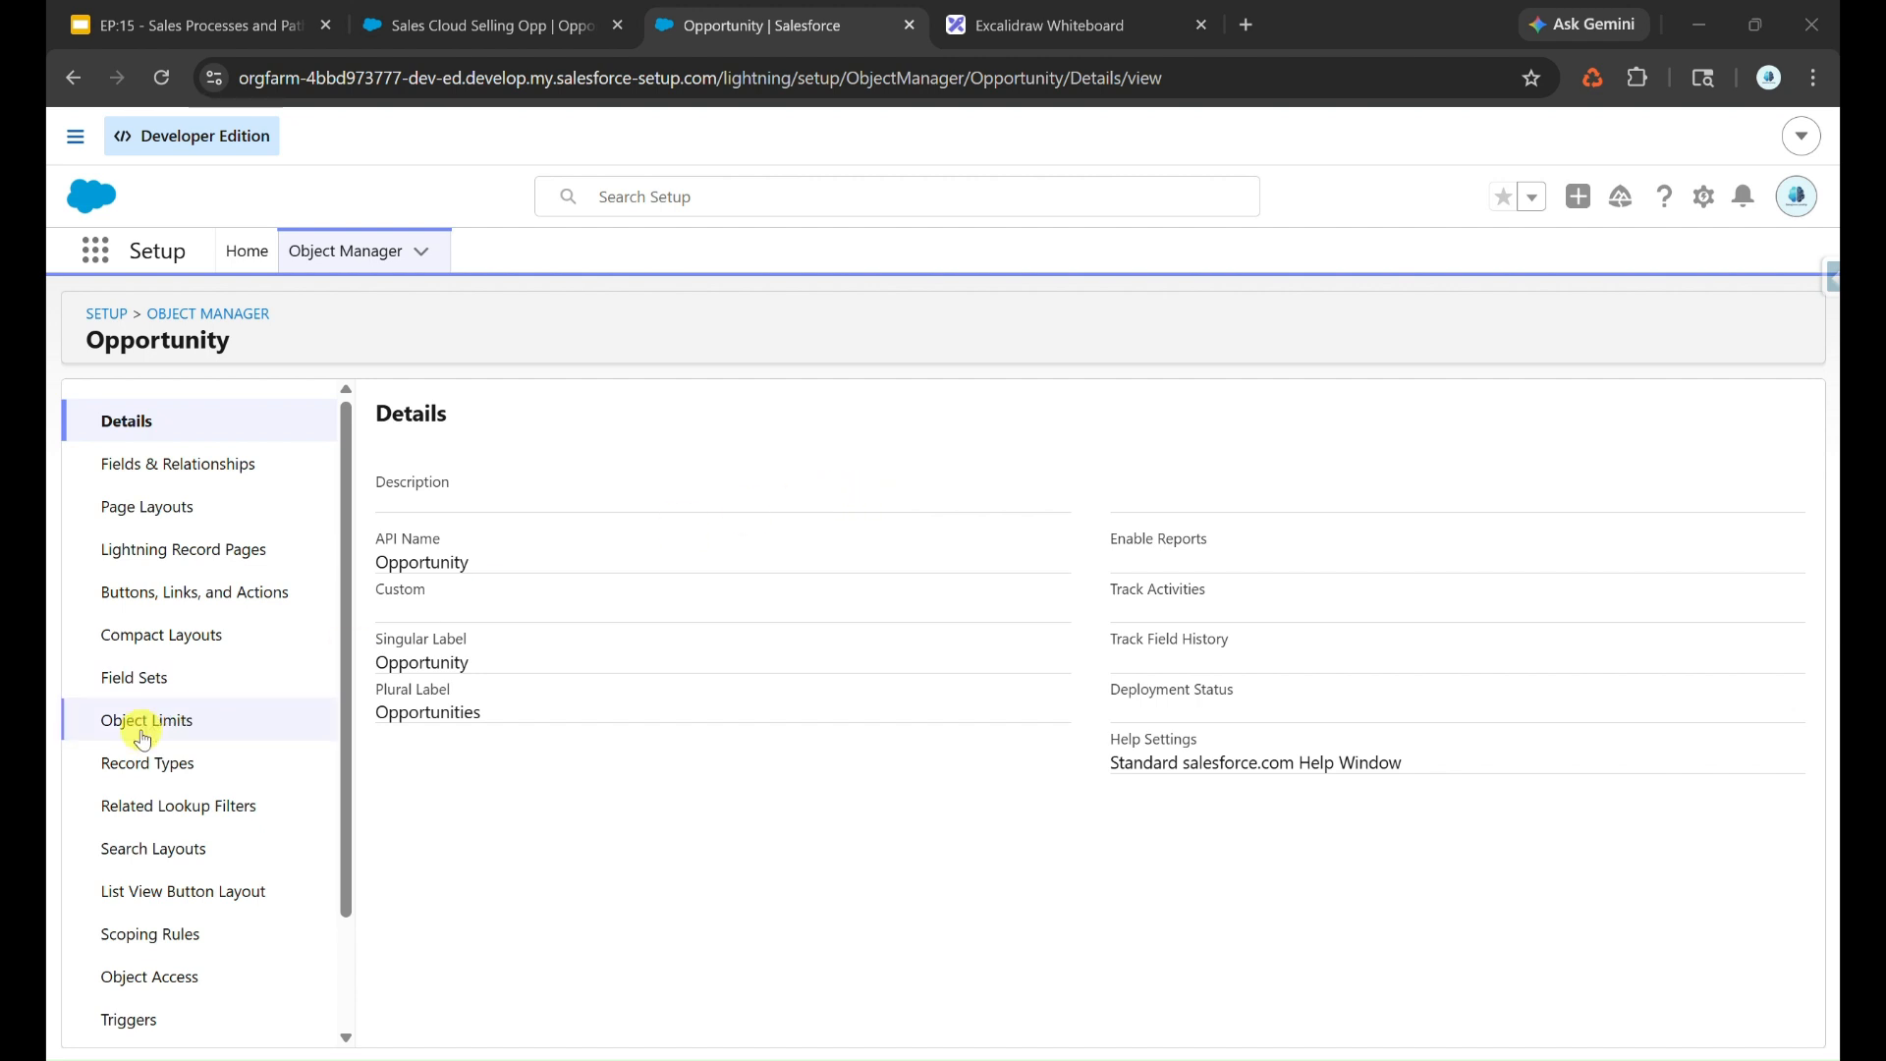
# Start a new Opportunity record type and open the linked sales process setup page in a separate browser tab.
pyautogui.click(128, 765)
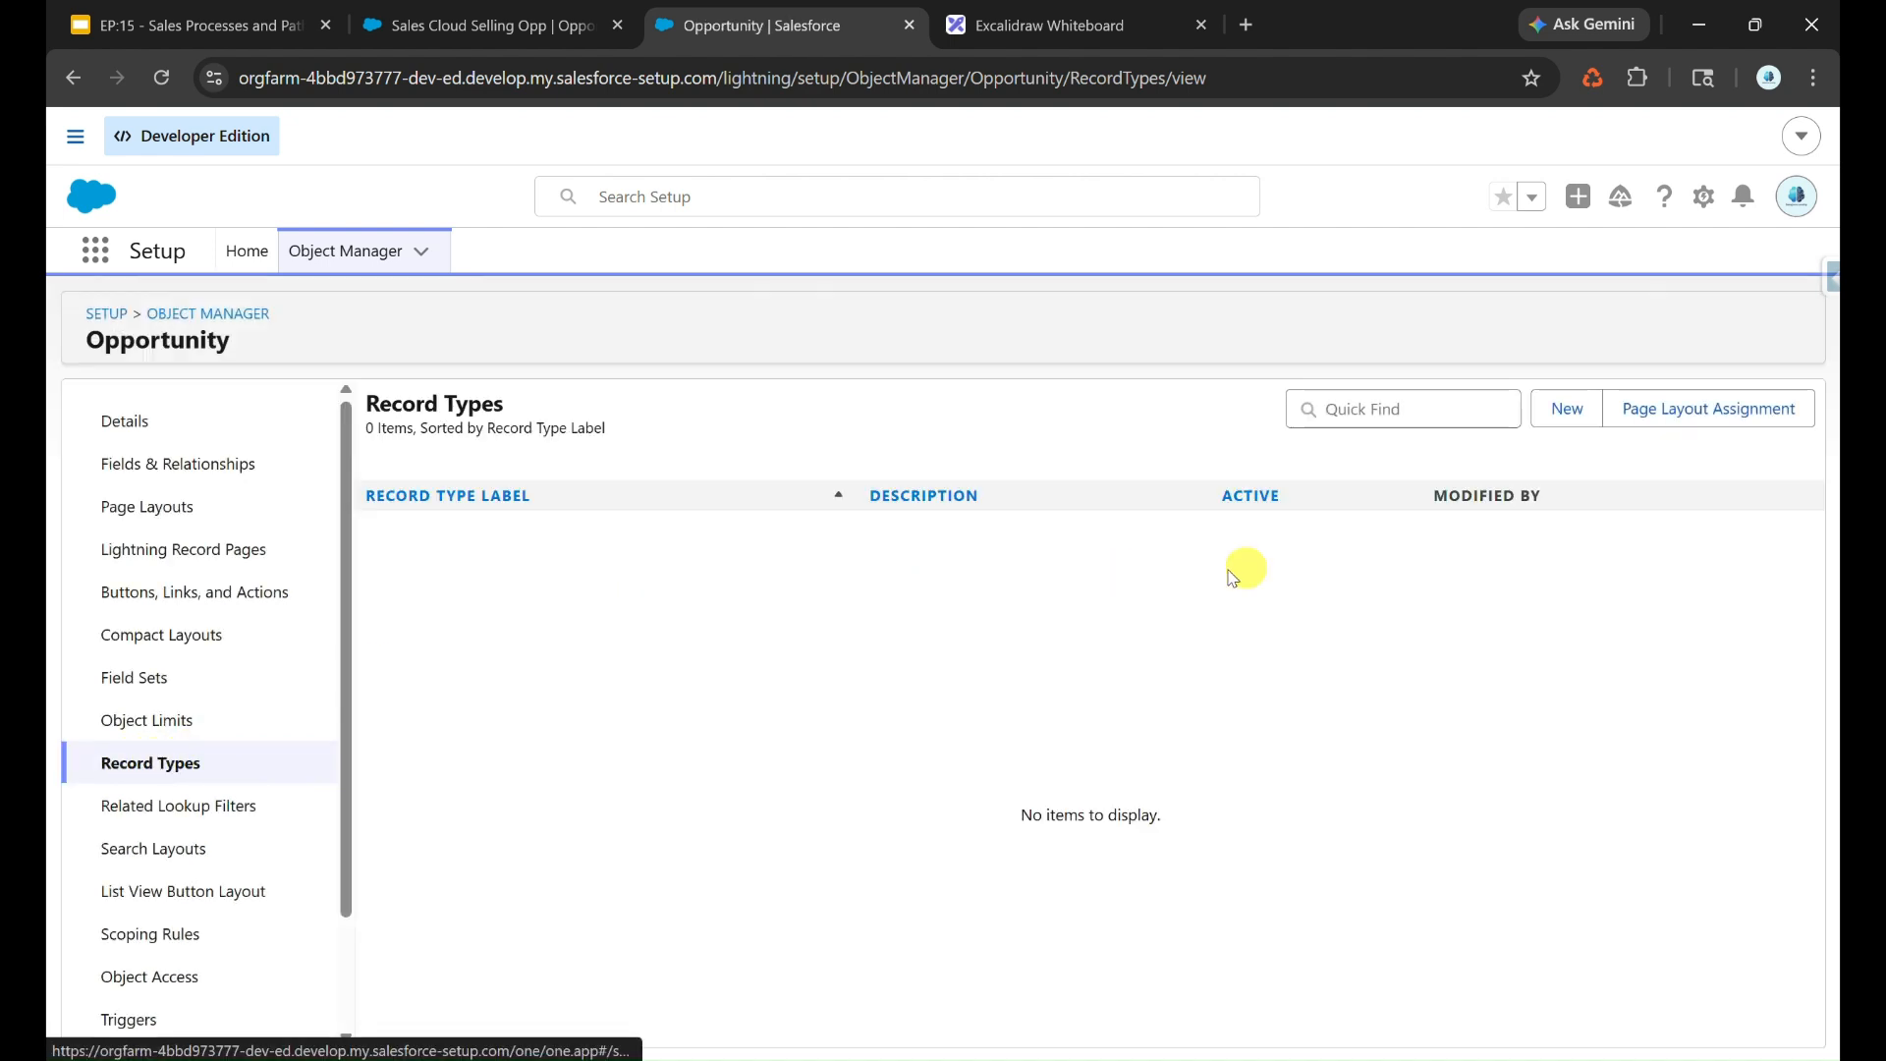
pyautogui.click(1562, 408)
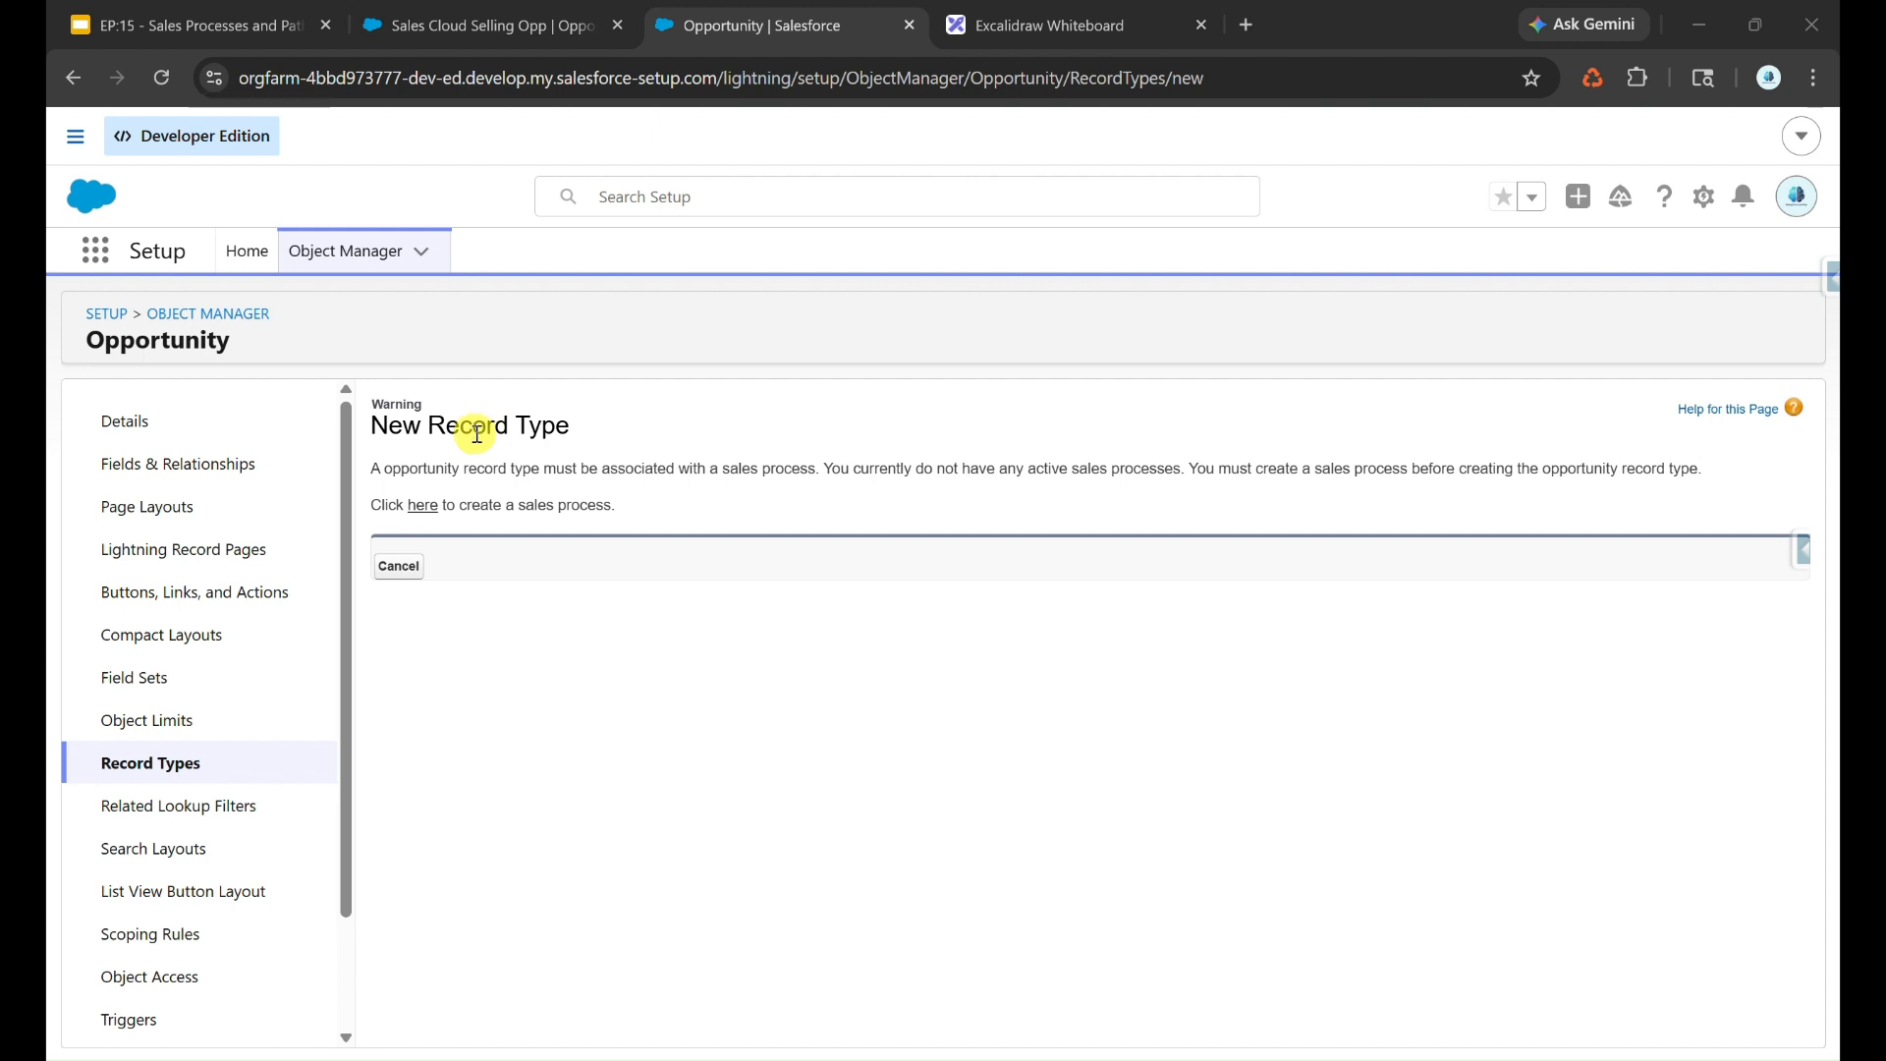
pyautogui.rightClick(424, 510)
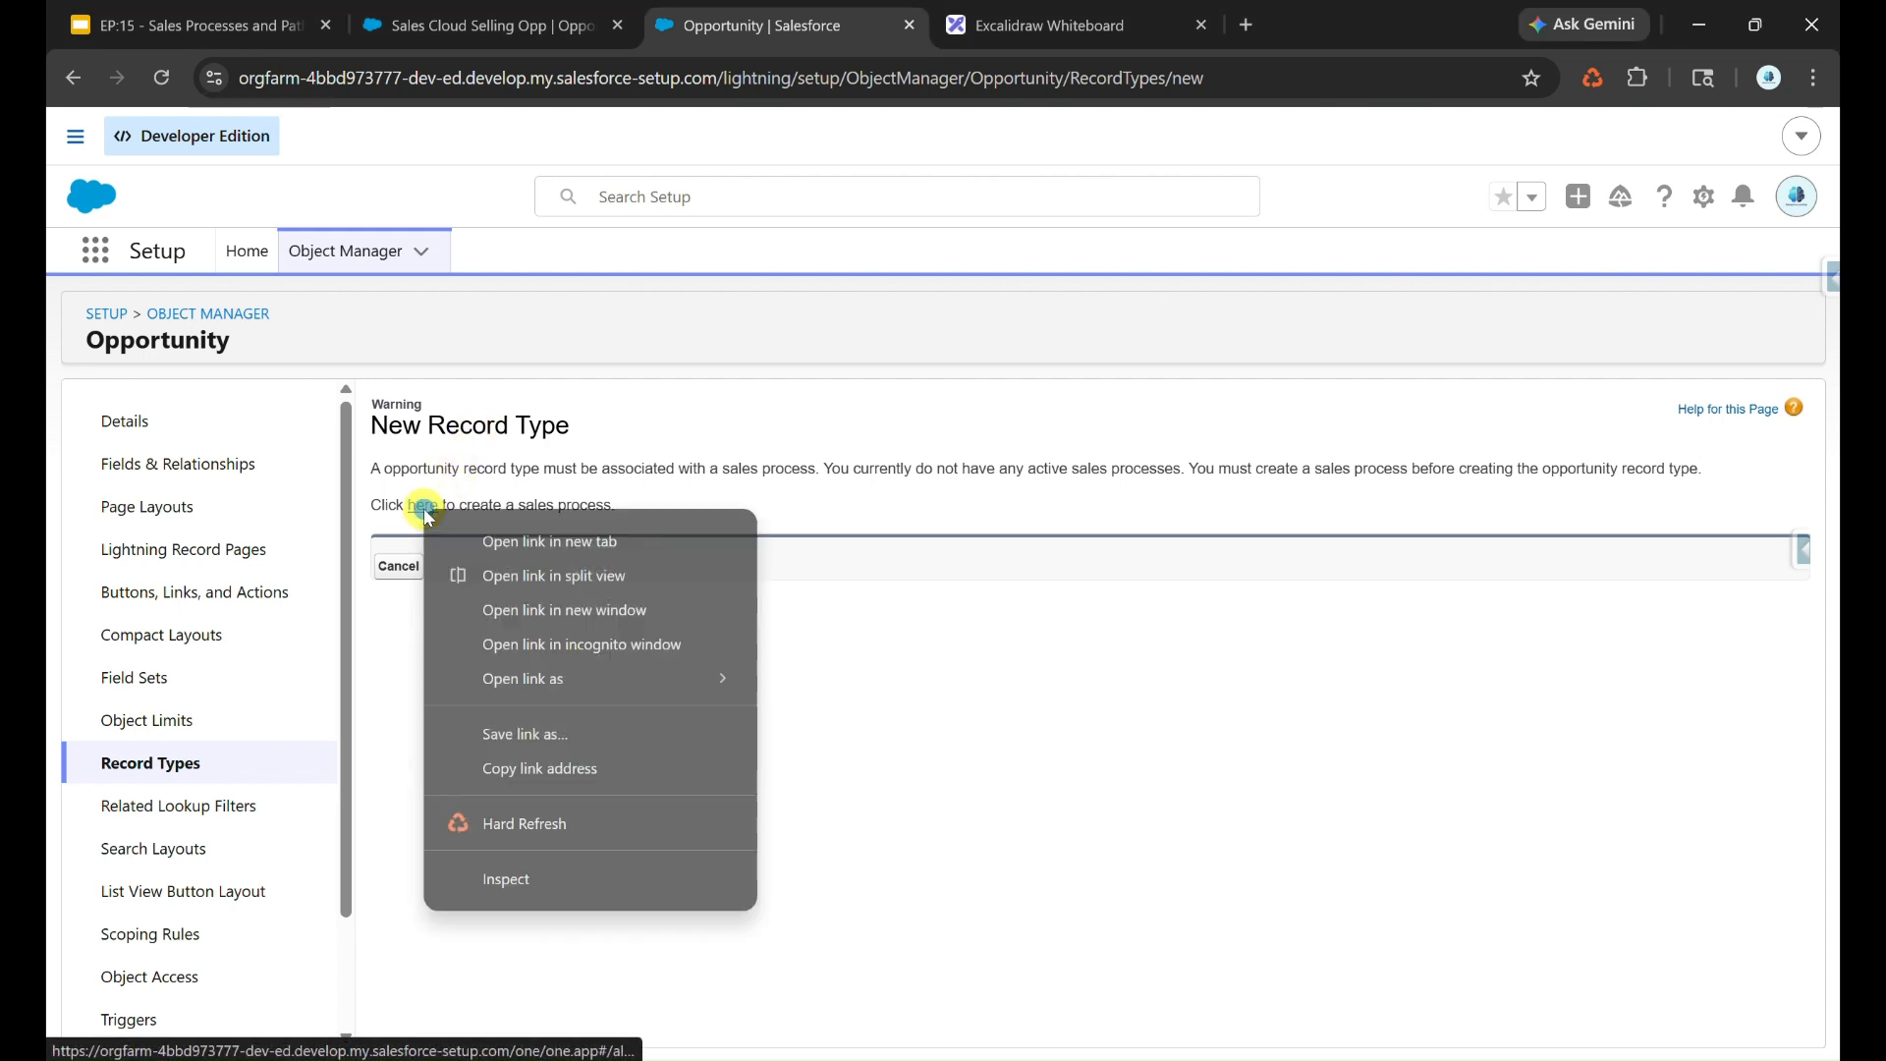
pyautogui.click(497, 541)
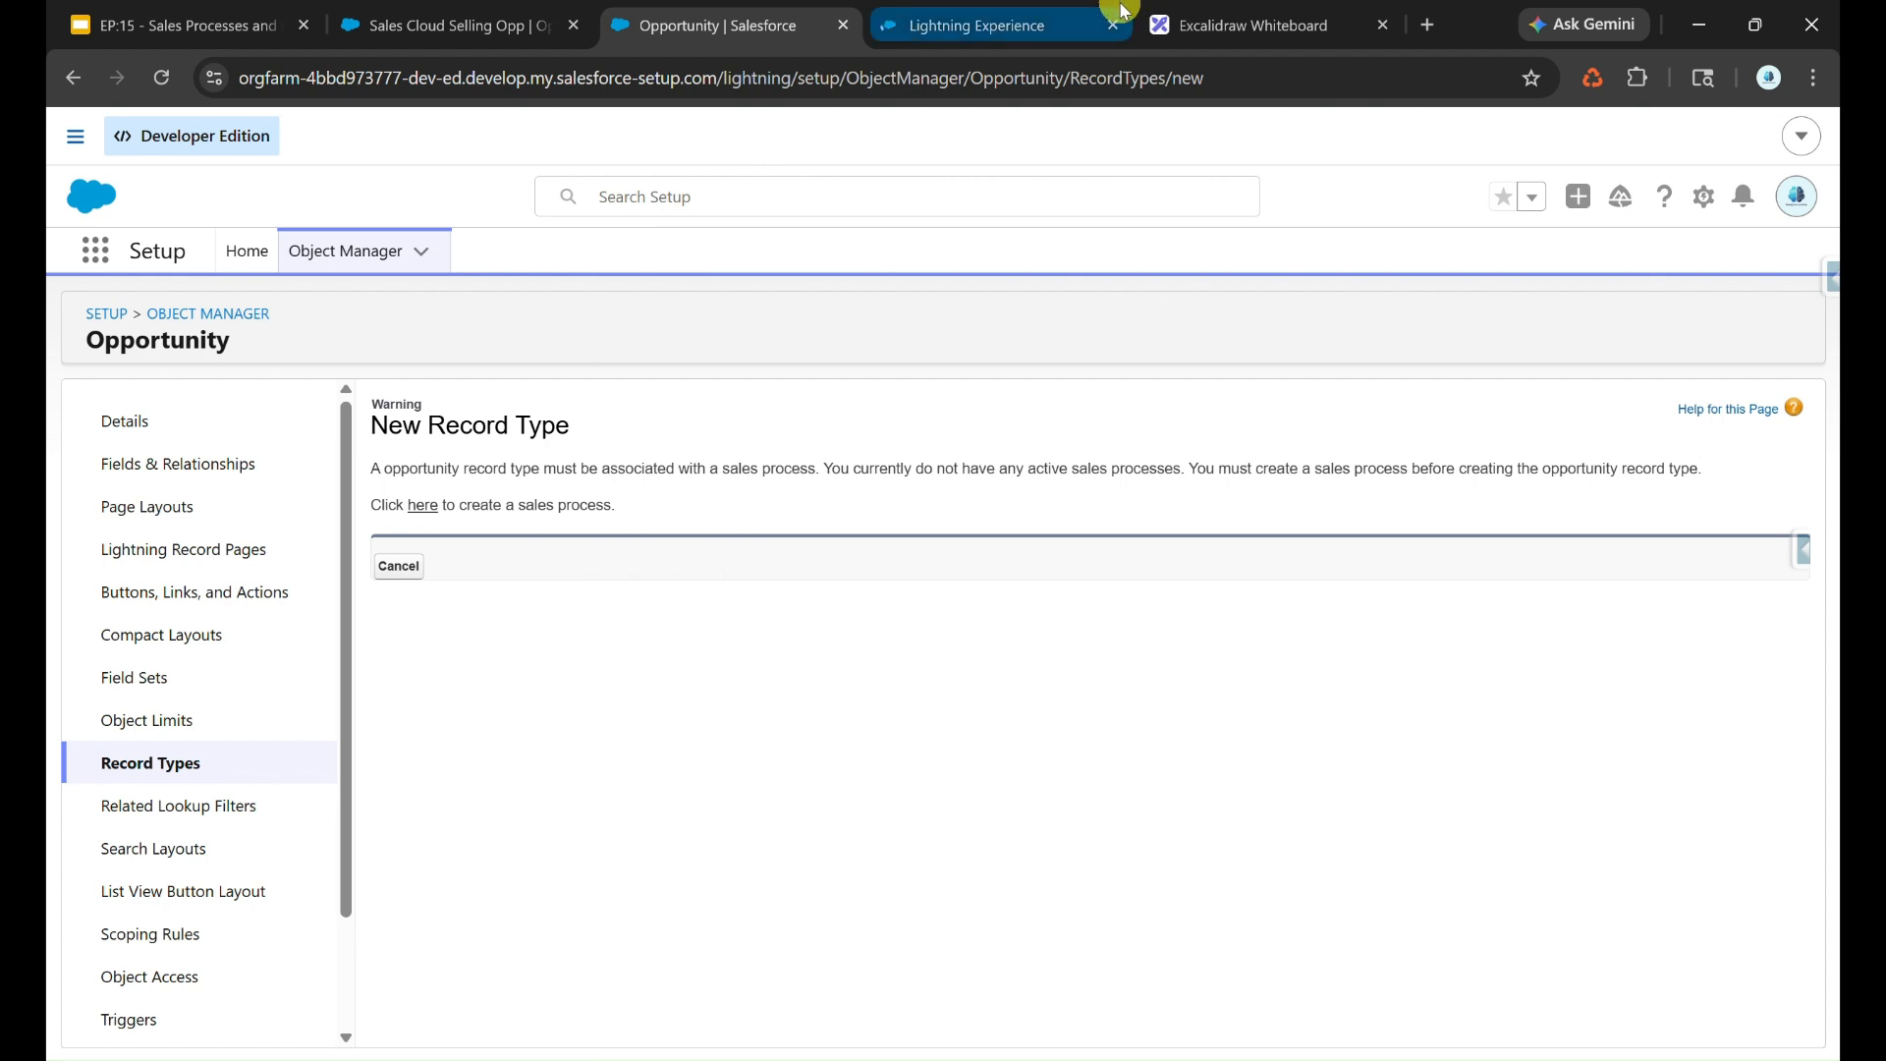
pyautogui.click(1120, 12)
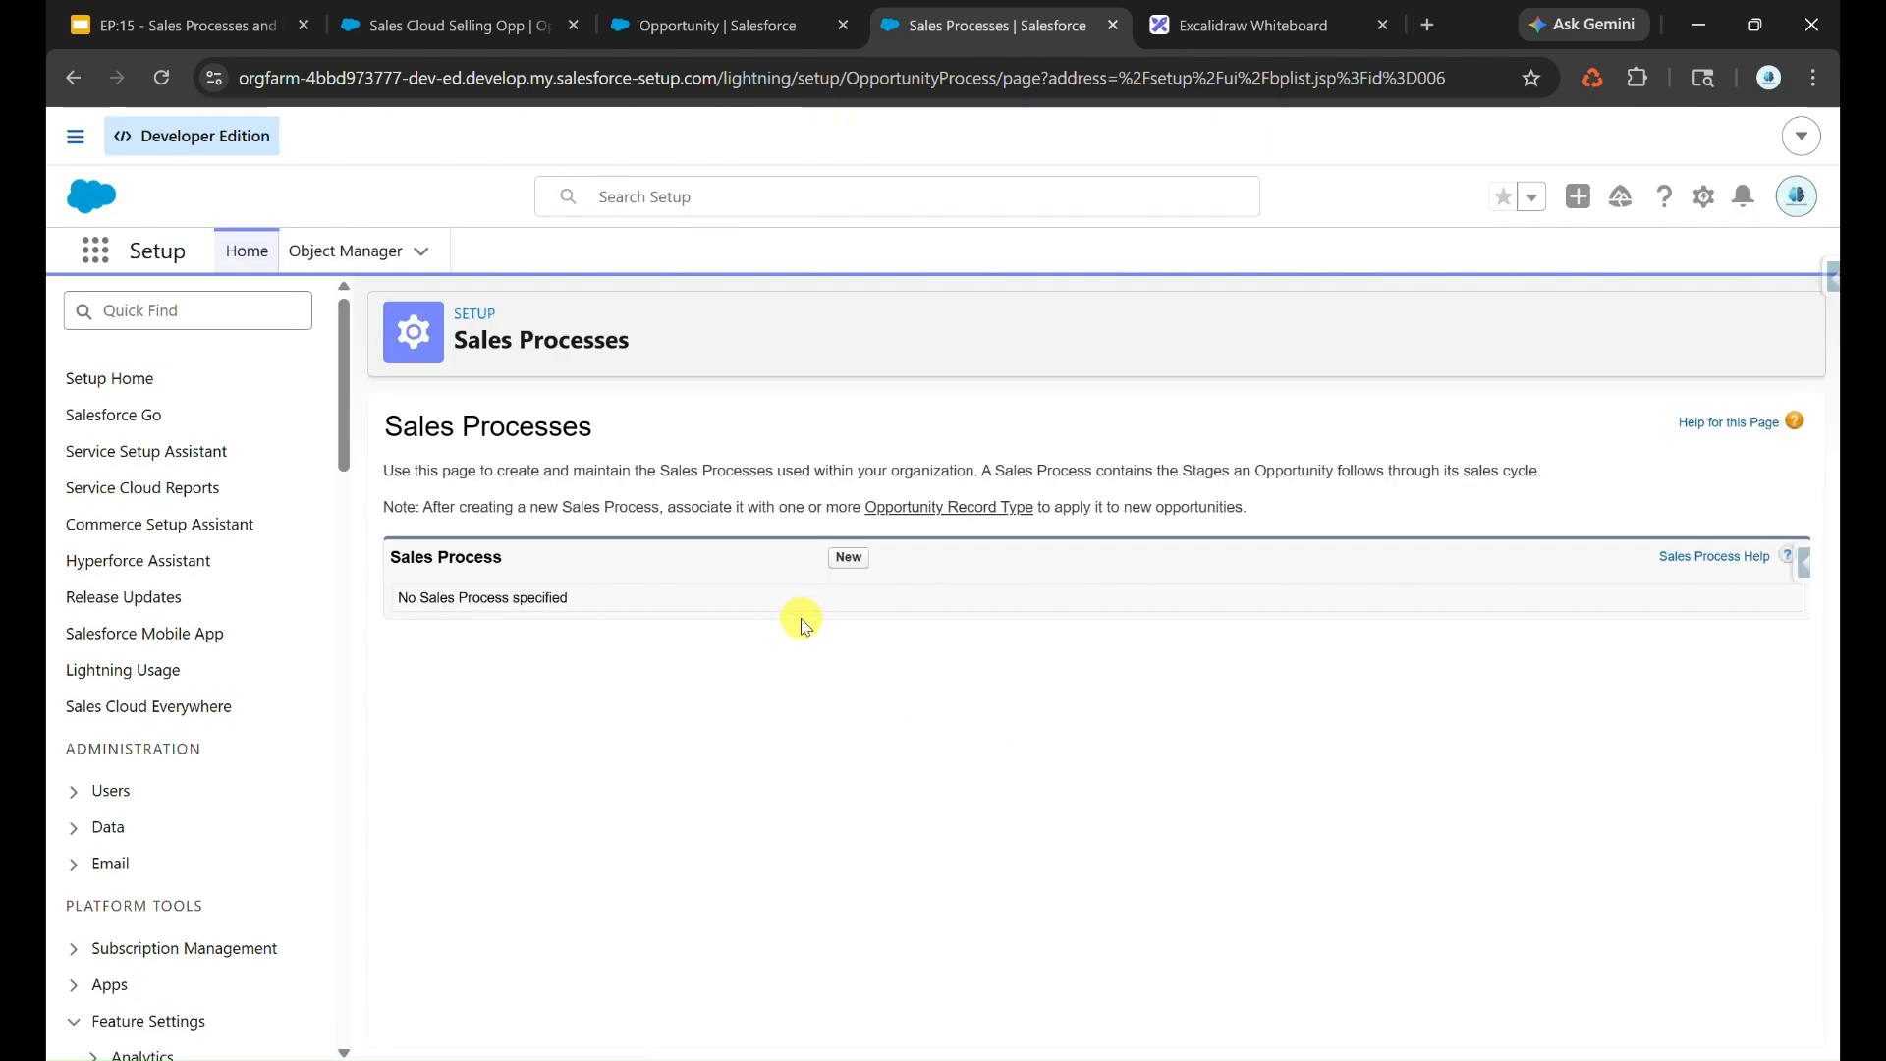
# Start a new sales process and search the Setup navigation for "Sales Pr".
pyautogui.click(847, 556)
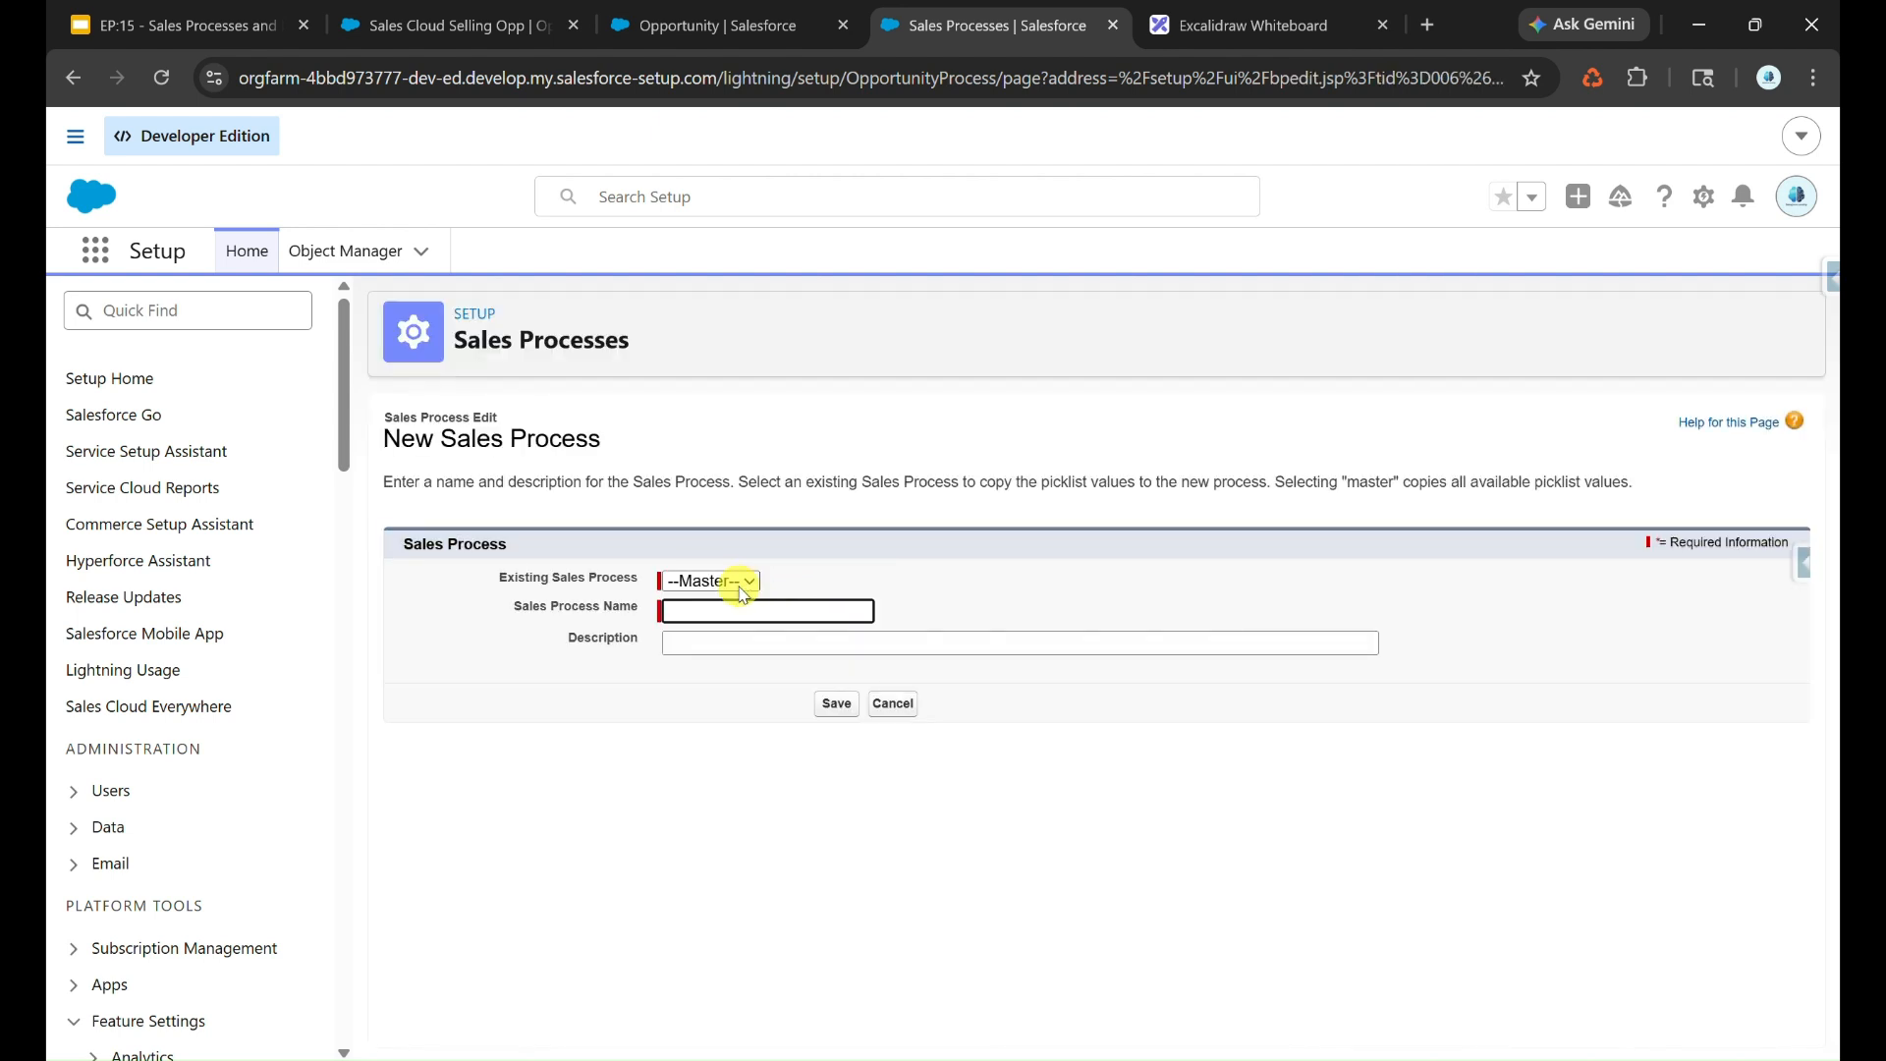
pyautogui.click(245, 310)
pyautogui.write('Sales')
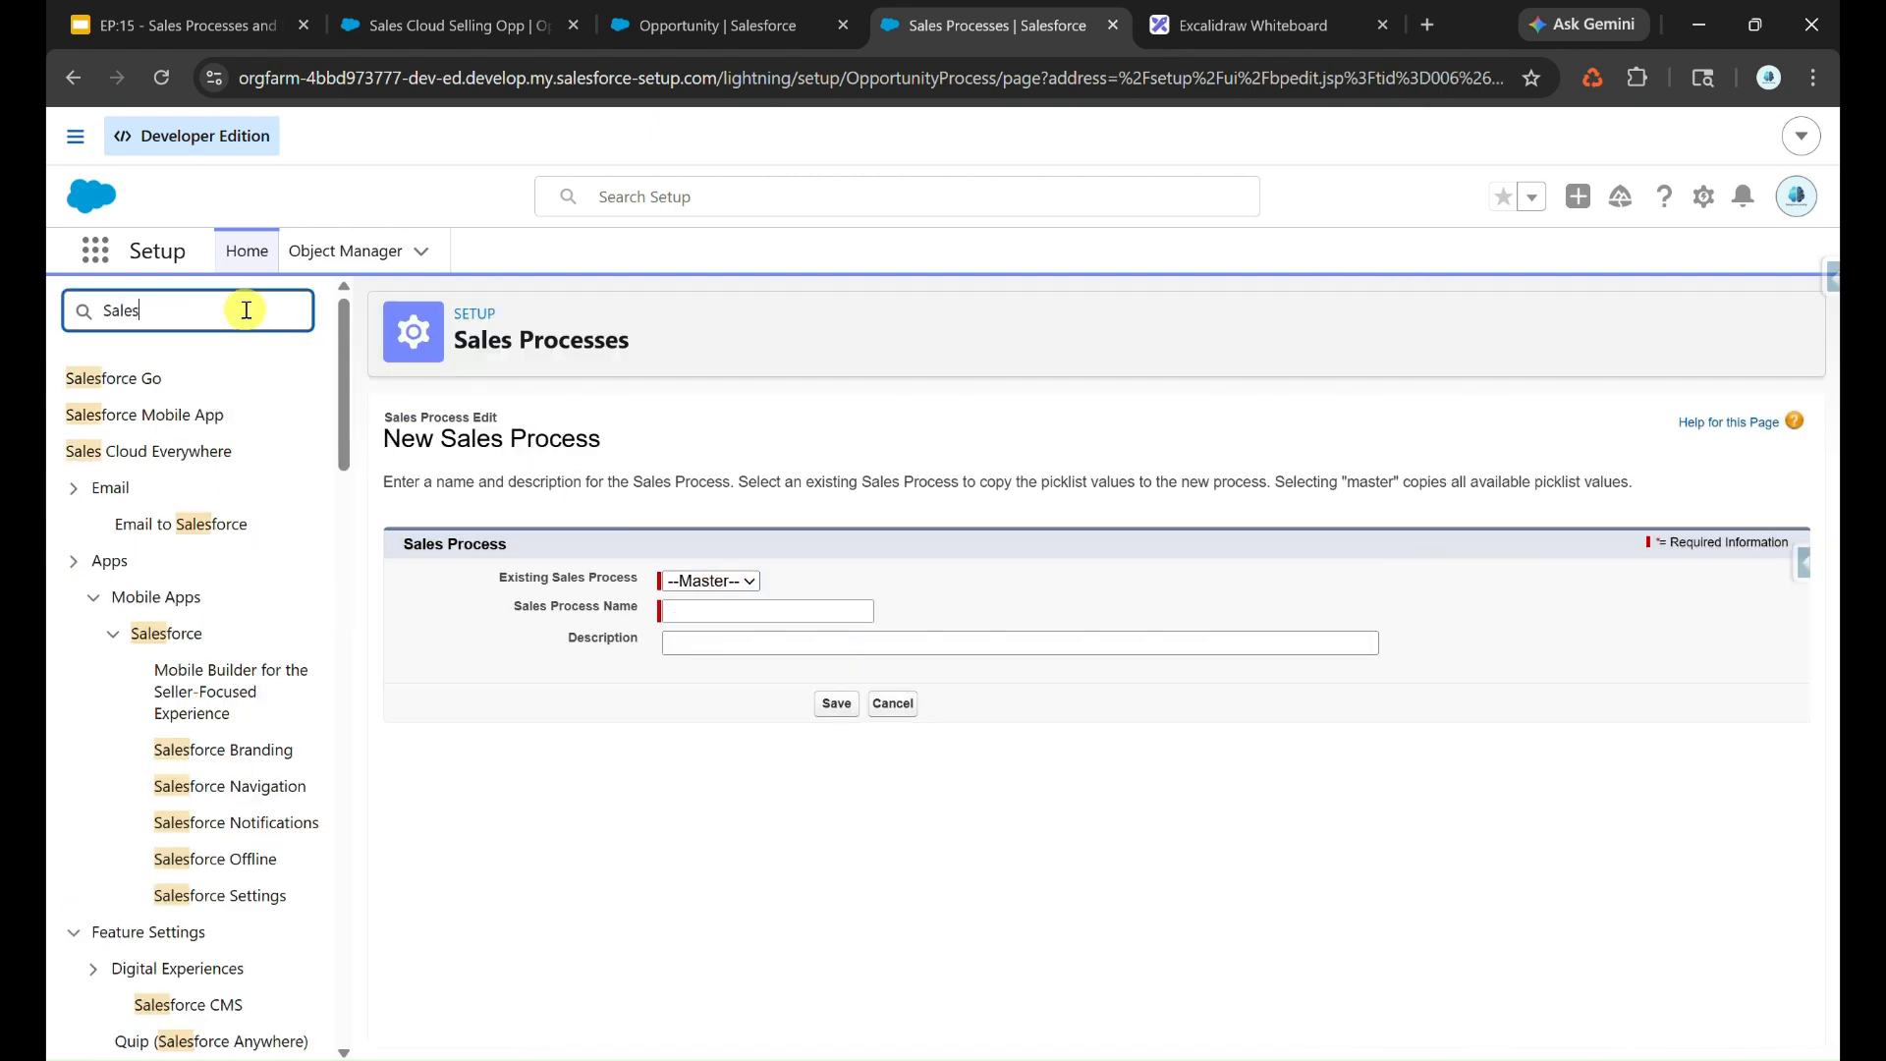
pyautogui.write('PrPr')
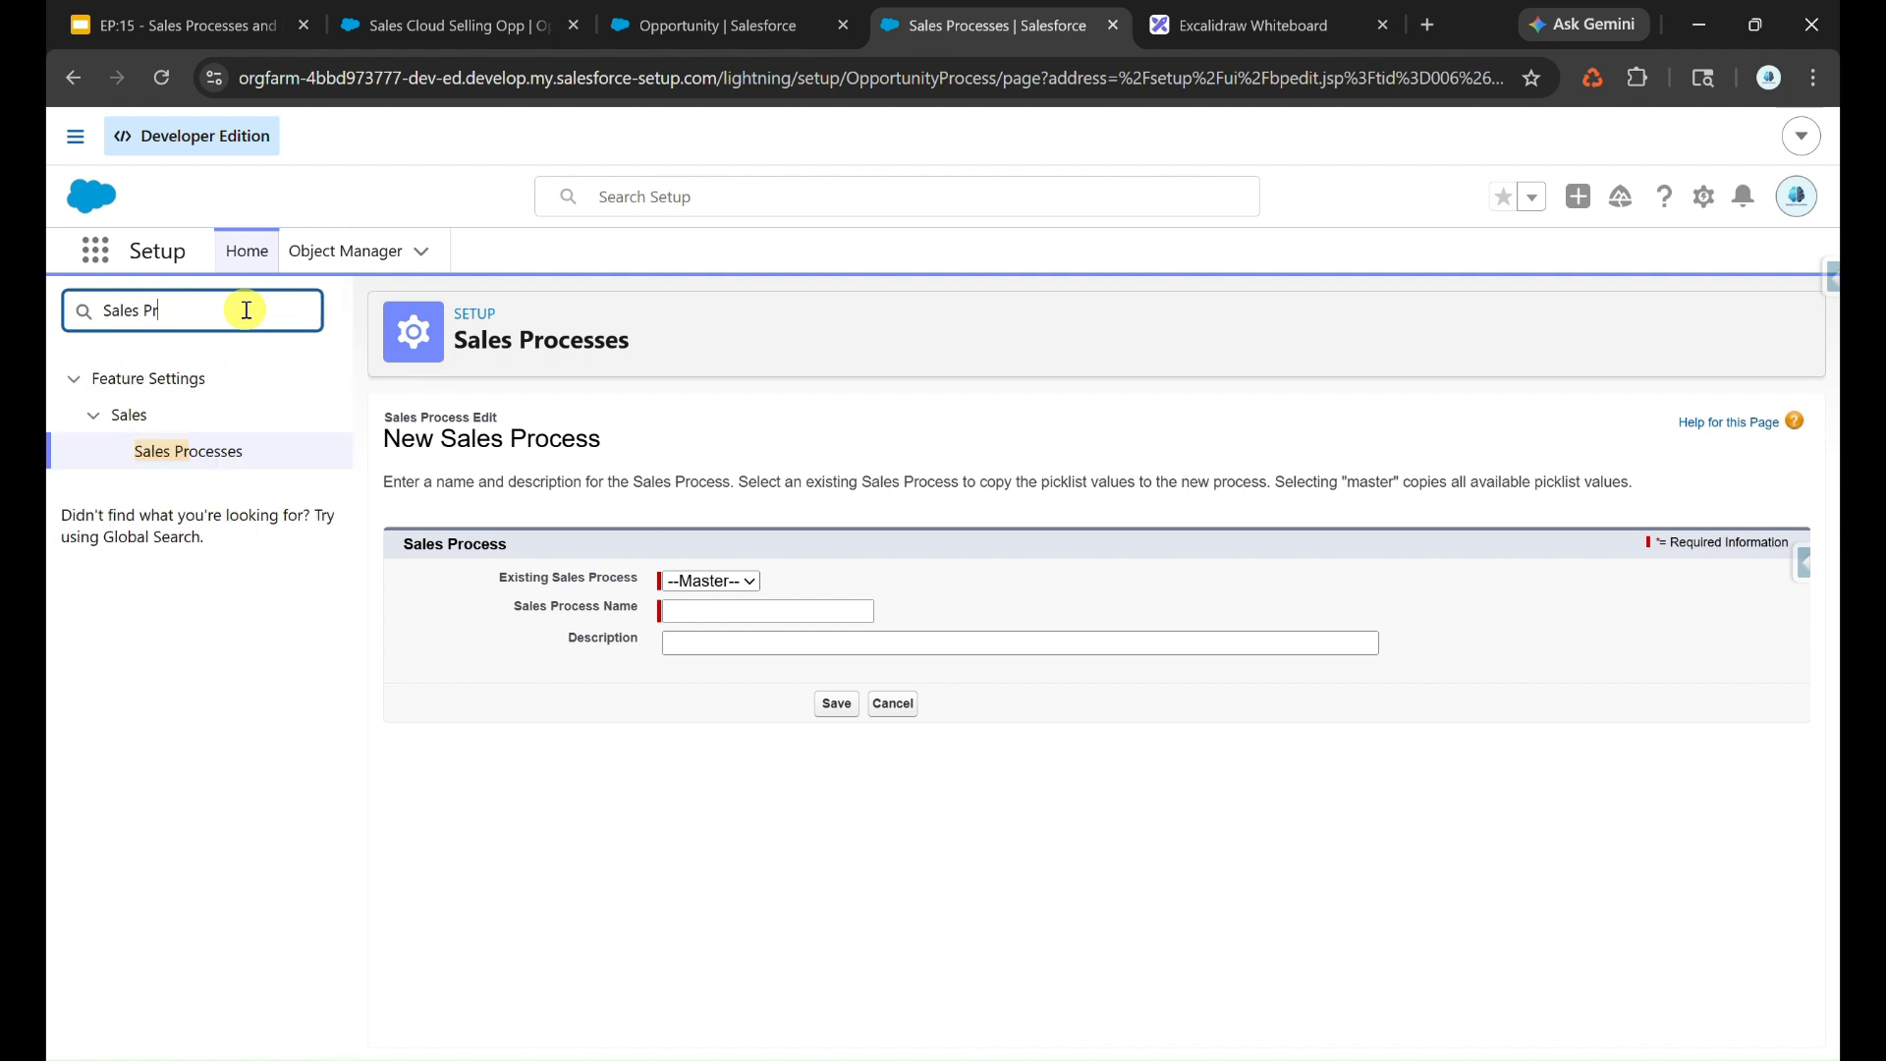
# Name the sales process Individual Sales Processes and save it with all opportunity stages selected.
pyautogui.click(694, 610)
pyautogui.write('Indiv')
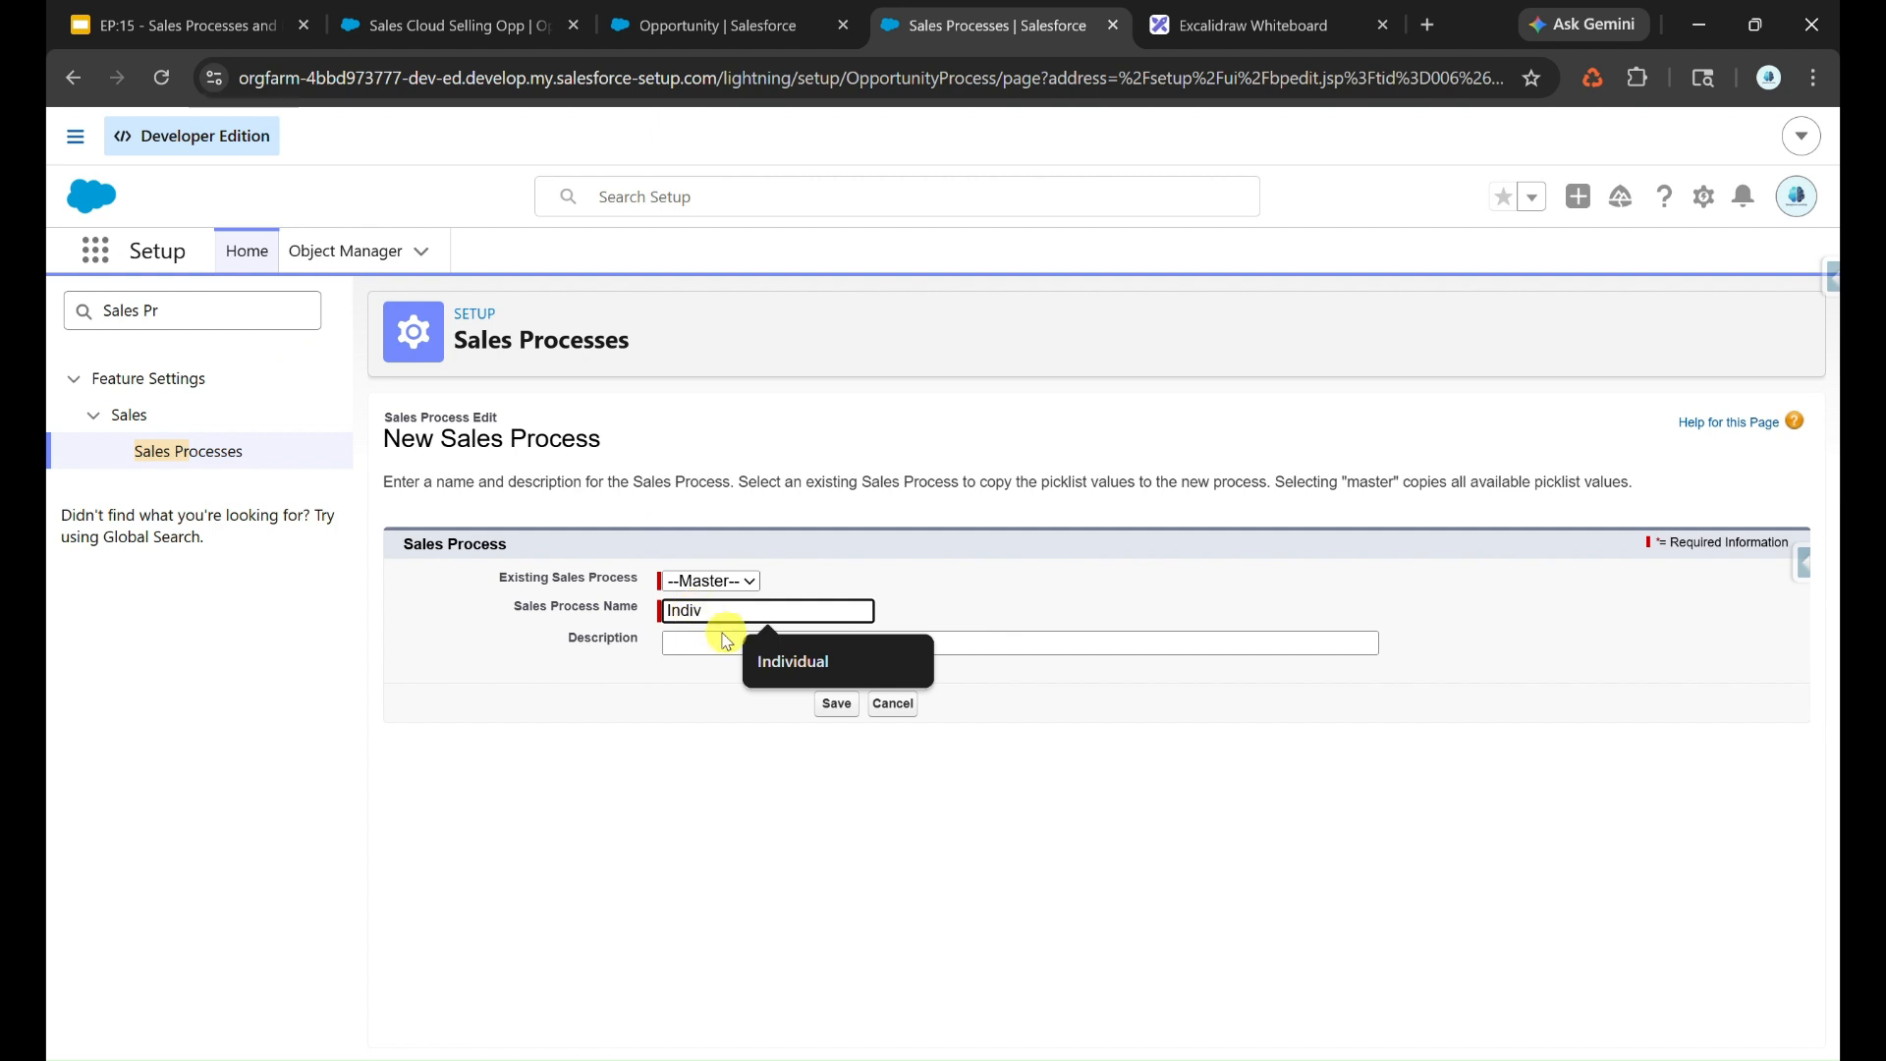
pyautogui.click(817, 669)
pyautogui.write('Sales Processes')
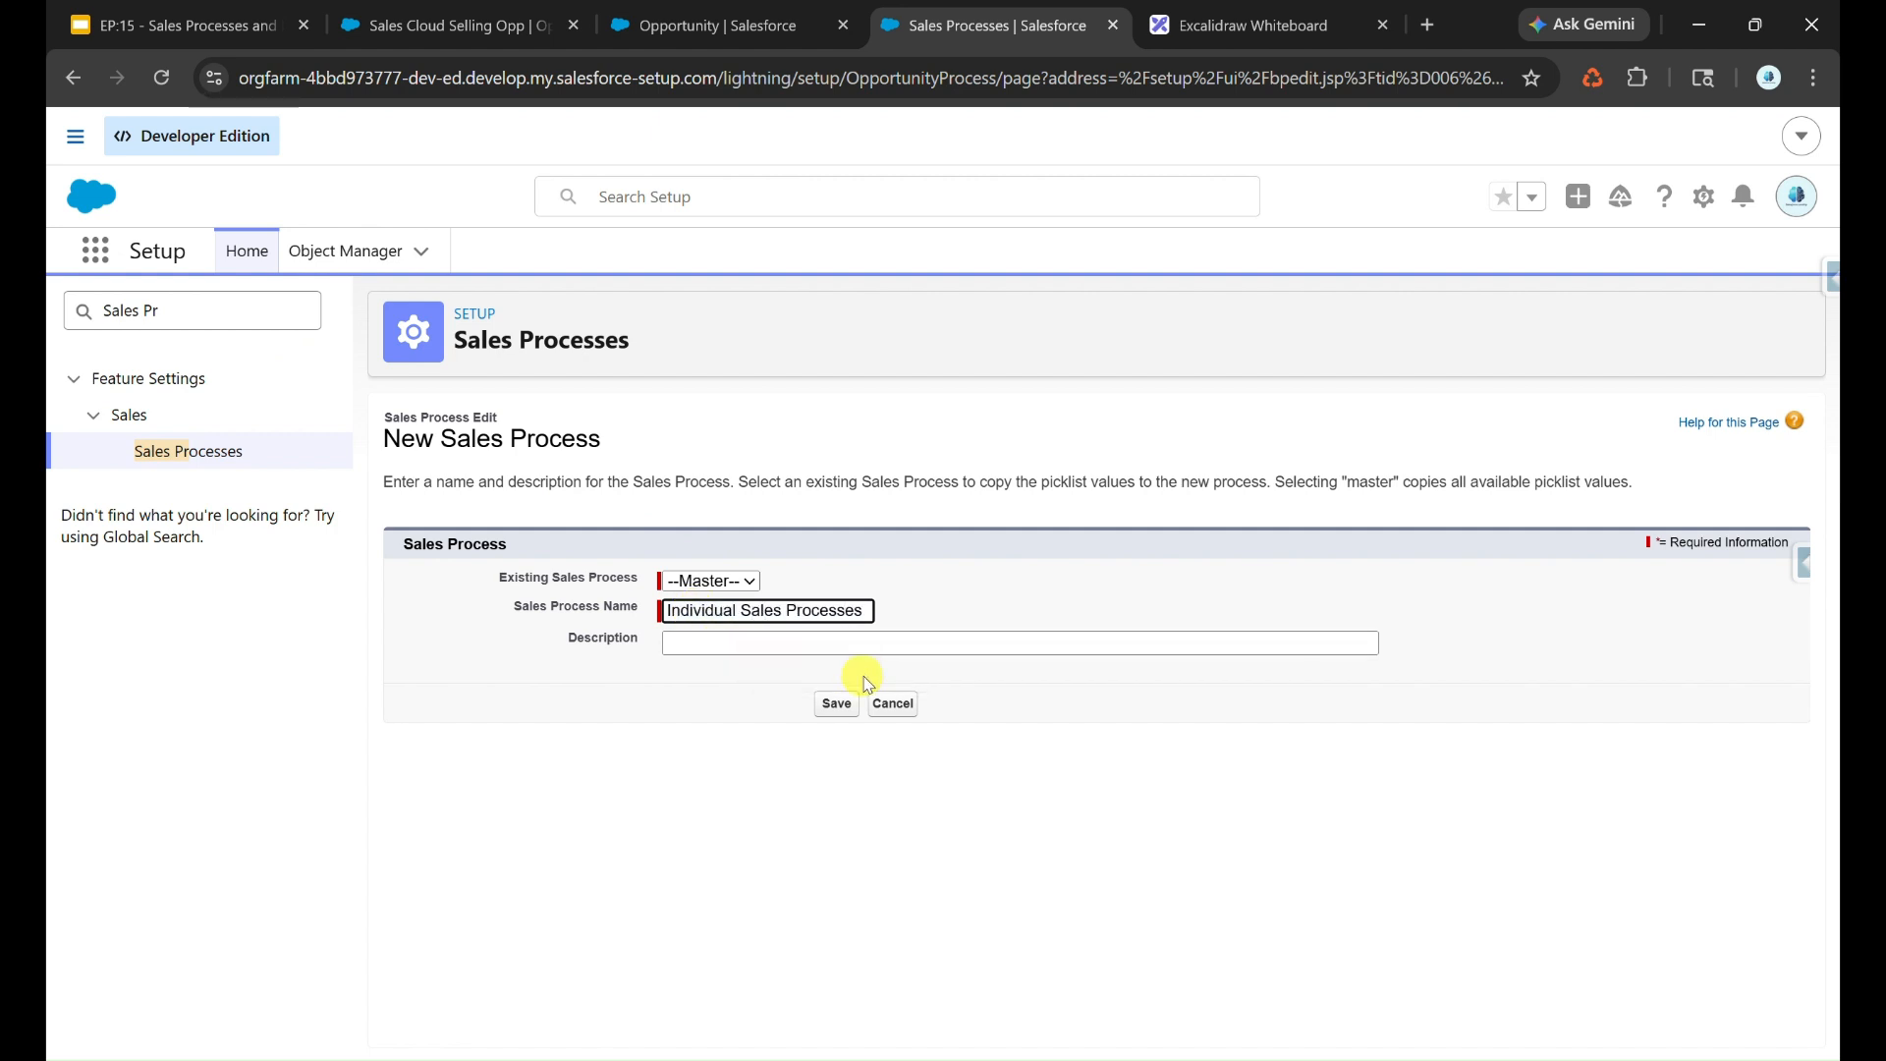
pyautogui.click(840, 703)
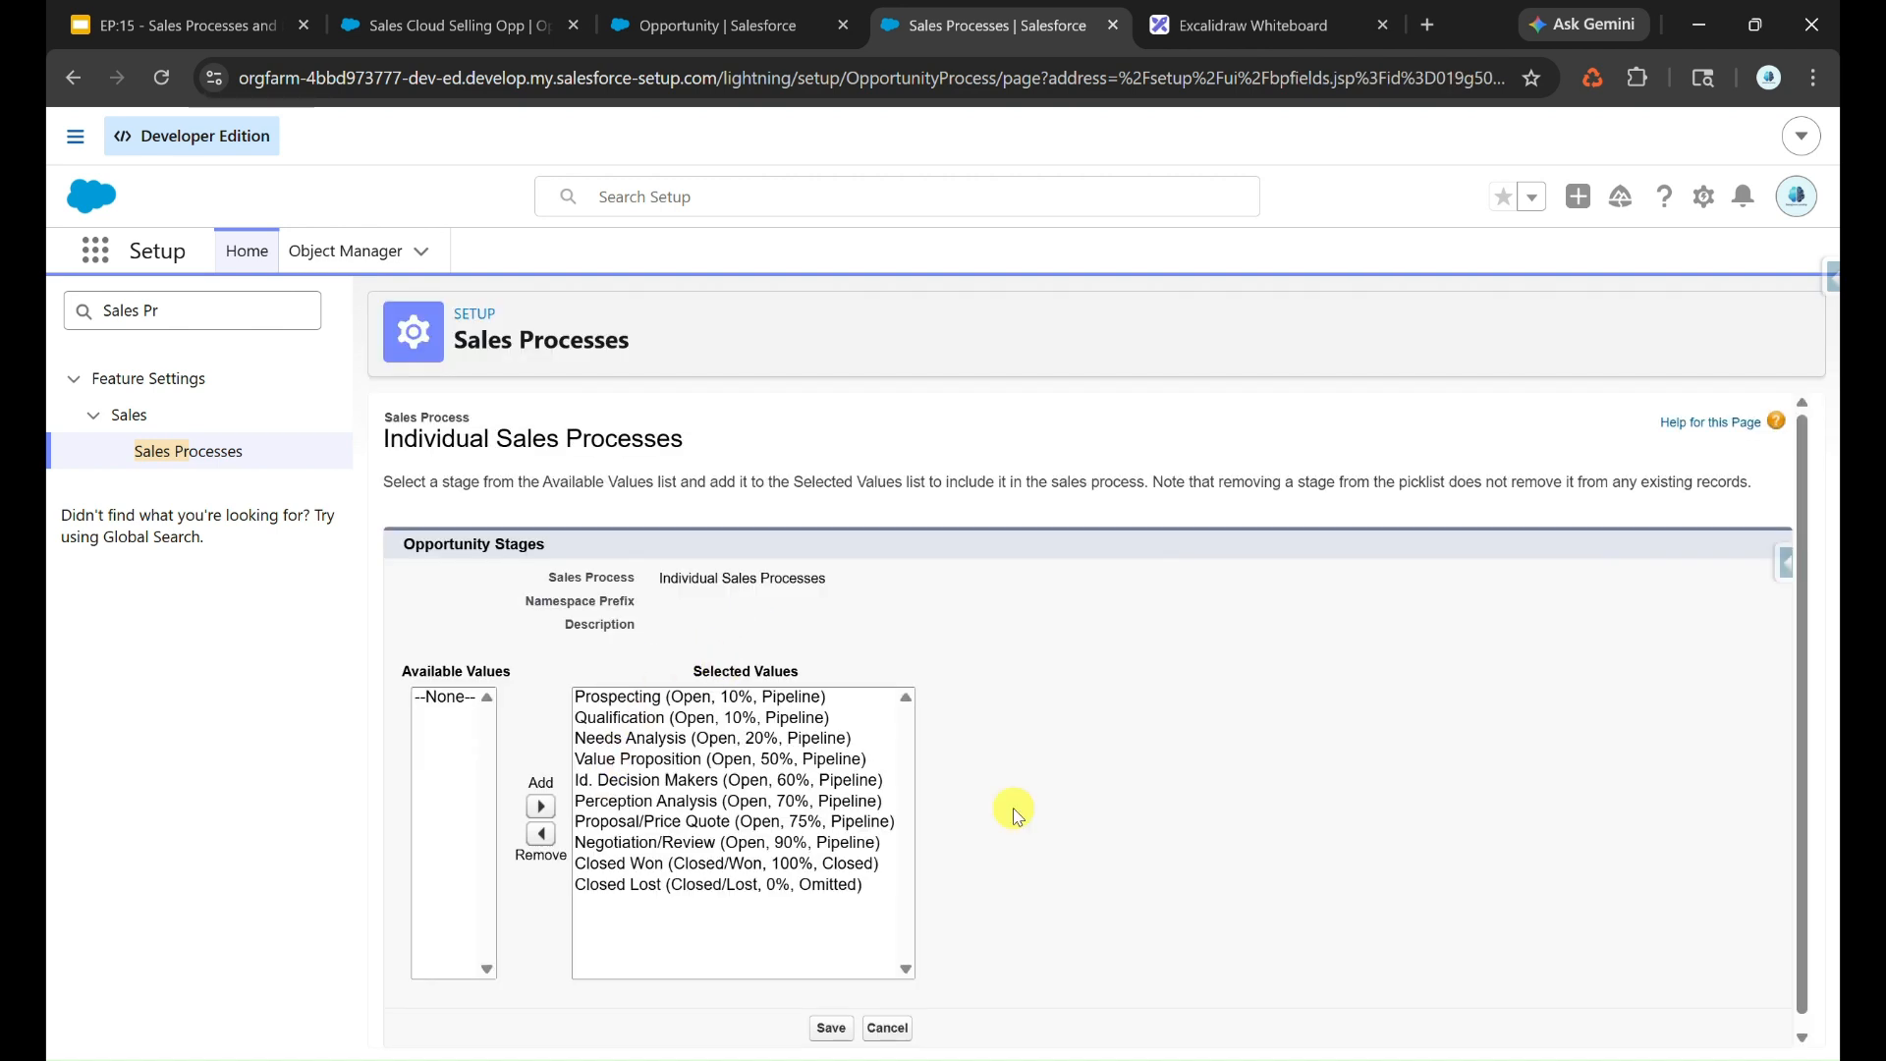
pyautogui.click(830, 1028)
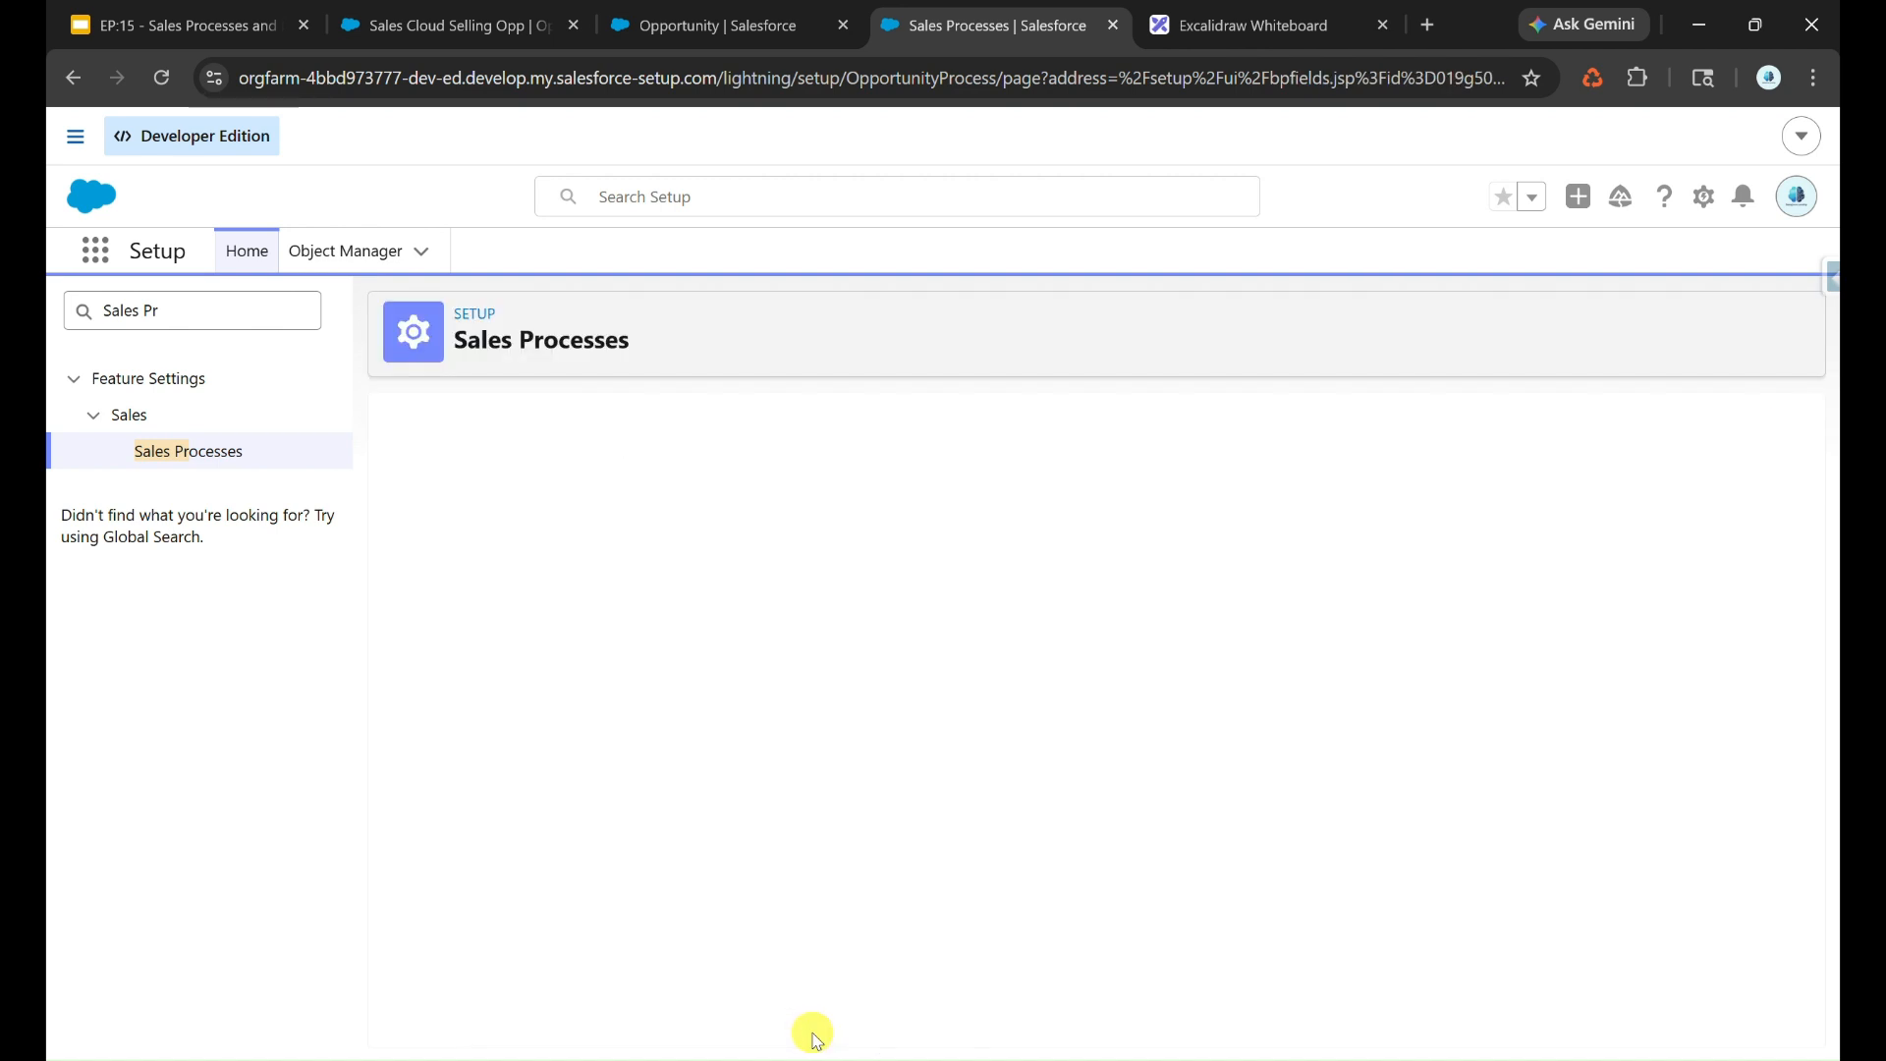
# Create a second sales process named Corporate Sales Processes and save it with all opportunity stages selected.
pyautogui.click(847, 560)
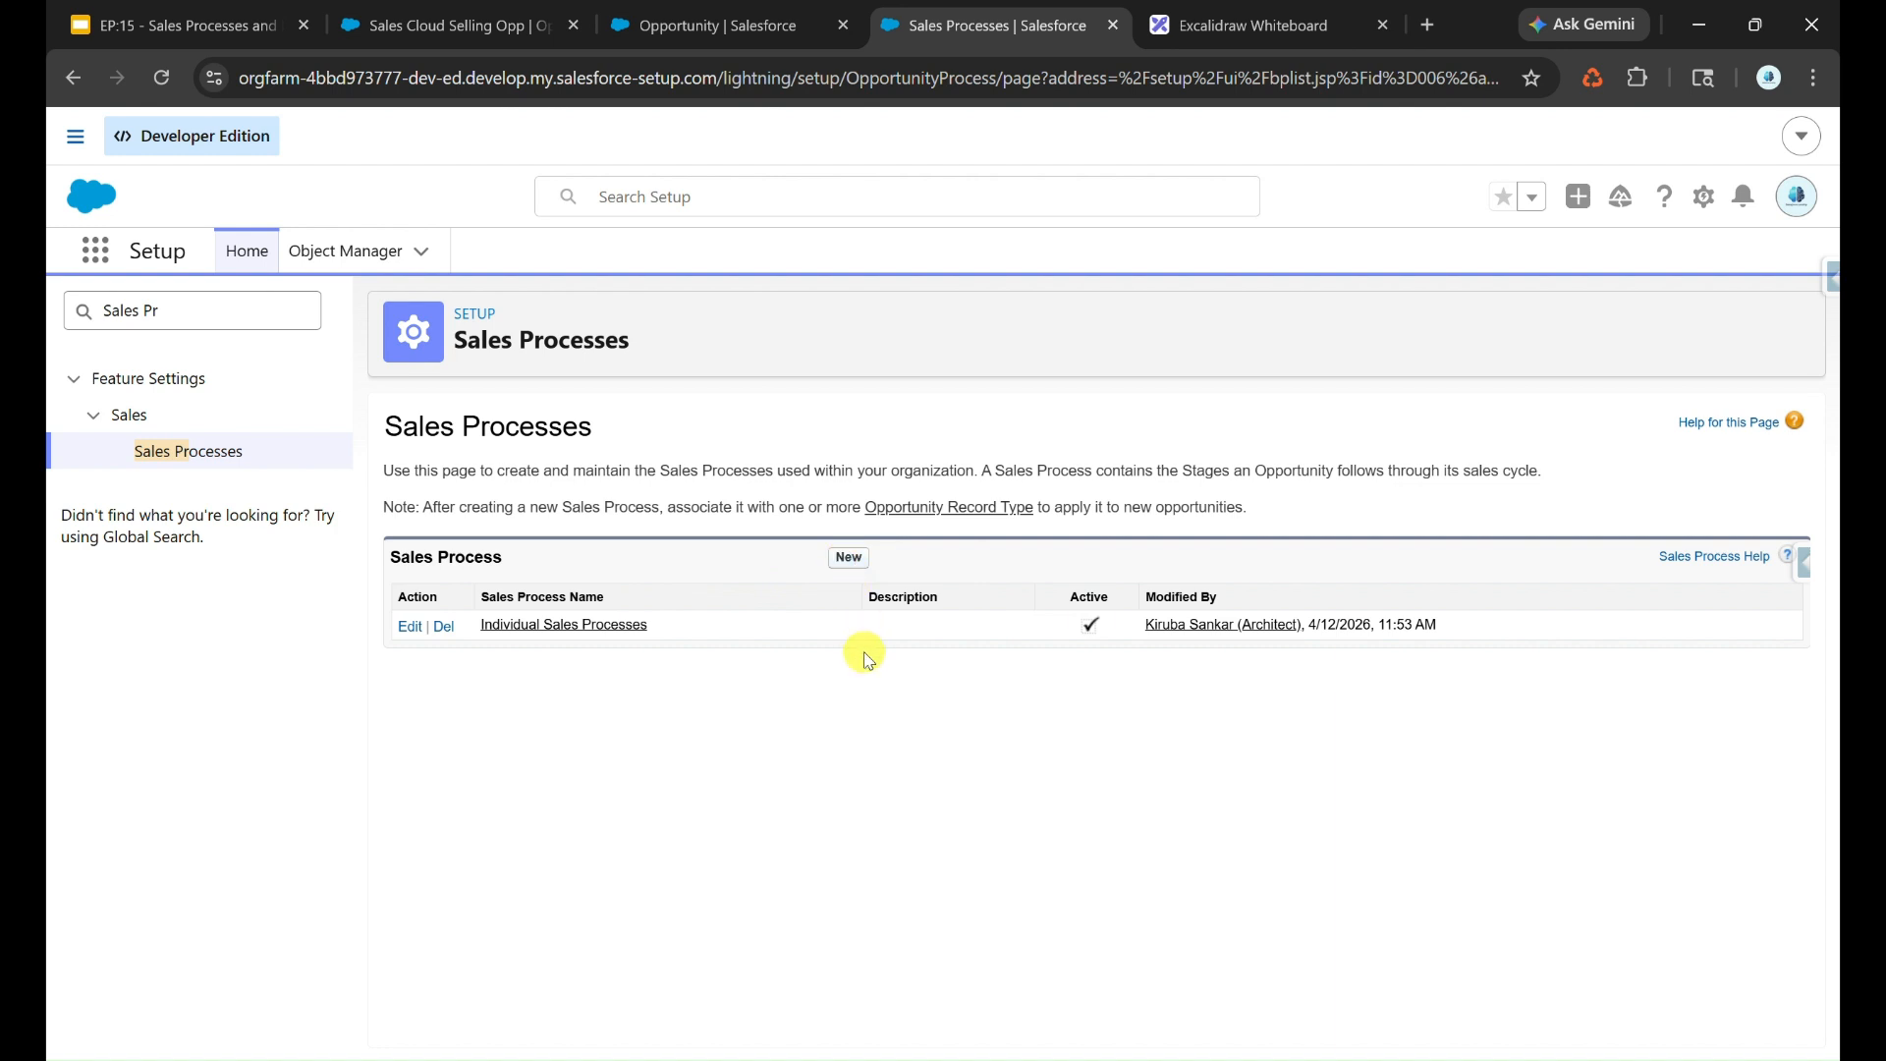
pyautogui.write('C')
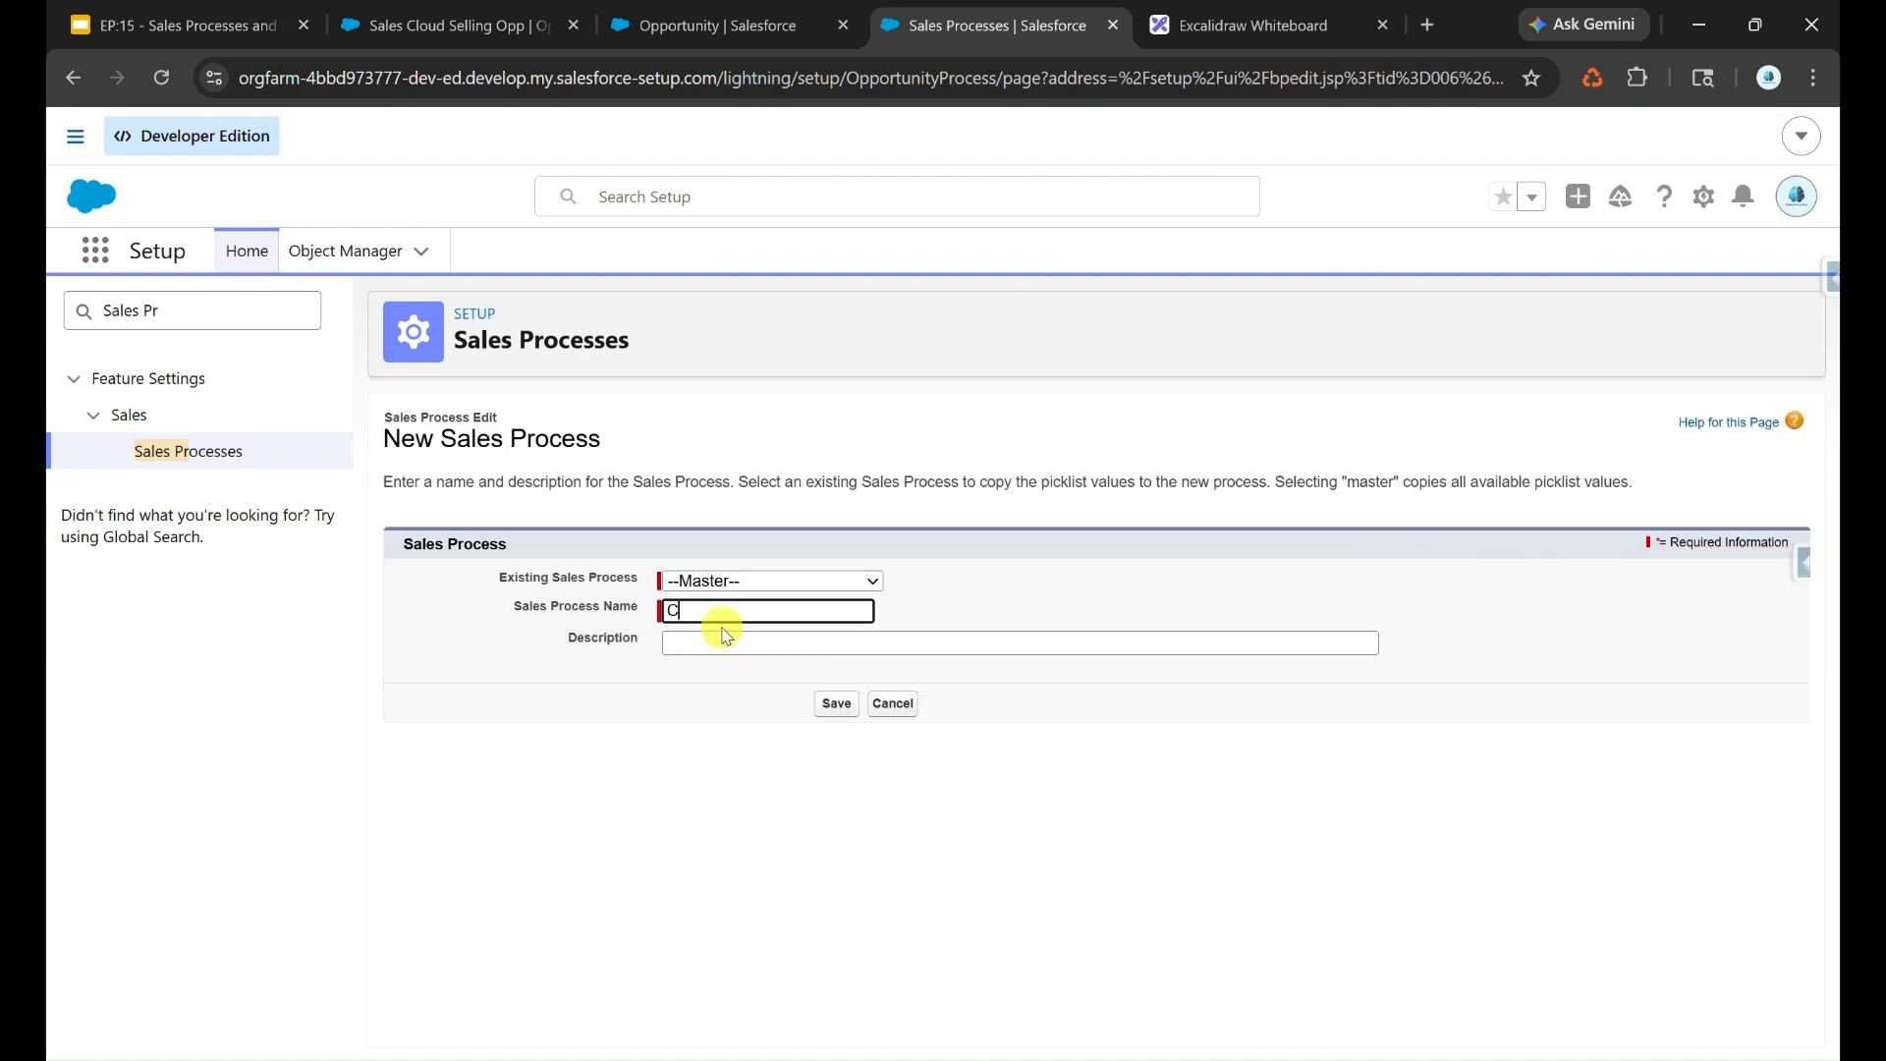
pyautogui.write('orp')
pyautogui.click(782, 646)
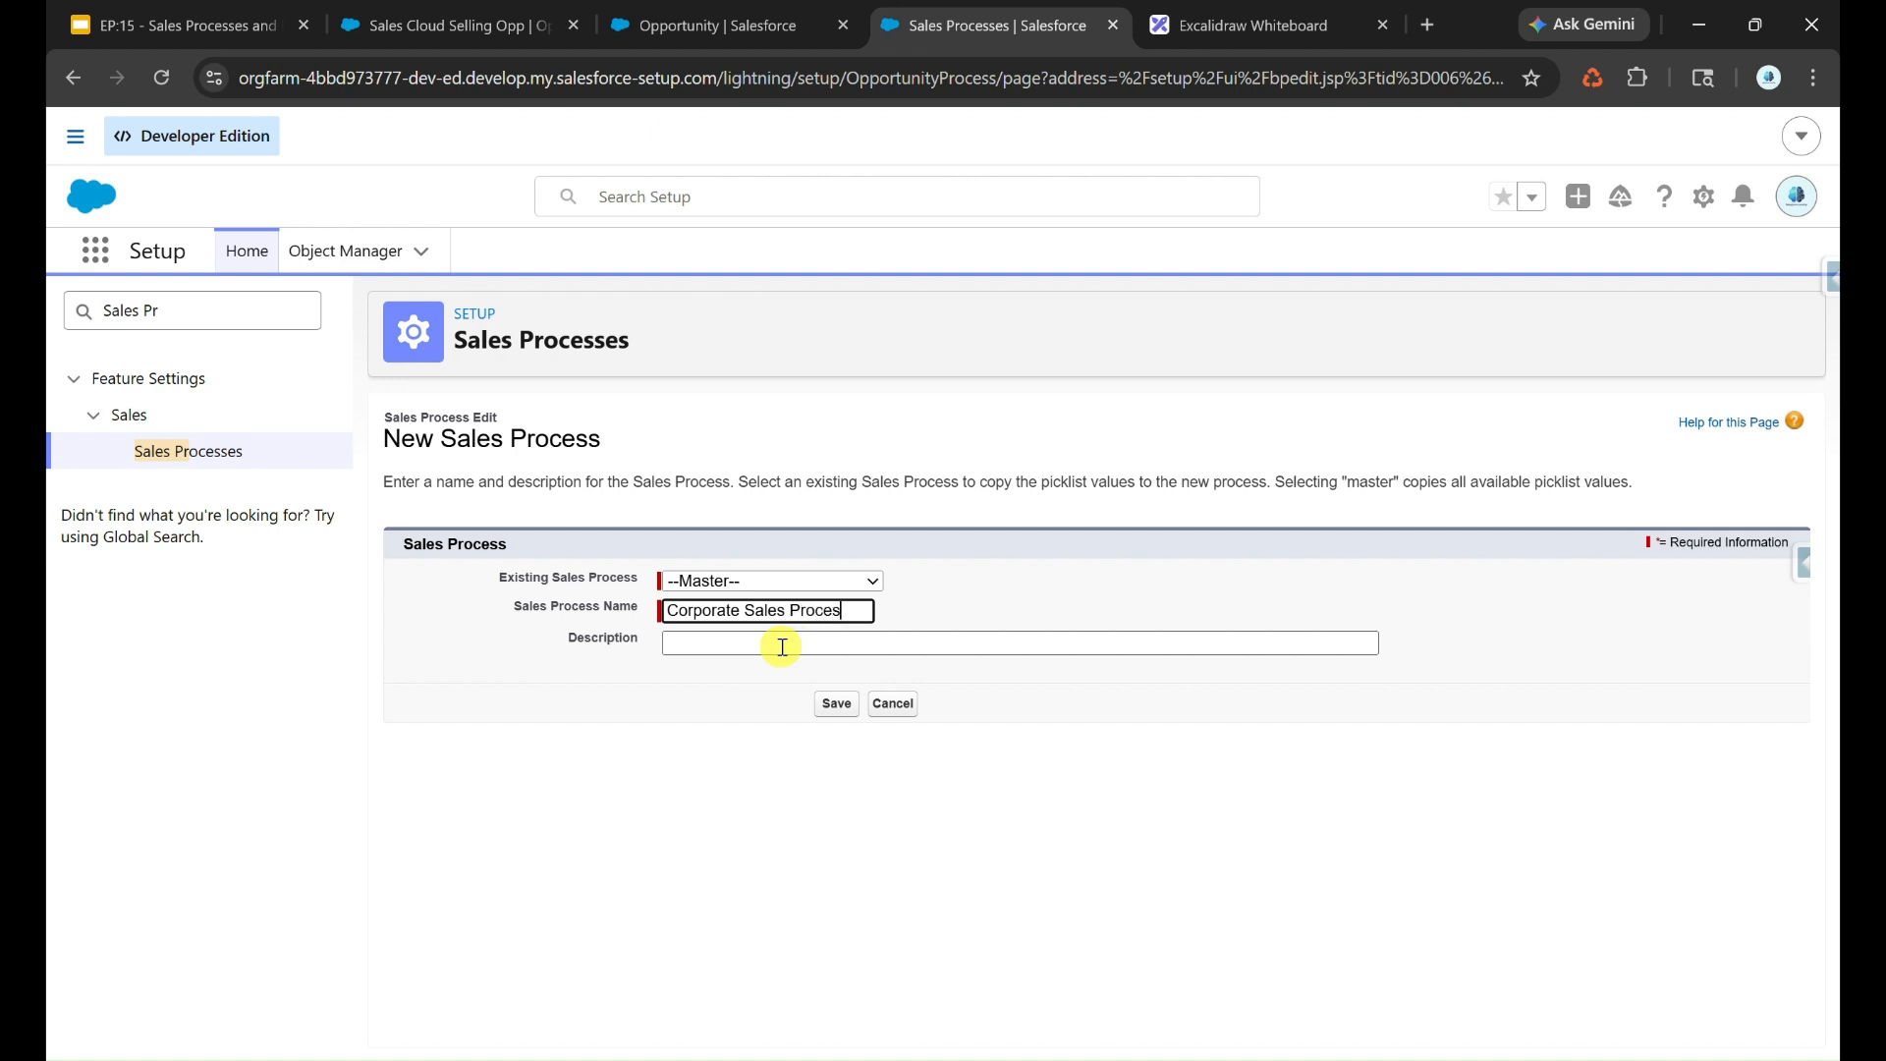
pyautogui.click(832, 704)
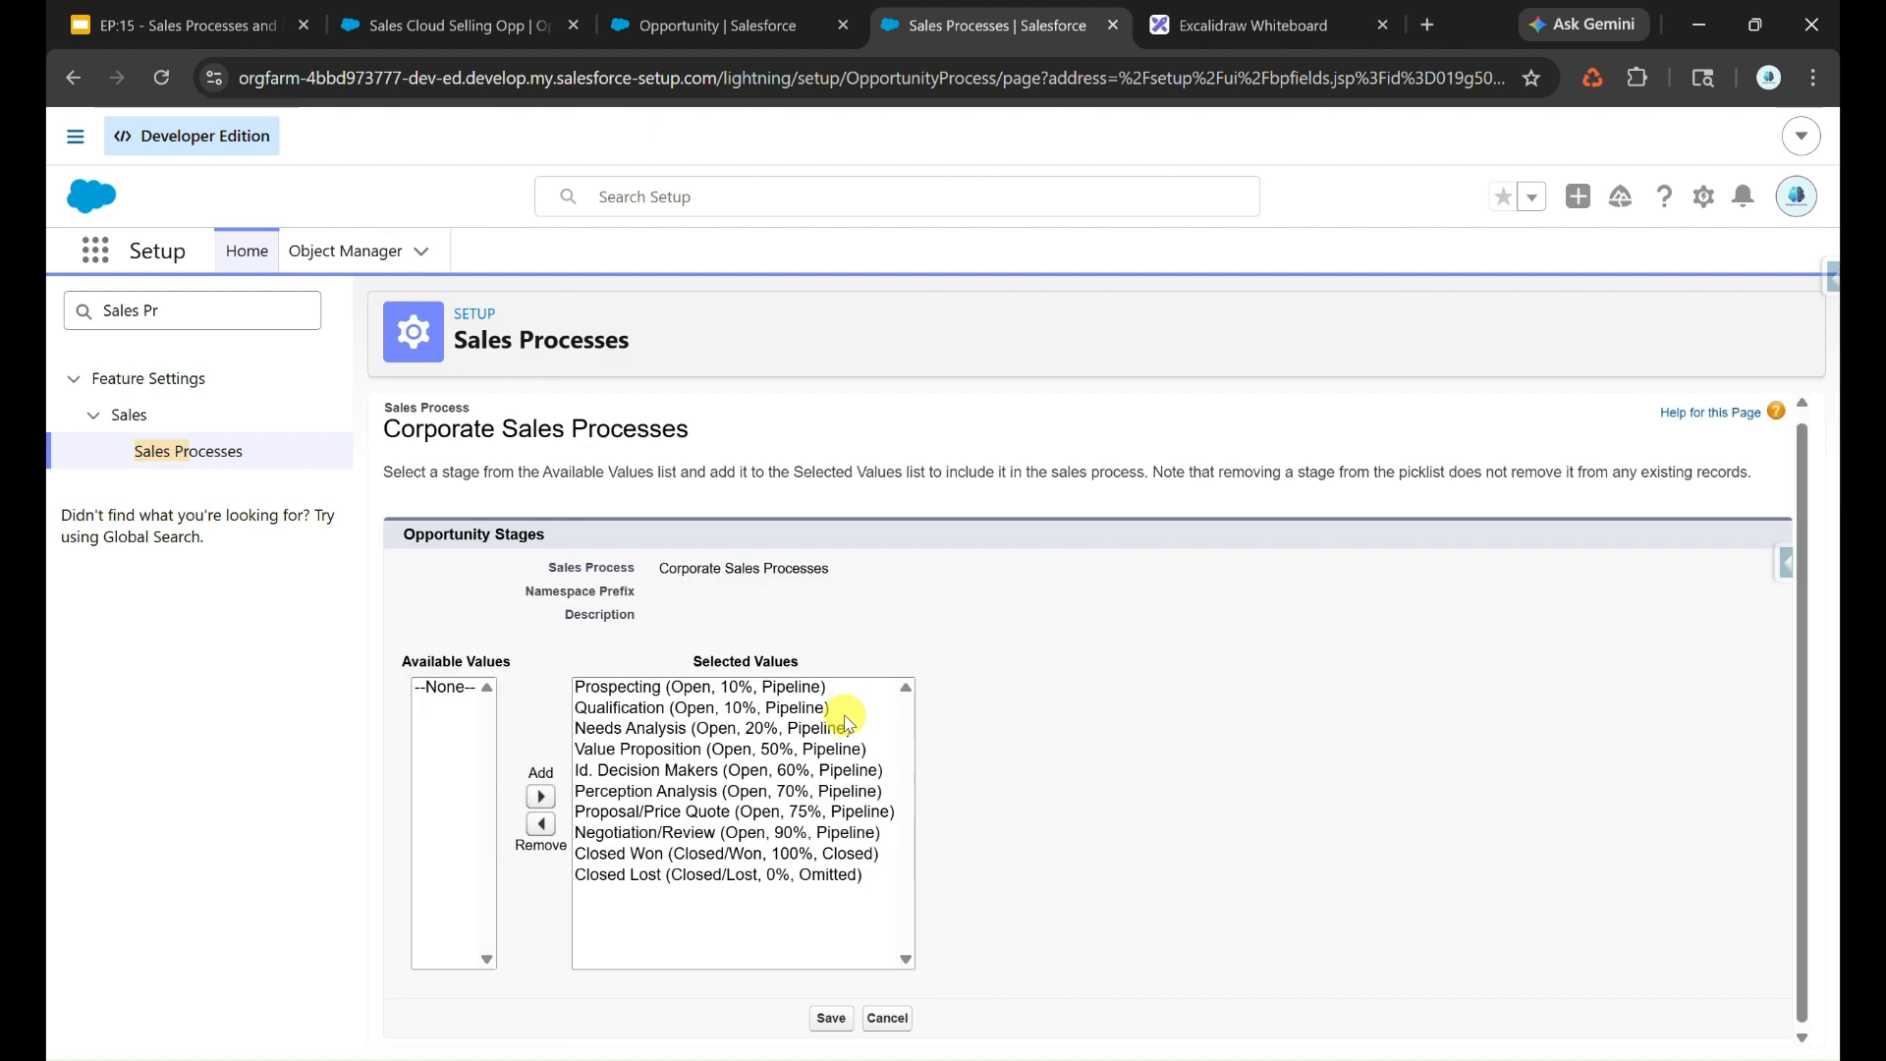
pyautogui.click(821, 1017)
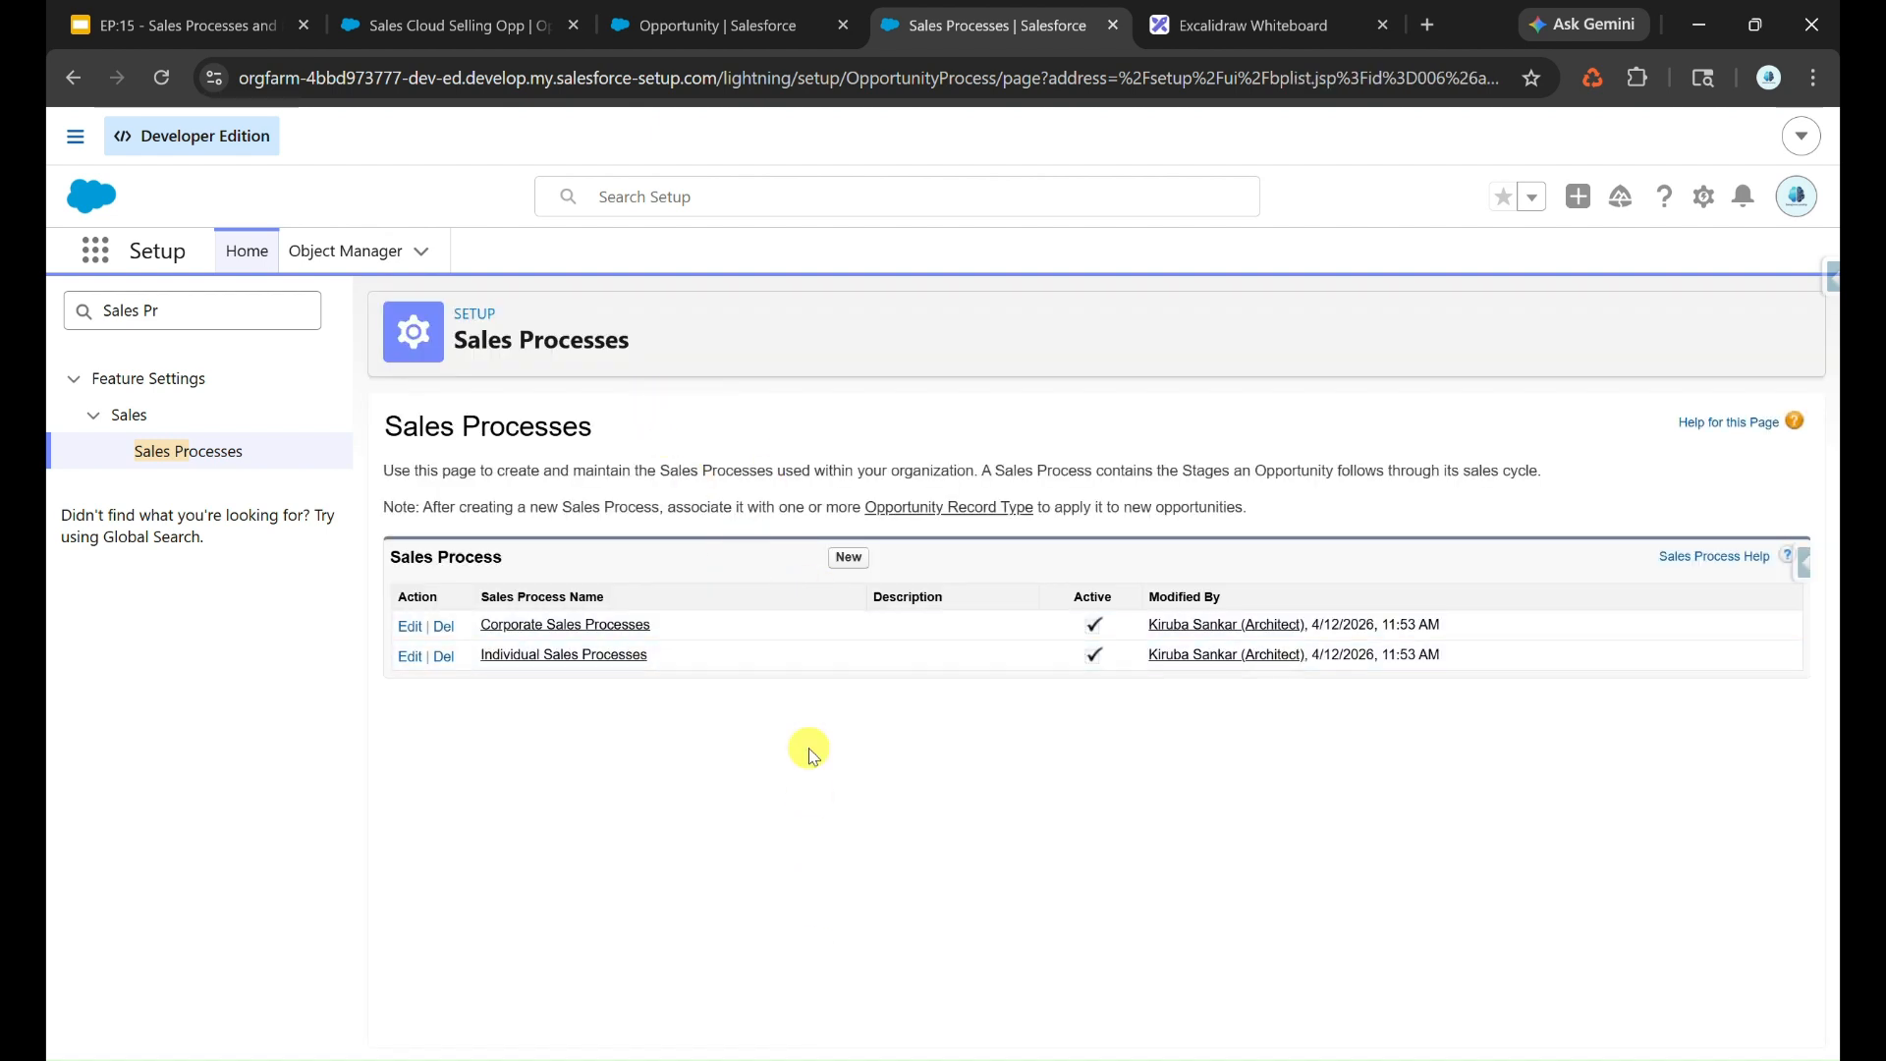
# Reload the new Opportunity record type form, then label the record type Individual and assign it the Individual Sales Processes sales process.
pyautogui.click(683, 29)
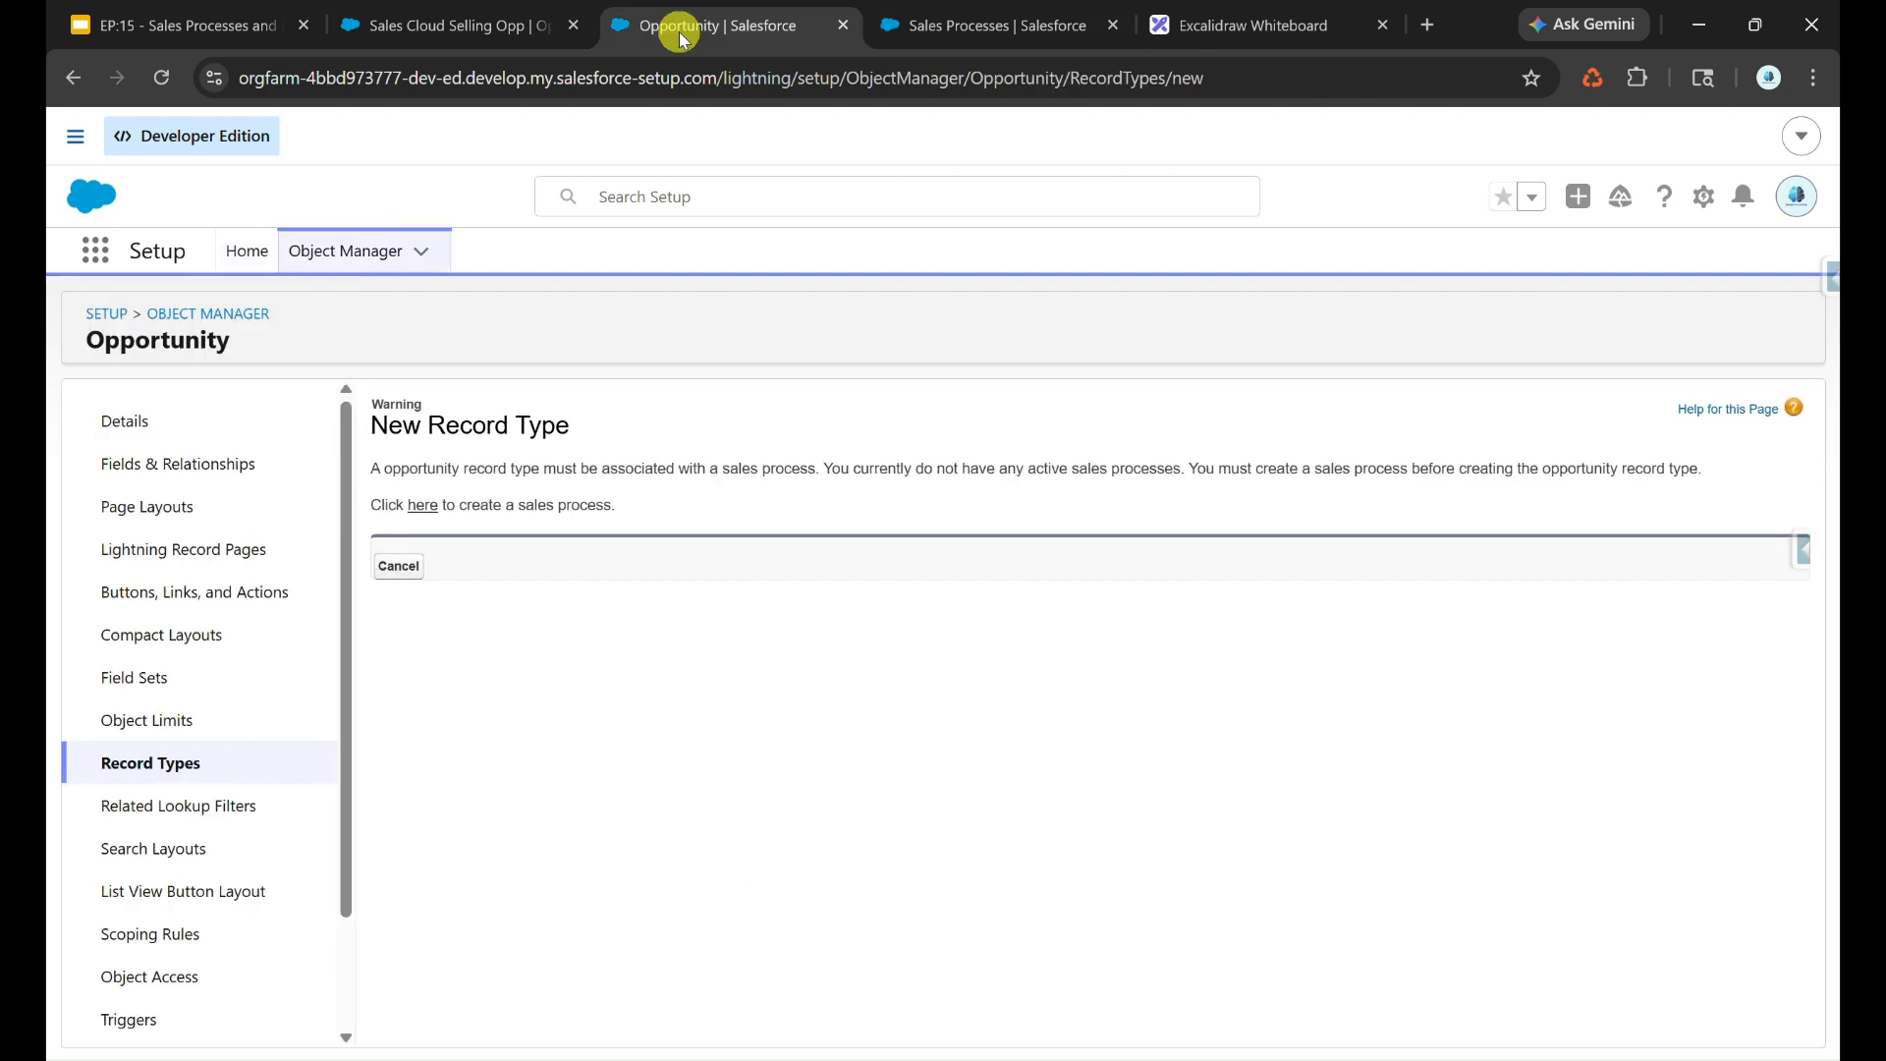
pyautogui.click(162, 78)
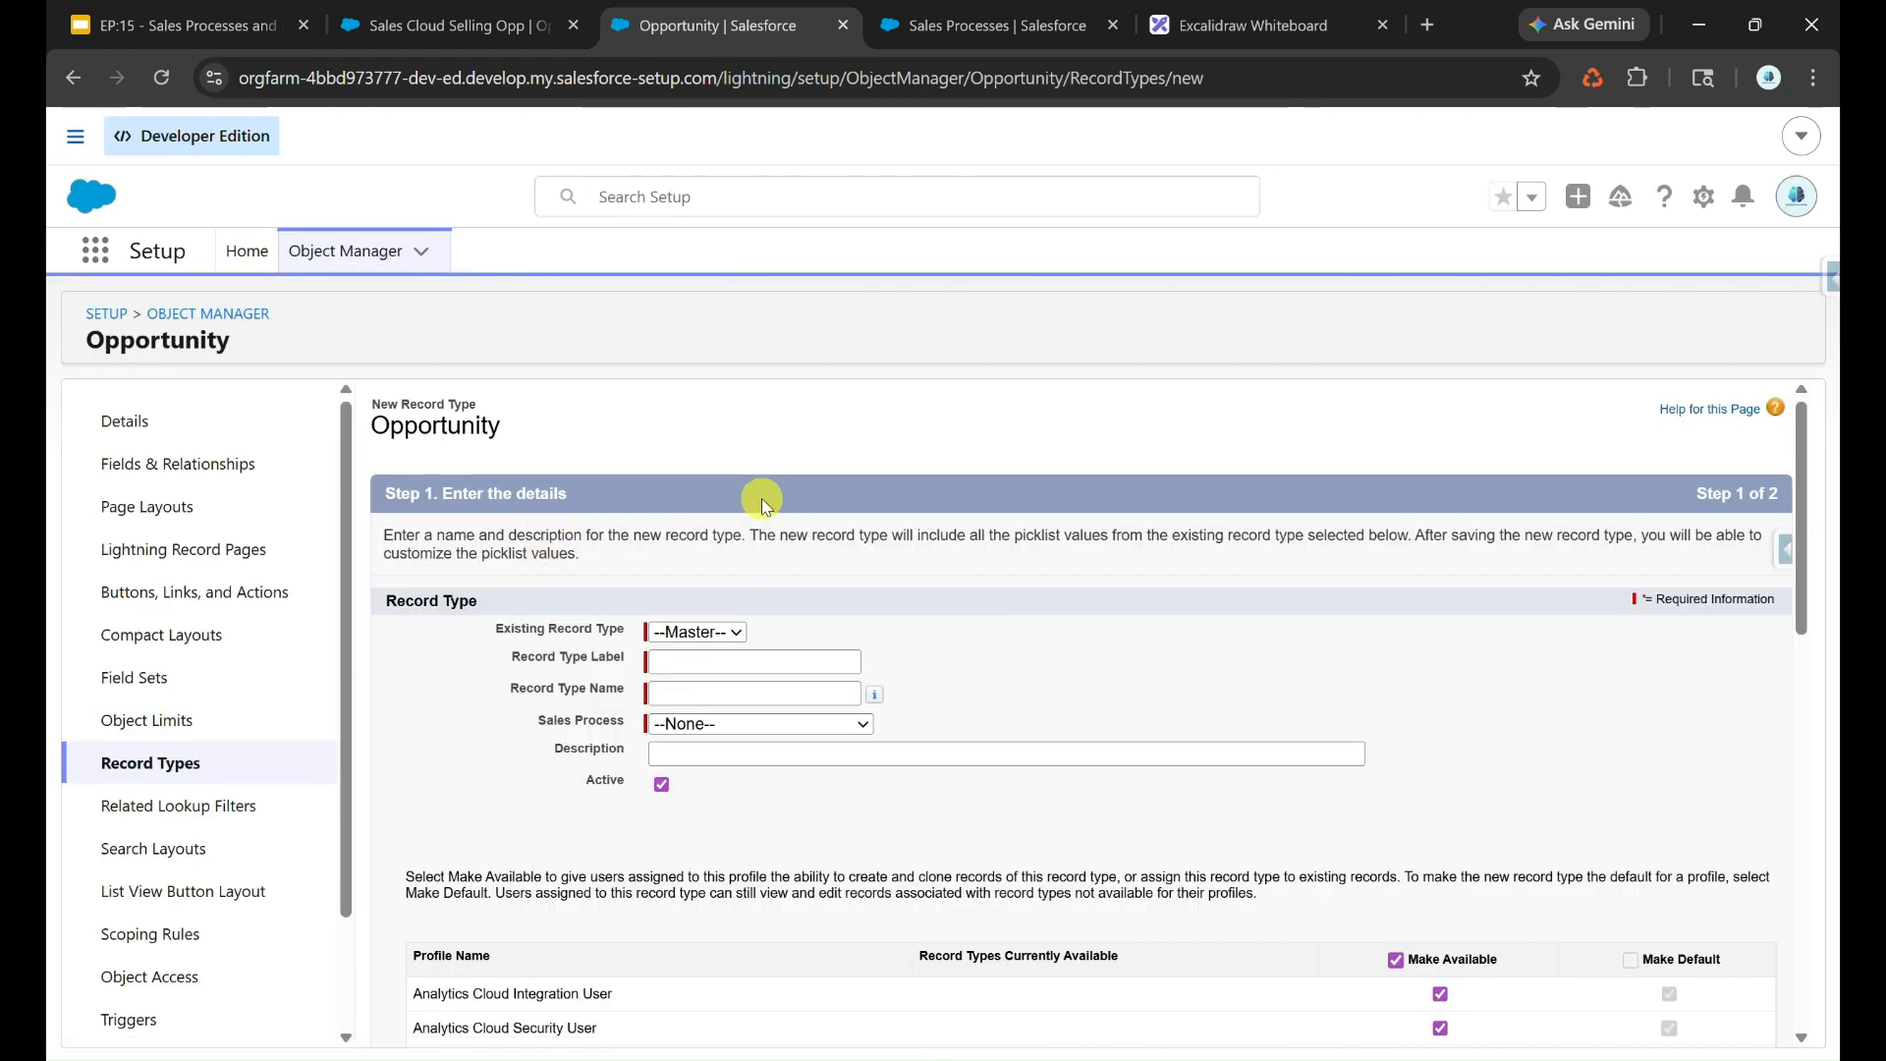
pyautogui.scroll(-1, 763, 497)
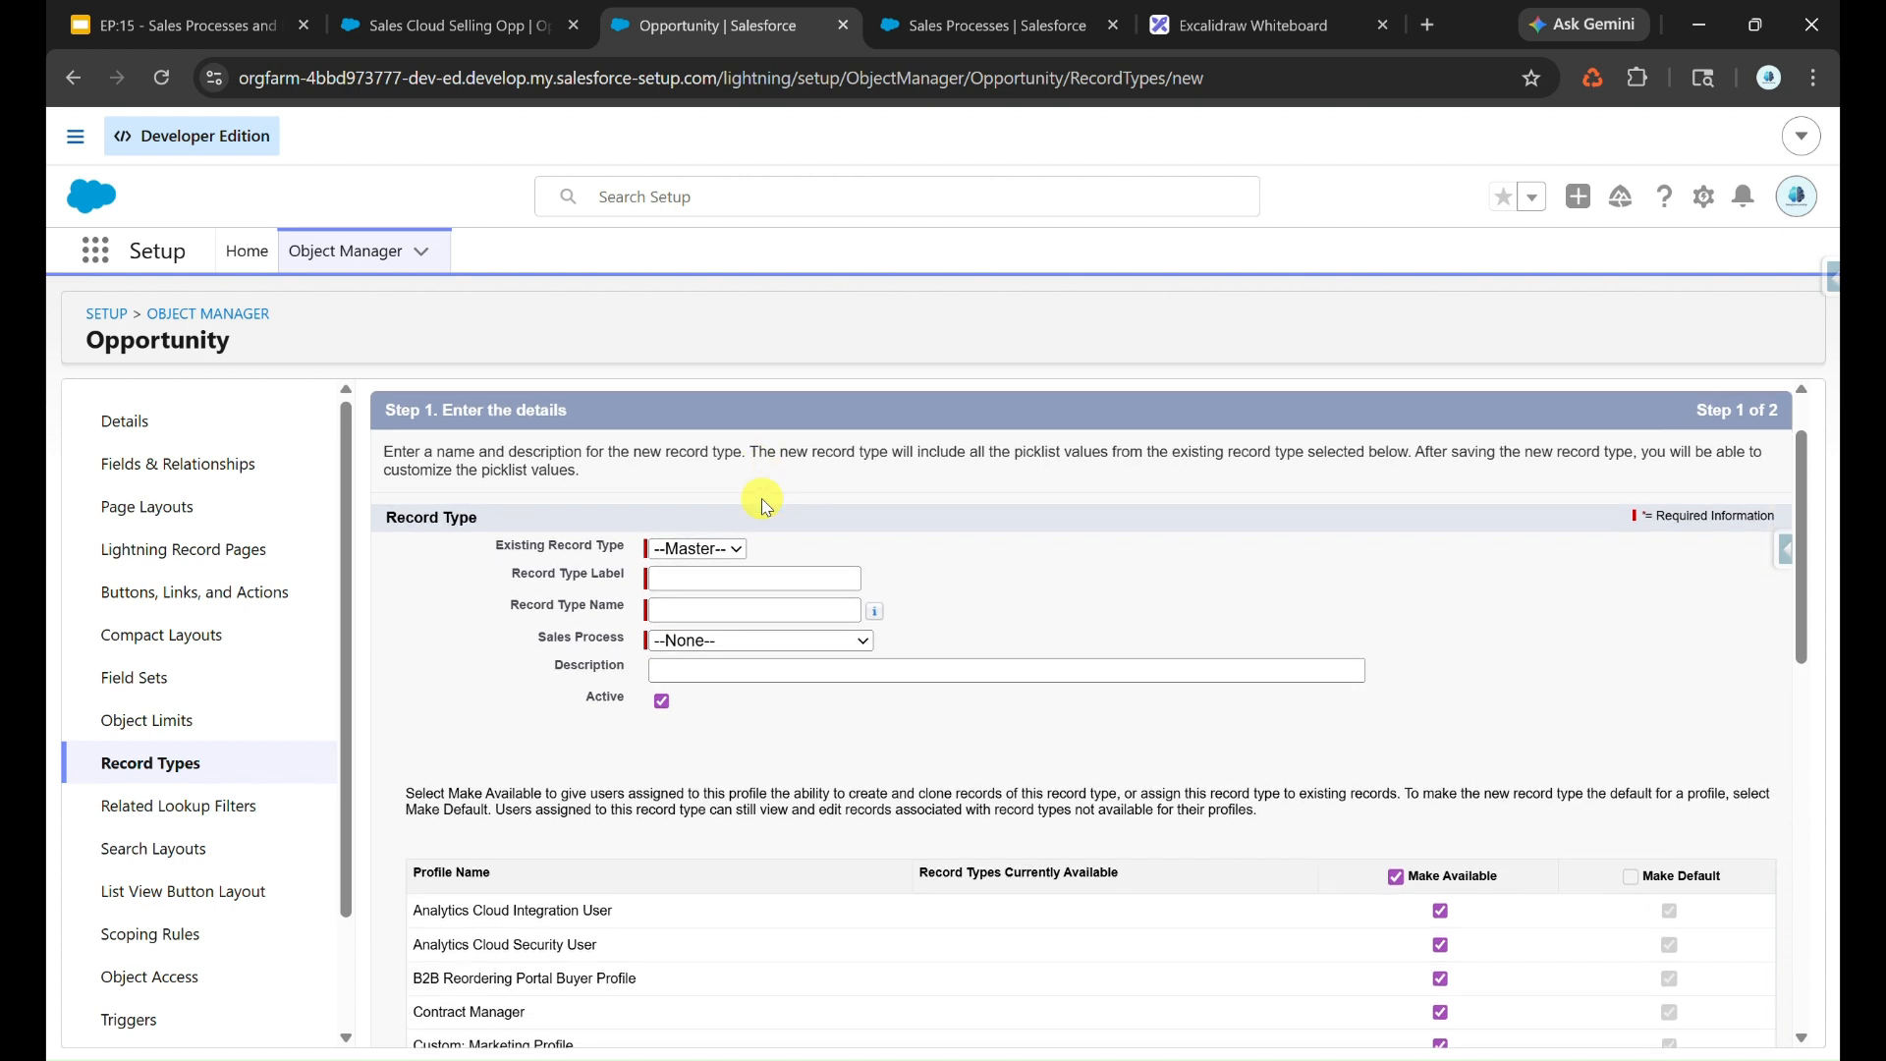
pyautogui.click(721, 573)
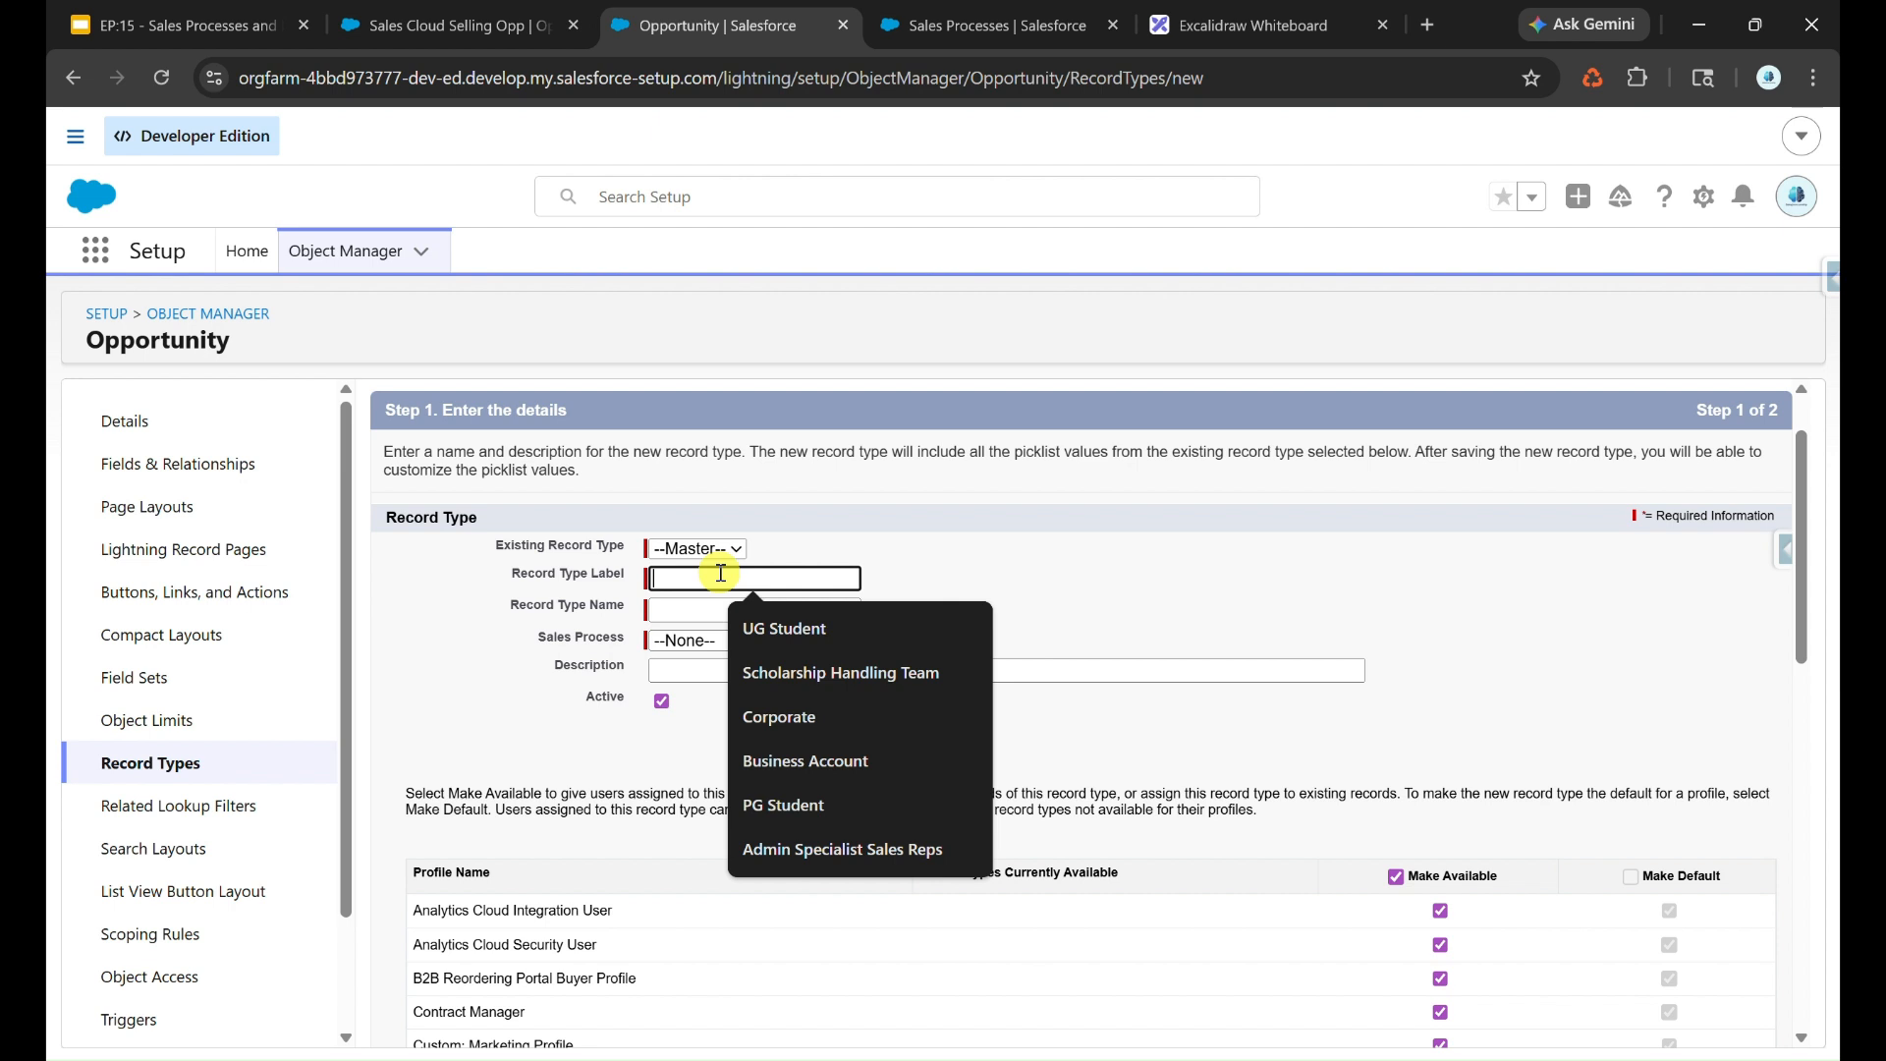
pyautogui.write('Indi')
pyautogui.click(776, 629)
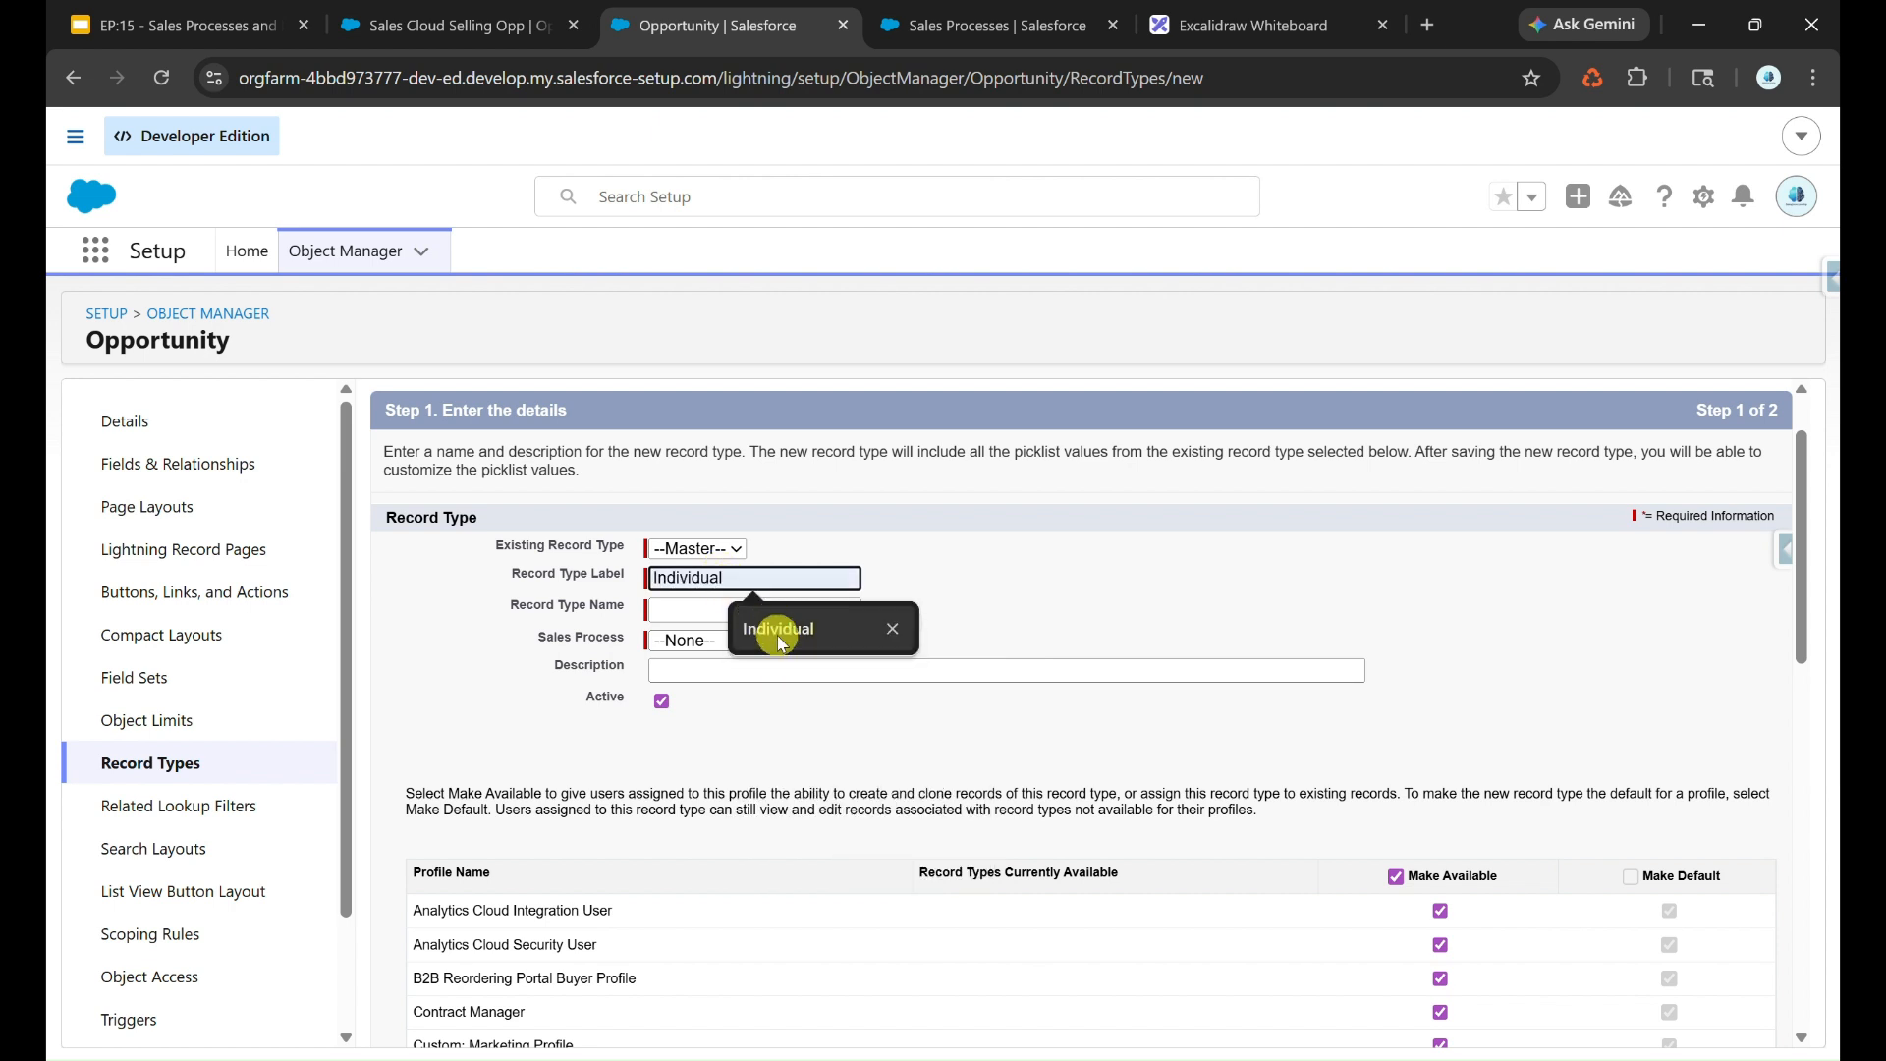
pyautogui.click(727, 610)
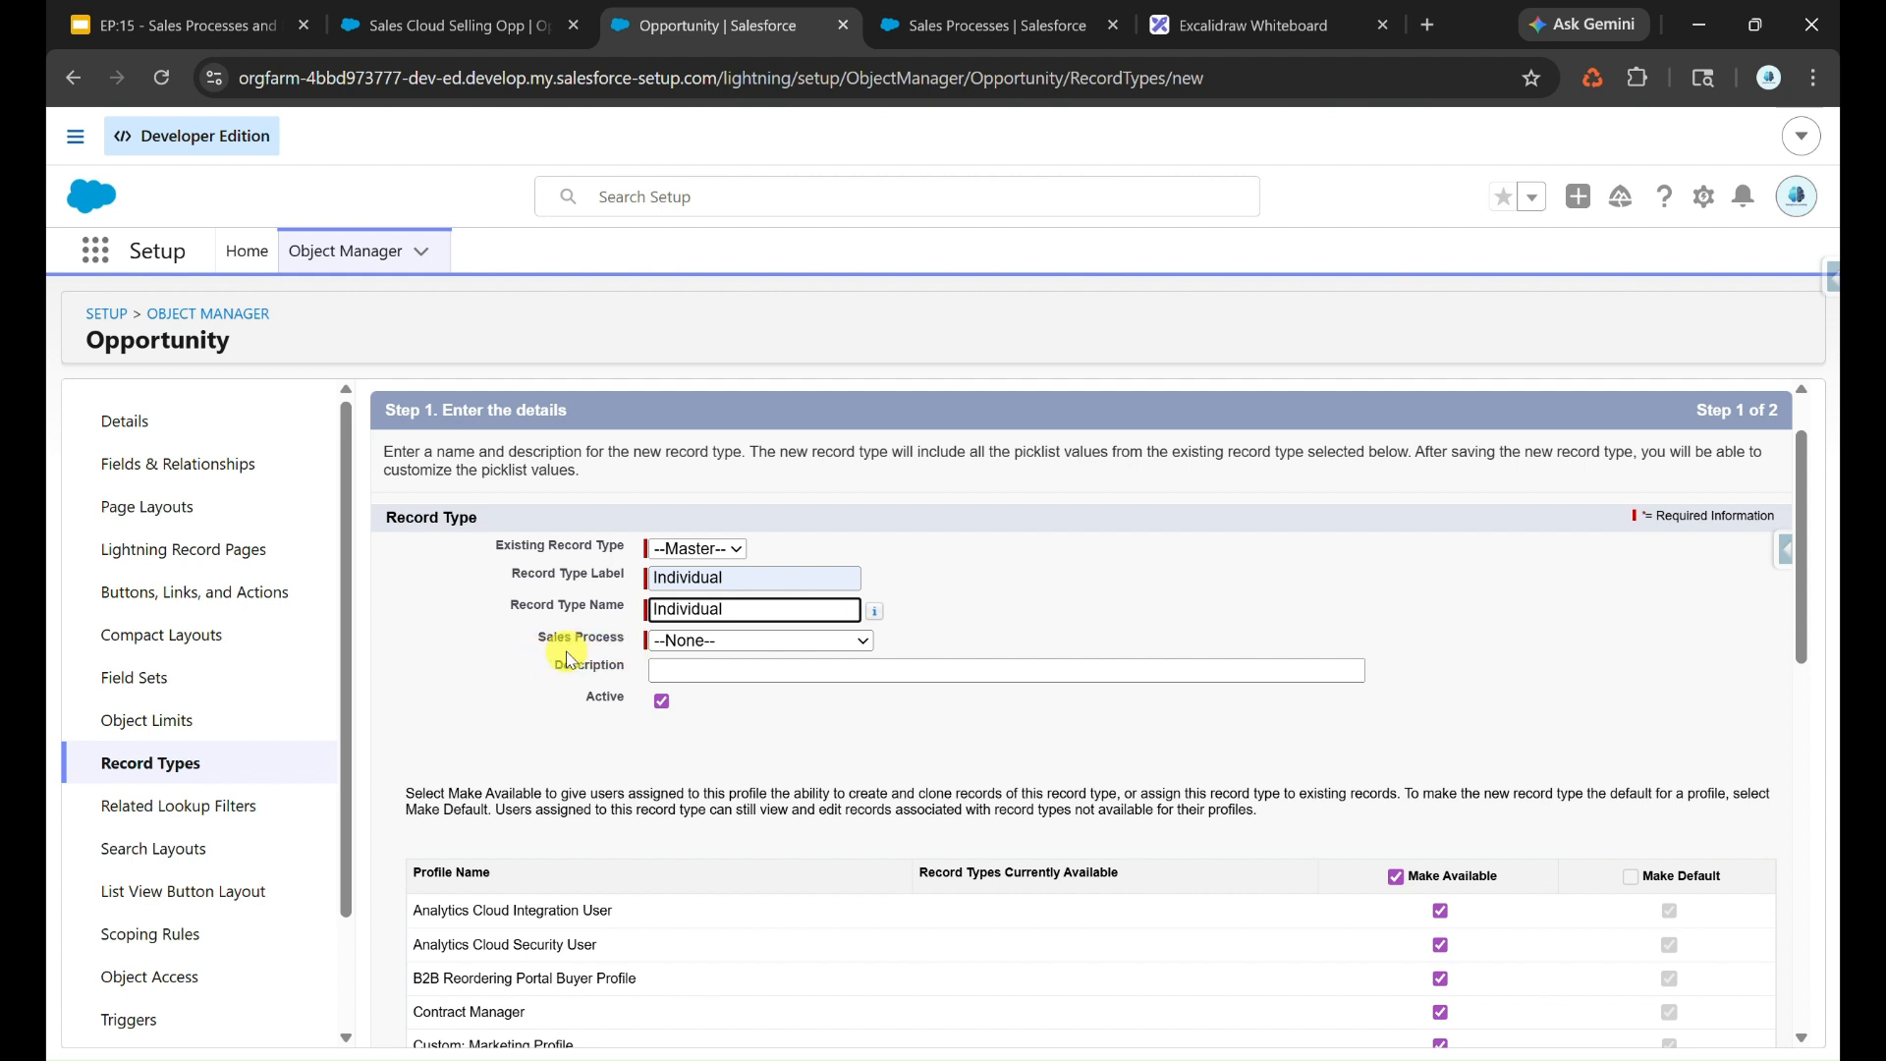
pyautogui.click(692, 642)
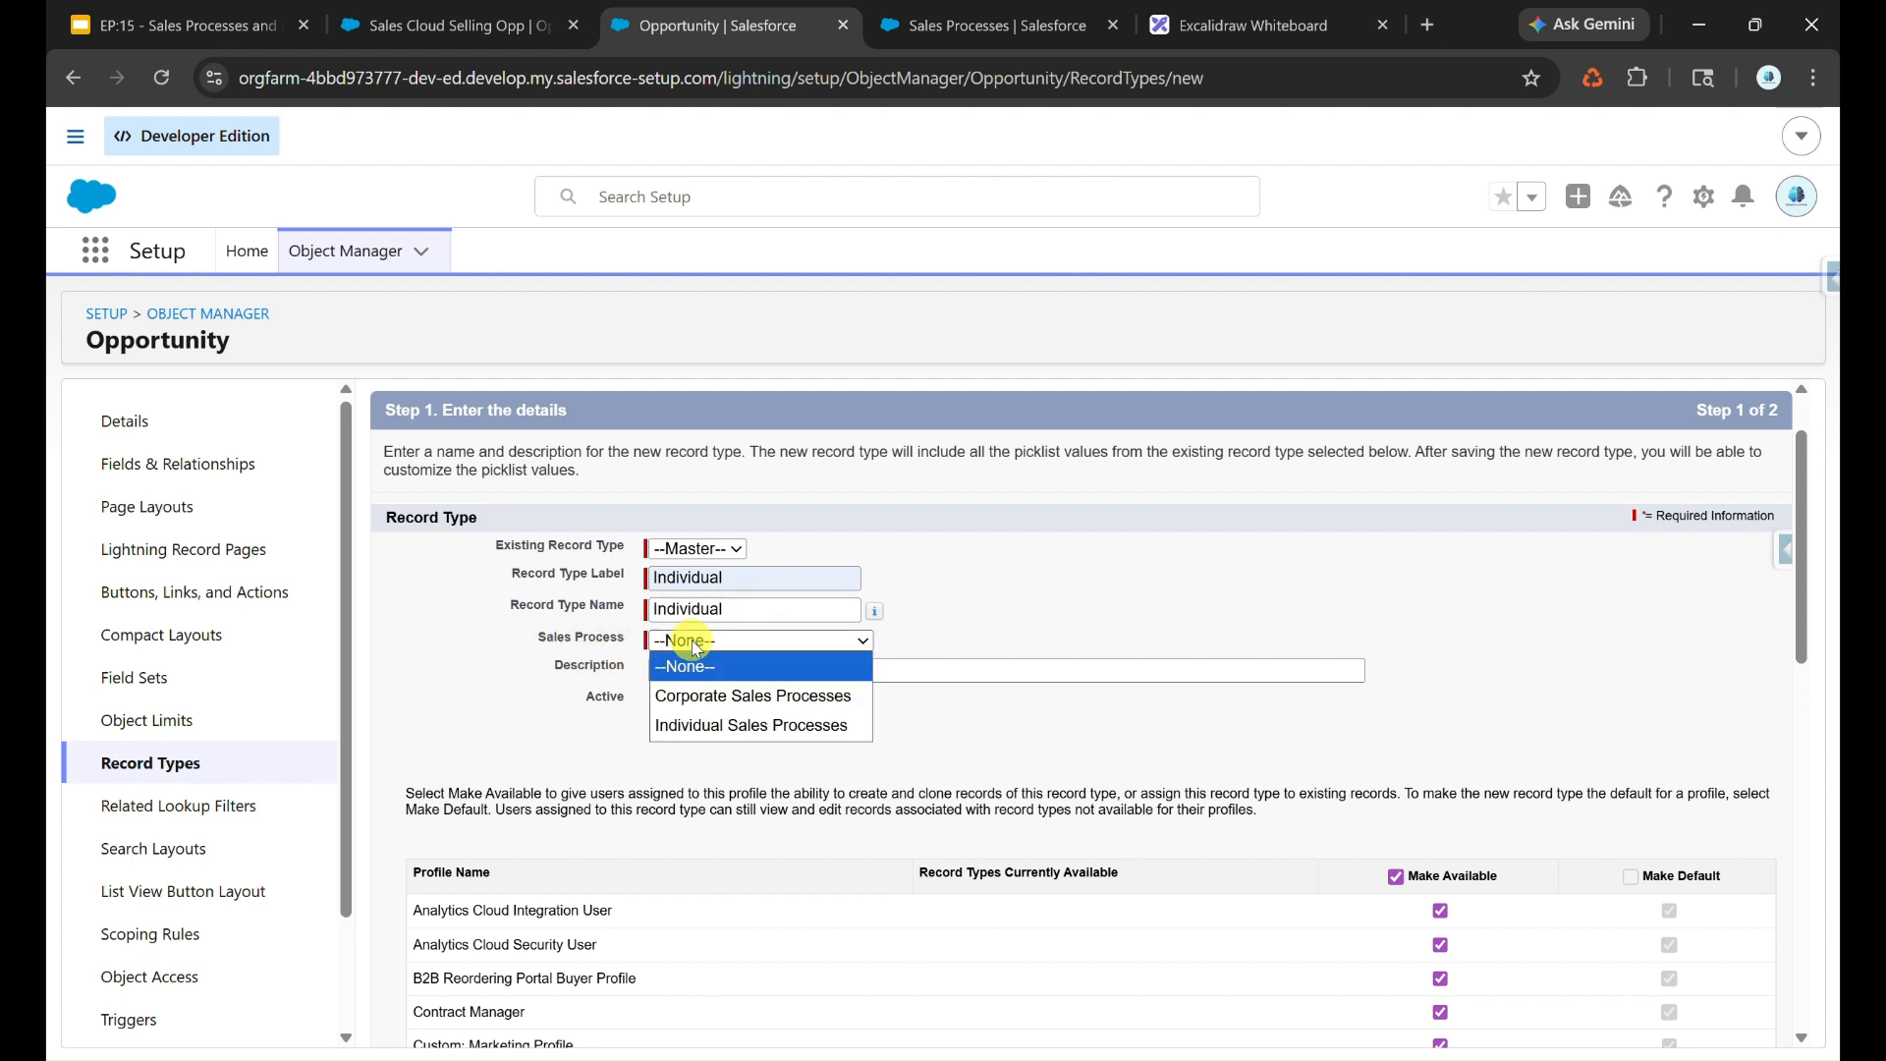
pyautogui.click(712, 729)
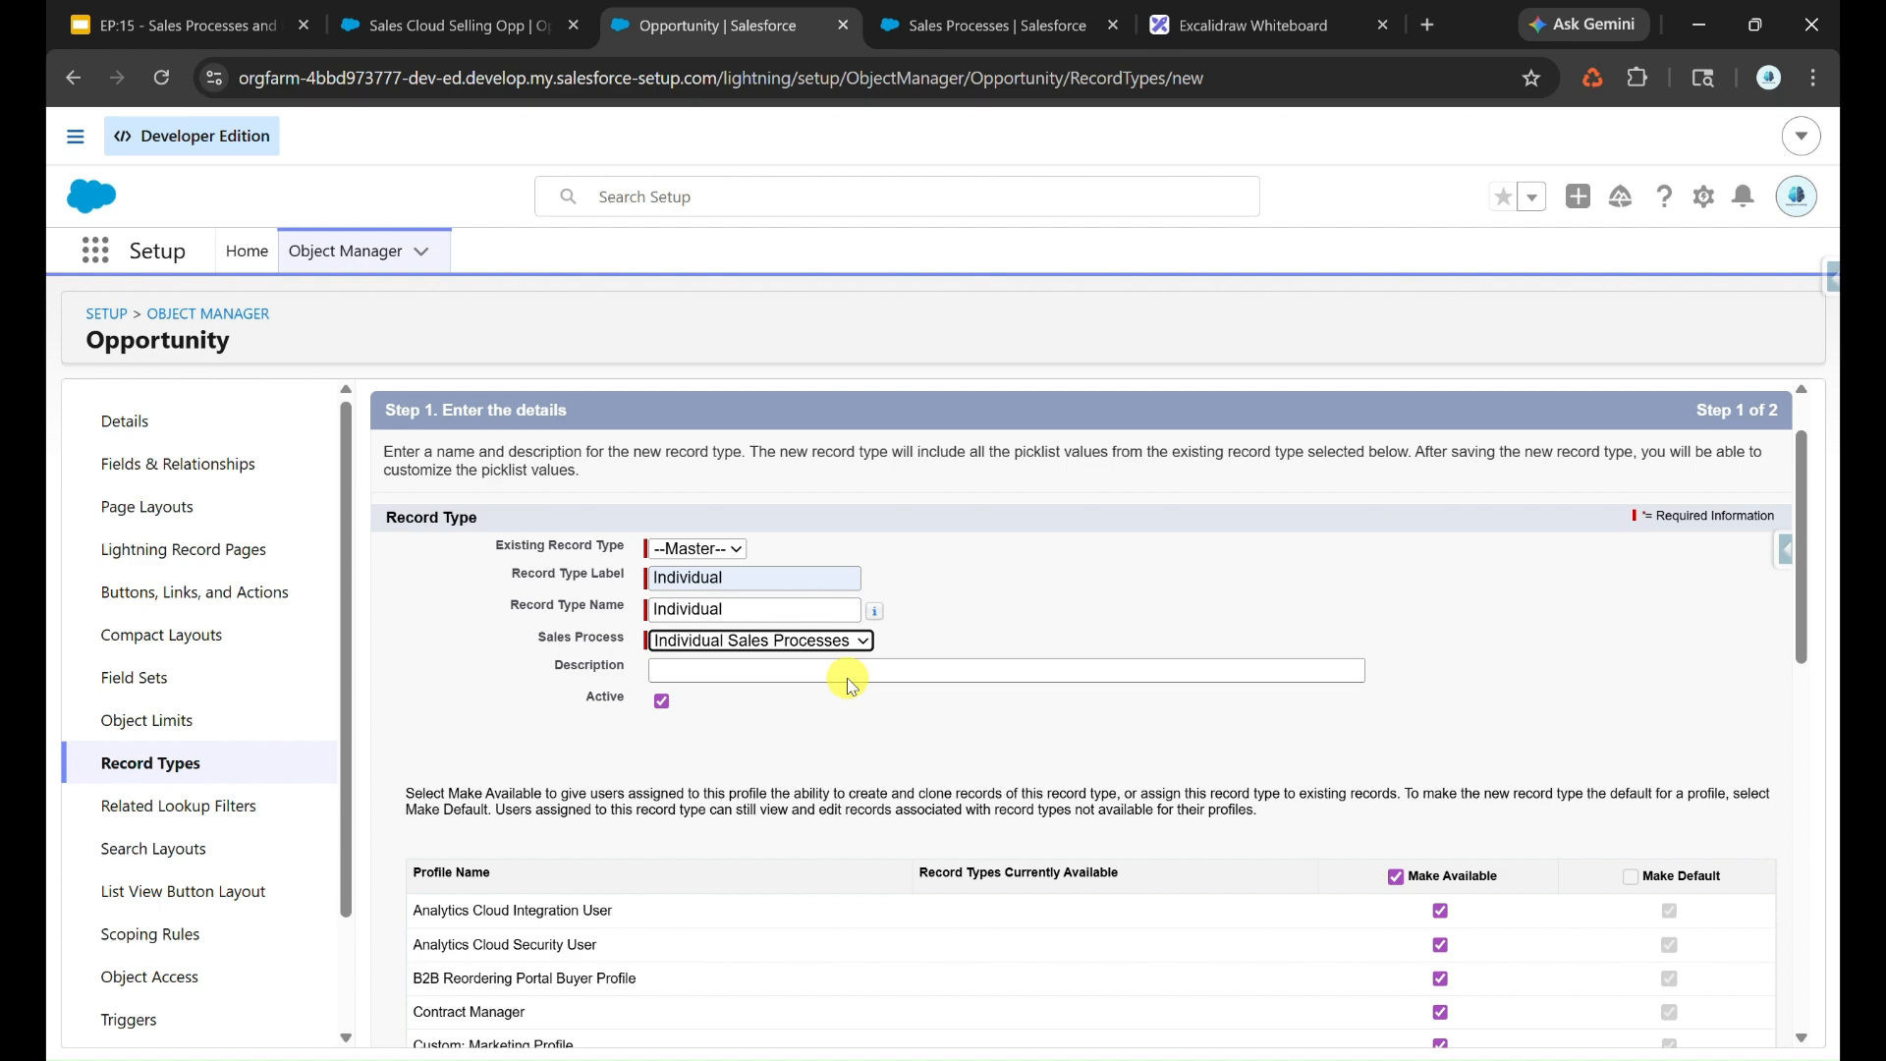
pyautogui.scroll(-10, 770, 589)
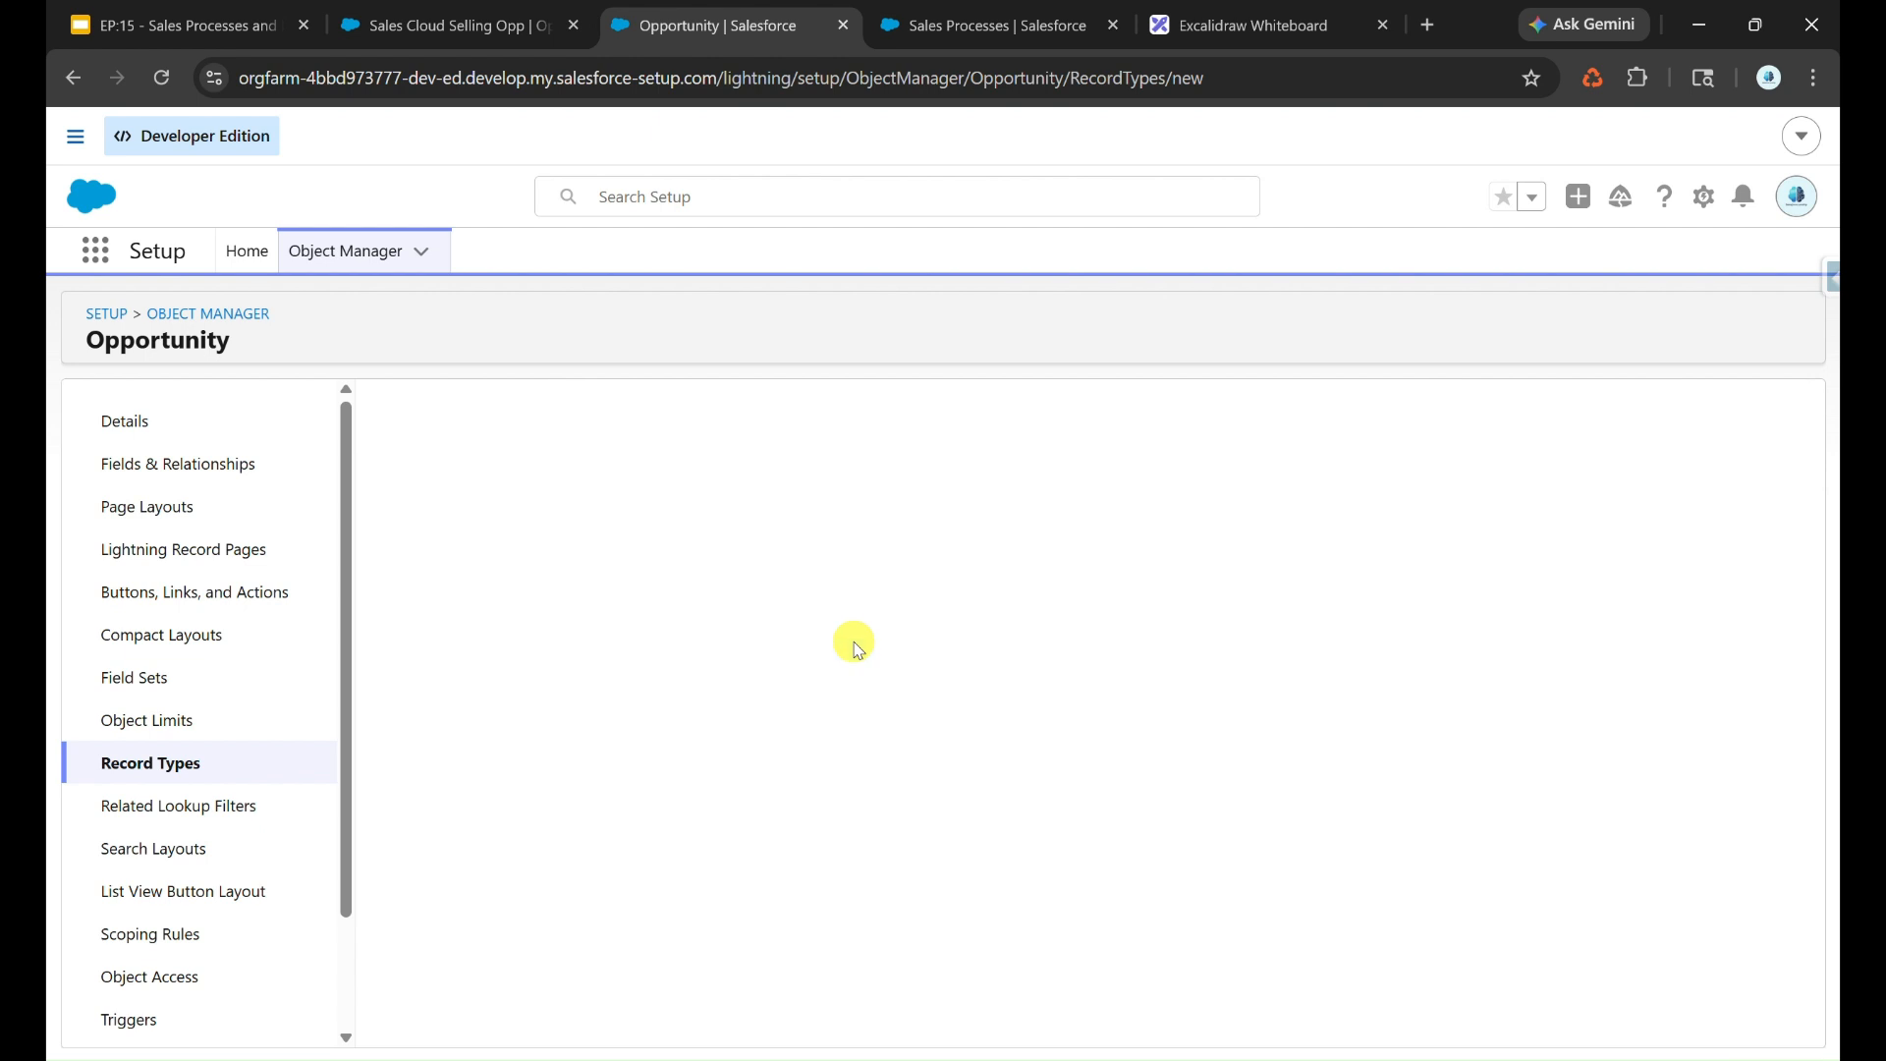
# Apply Opportunity Layout to all profiles for the Individual record type, save it and start another new record type.
pyautogui.click(757, 705)
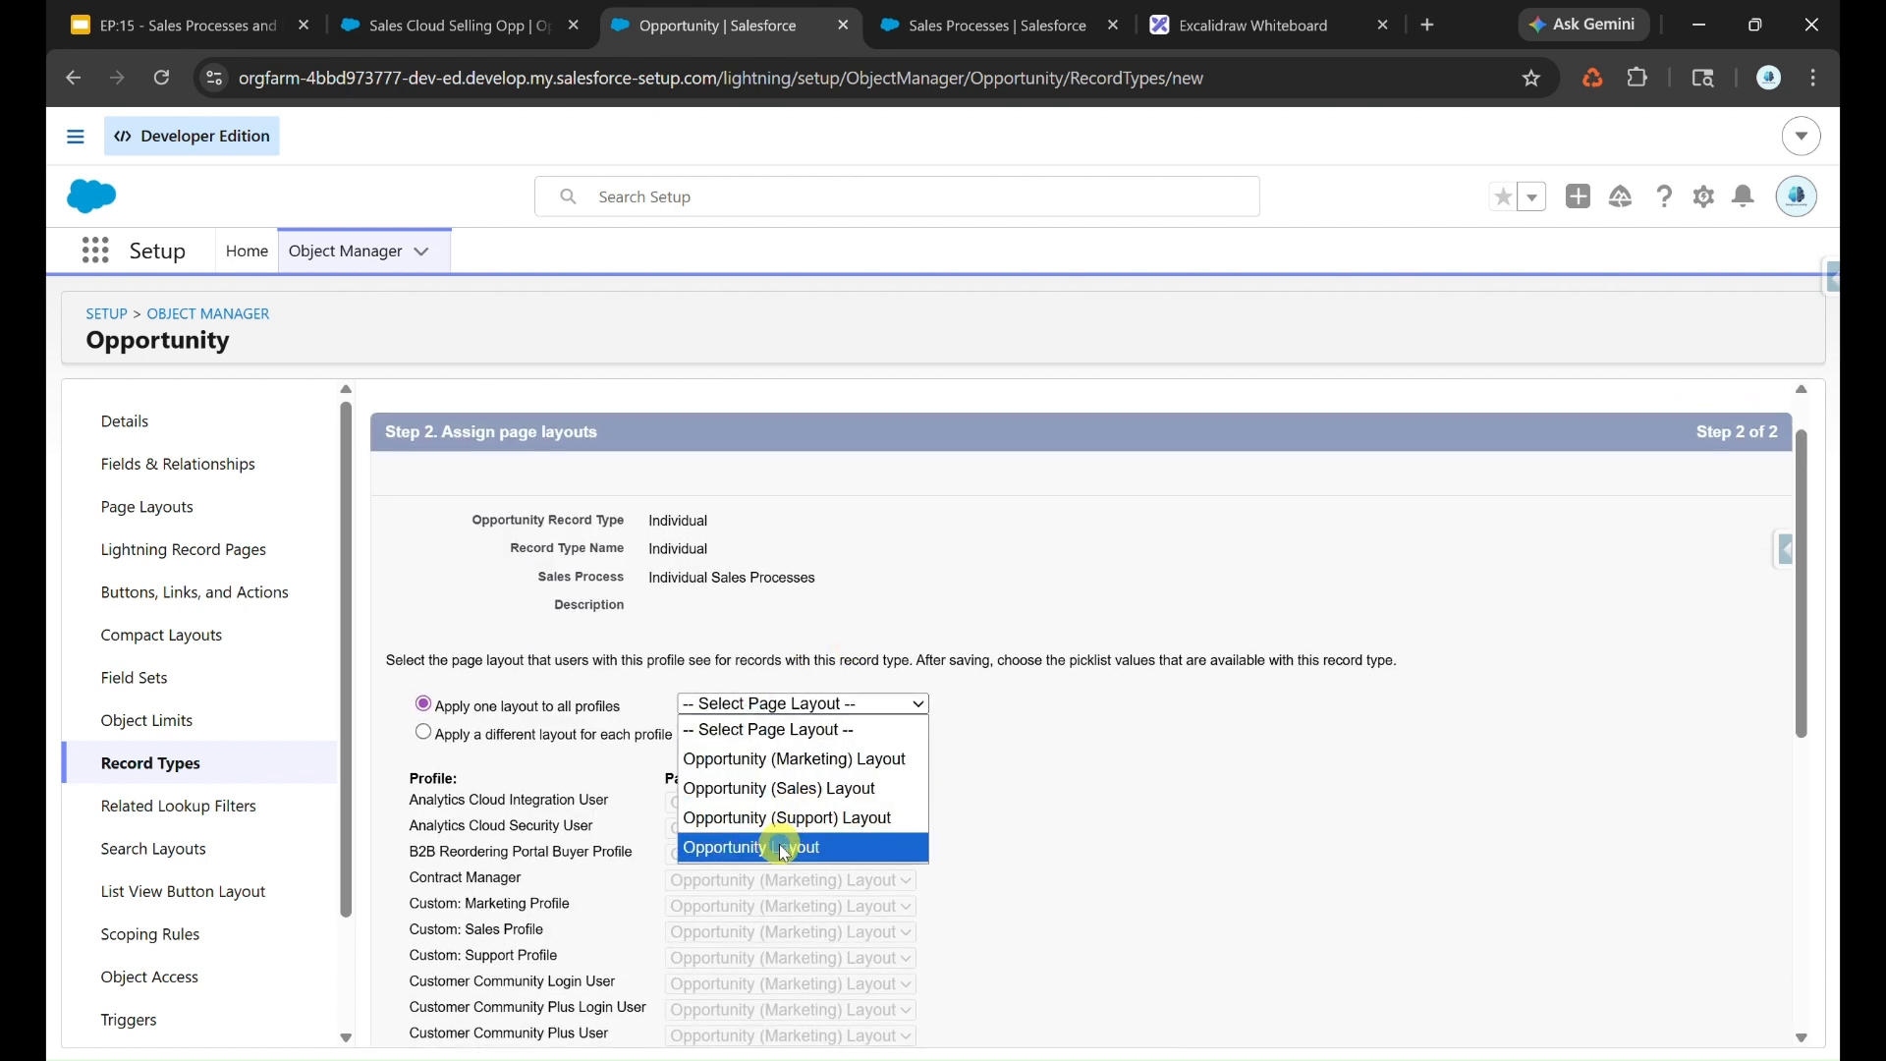
pyautogui.click(786, 847)
pyautogui.scroll(-10, 1212, 681)
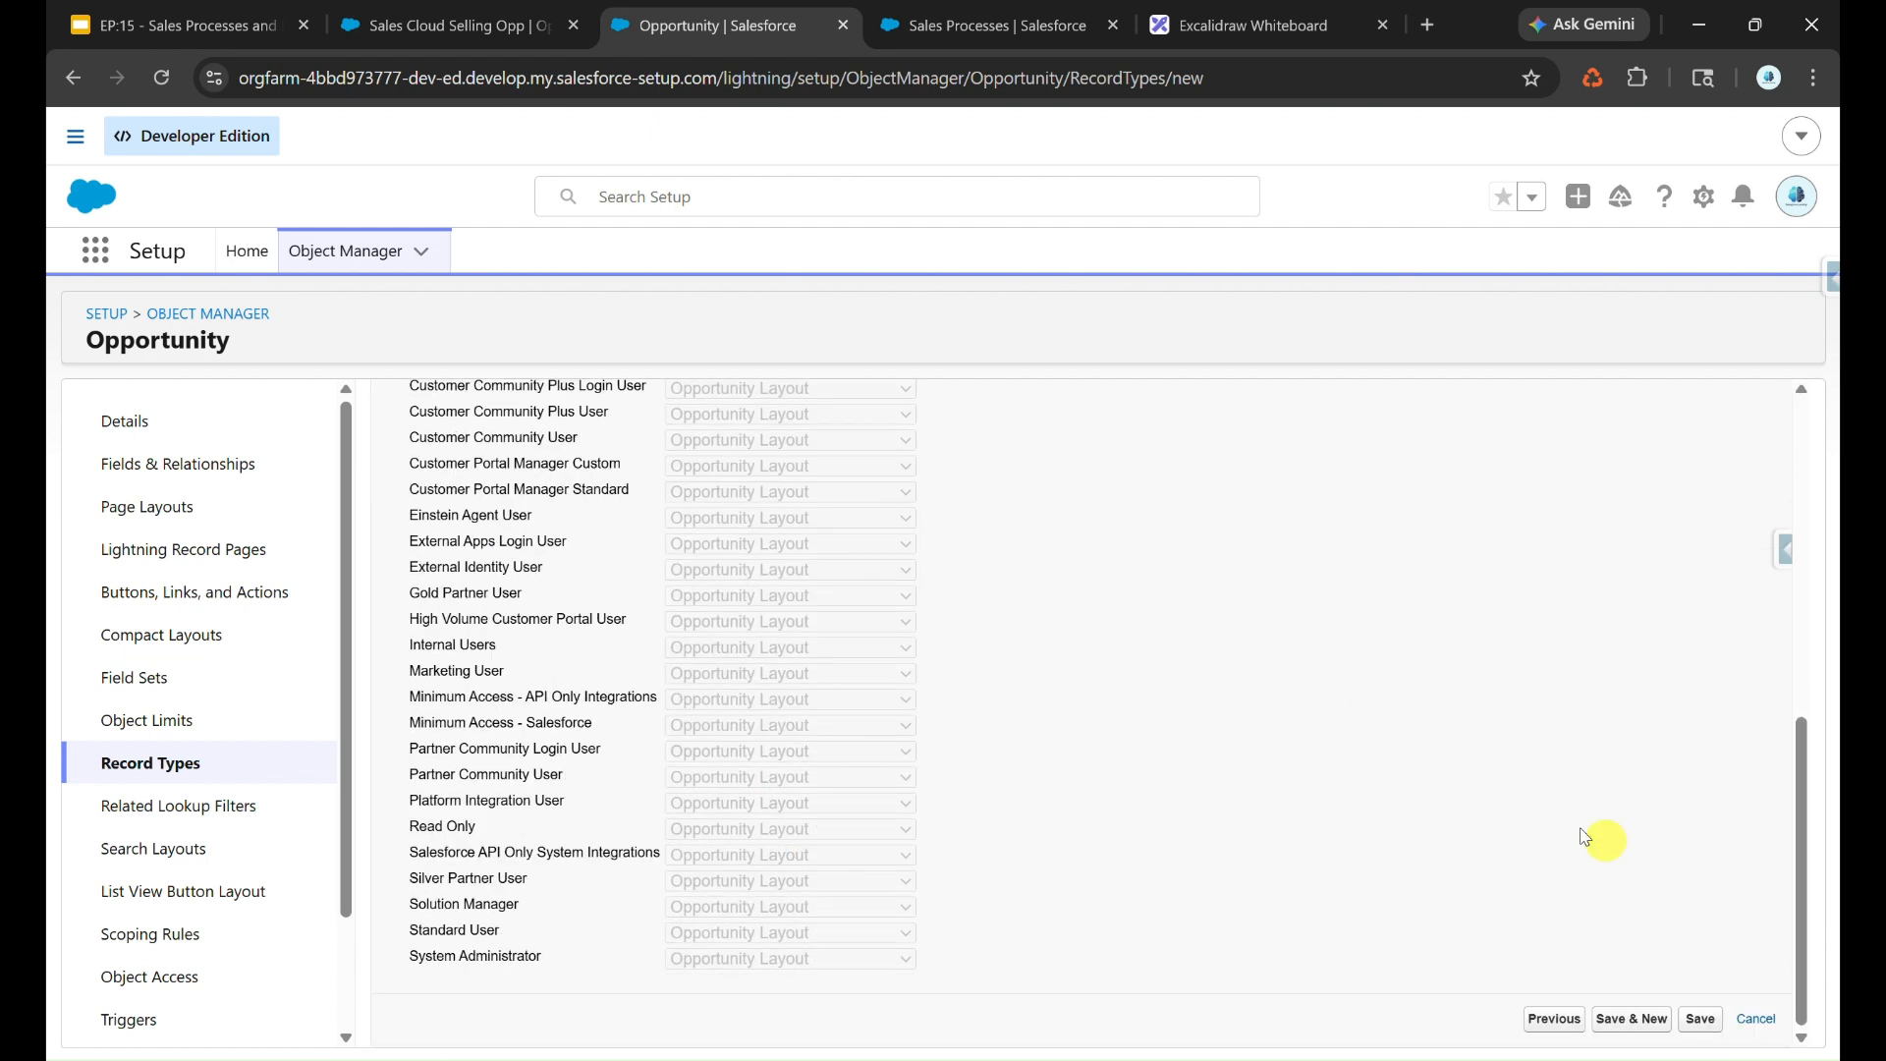
pyautogui.click(1664, 1029)
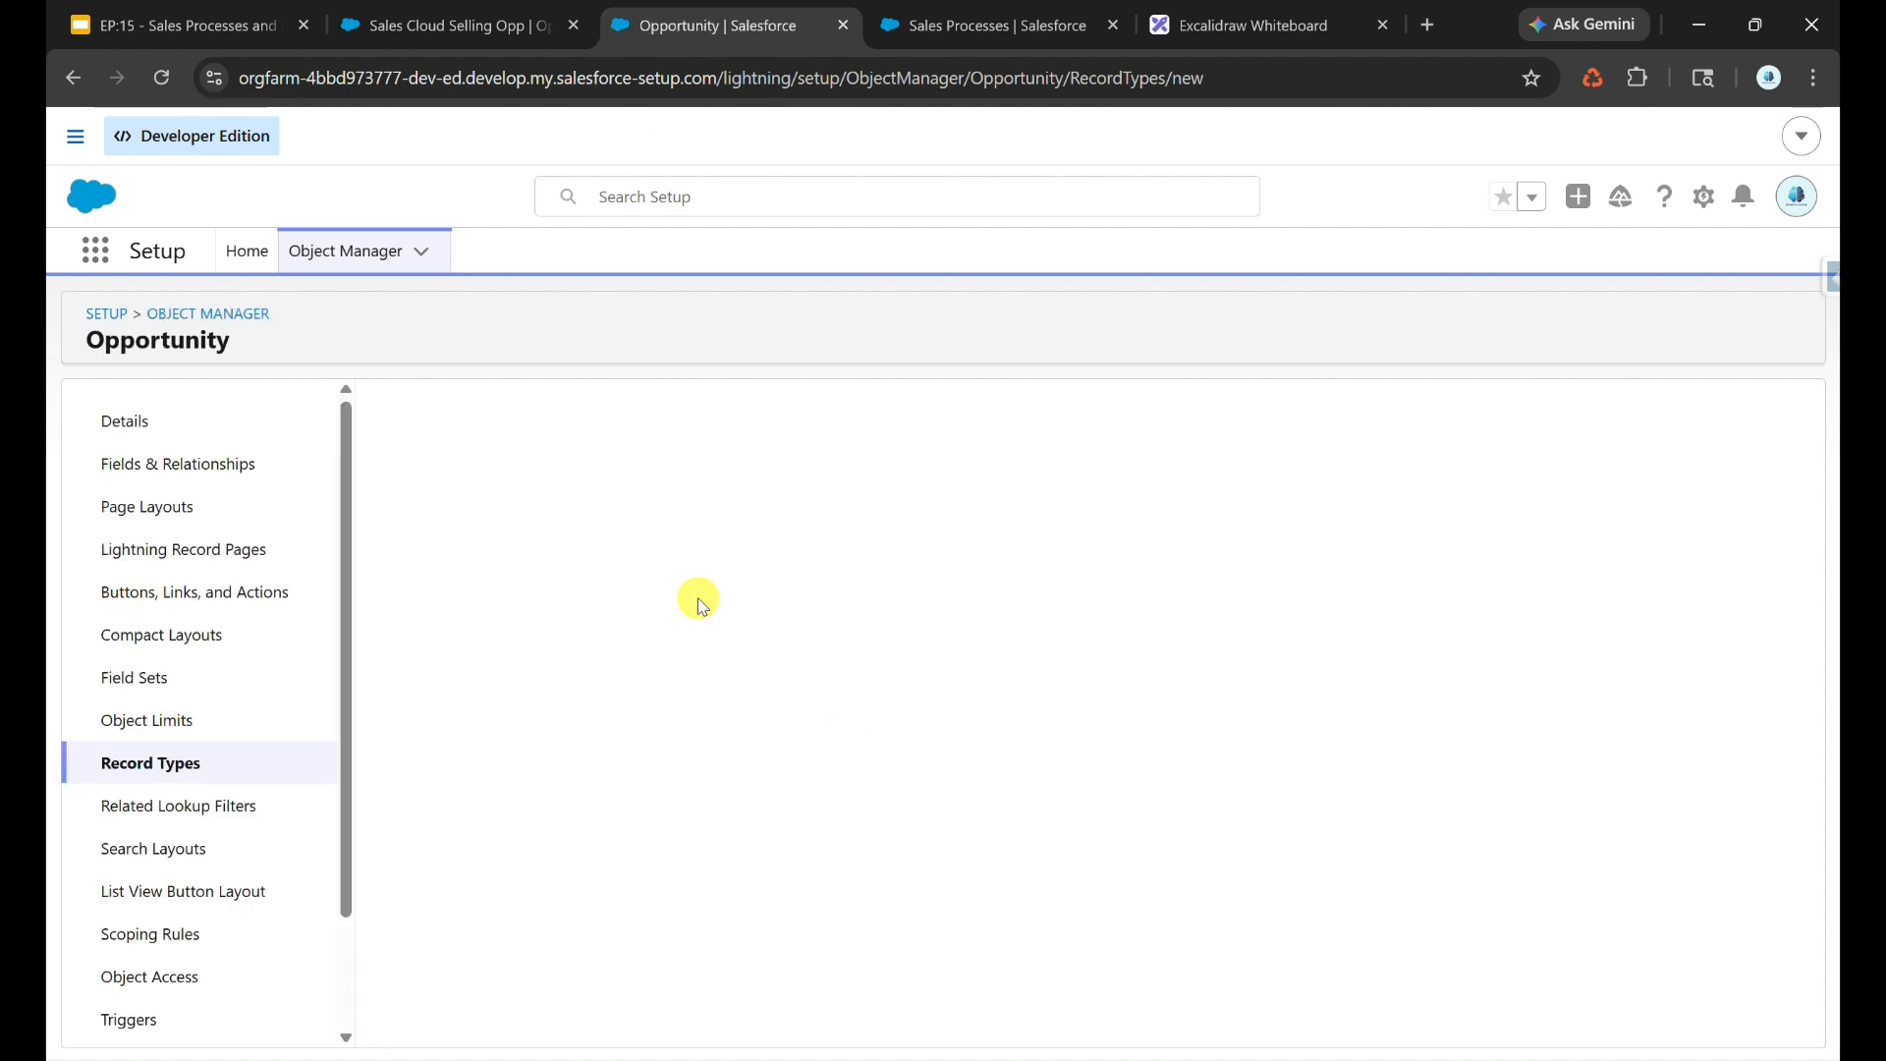
# Label the new Opportunity record type Corporate and assign it the Corporate Sales Processes sales process.
pyautogui.click(707, 658)
pyautogui.write('Cor')
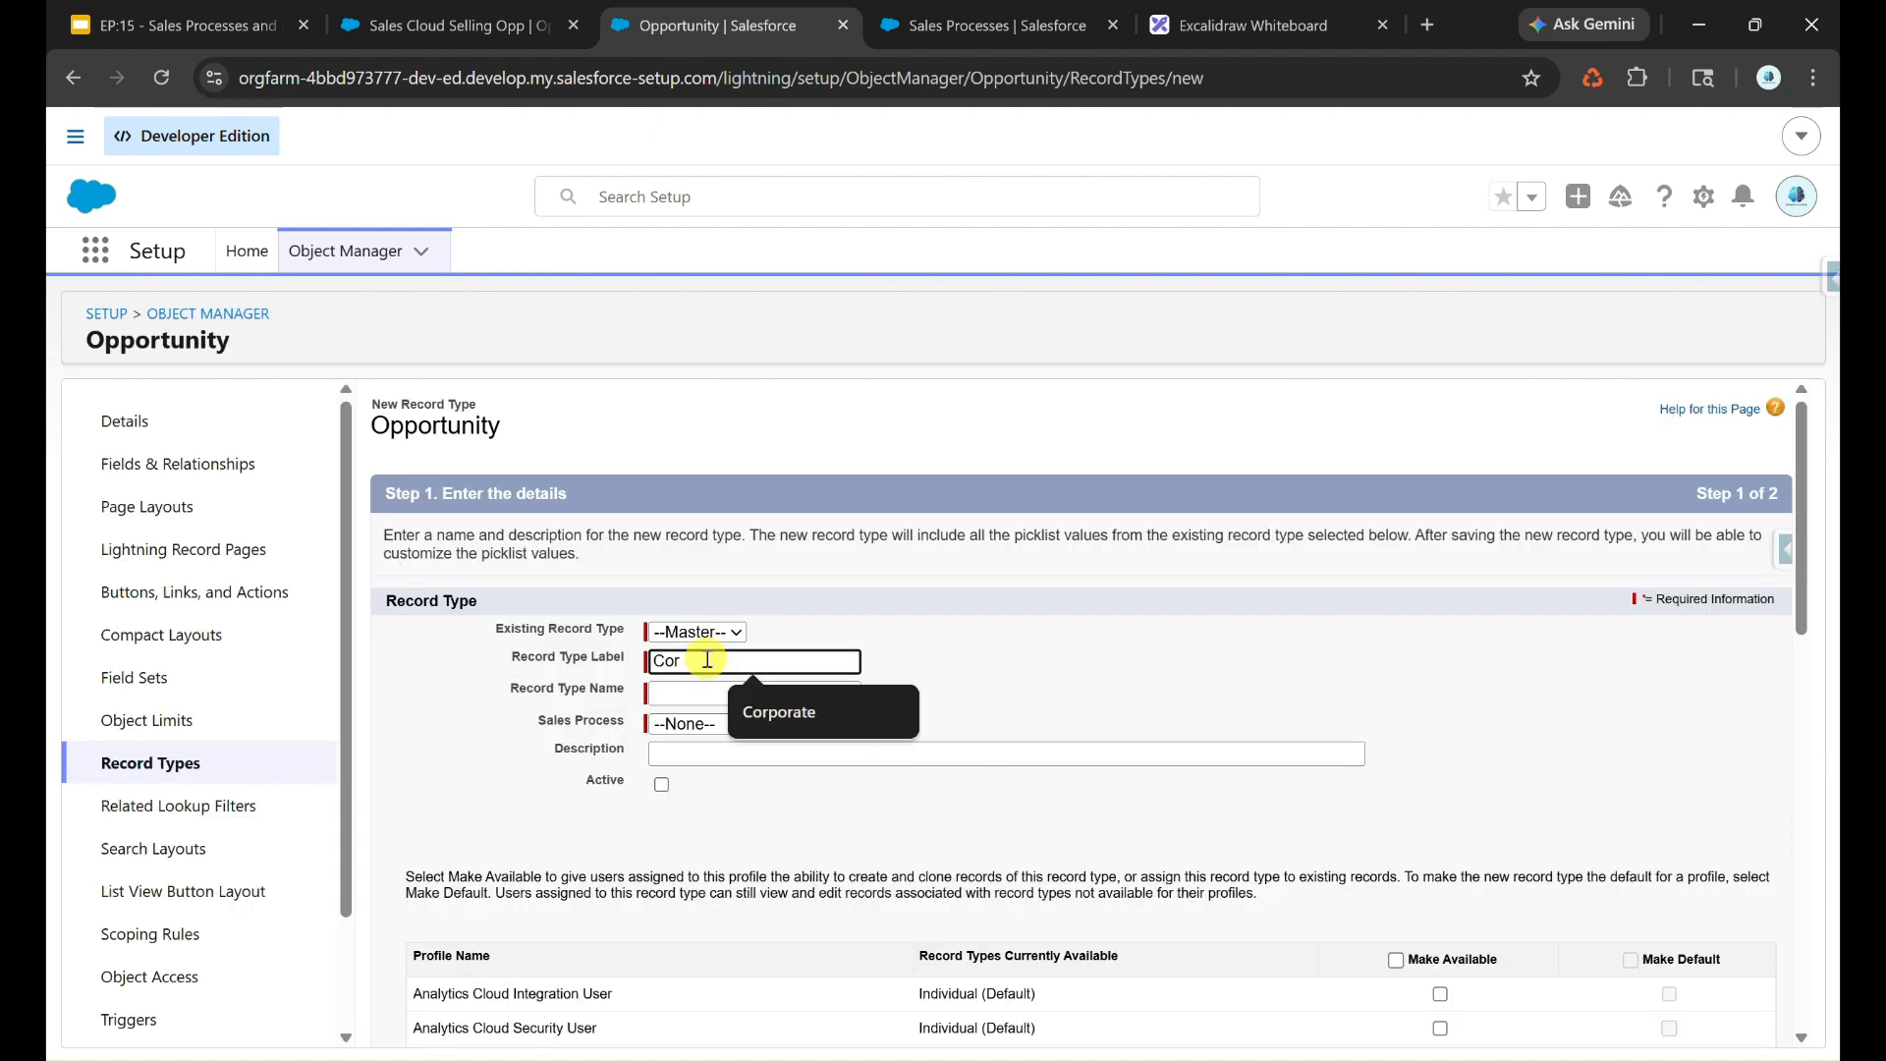
pyautogui.click(776, 711)
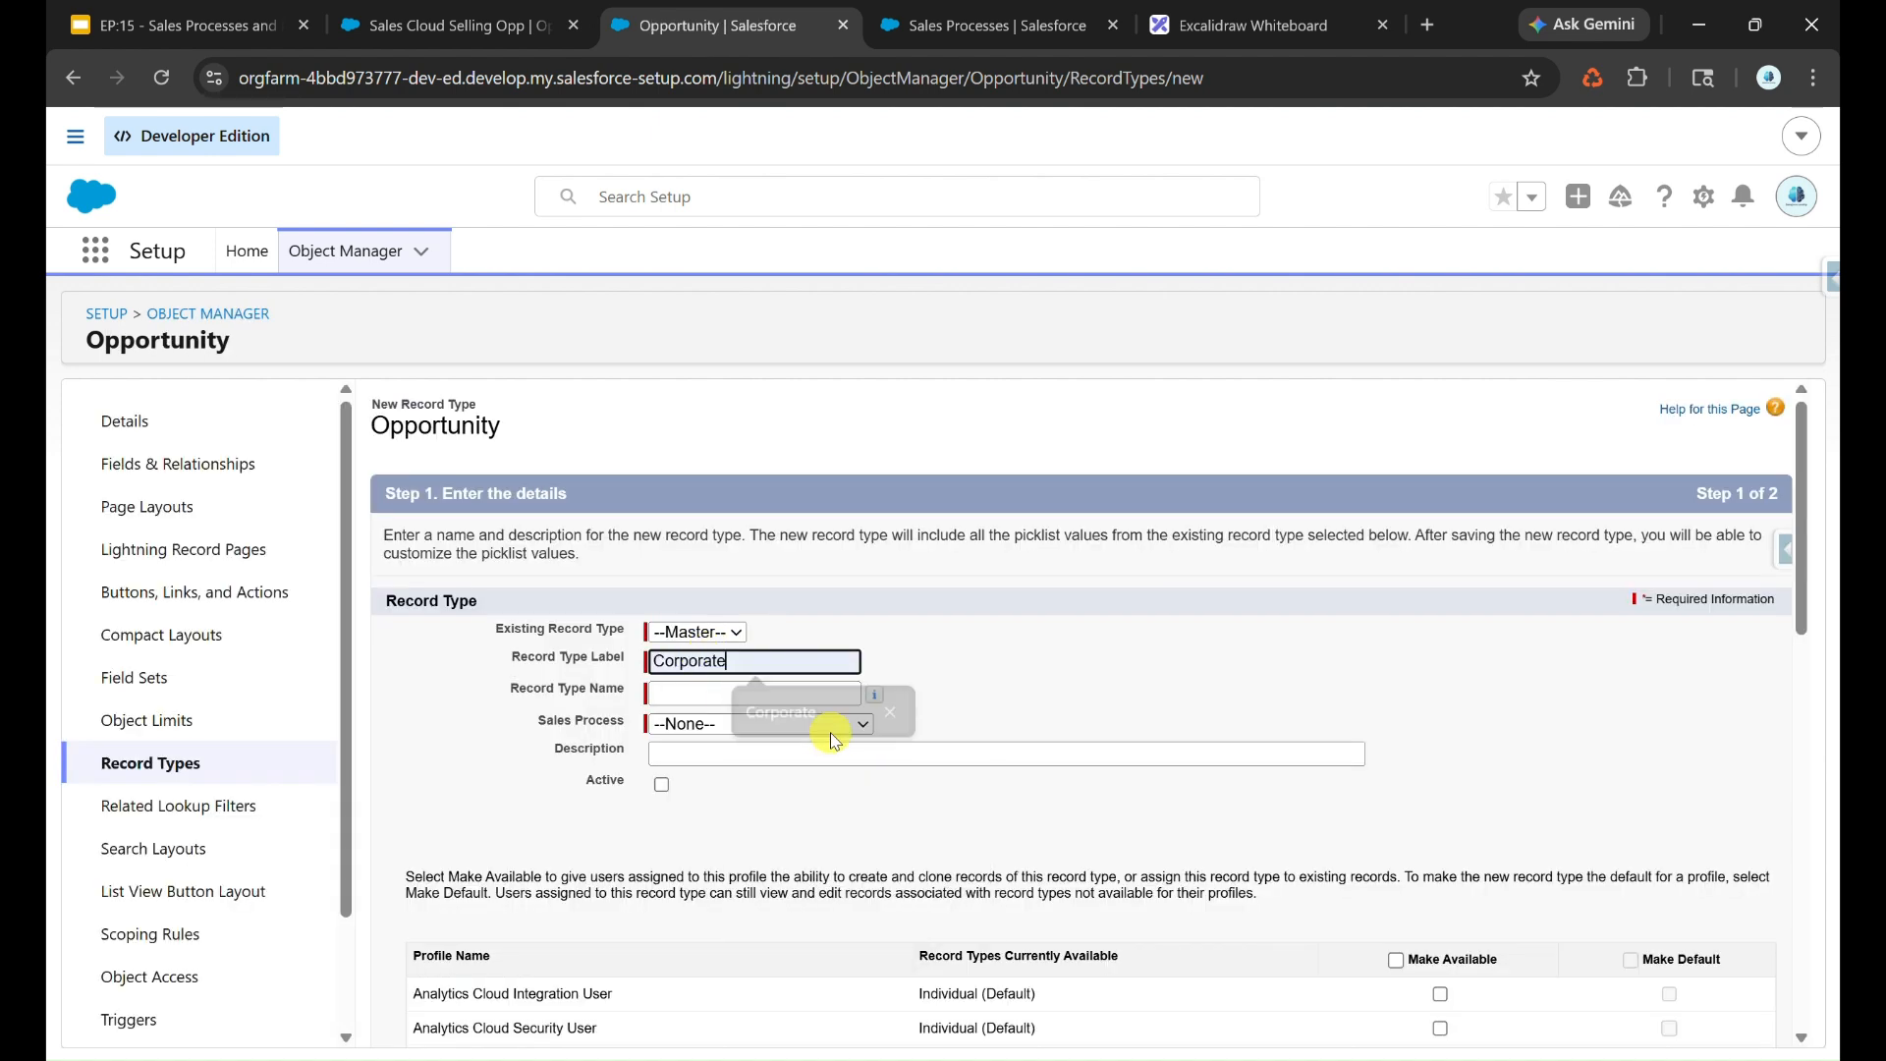
pyautogui.click(719, 727)
pyautogui.click(785, 775)
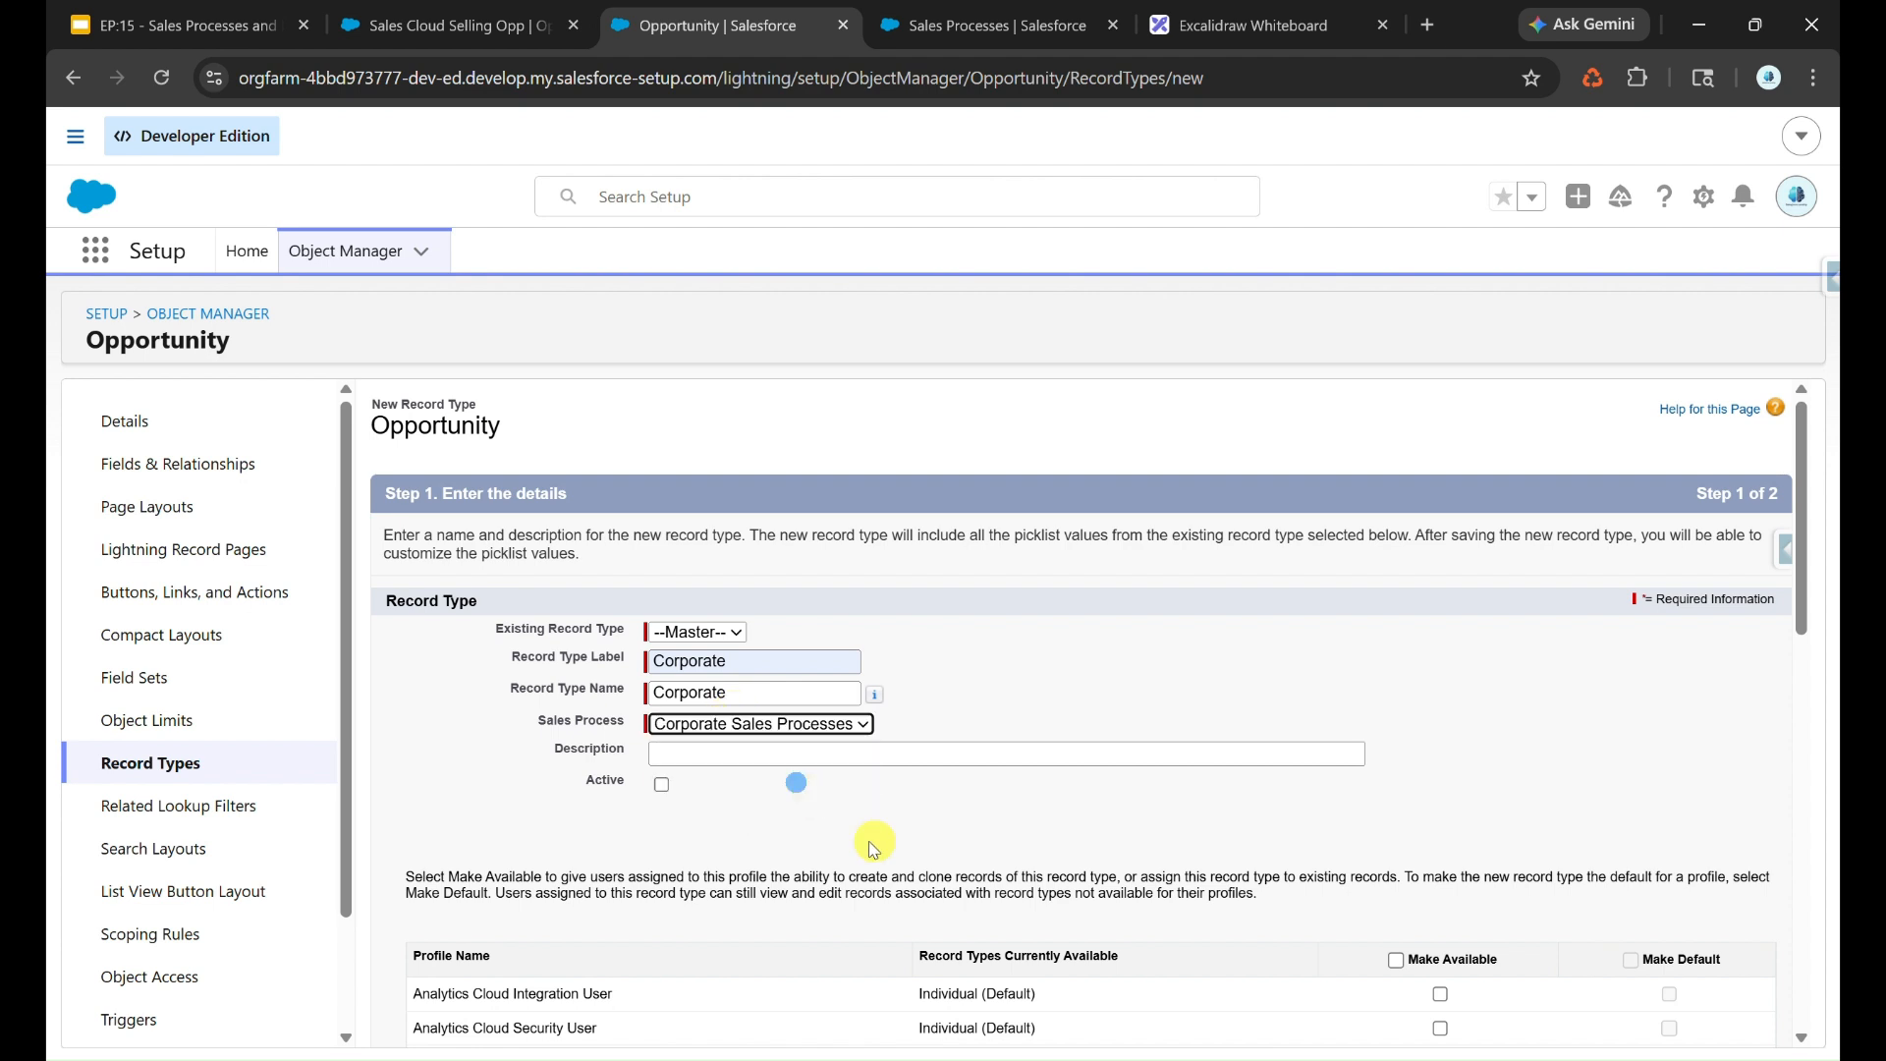
# Make the Corporate record type active and available to all profiles, and continue to the page layout assignment.
pyautogui.click(663, 785)
pyautogui.scroll(-1, 884, 830)
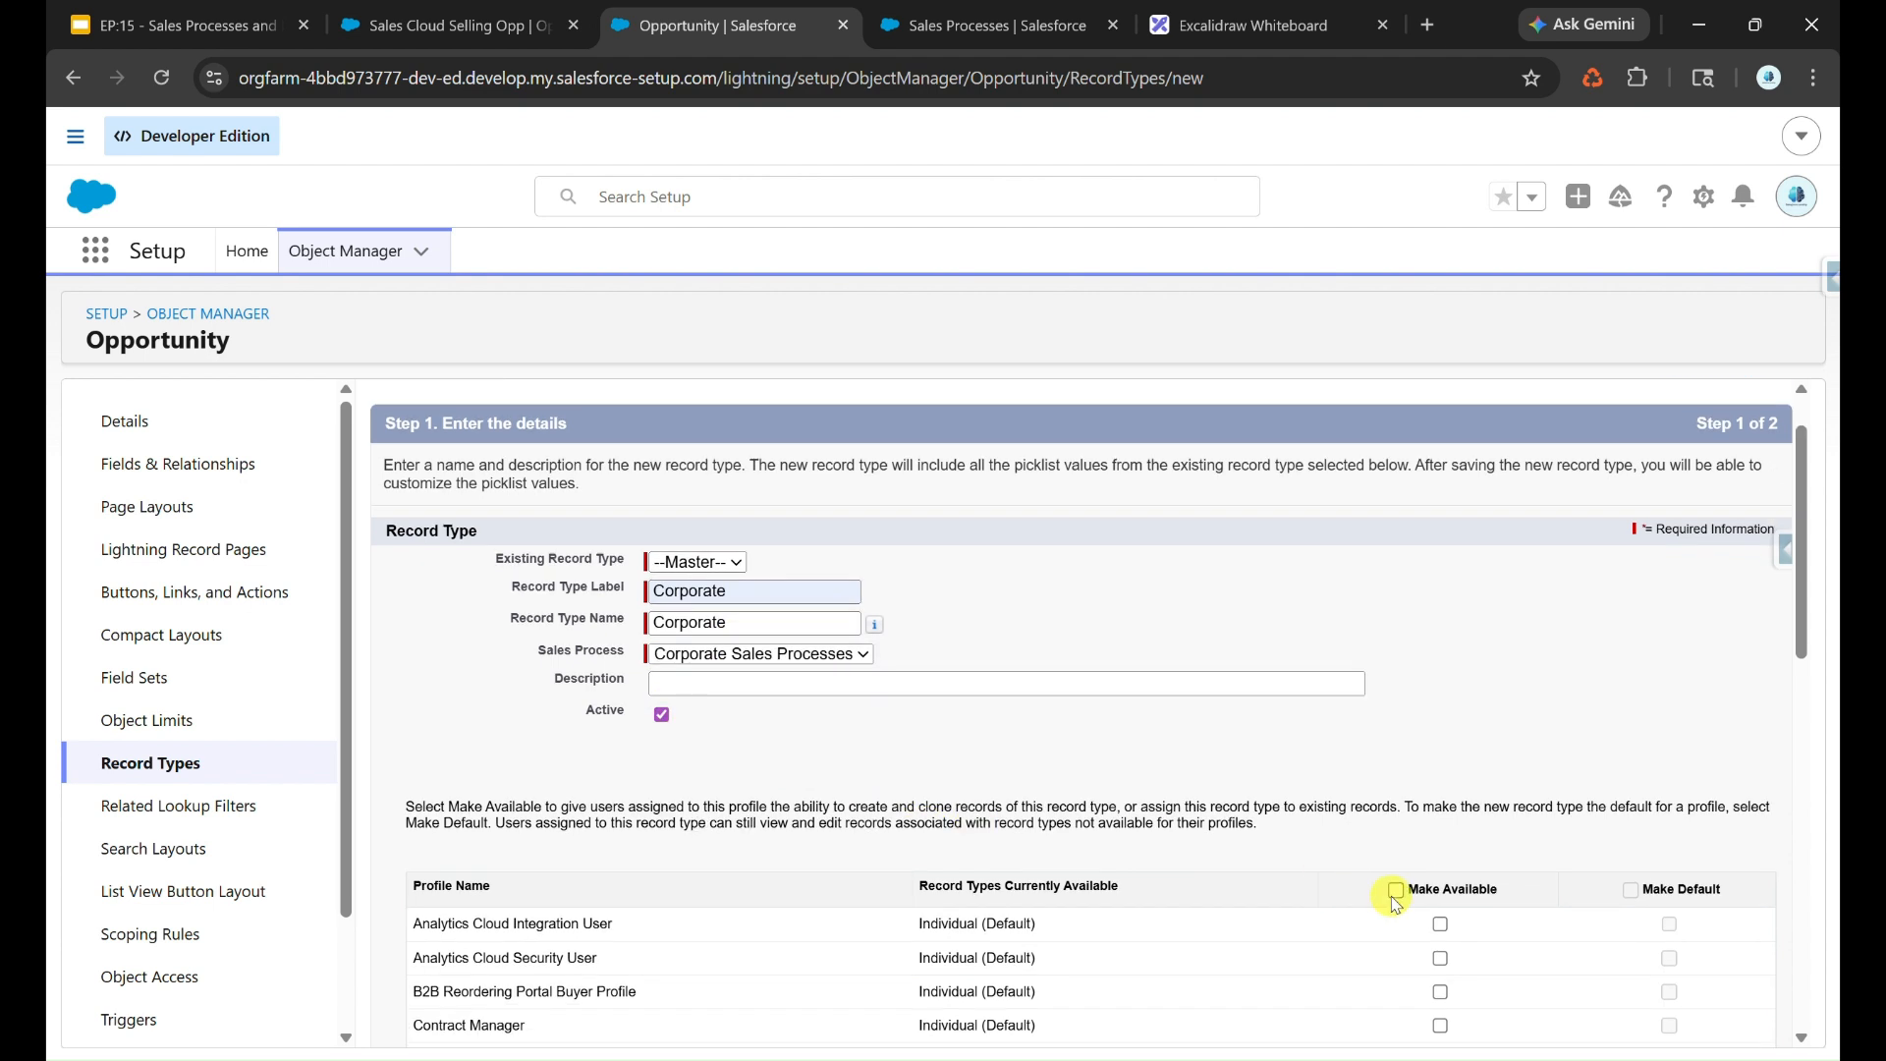
pyautogui.click(1399, 890)
pyautogui.scroll(-8, 1557, 792)
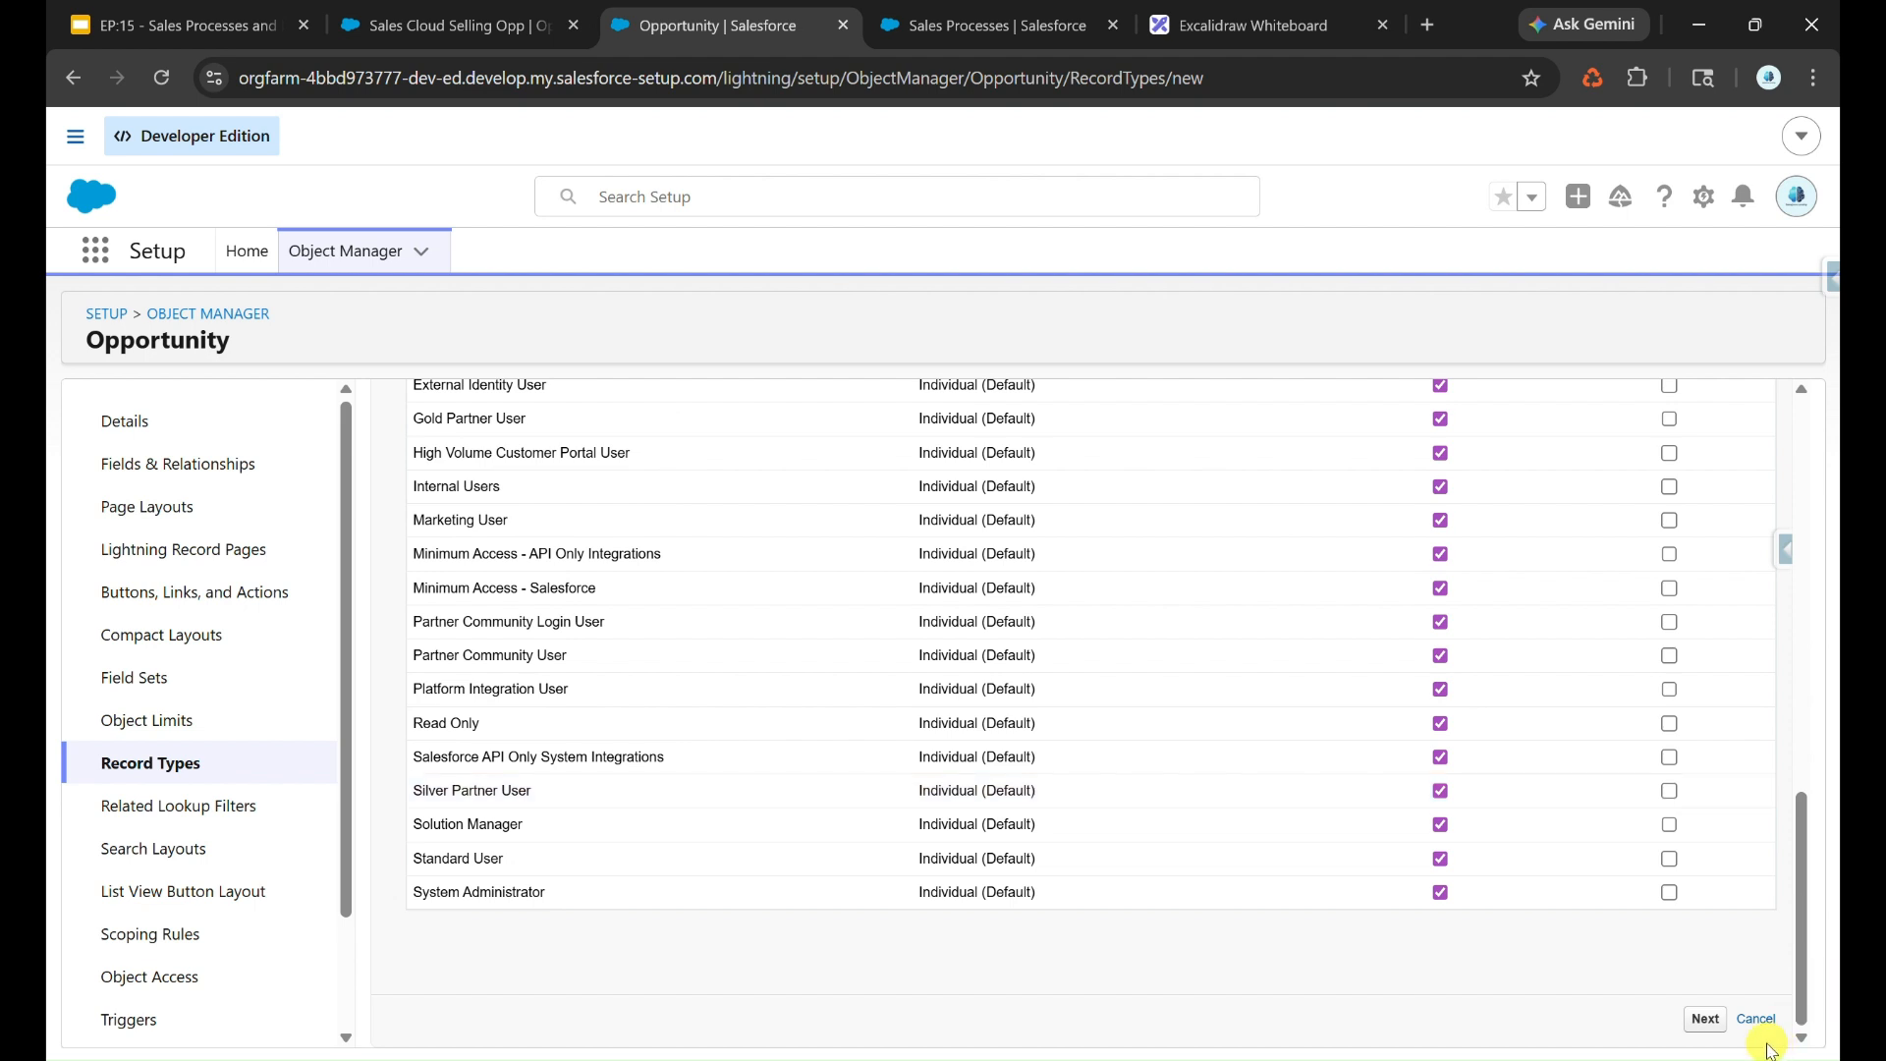
pyautogui.click(1699, 1022)
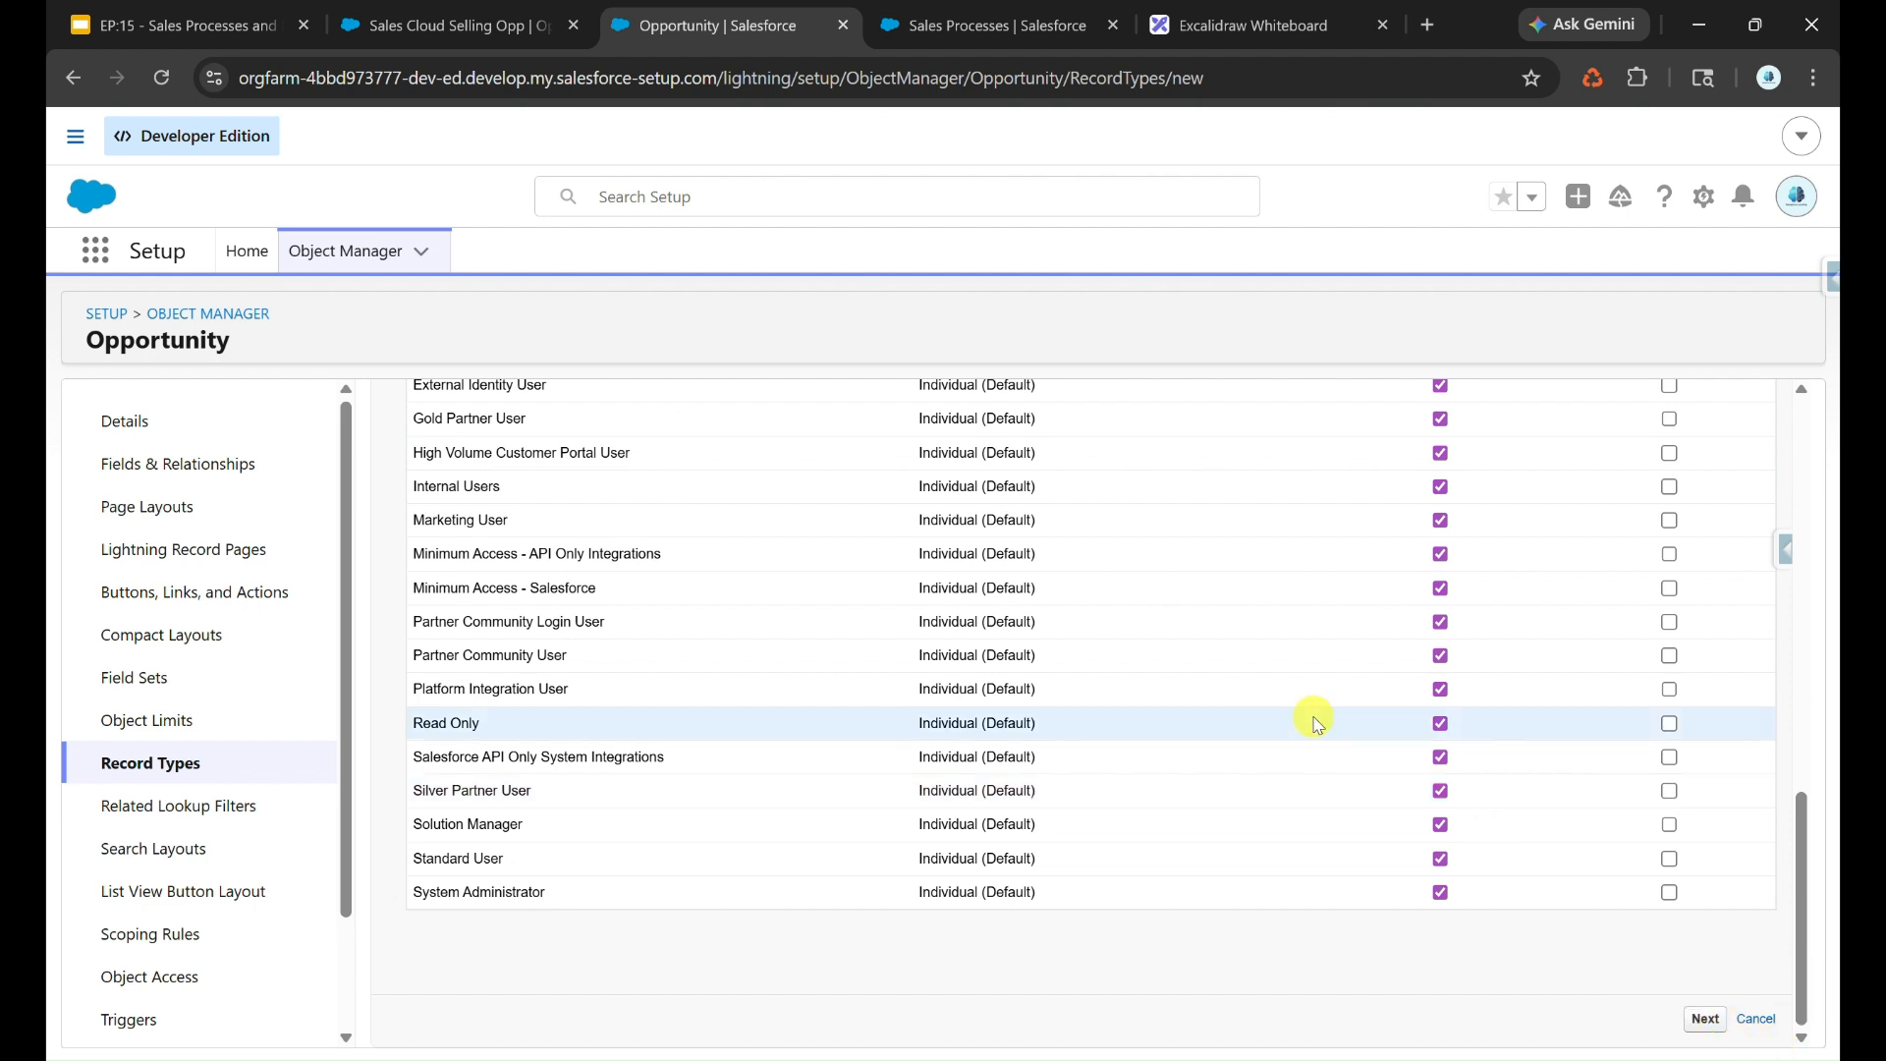
# Apply Opportunity Layout to all profiles for the Corporate record type and save it.
pyautogui.click(796, 764)
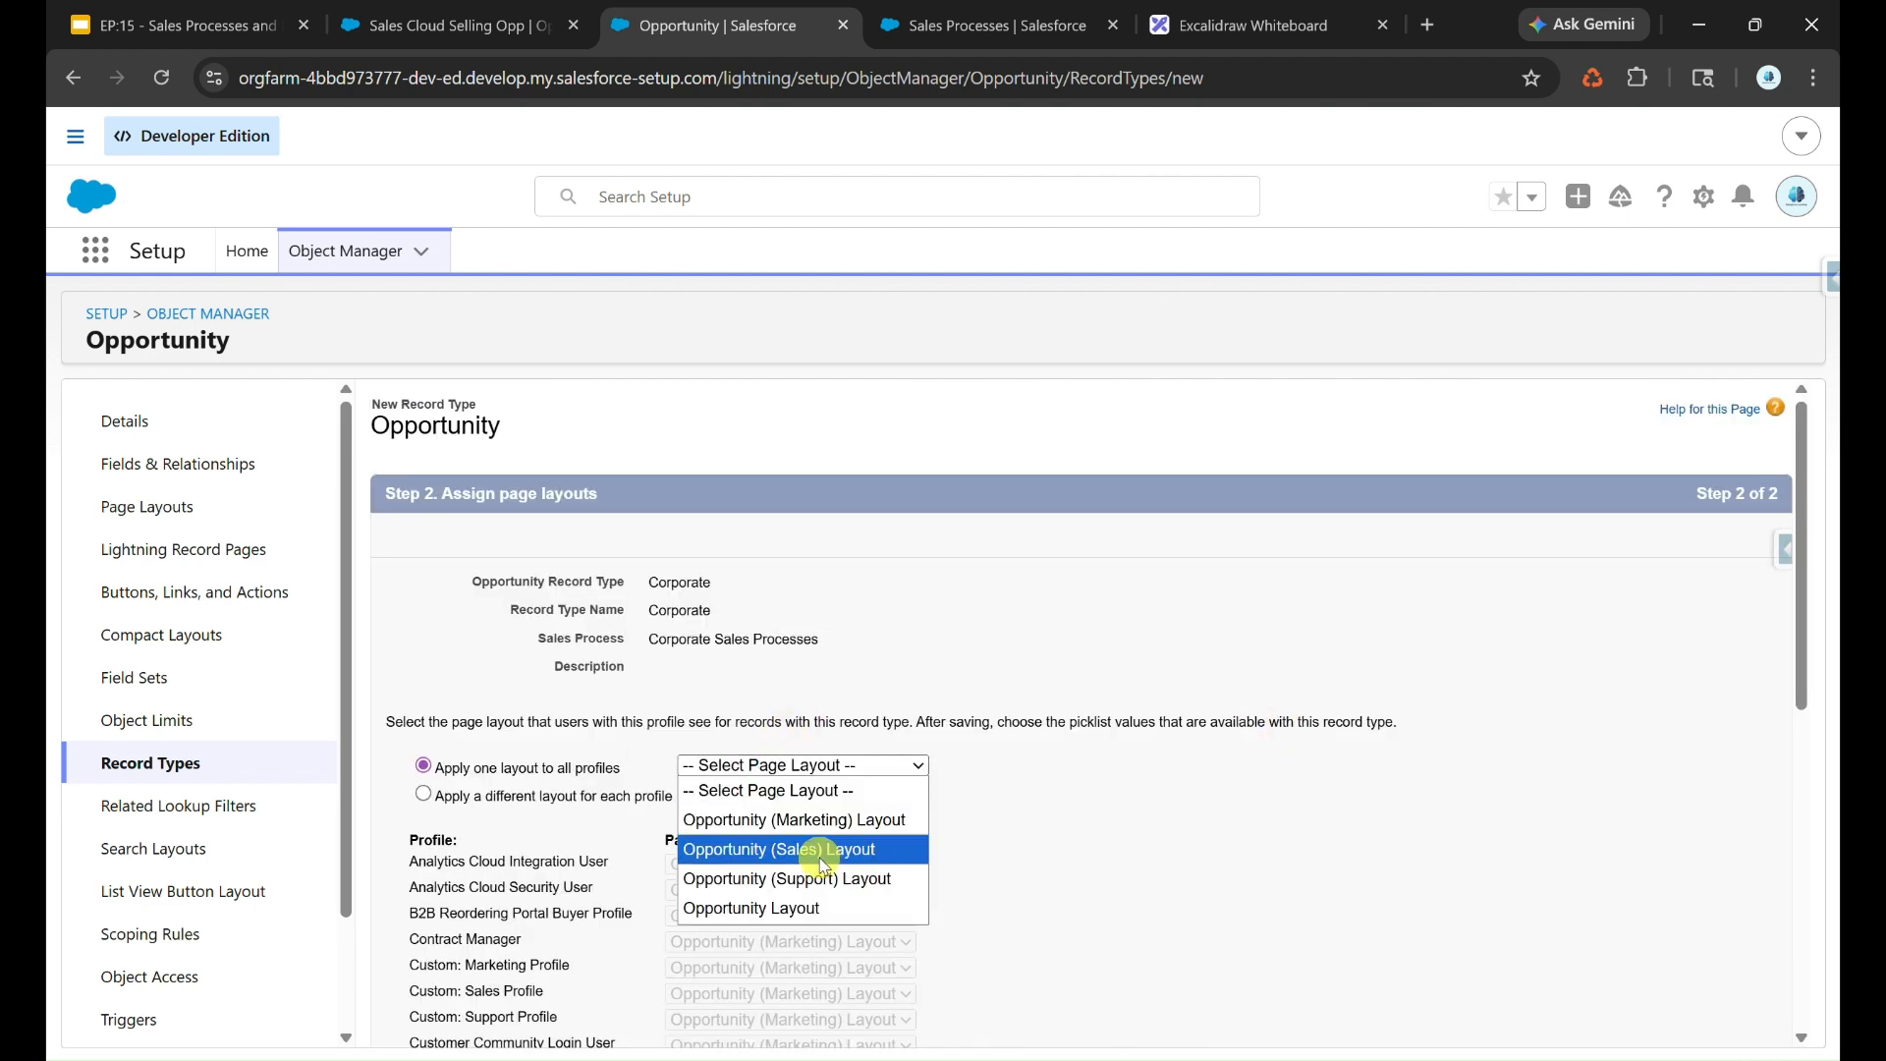
pyautogui.click(801, 909)
pyautogui.scroll(-7, 1086, 910)
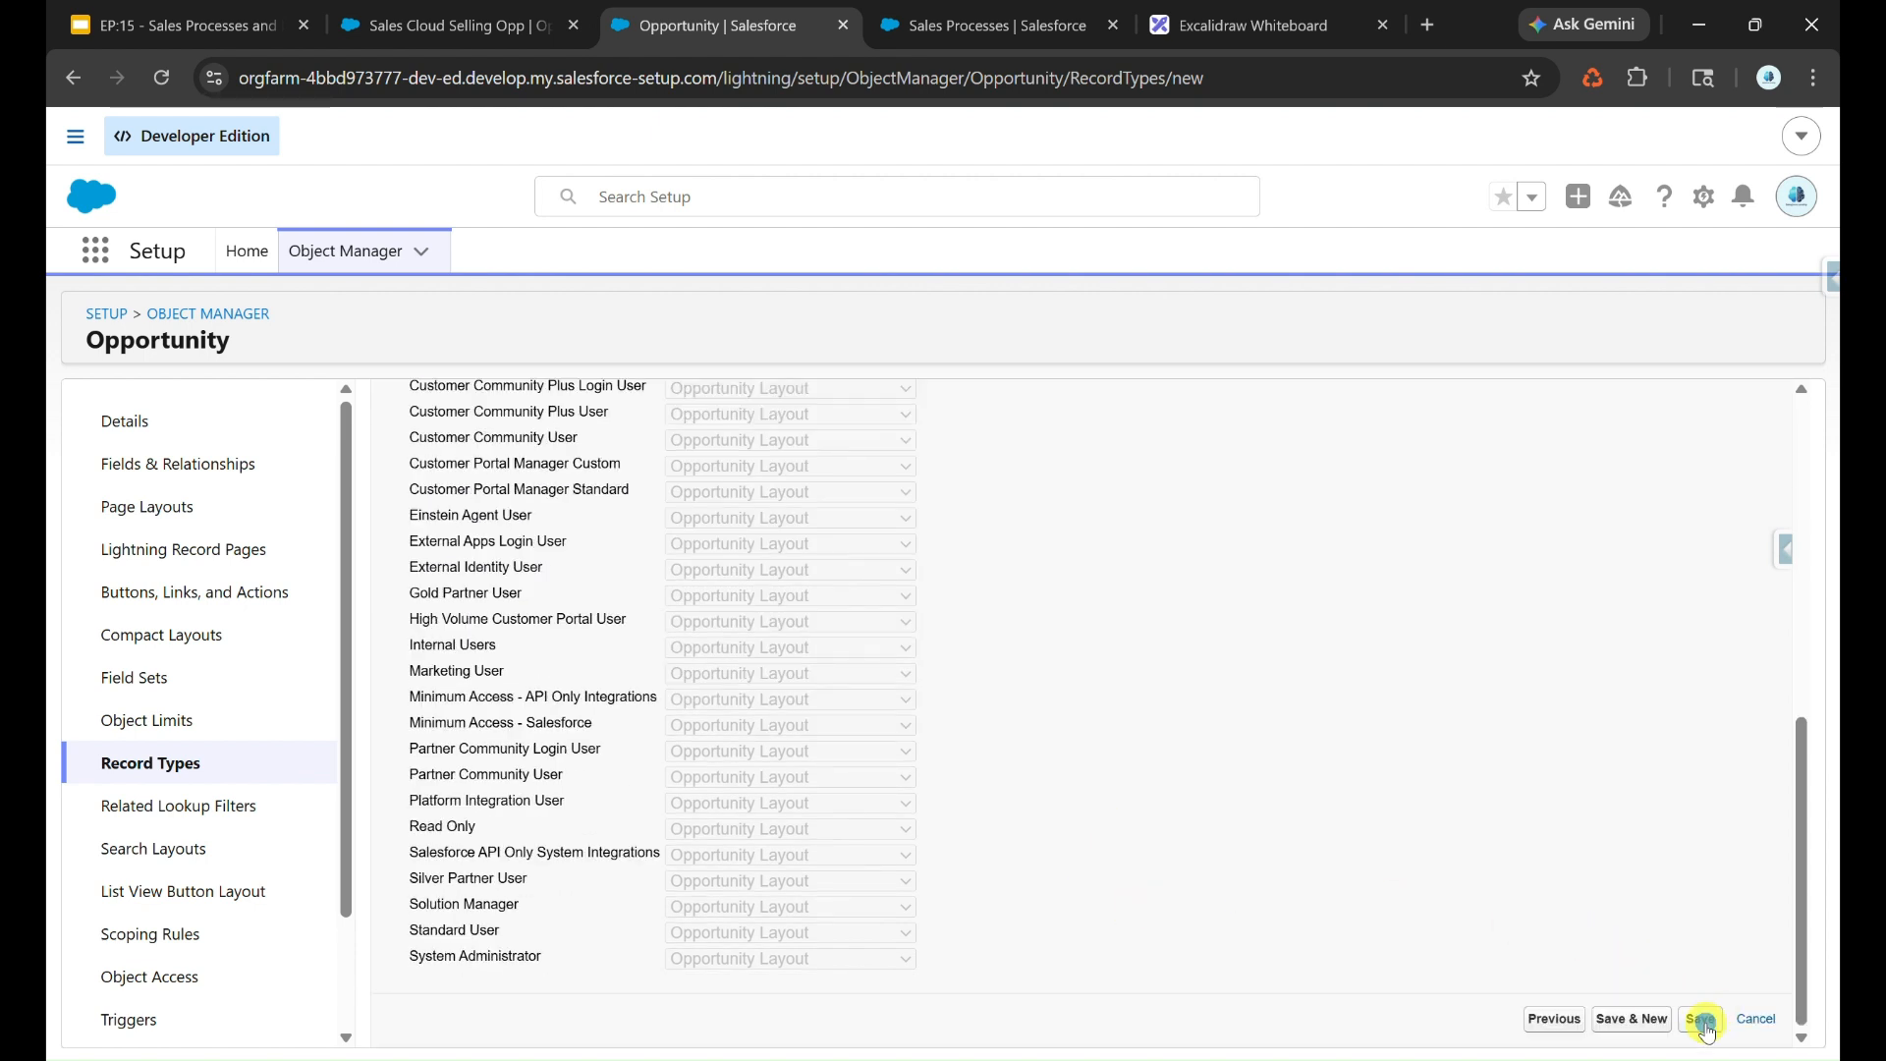
pyautogui.click(1701, 1021)
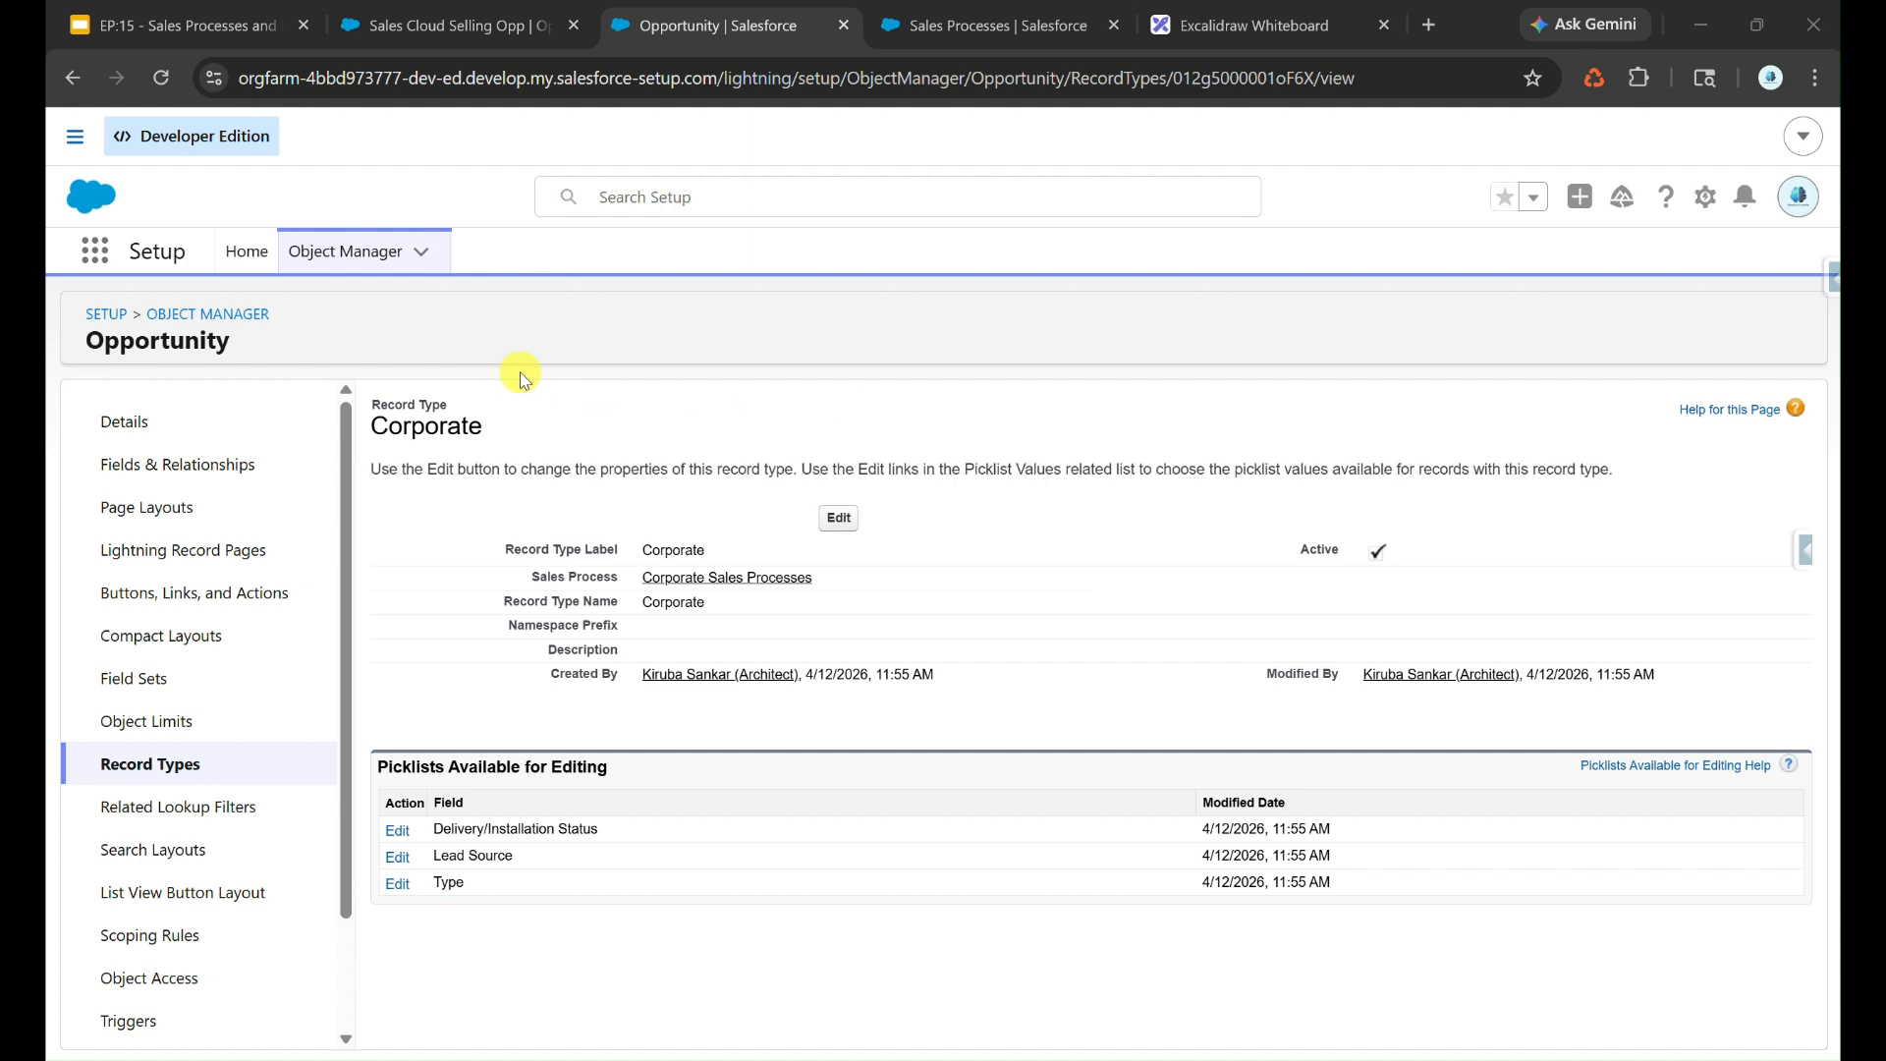
# Check the individual and corporate stage flows on the Excalidraw whiteboard, then find and open the Opportunity object's Stage field.
pyautogui.click(238, 467)
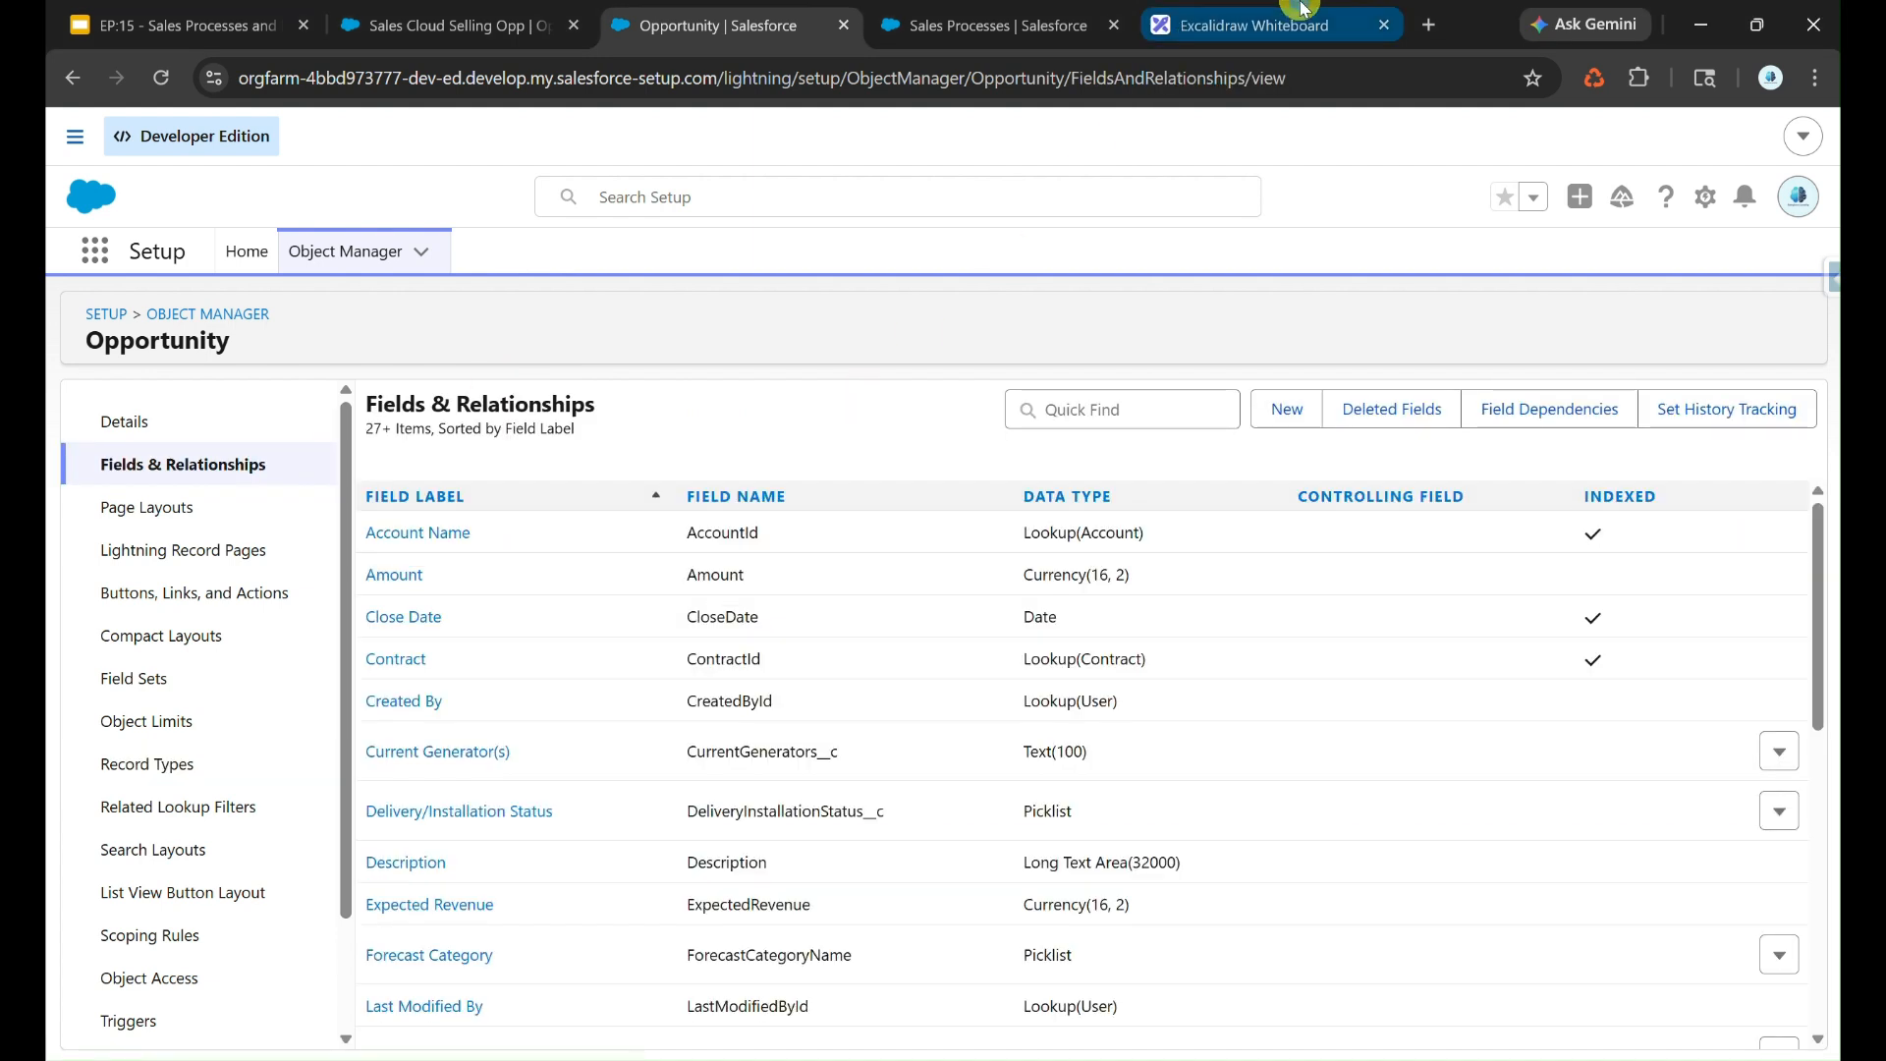
pyautogui.click(1277, 26)
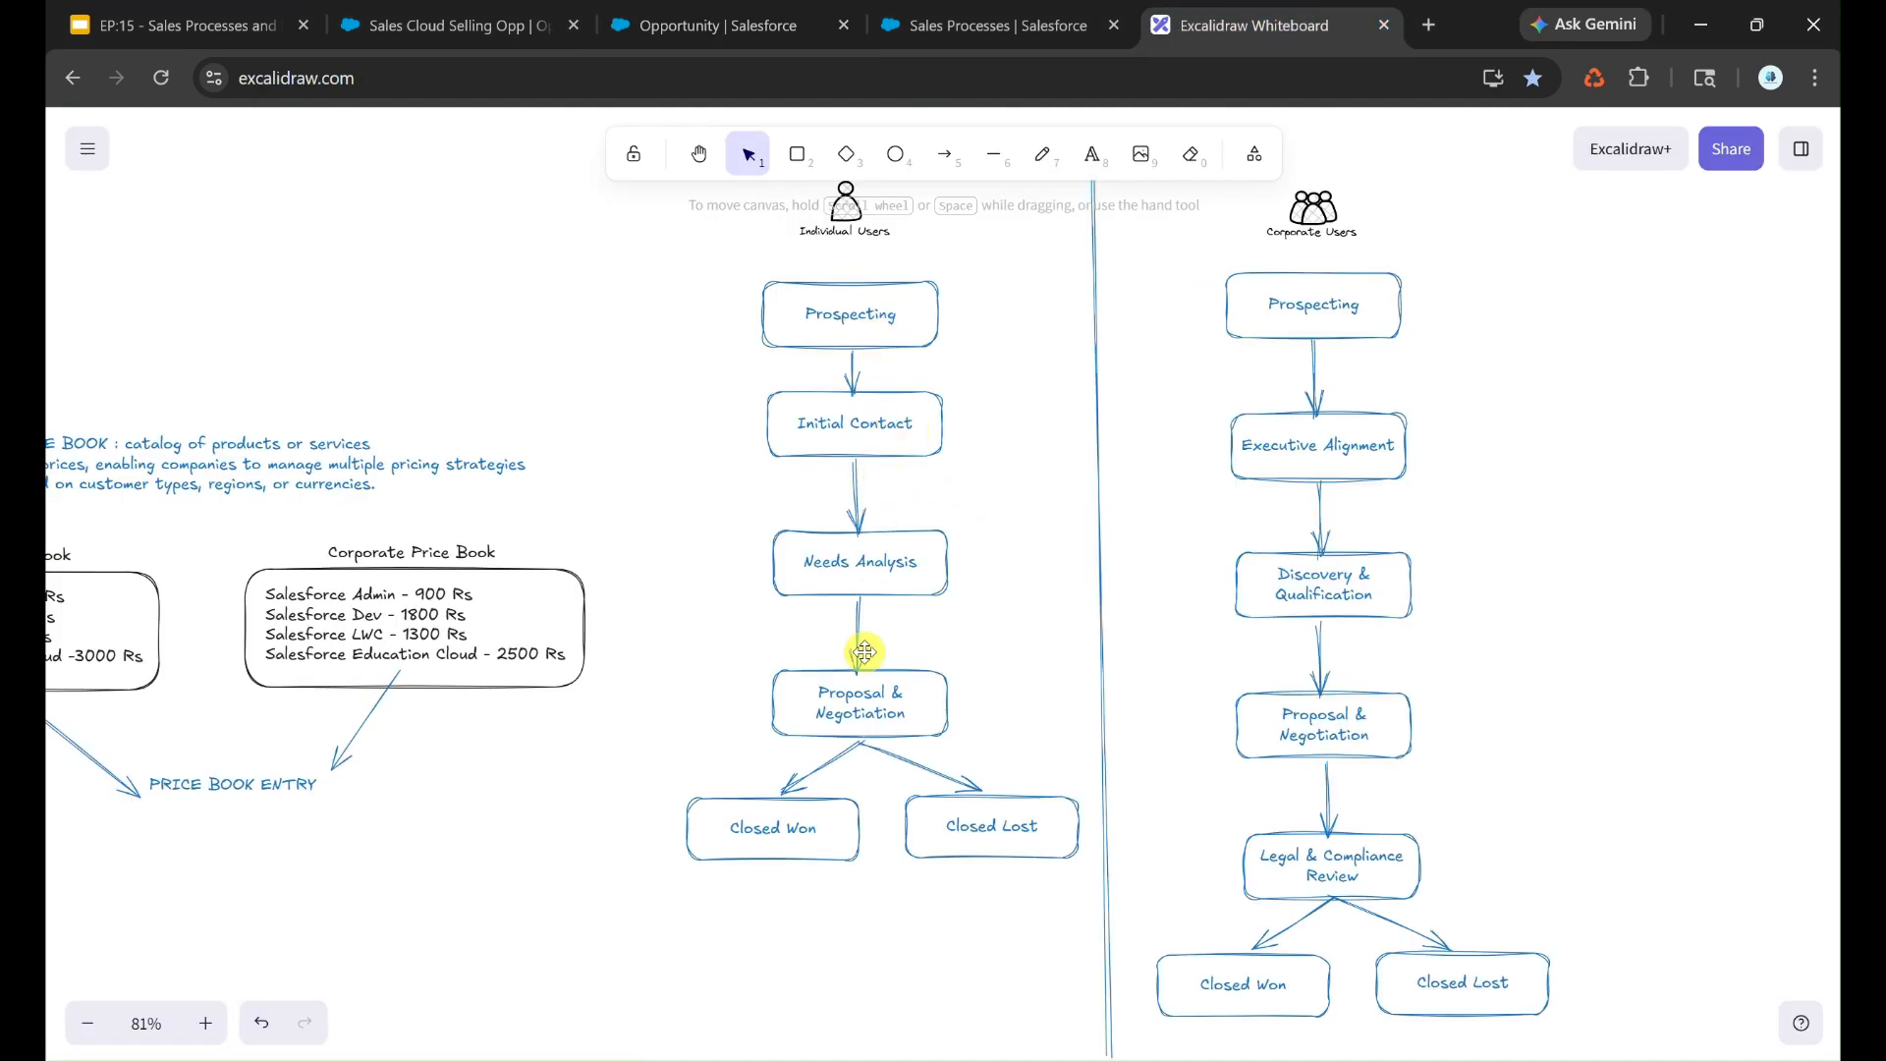
pyautogui.click(762, 29)
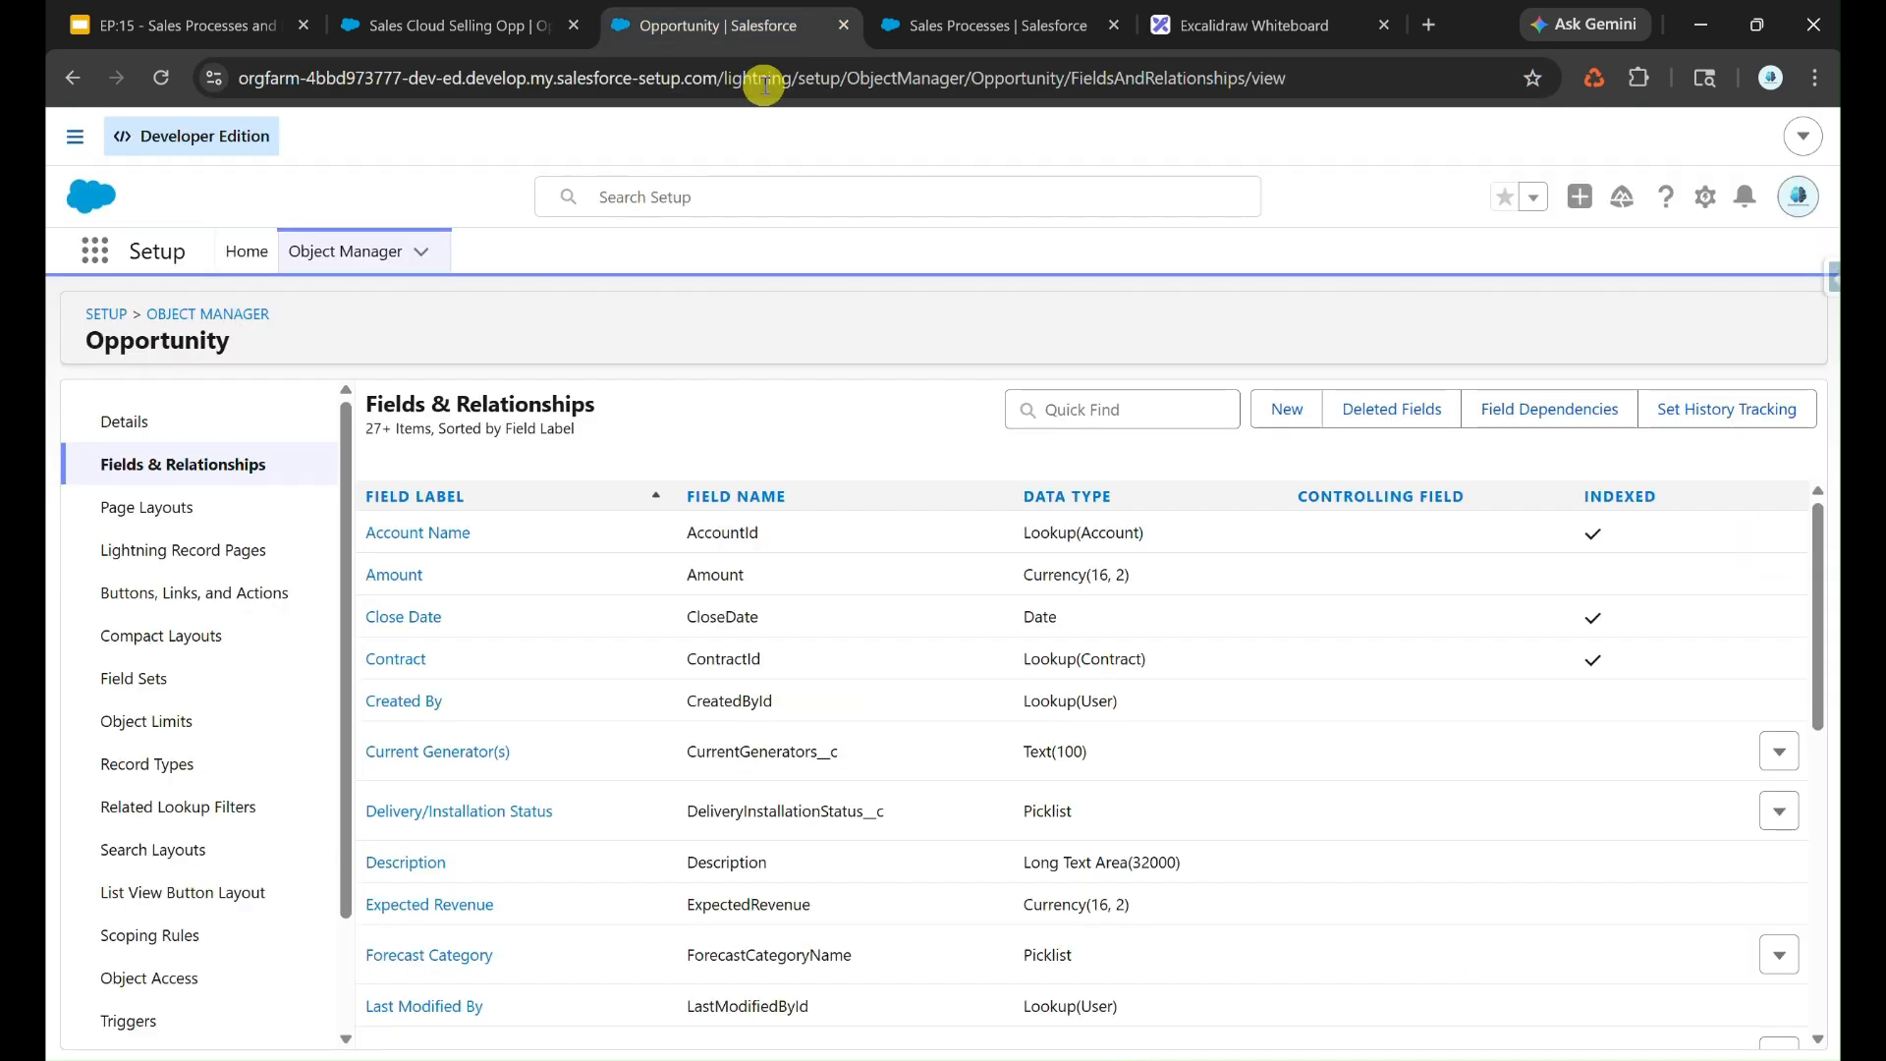
pyautogui.click(1118, 407)
pyautogui.write('s')
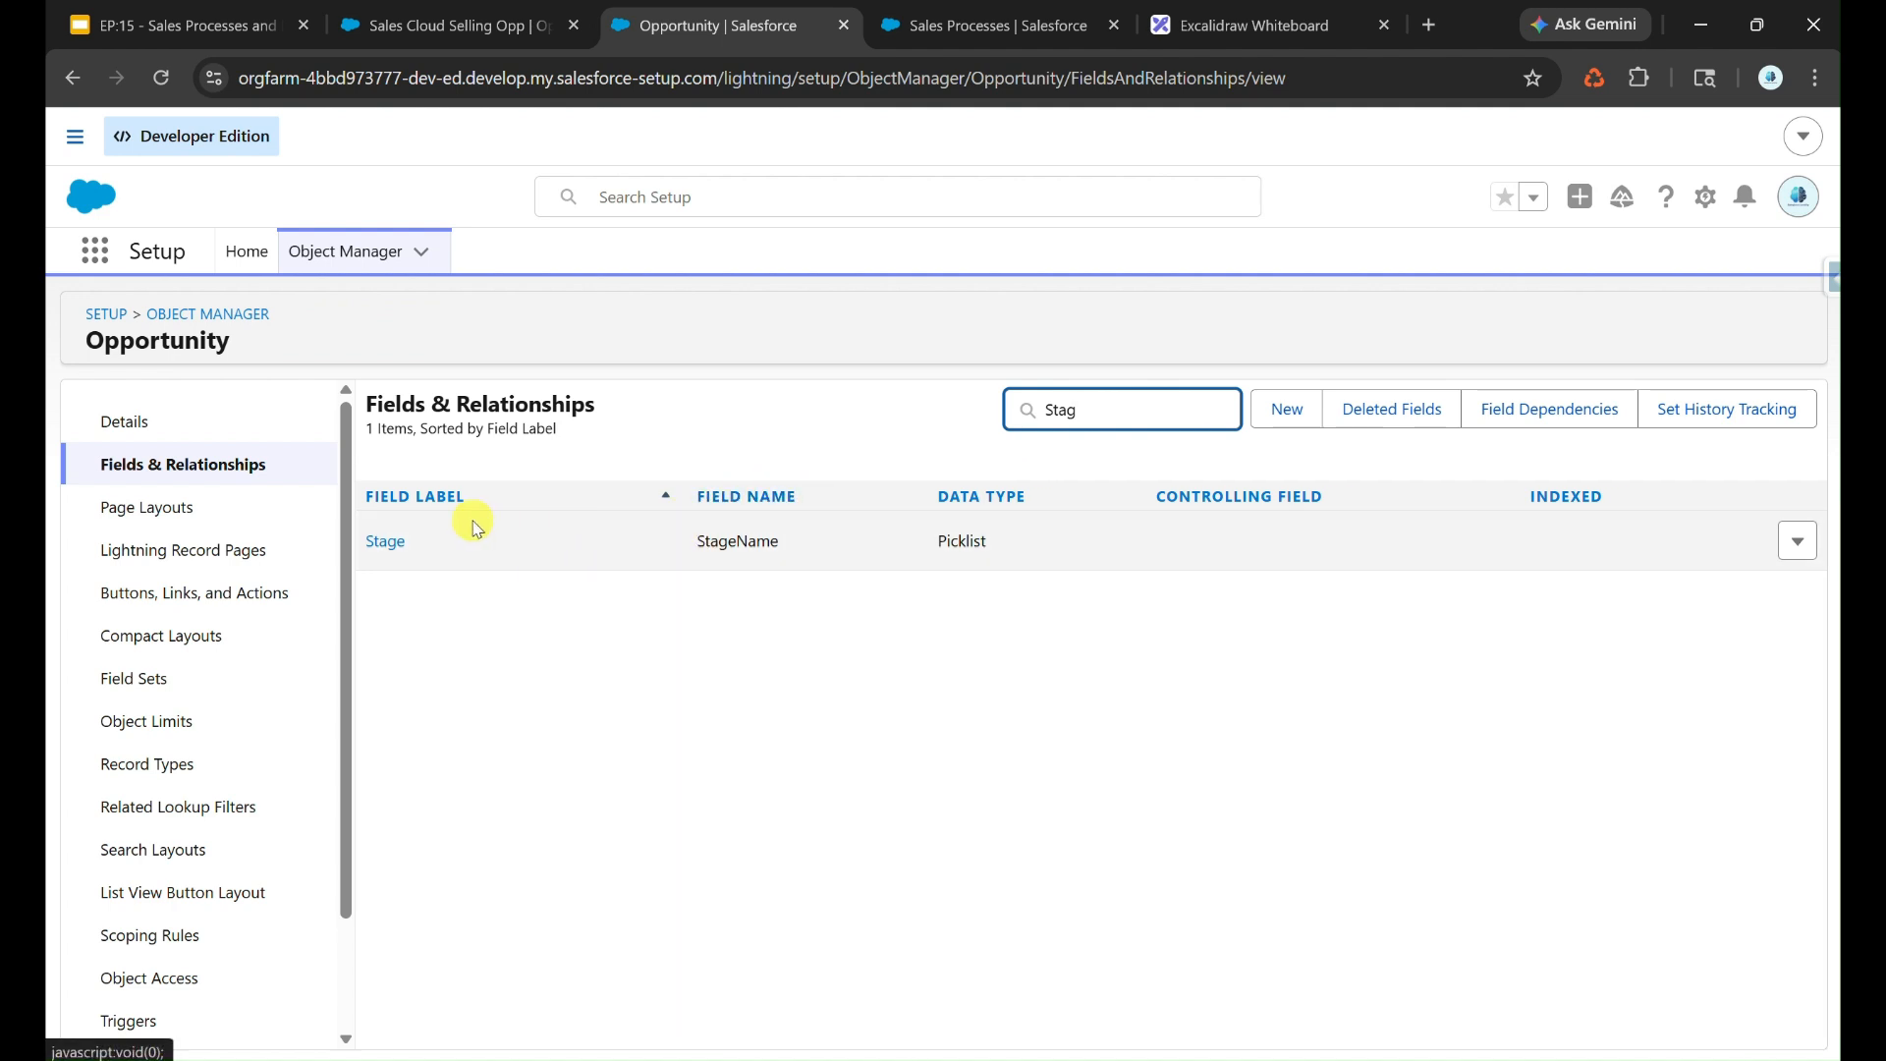
pyautogui.click(386, 540)
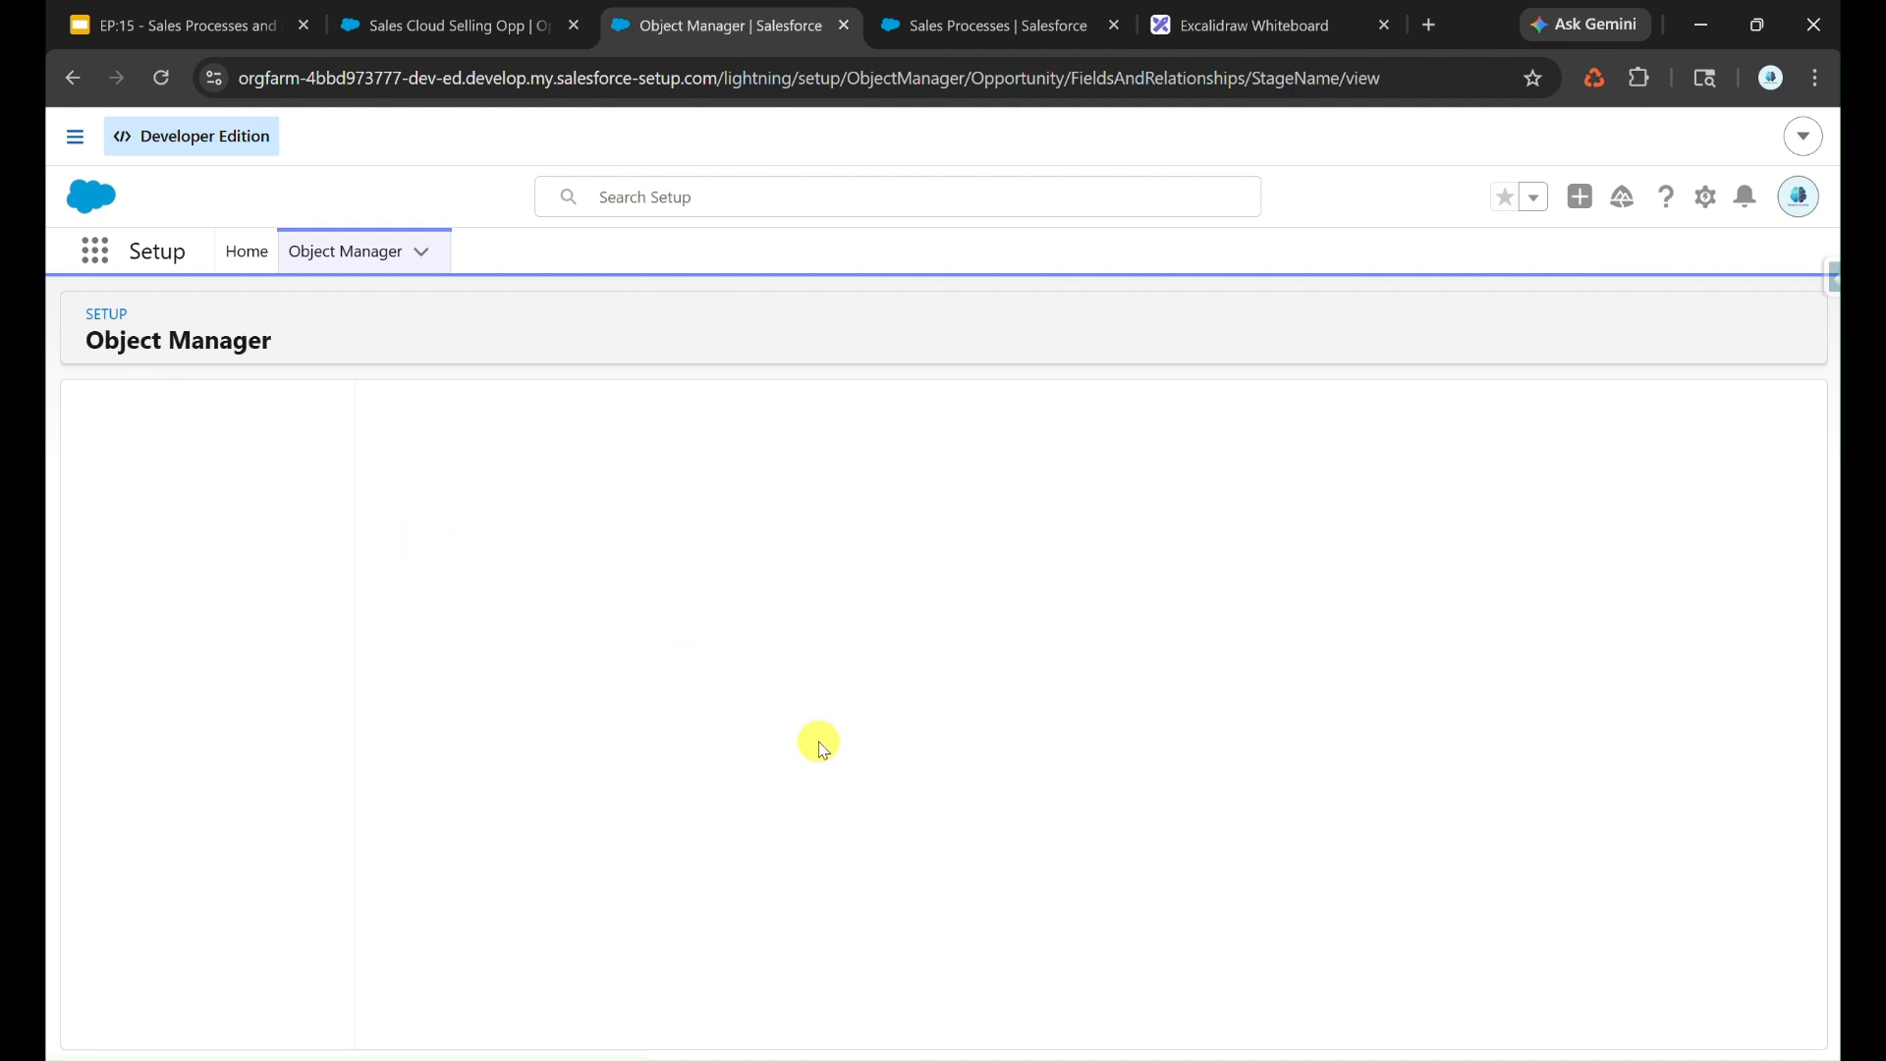
# Review the opportunity stage picklist values and look at the edit form of the Needs Analysis stage without changing it.
pyautogui.scroll(-5, 864, 771)
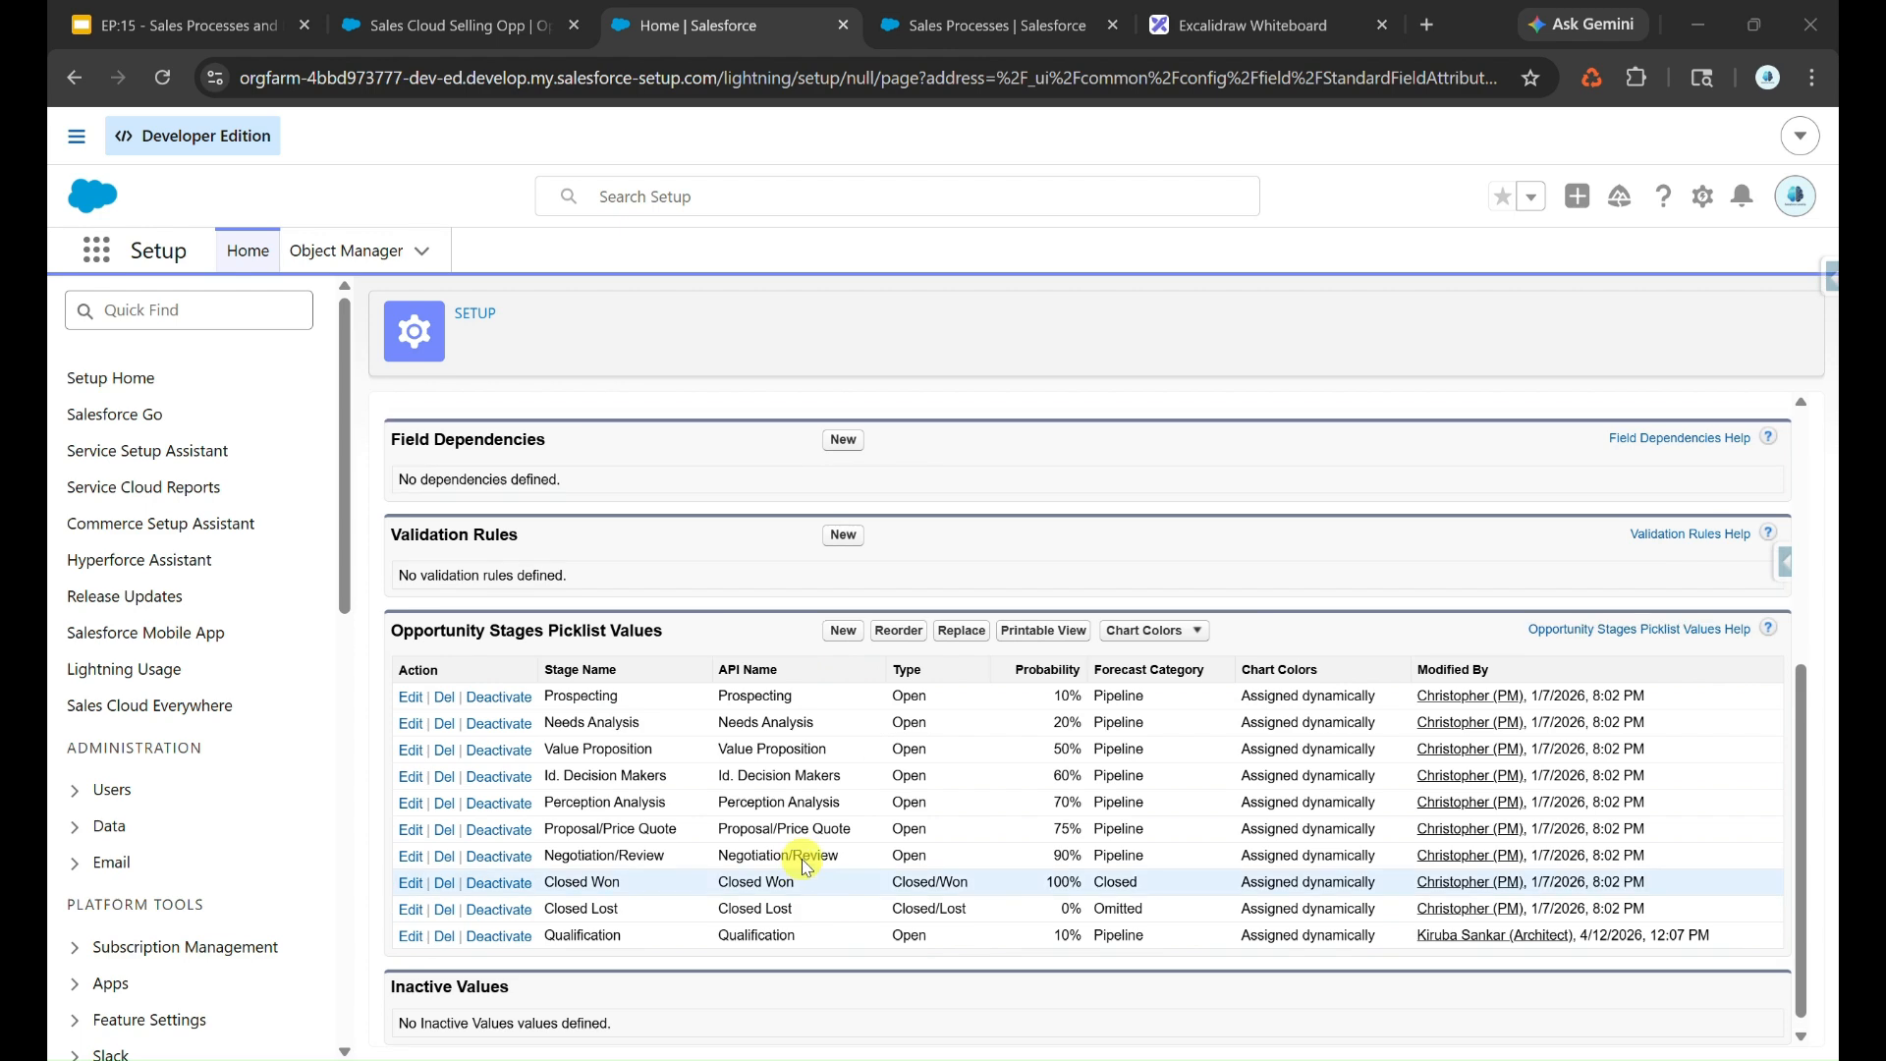
pyautogui.scroll(1, 803, 862)
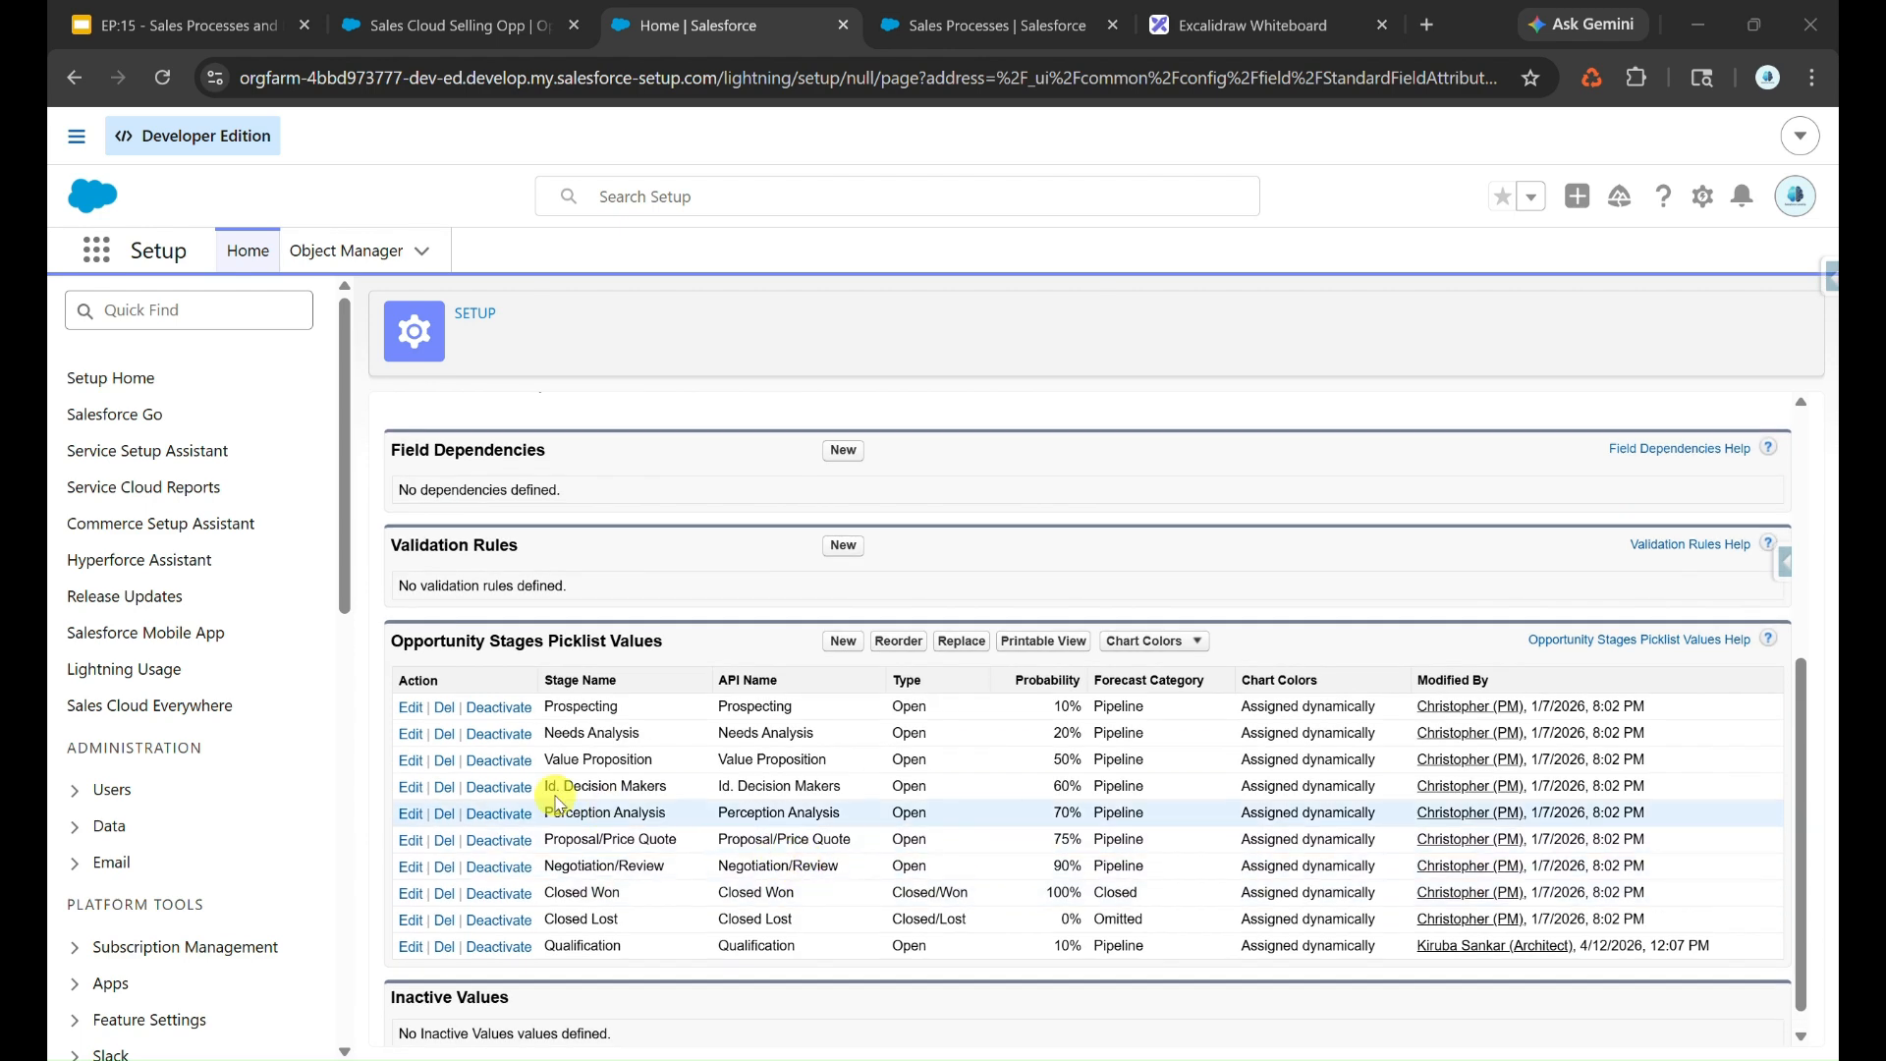
pyautogui.click(407, 734)
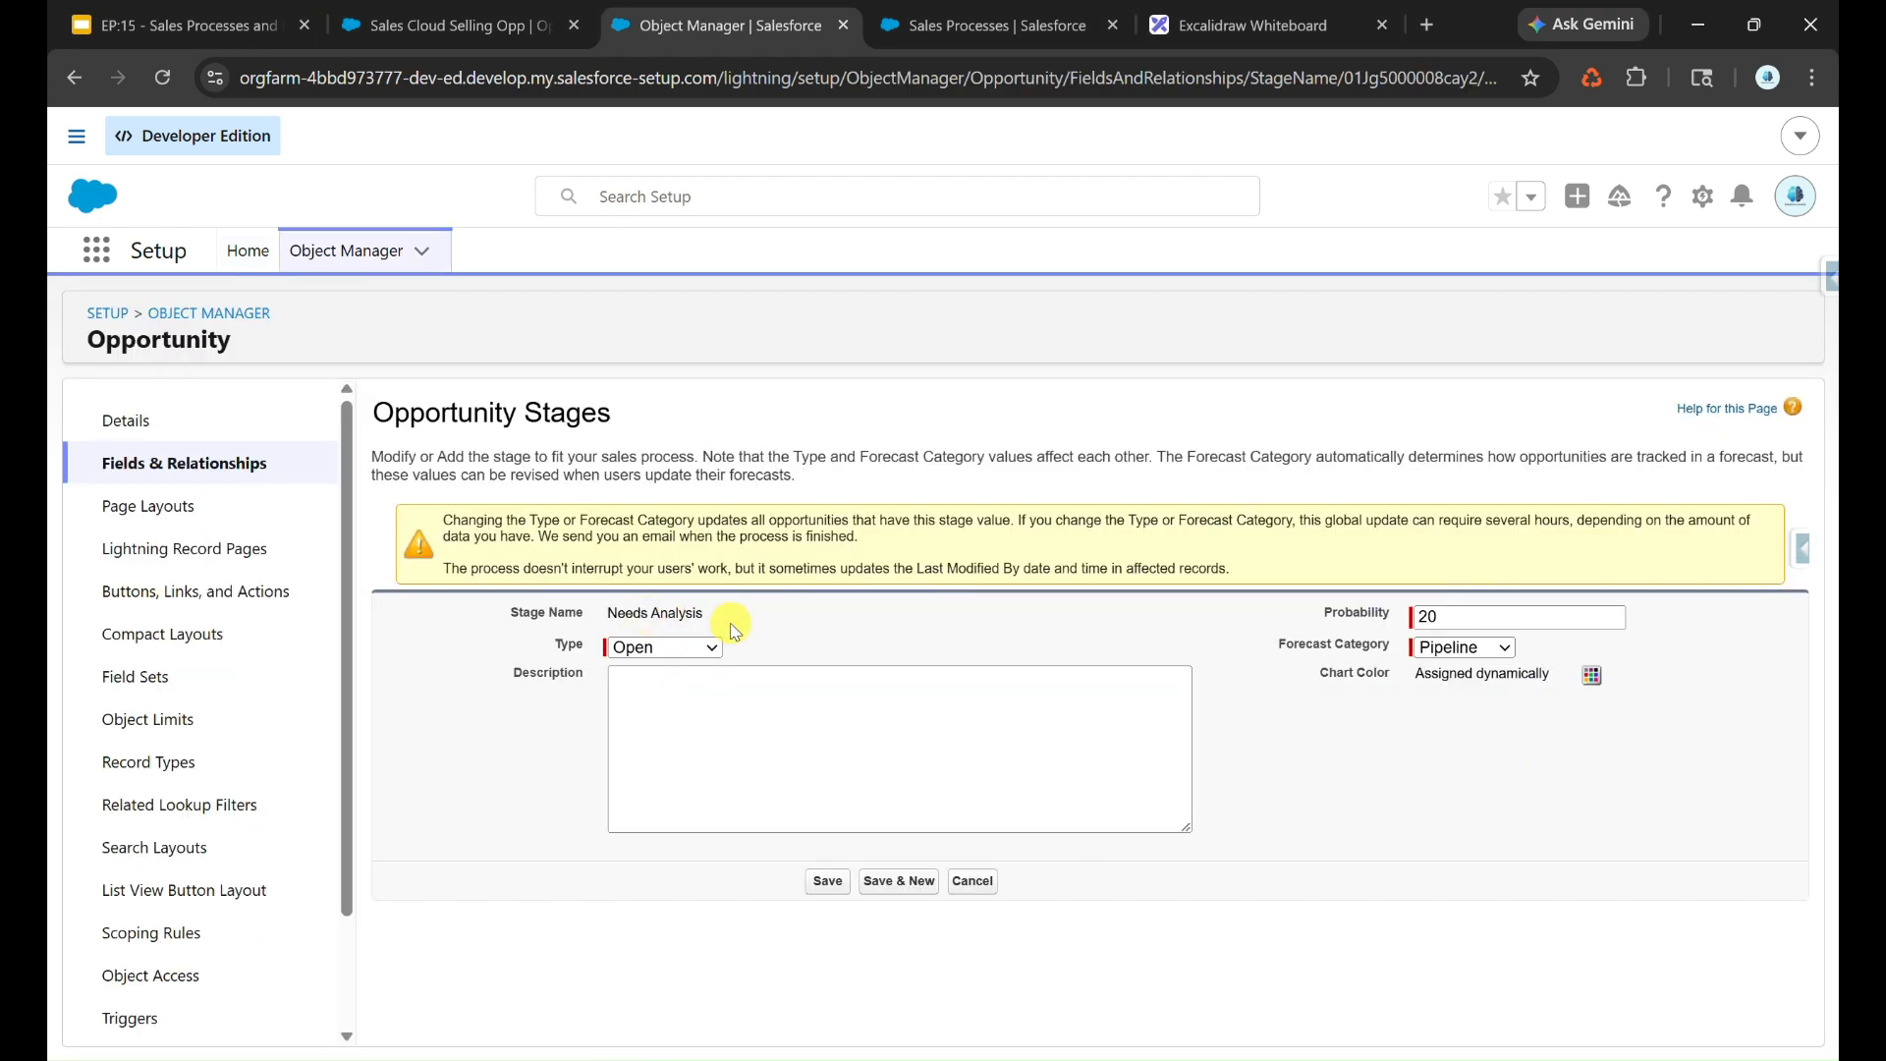
pyautogui.click(983, 890)
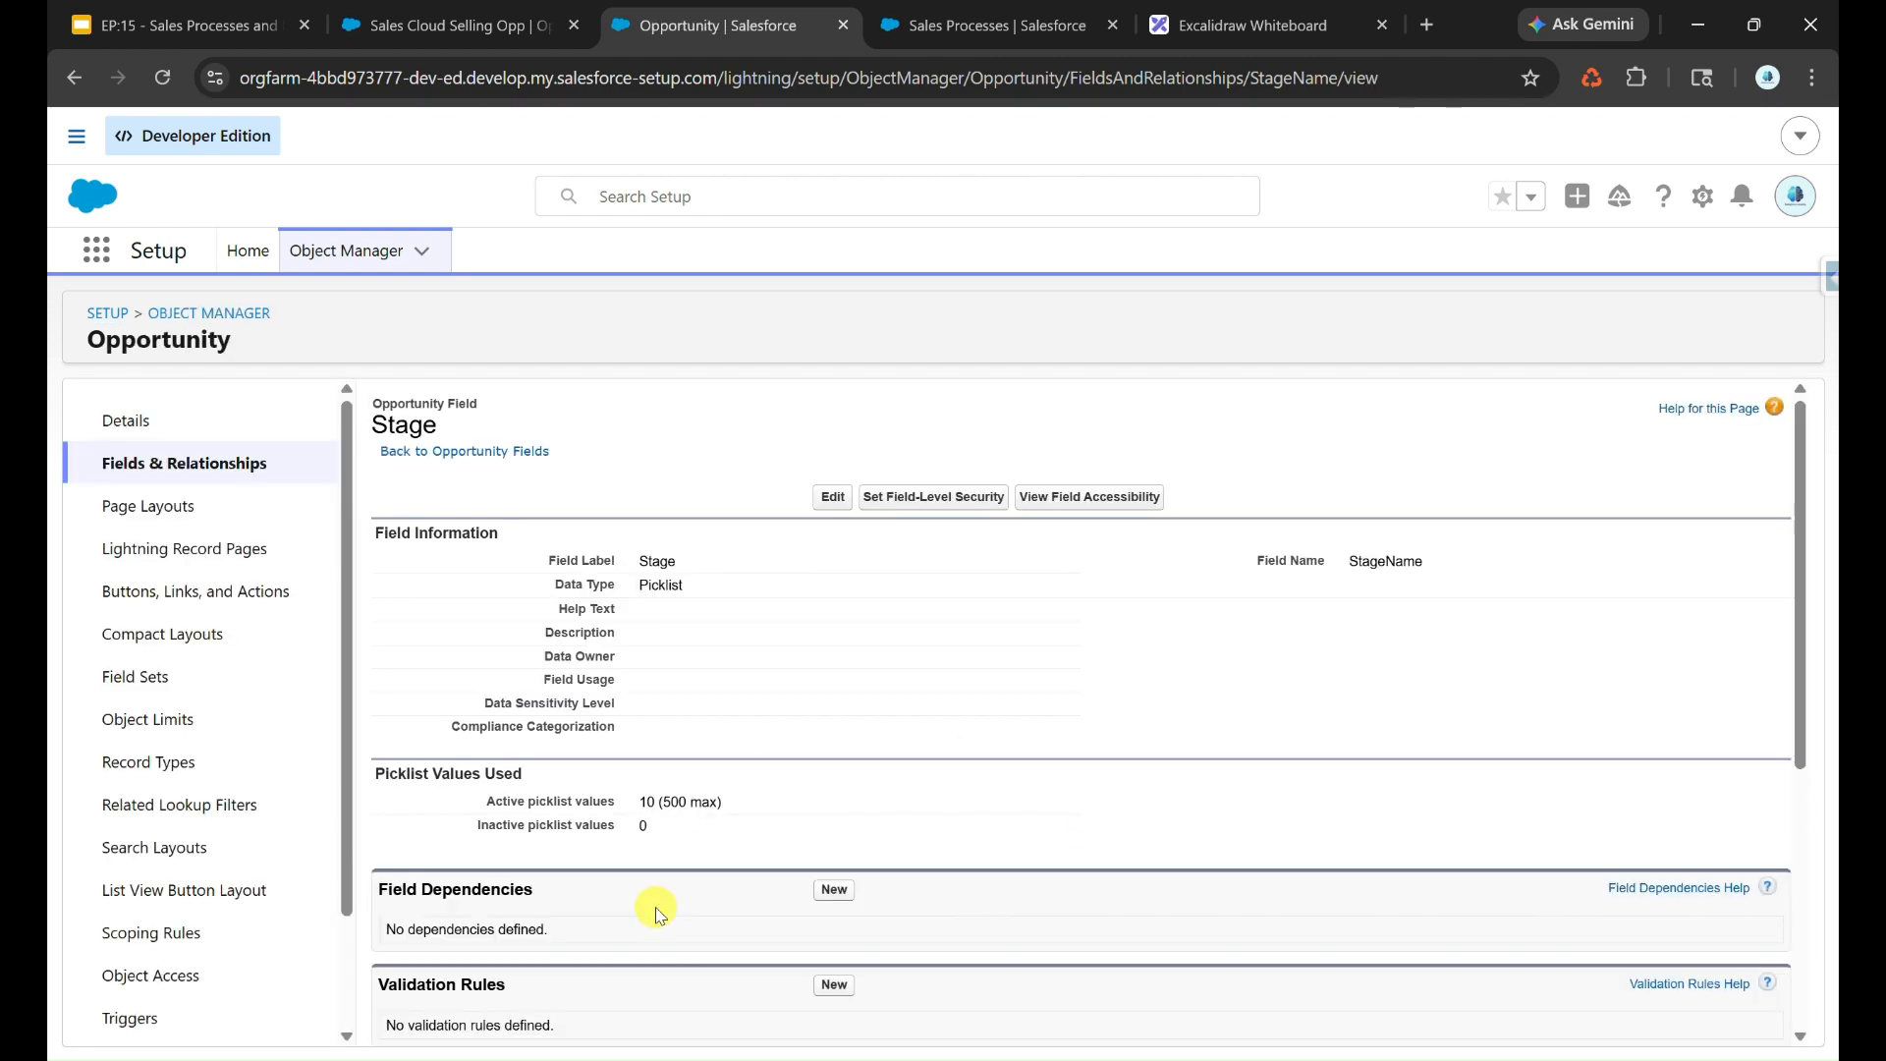
pyautogui.scroll(-5, 660, 915)
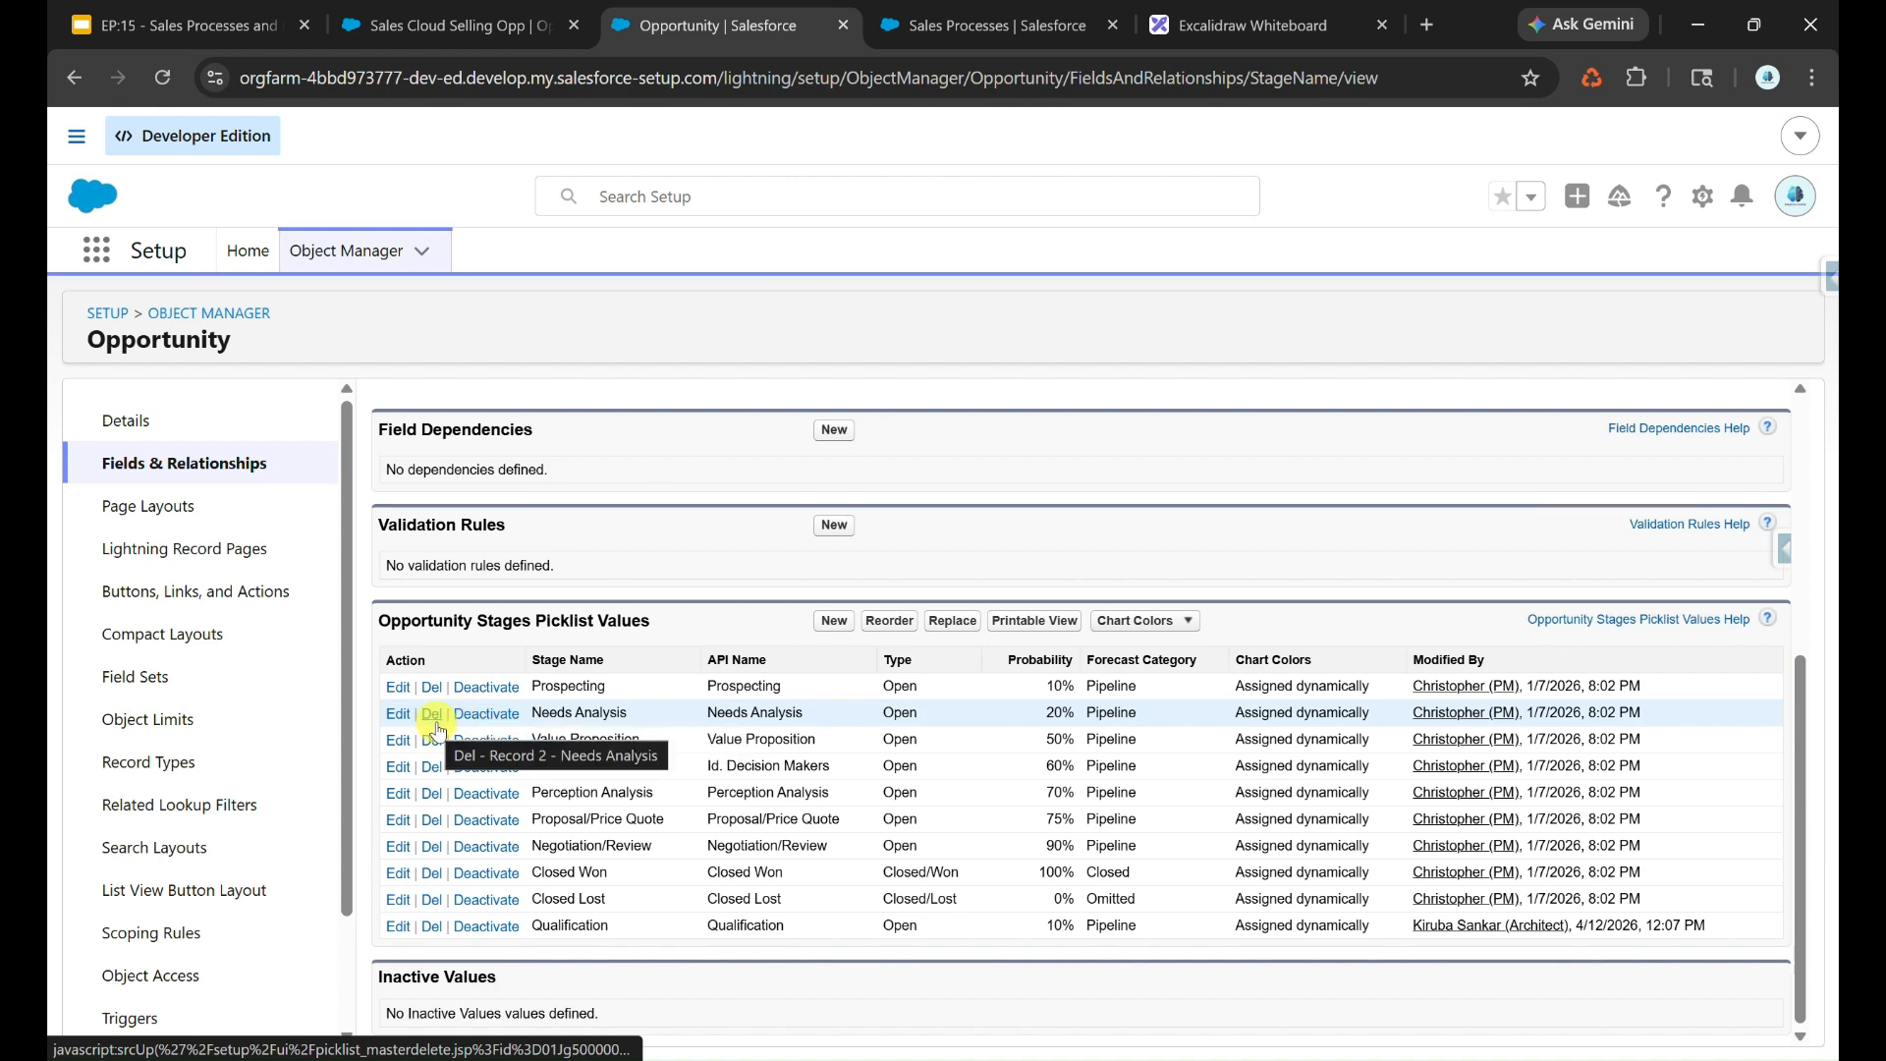
# Switch to the Prospecting notes in Notepad and review the combined list of stages needed for both sales processes.
pyautogui.click(1327, 1051)
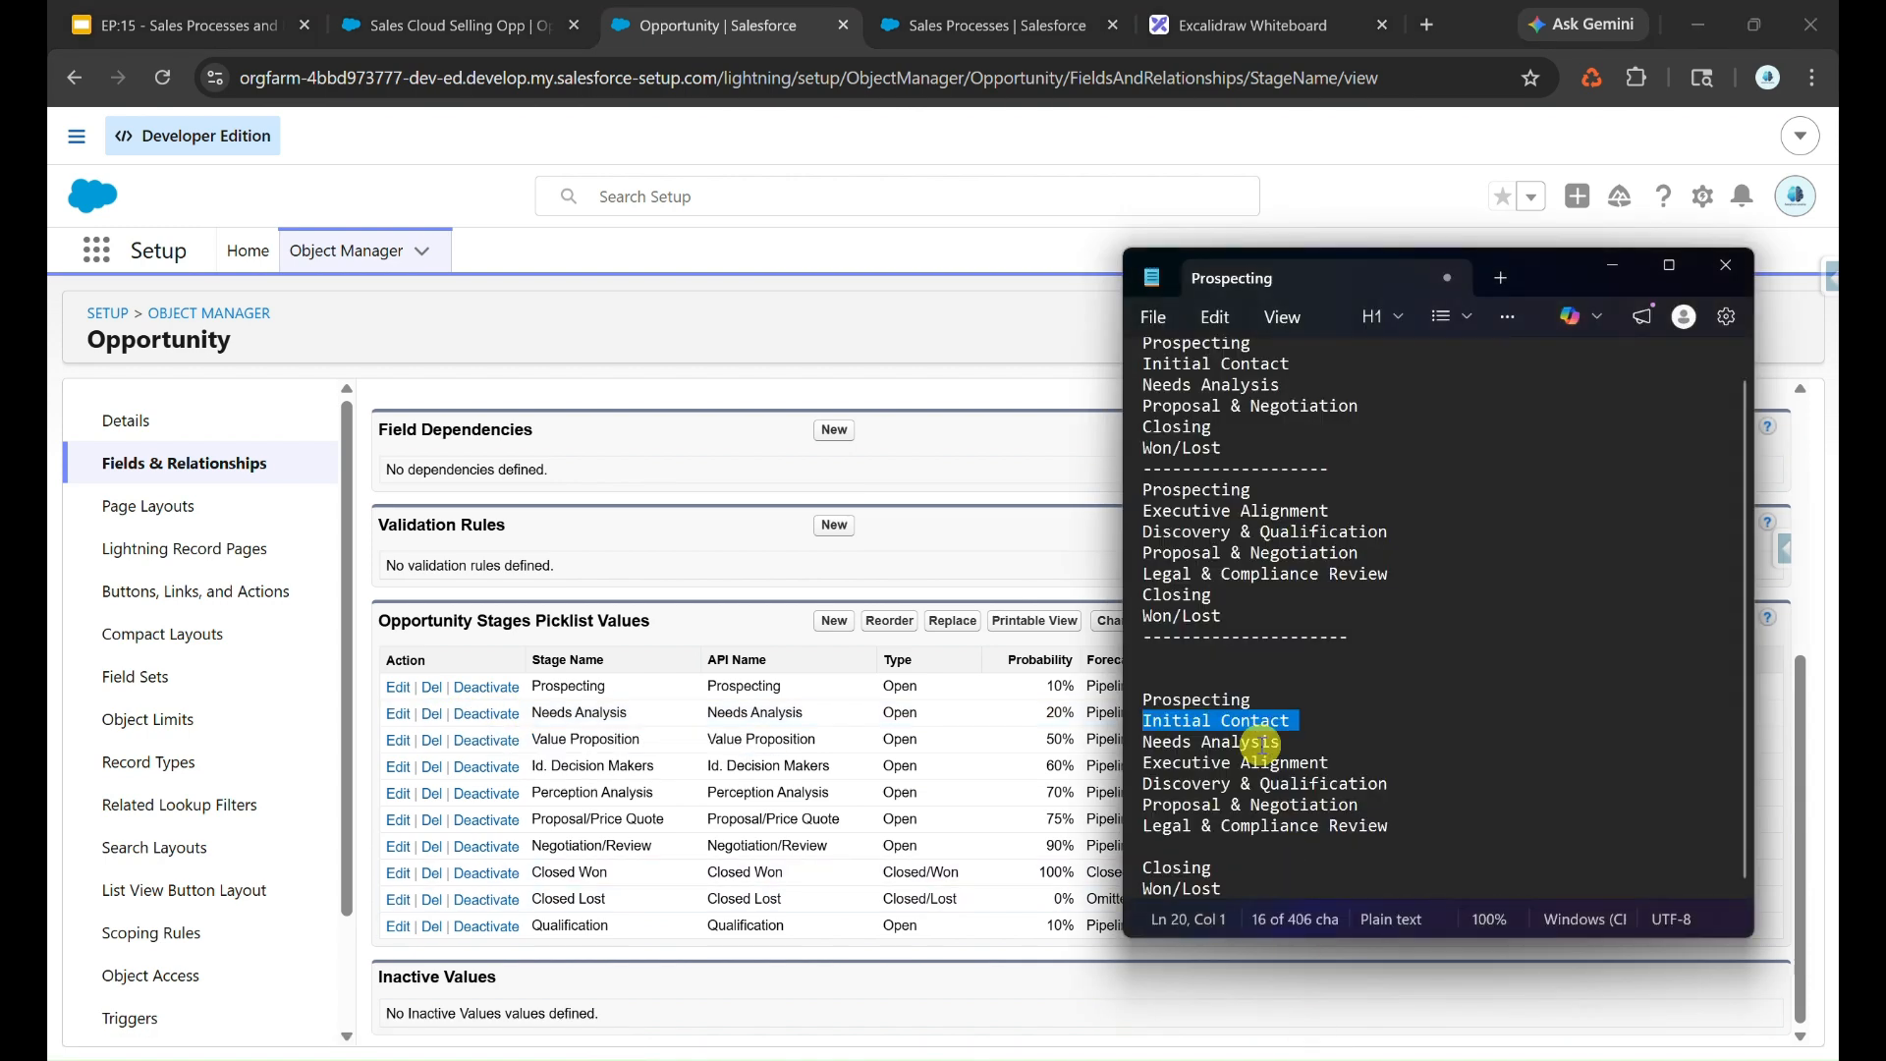
pyautogui.click(1216, 844)
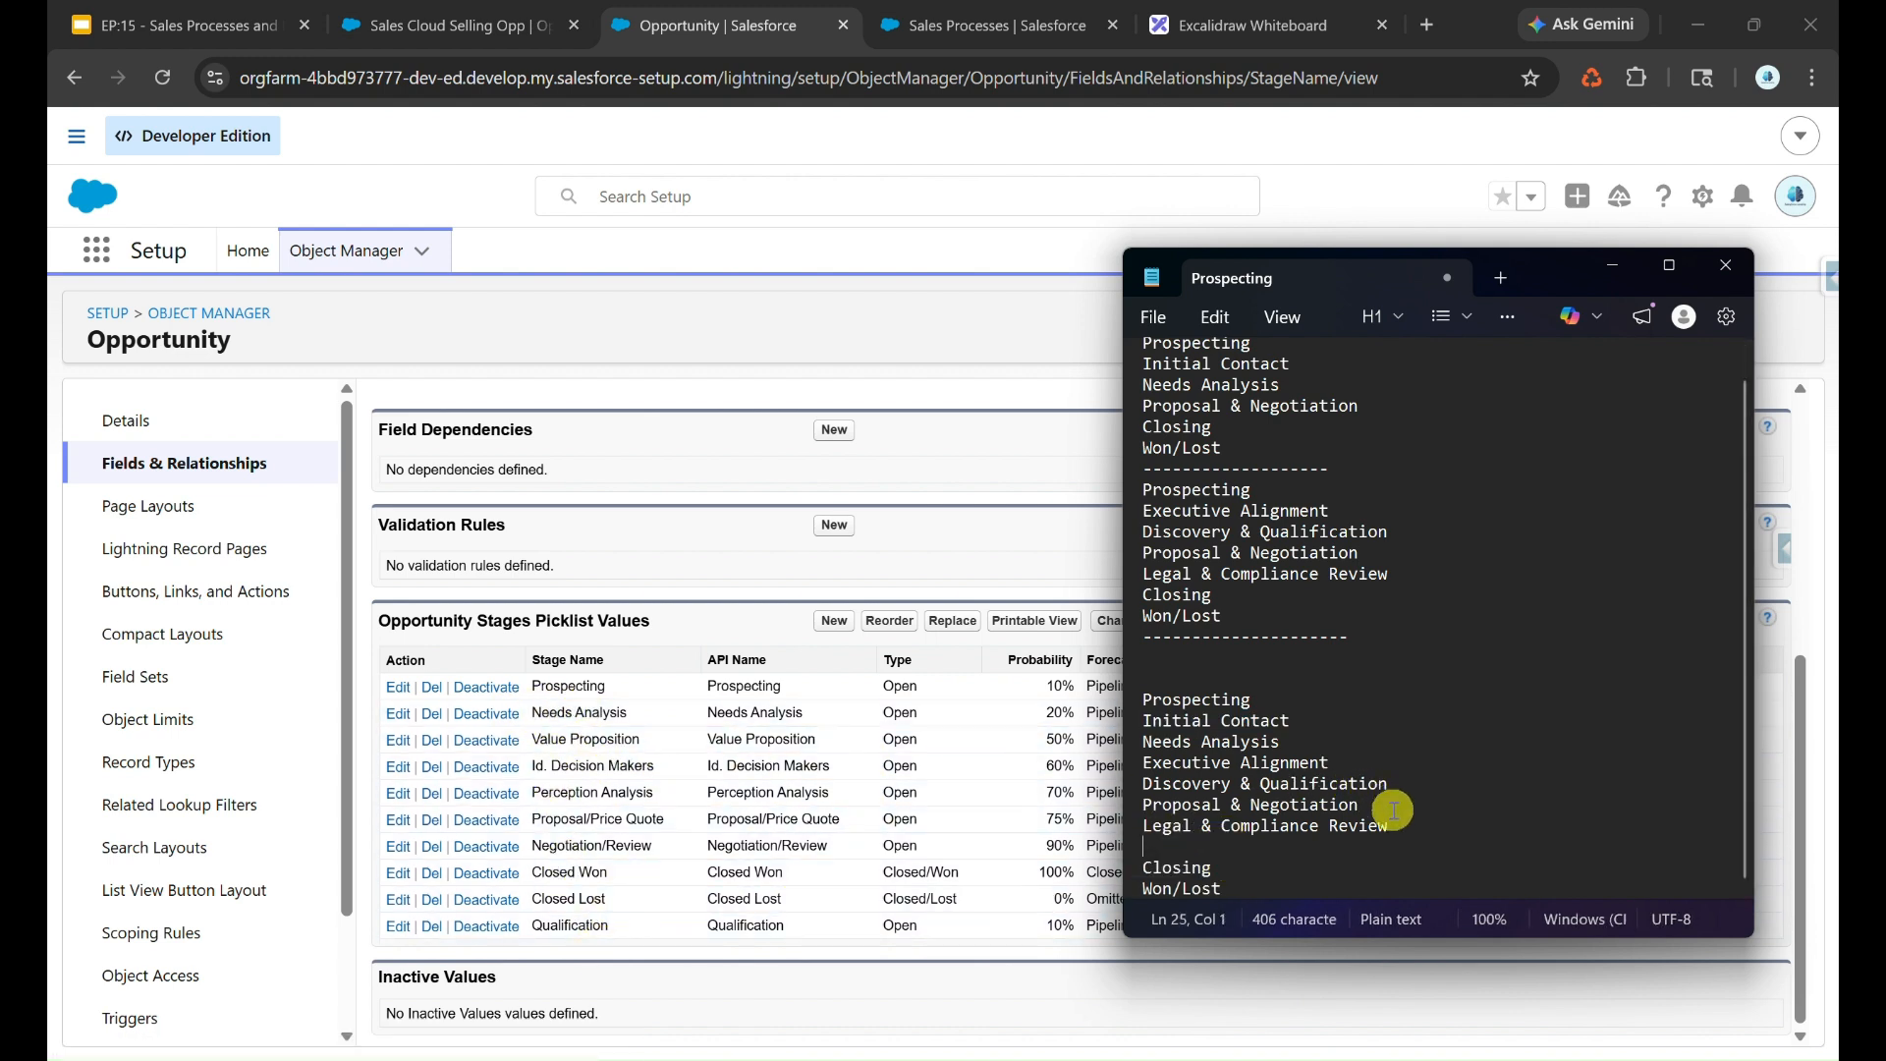
pyautogui.moveTo(1392, 825); pyautogui.dragTo(935, 723)
# Deactivate the Needs Analysis, Value Proposition, Id. Decision Makers, Perception Analysis, Proposal/Price Quote, Negotiation/Review and Qualification stages in the Opportunity Stage picklist.
pyautogui.click(935, 724)
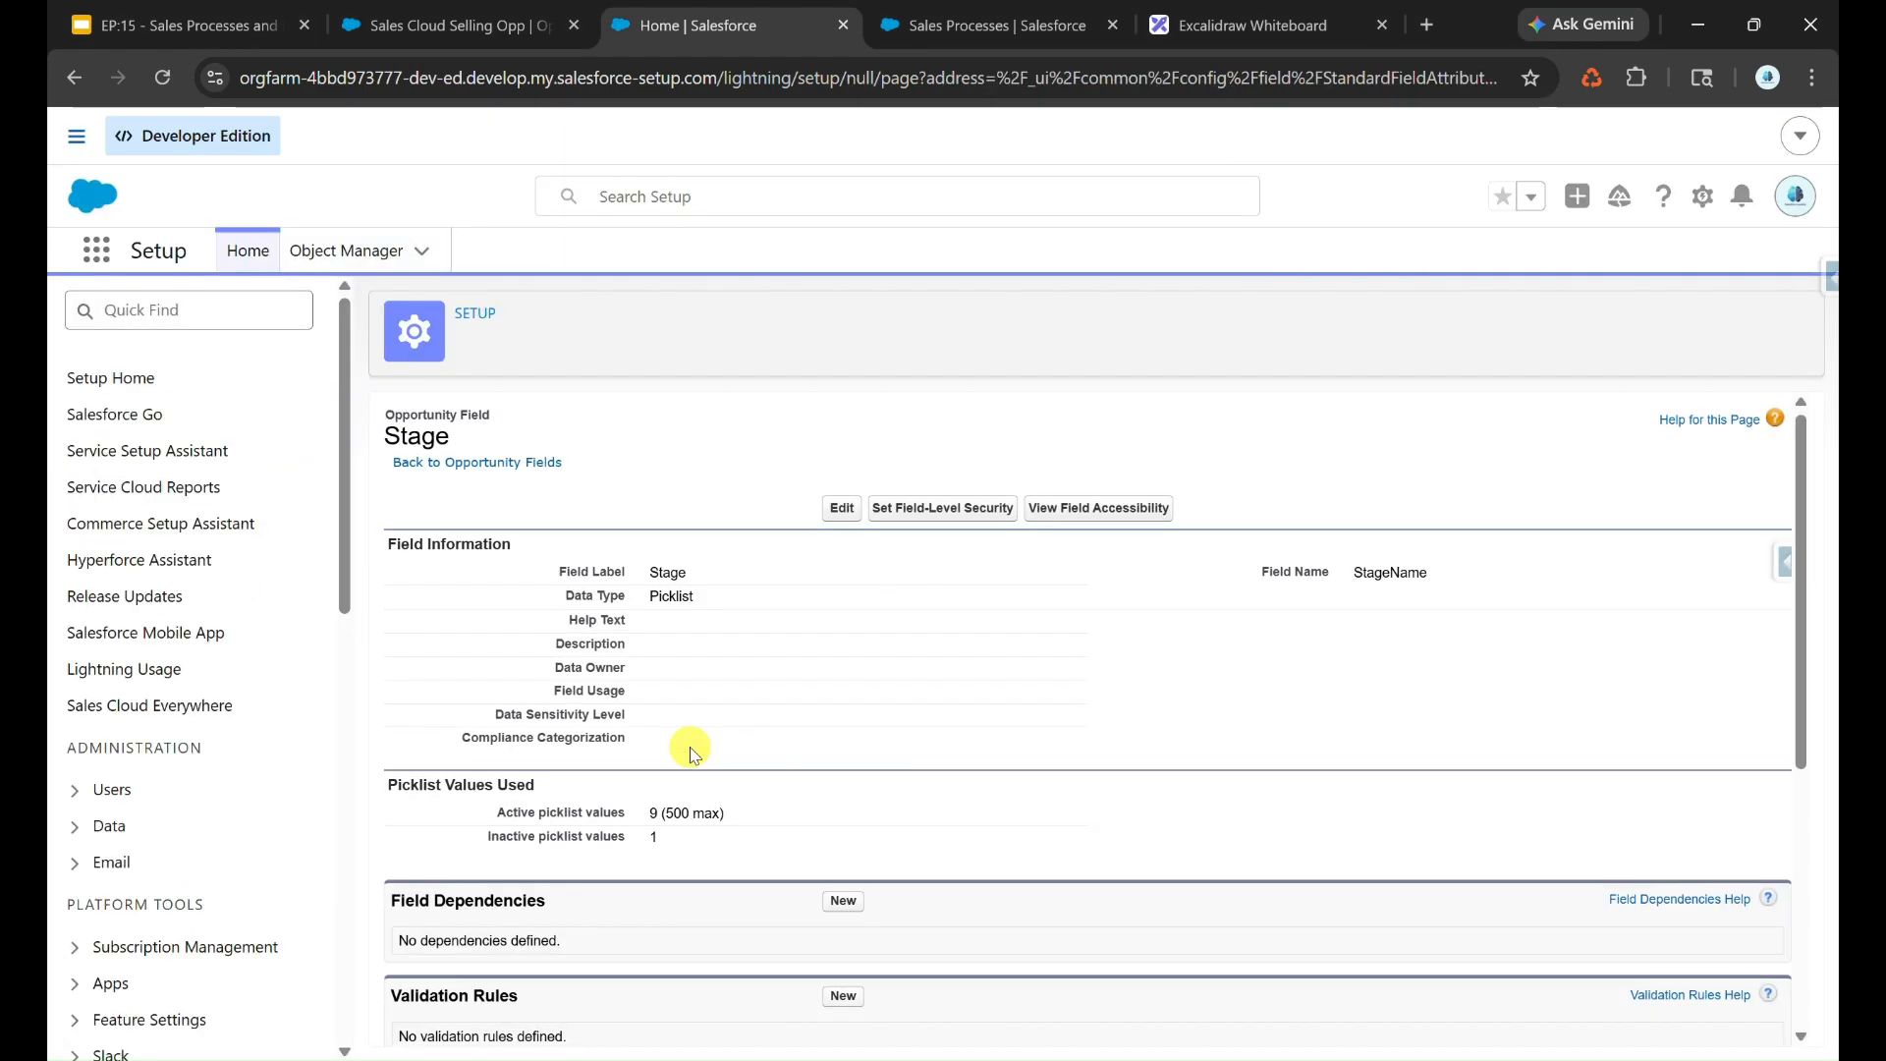
pyautogui.scroll(-5, 686, 740)
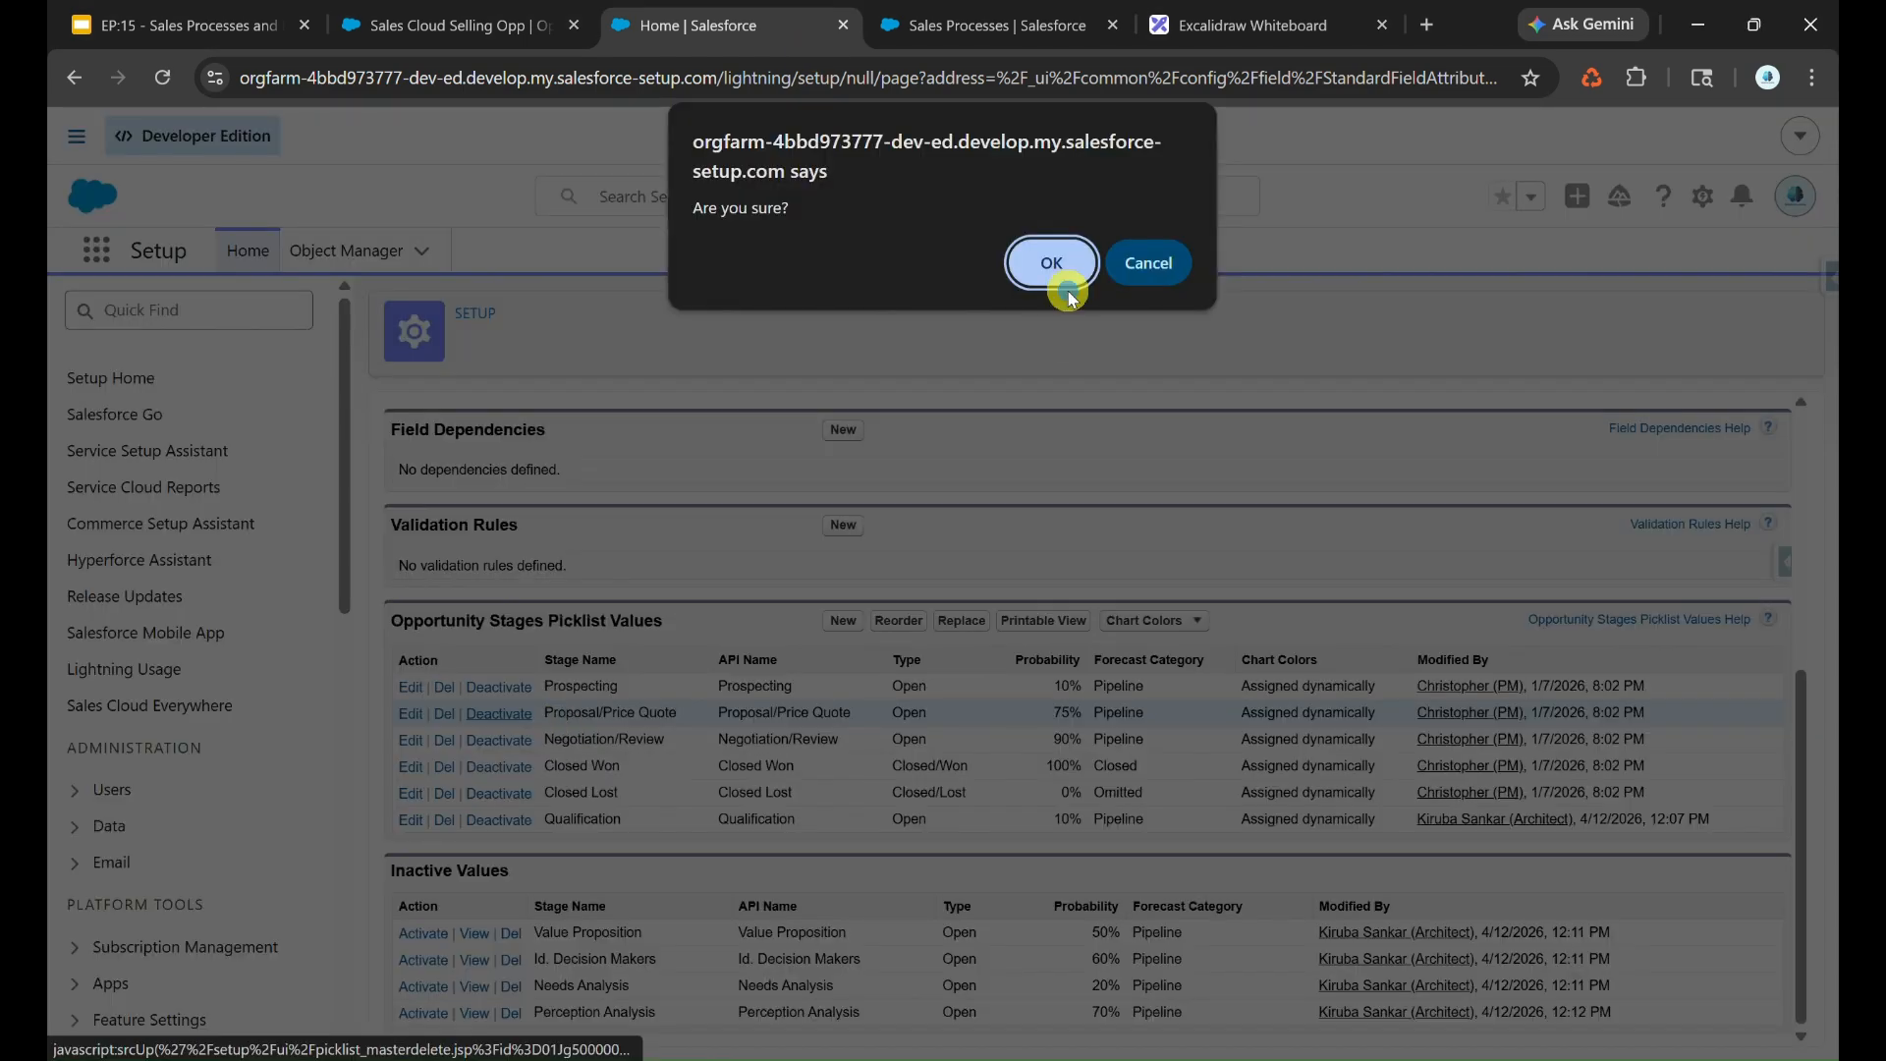
pyautogui.click(1061, 286)
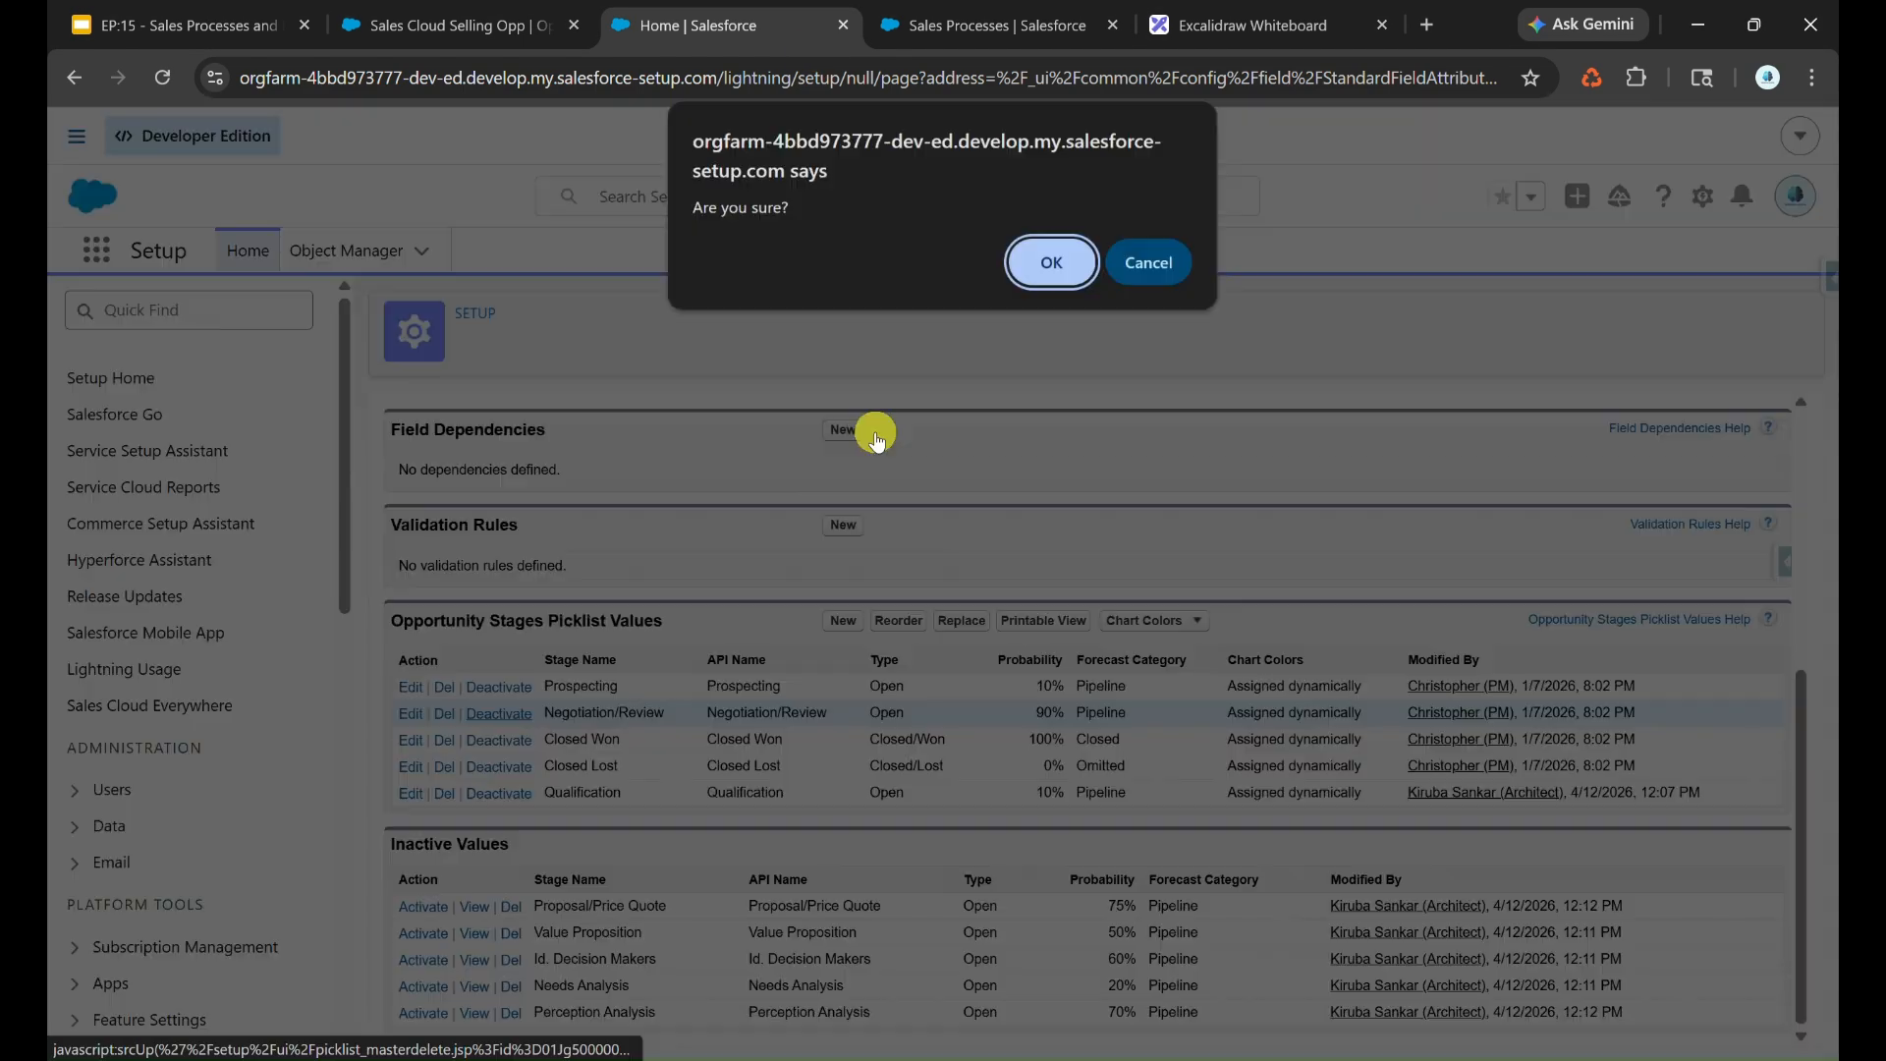
pyautogui.click(1043, 262)
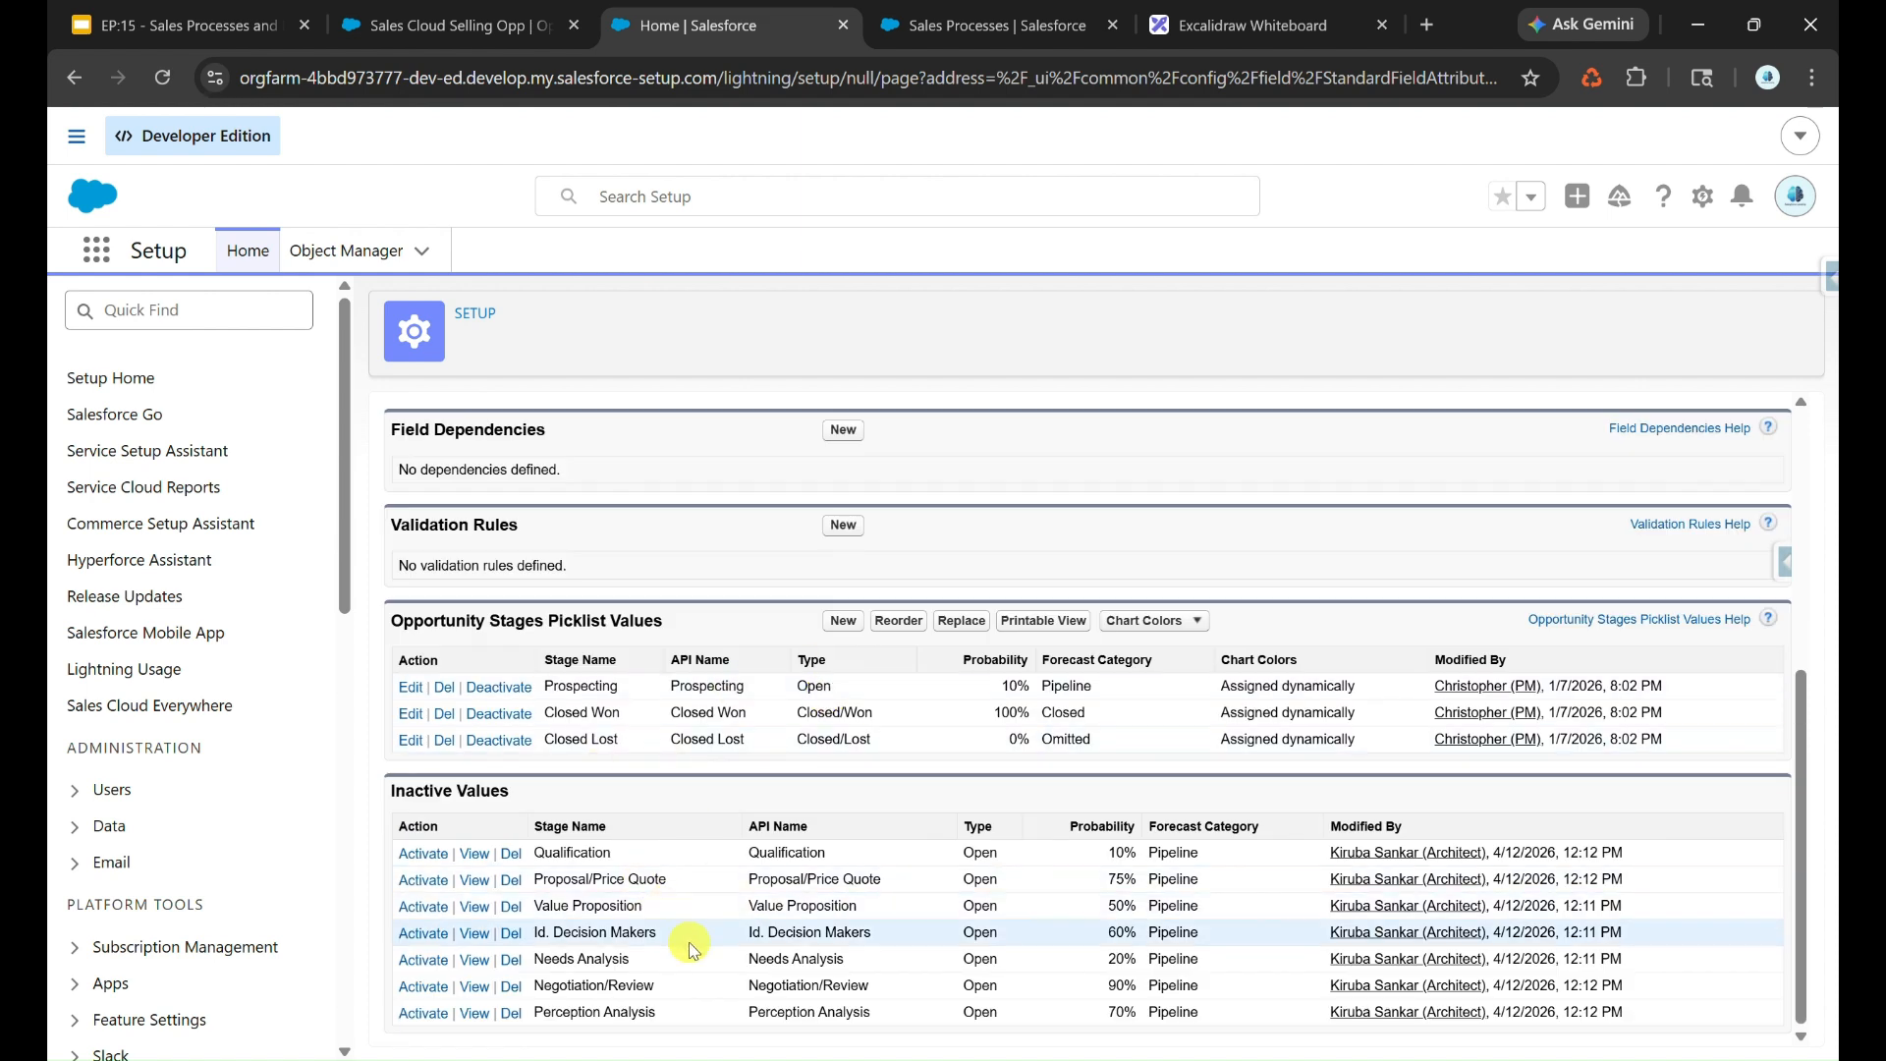
# Start a new opportunity stage and name it Initial Contact, copying the name from the Prospecting notes in Notepad.
pyautogui.click(842, 622)
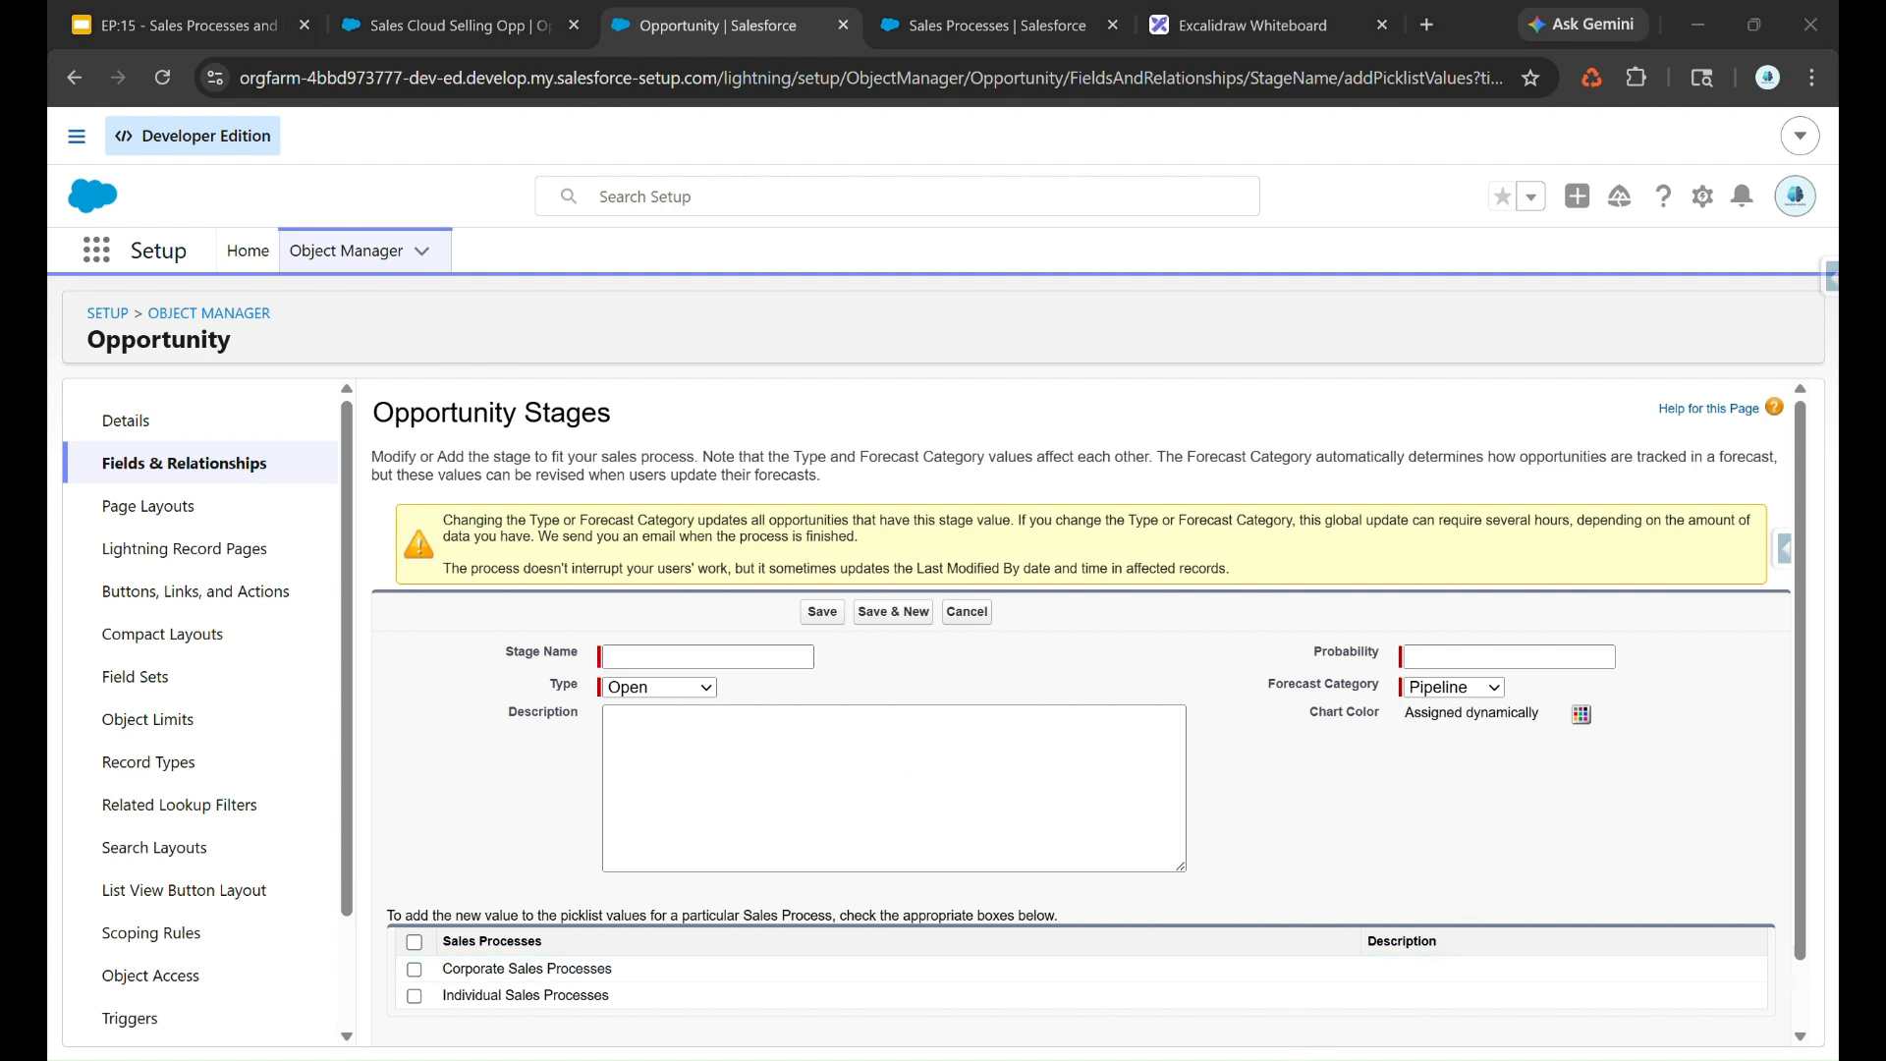
pyautogui.hotkey('alt', 'Tab')
pyautogui.click(1191, 737)
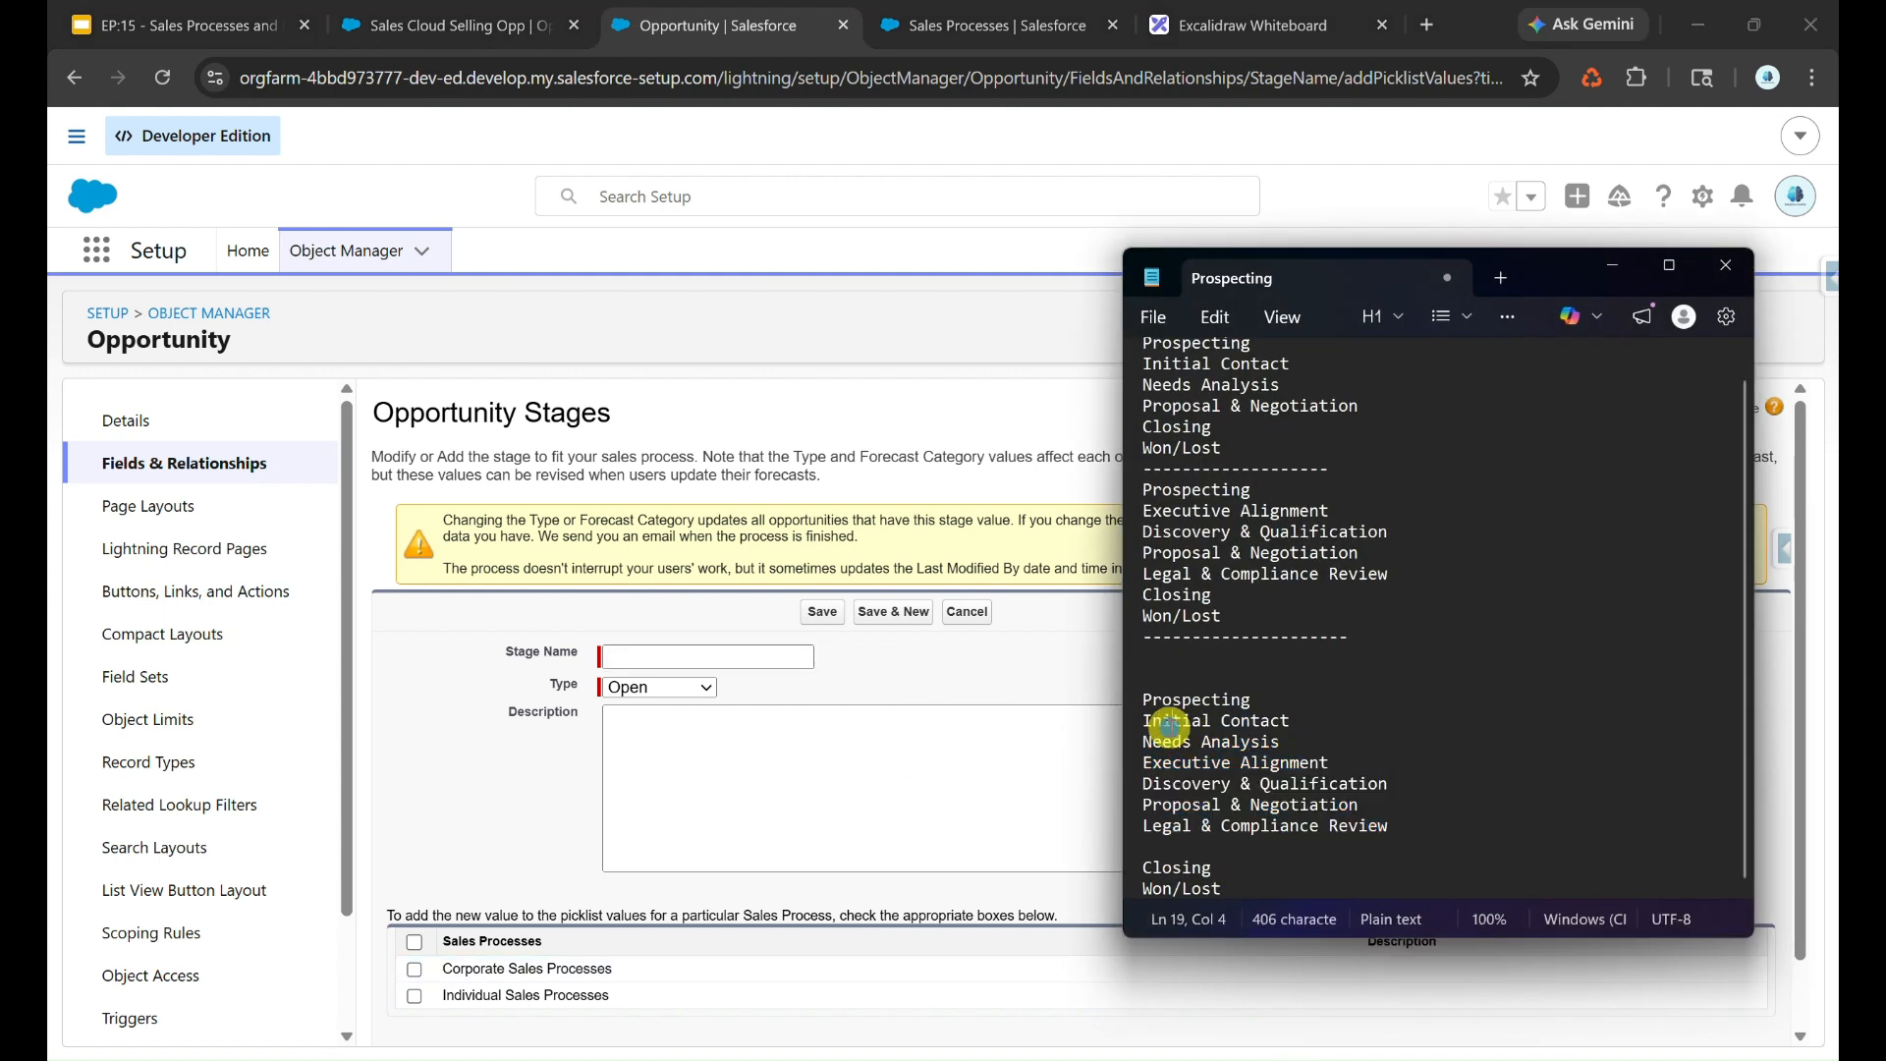
pyautogui.moveTo(1169, 727); pyautogui.dragTo(1286, 723)
pyautogui.hotkey('ctrl', 'c')
pyautogui.hotkey('alt', 'Tab')
pyautogui.hotkey('ctrl', 'v')
# Set the Initial Contact stage's probability to 15, include it in both sales processes, and save it with another new stage form.
pyautogui.click(1430, 652)
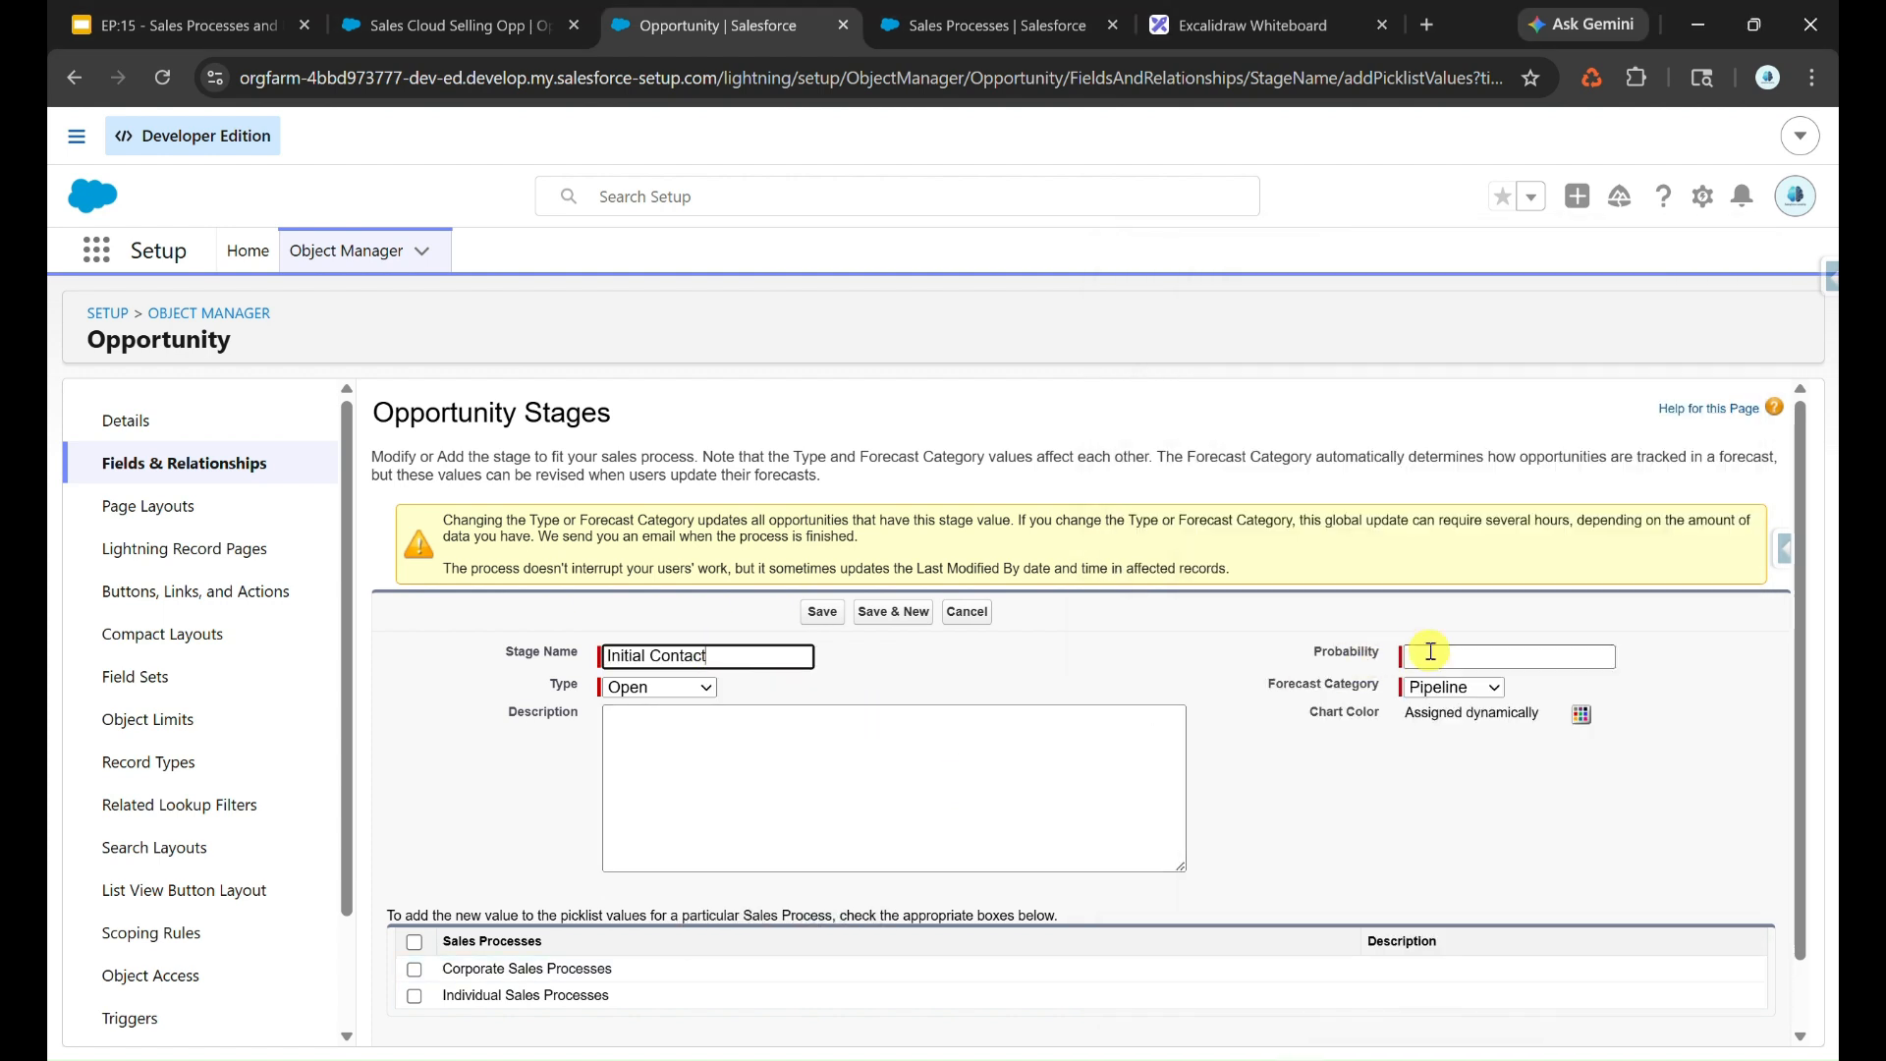
pyautogui.click(1430, 651)
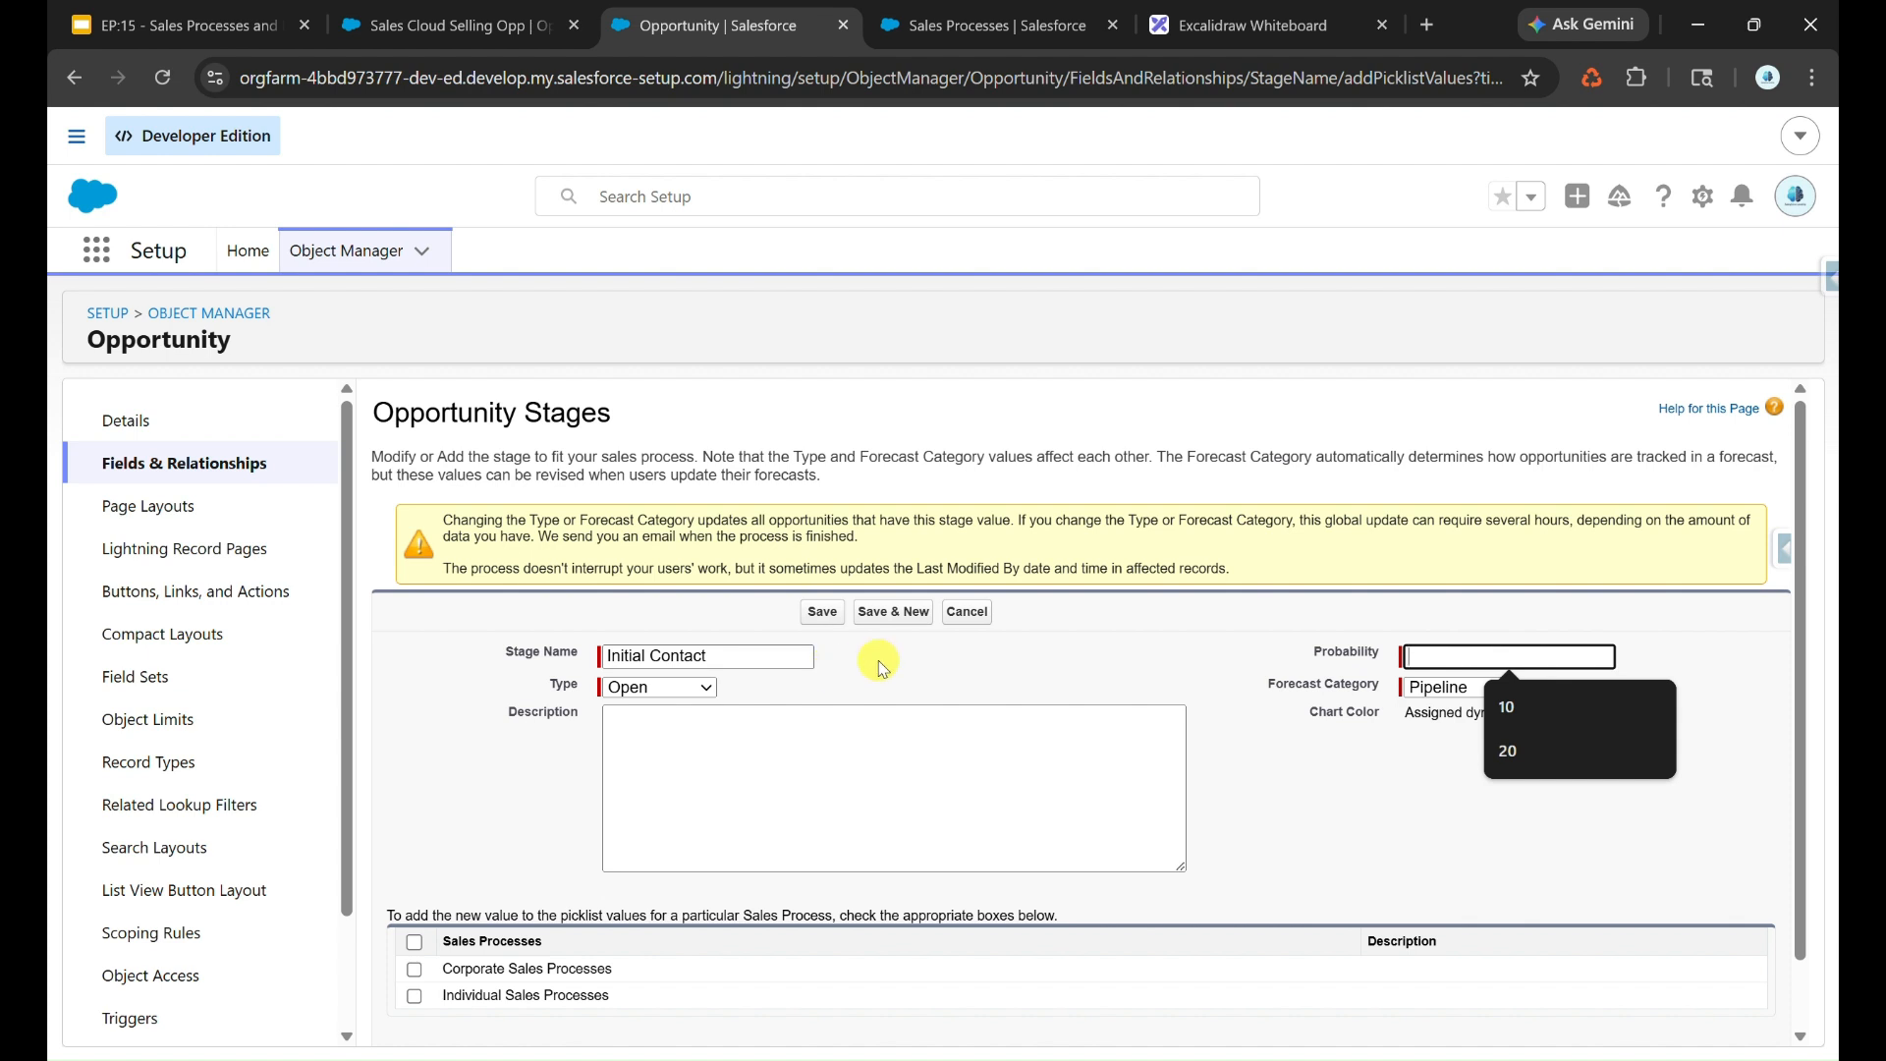
pyautogui.write('5')
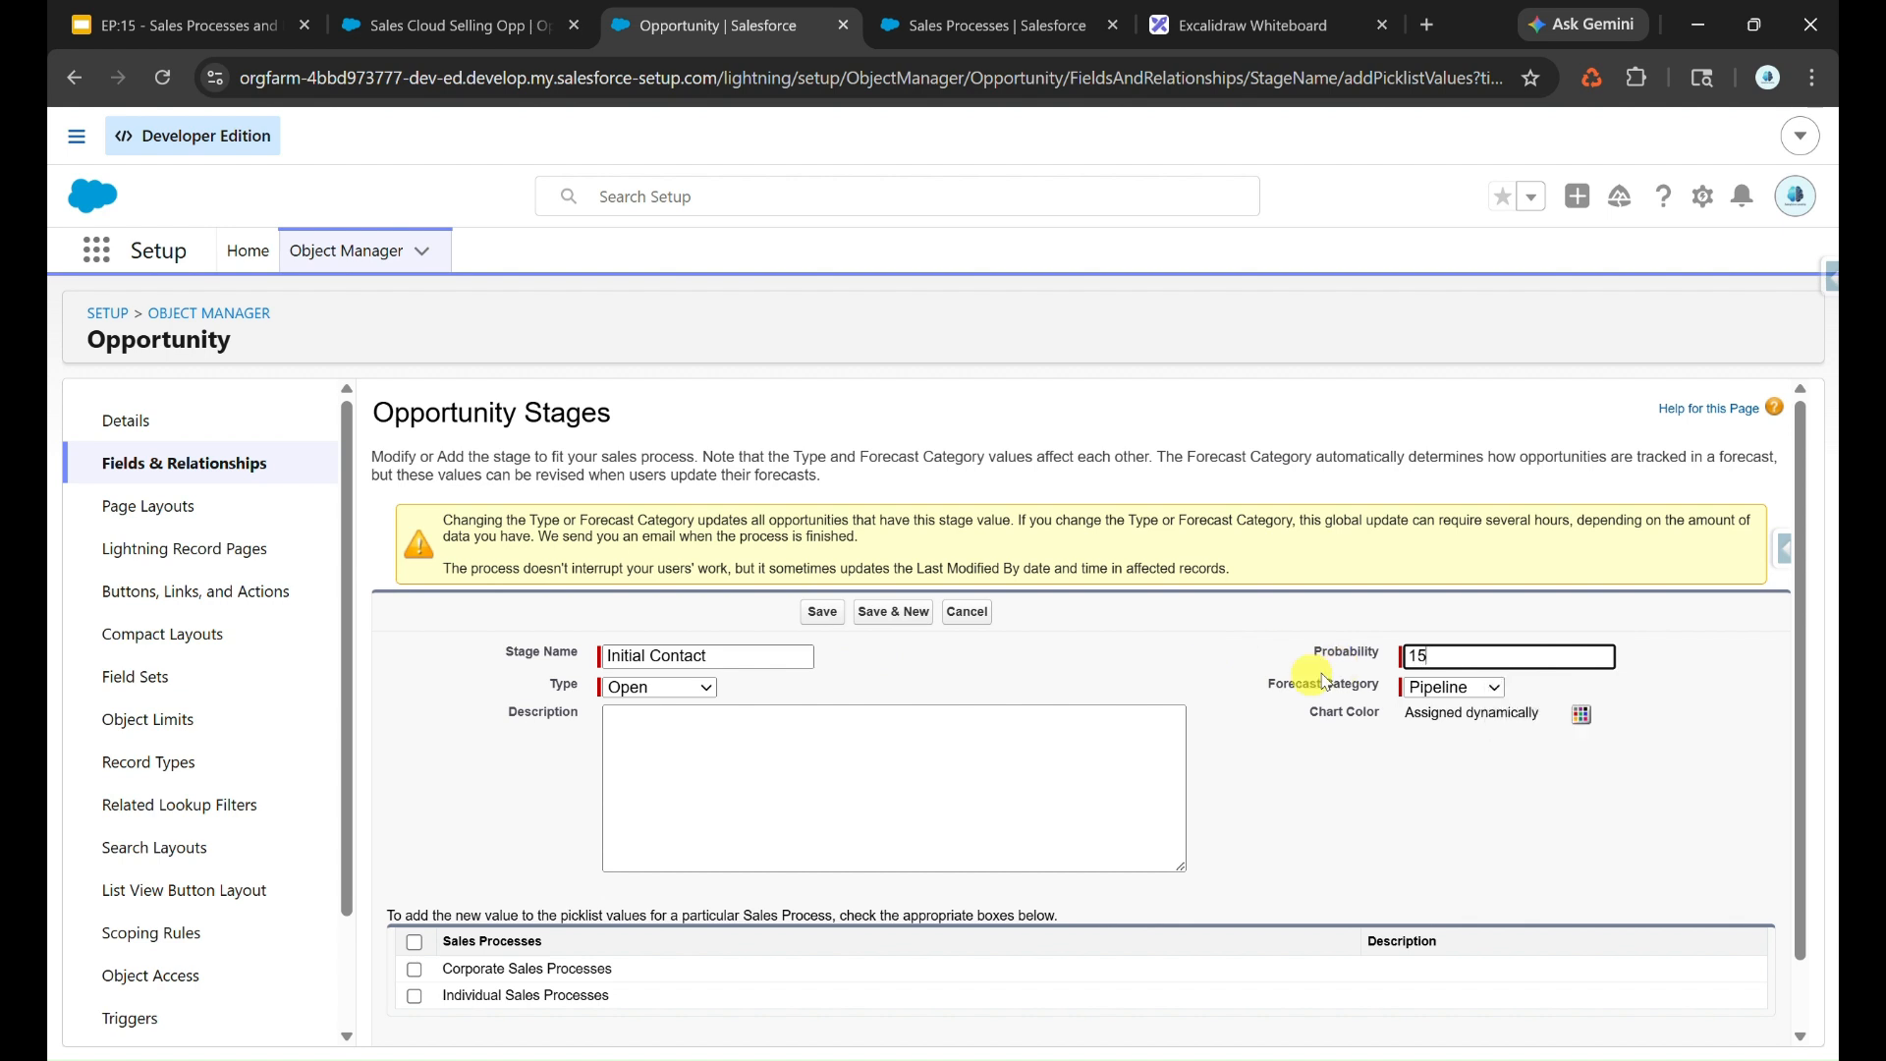
pyautogui.scroll(-1, 550, 860)
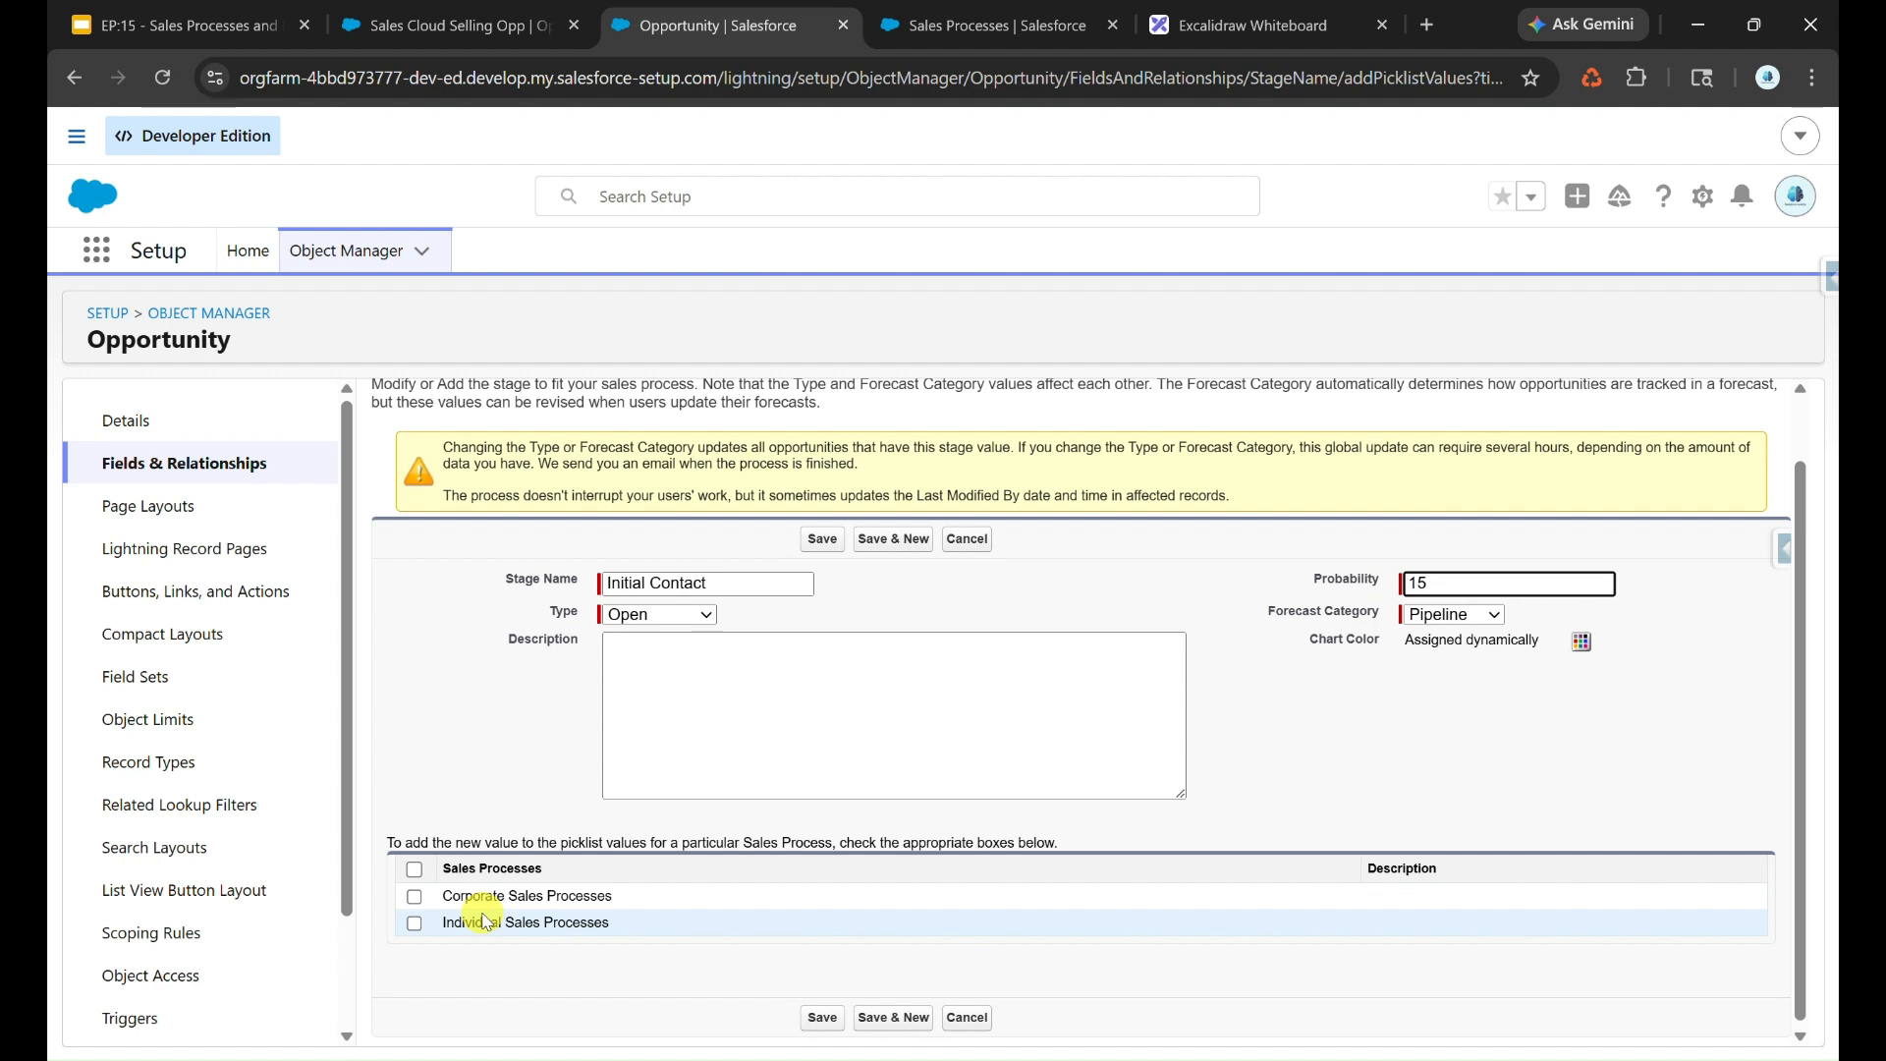
pyautogui.click(415, 869)
pyautogui.click(892, 1017)
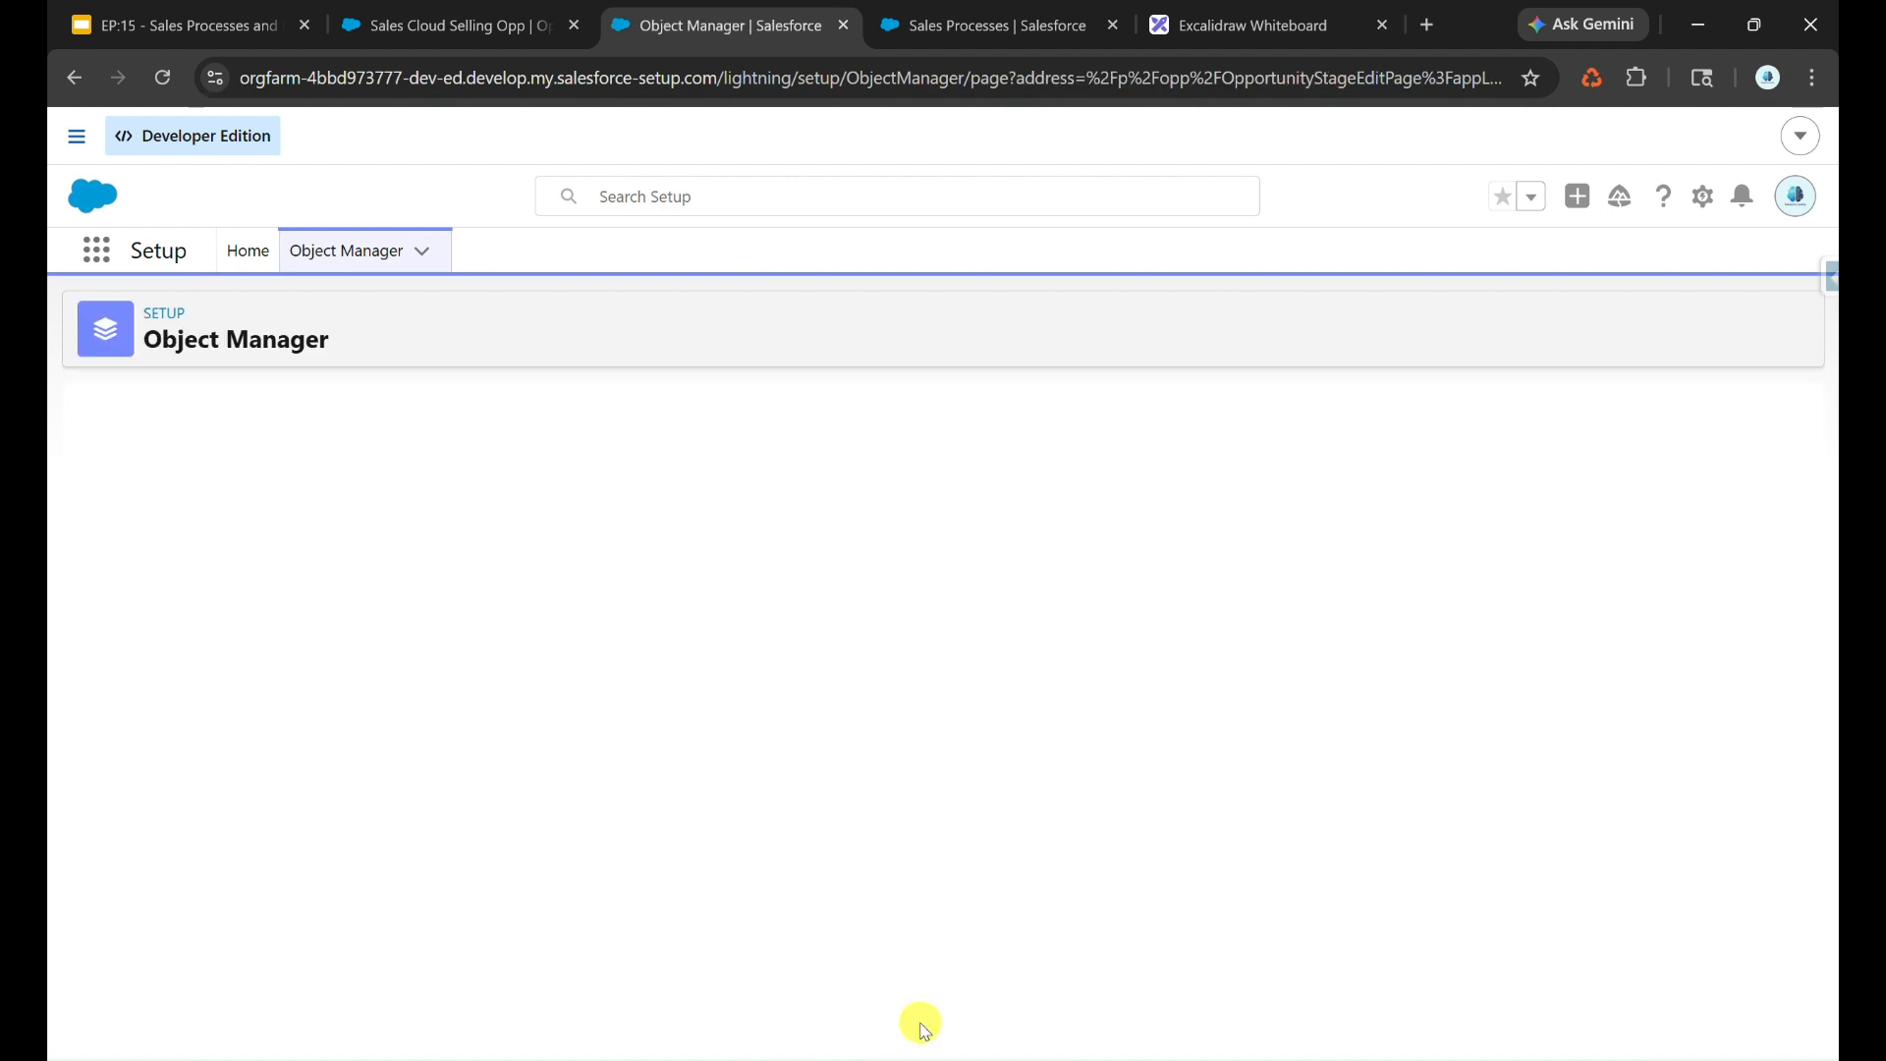
# Try to add Needs Analysis as a new stage, copying its name from the Prospecting notes in Notepad.
pyautogui.click(1316, 1058)
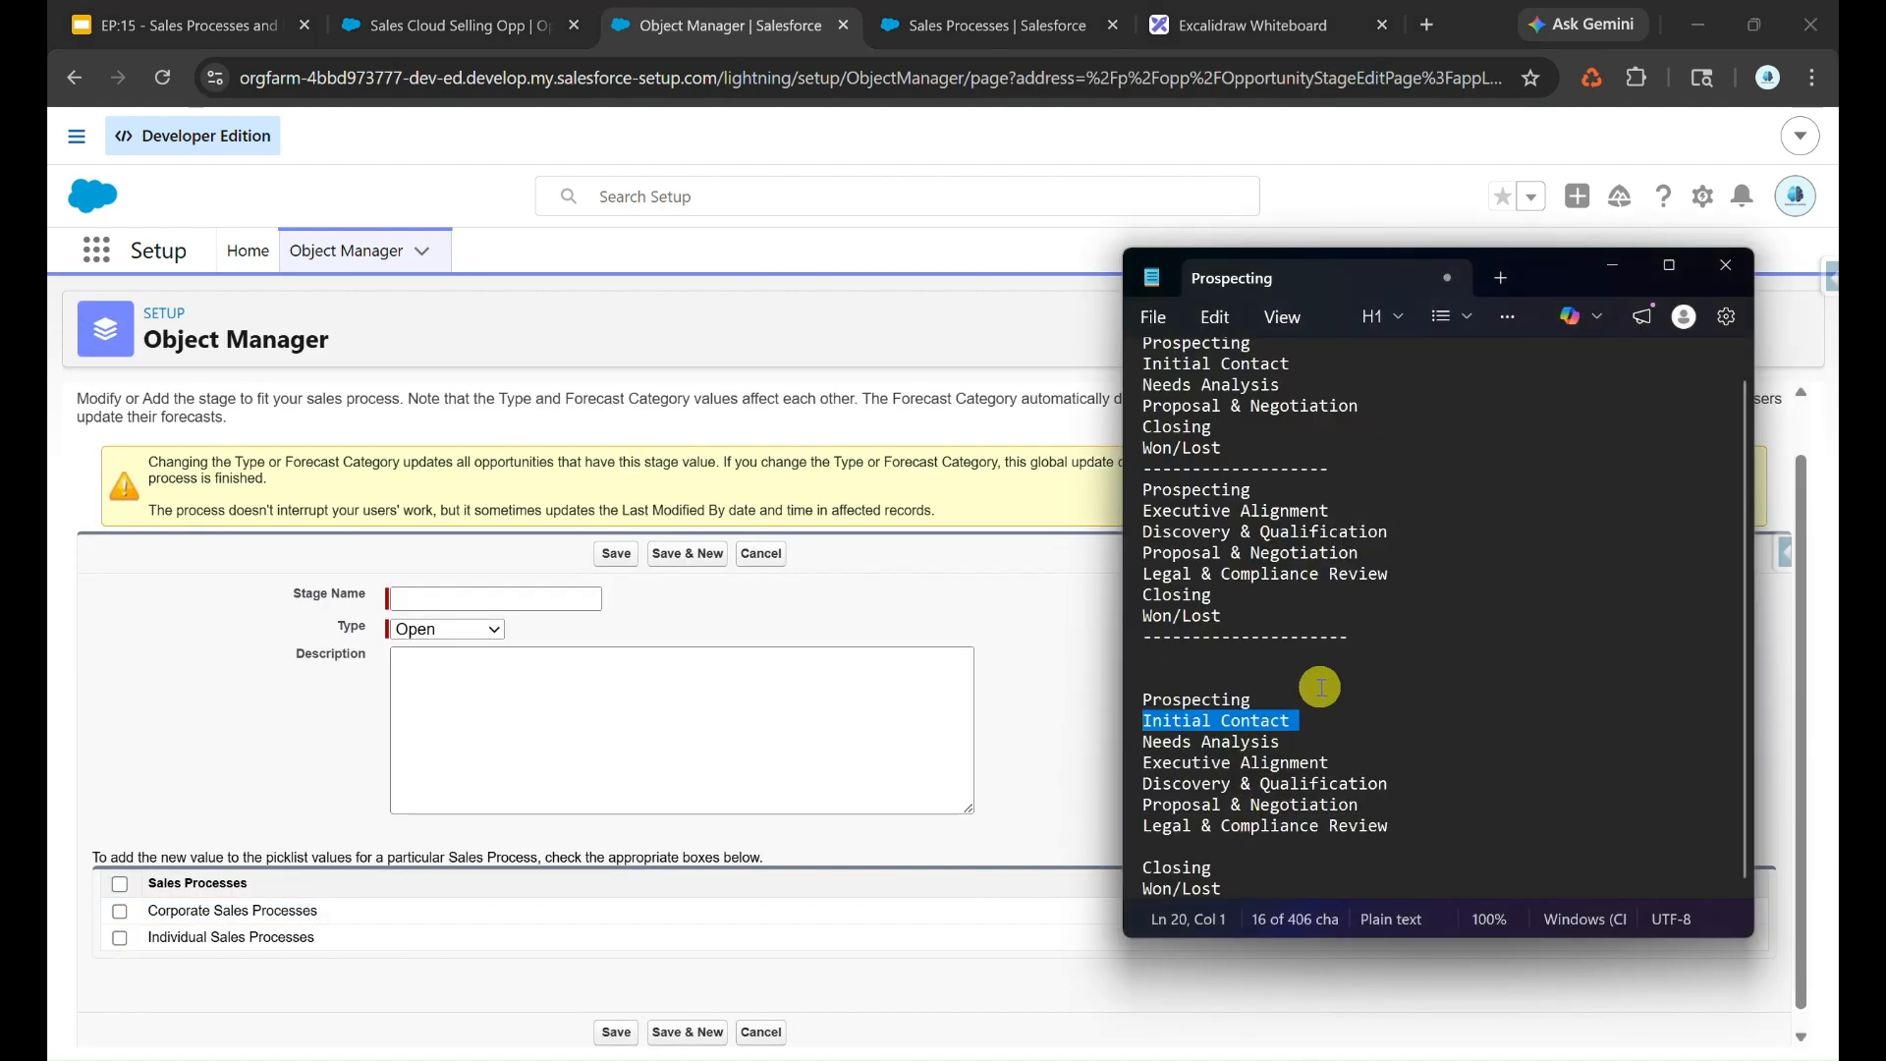
pyautogui.doubleClick(1239, 741)
pyautogui.tripleClick(1239, 738)
pyautogui.hotkey('ctrl', 'c')
pyautogui.click(1115, 720)
pyautogui.click(442, 598)
pyautogui.hotkey('ctrl', 'v')
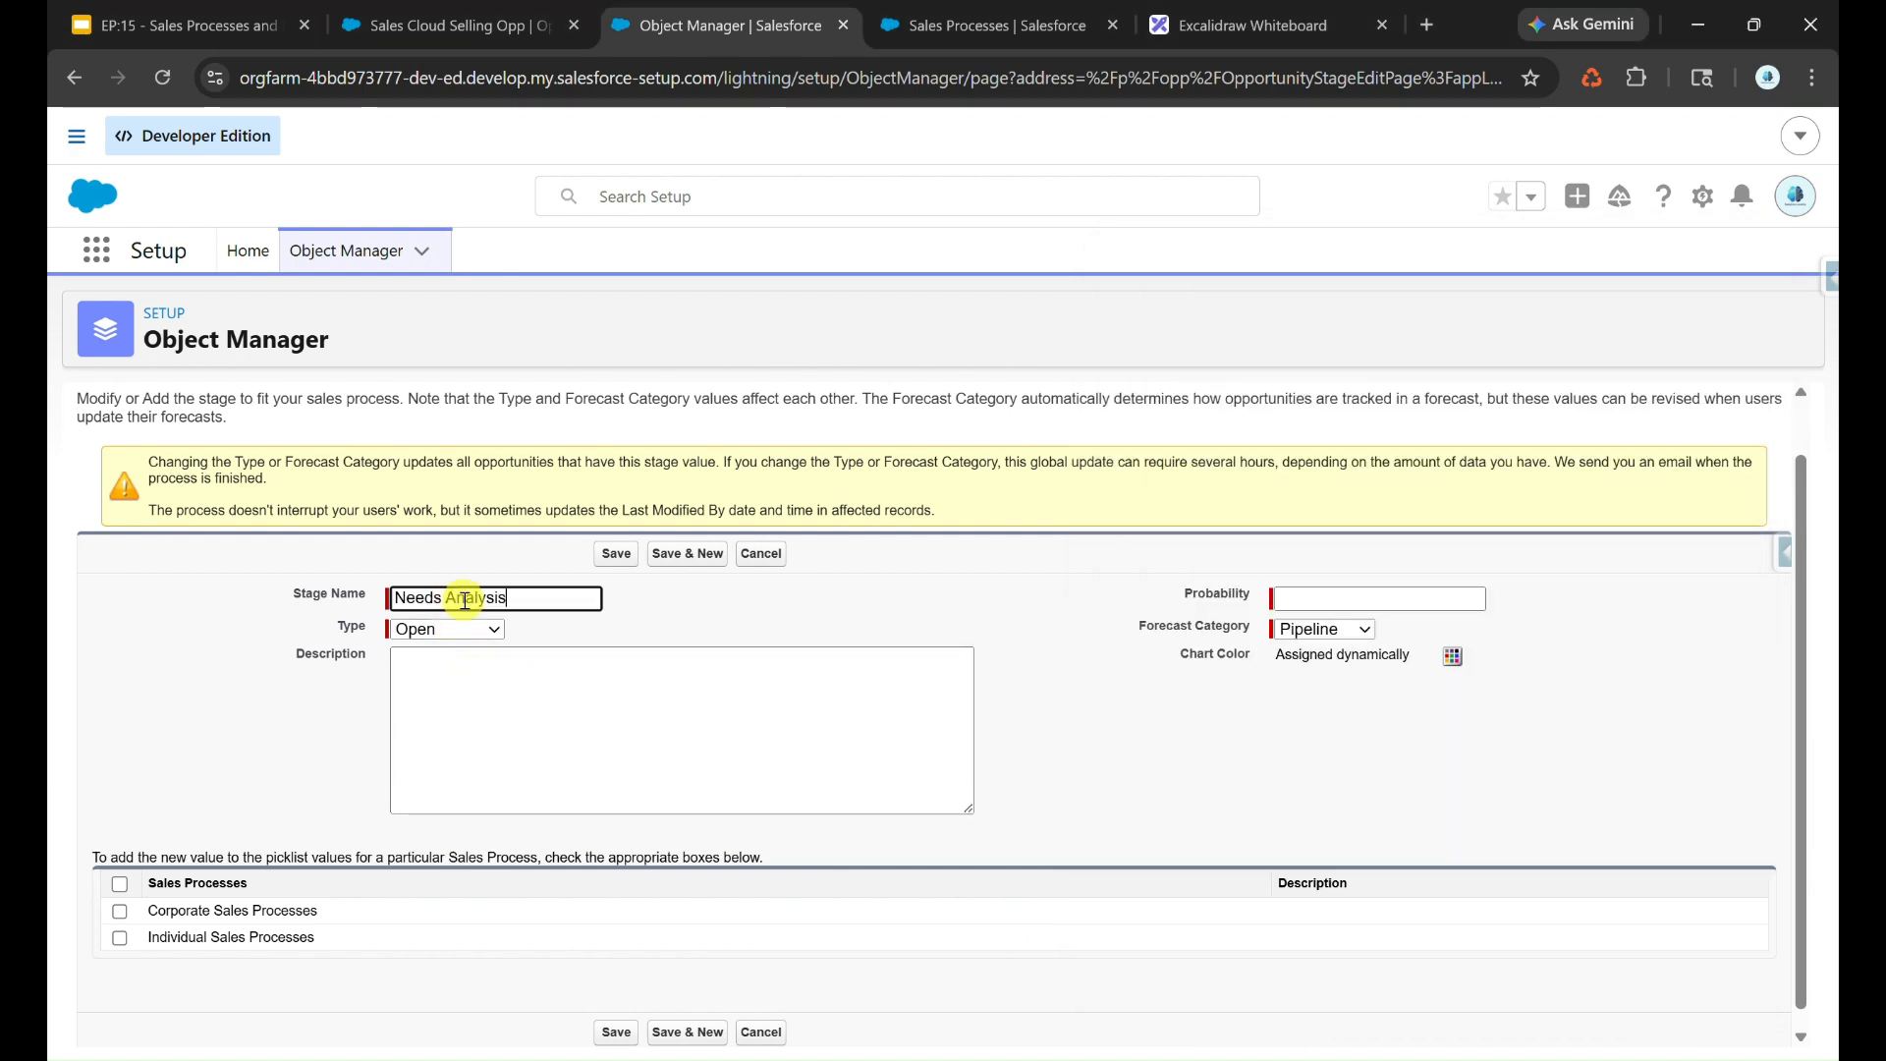
pyautogui.click(1318, 596)
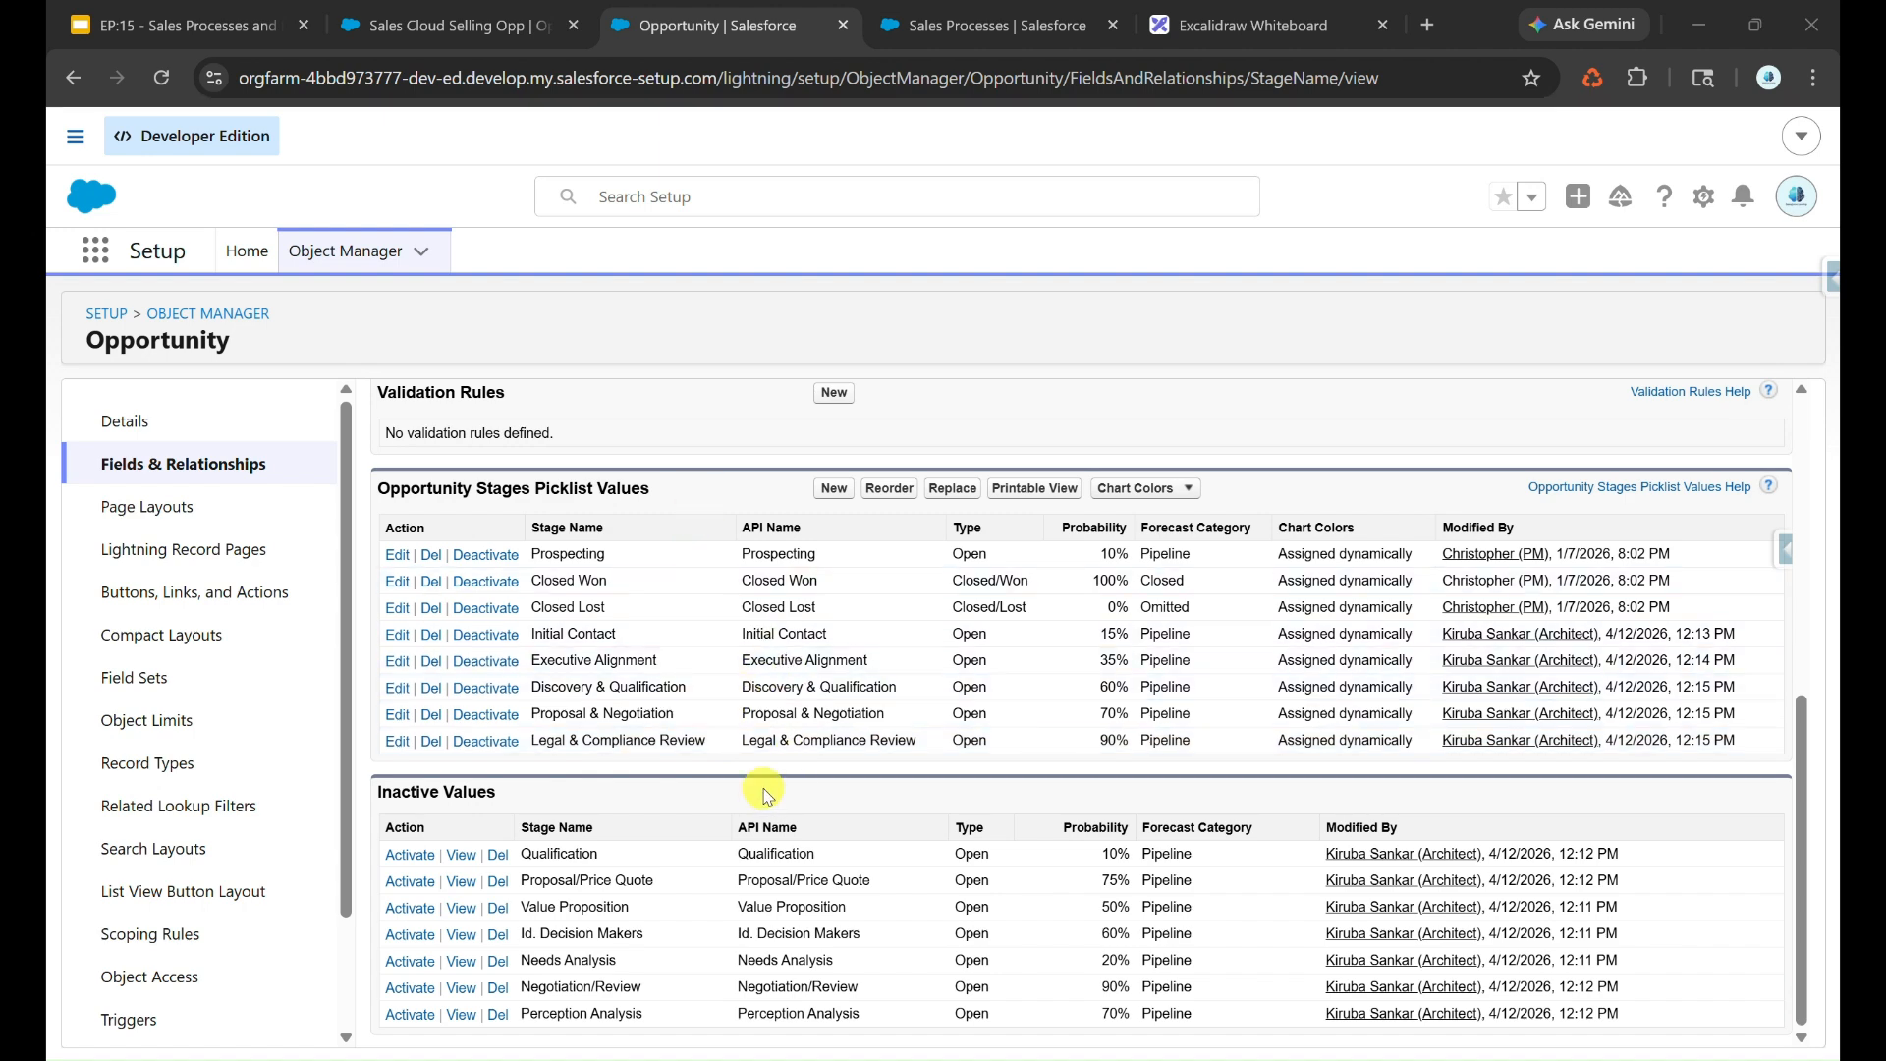
# Reorder the stages so Needs Analysis follows Initial Contact and Closed Won and Closed Lost come last, check against the notes, and save.
pyautogui.click(888, 490)
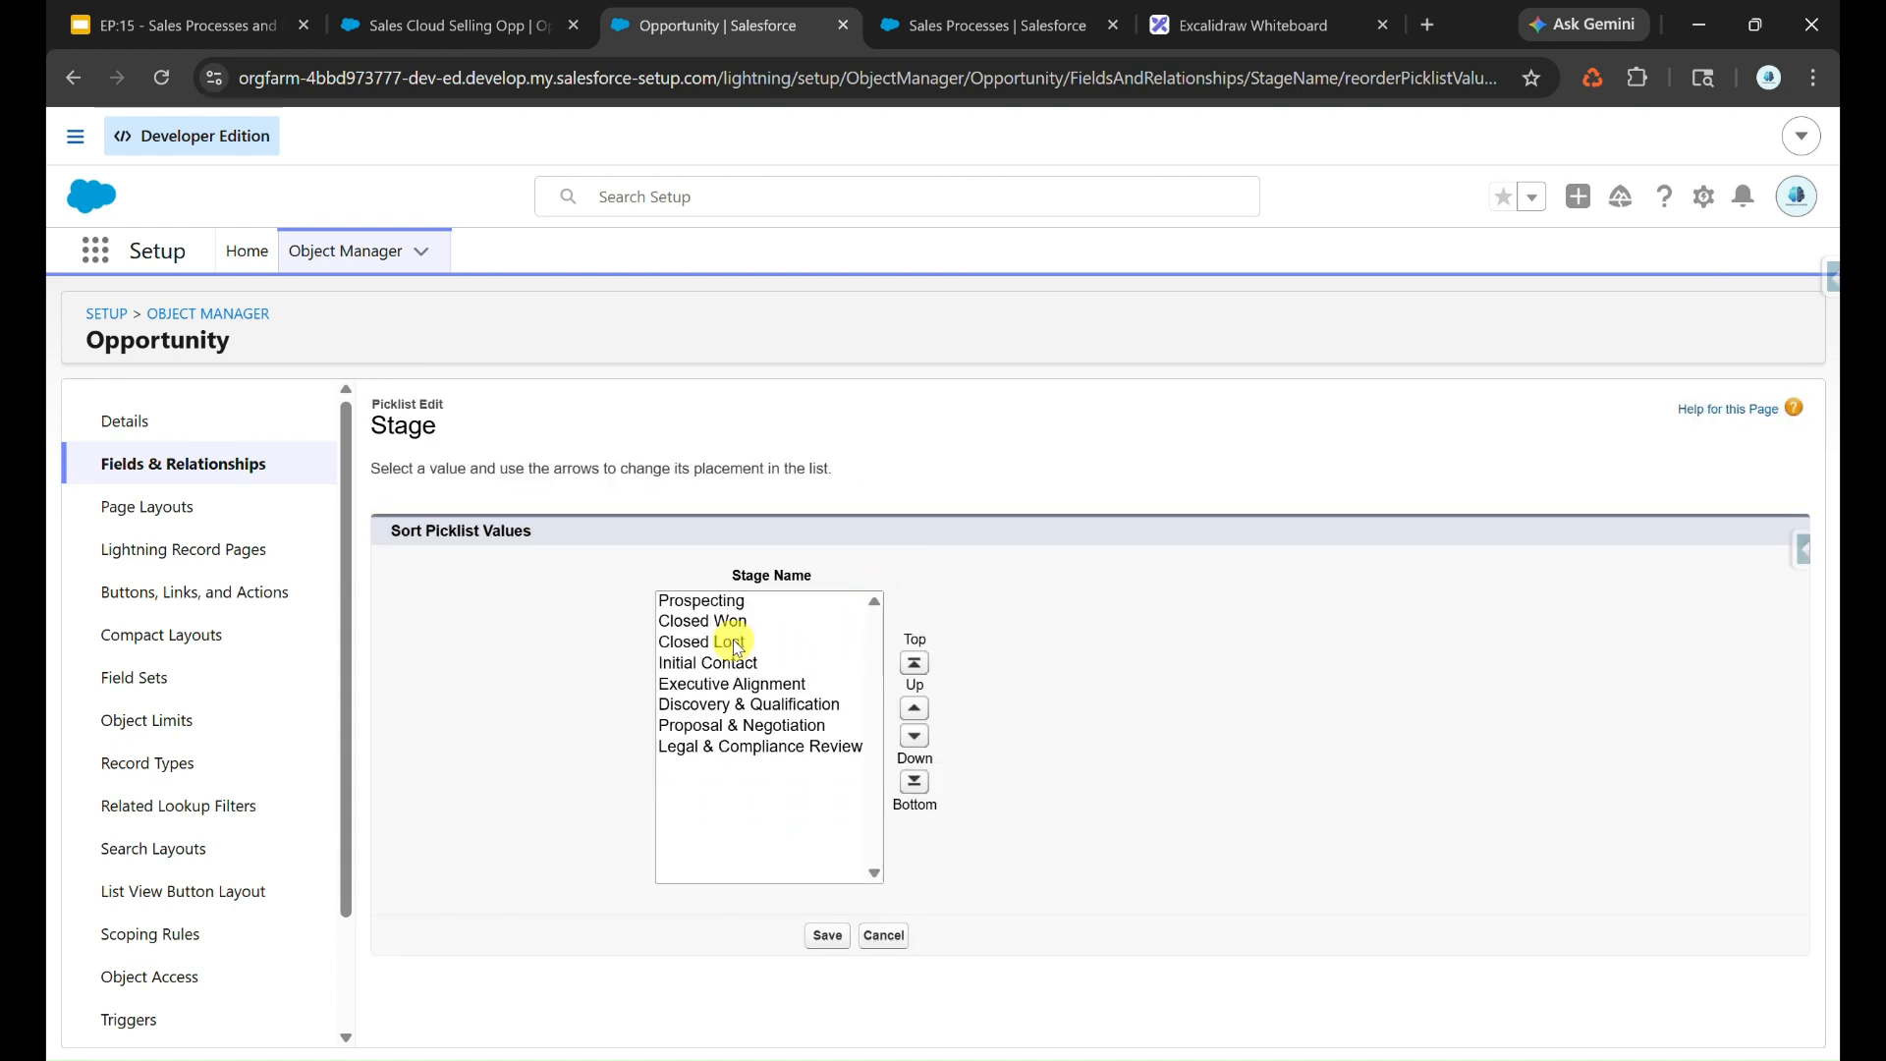
pyautogui.click(759, 625)
pyautogui.keyDown('shift'); pyautogui.click(775, 642); pyautogui.keyUp('shift')
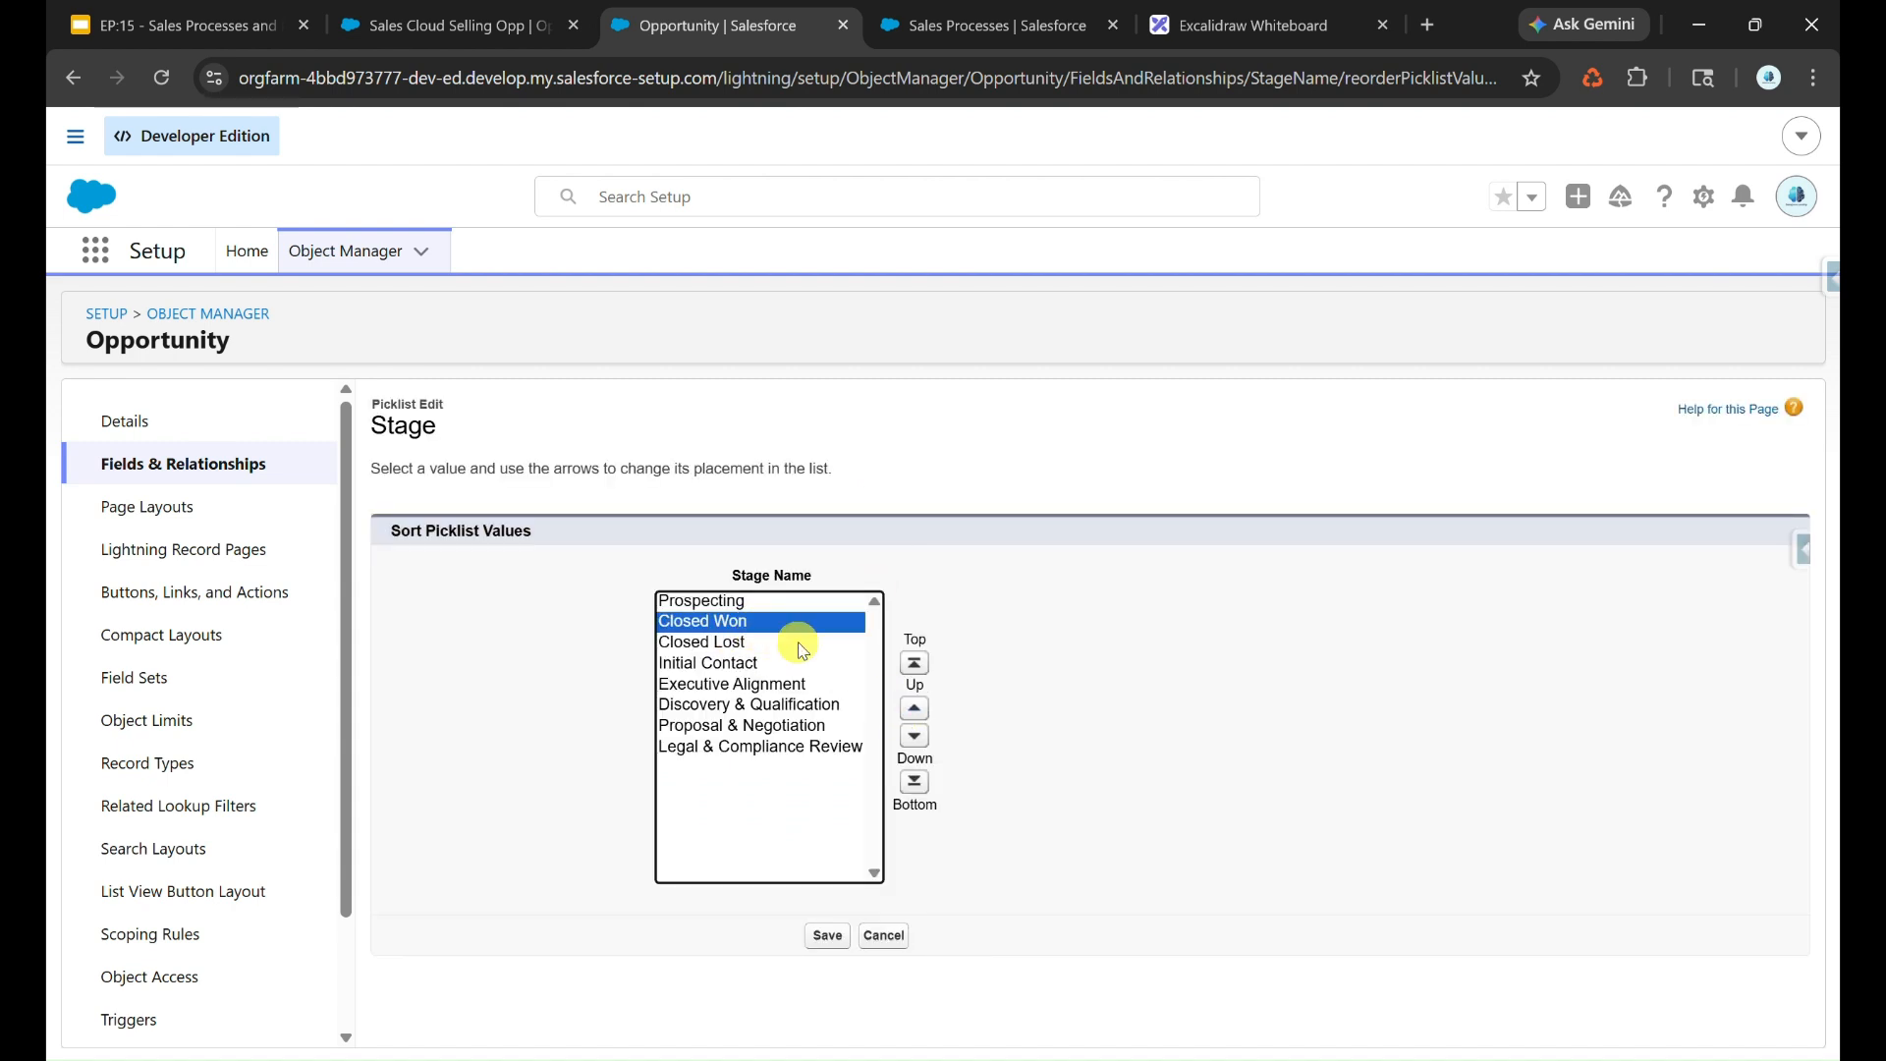
pyautogui.click(914, 779)
pyautogui.click(1276, 1057)
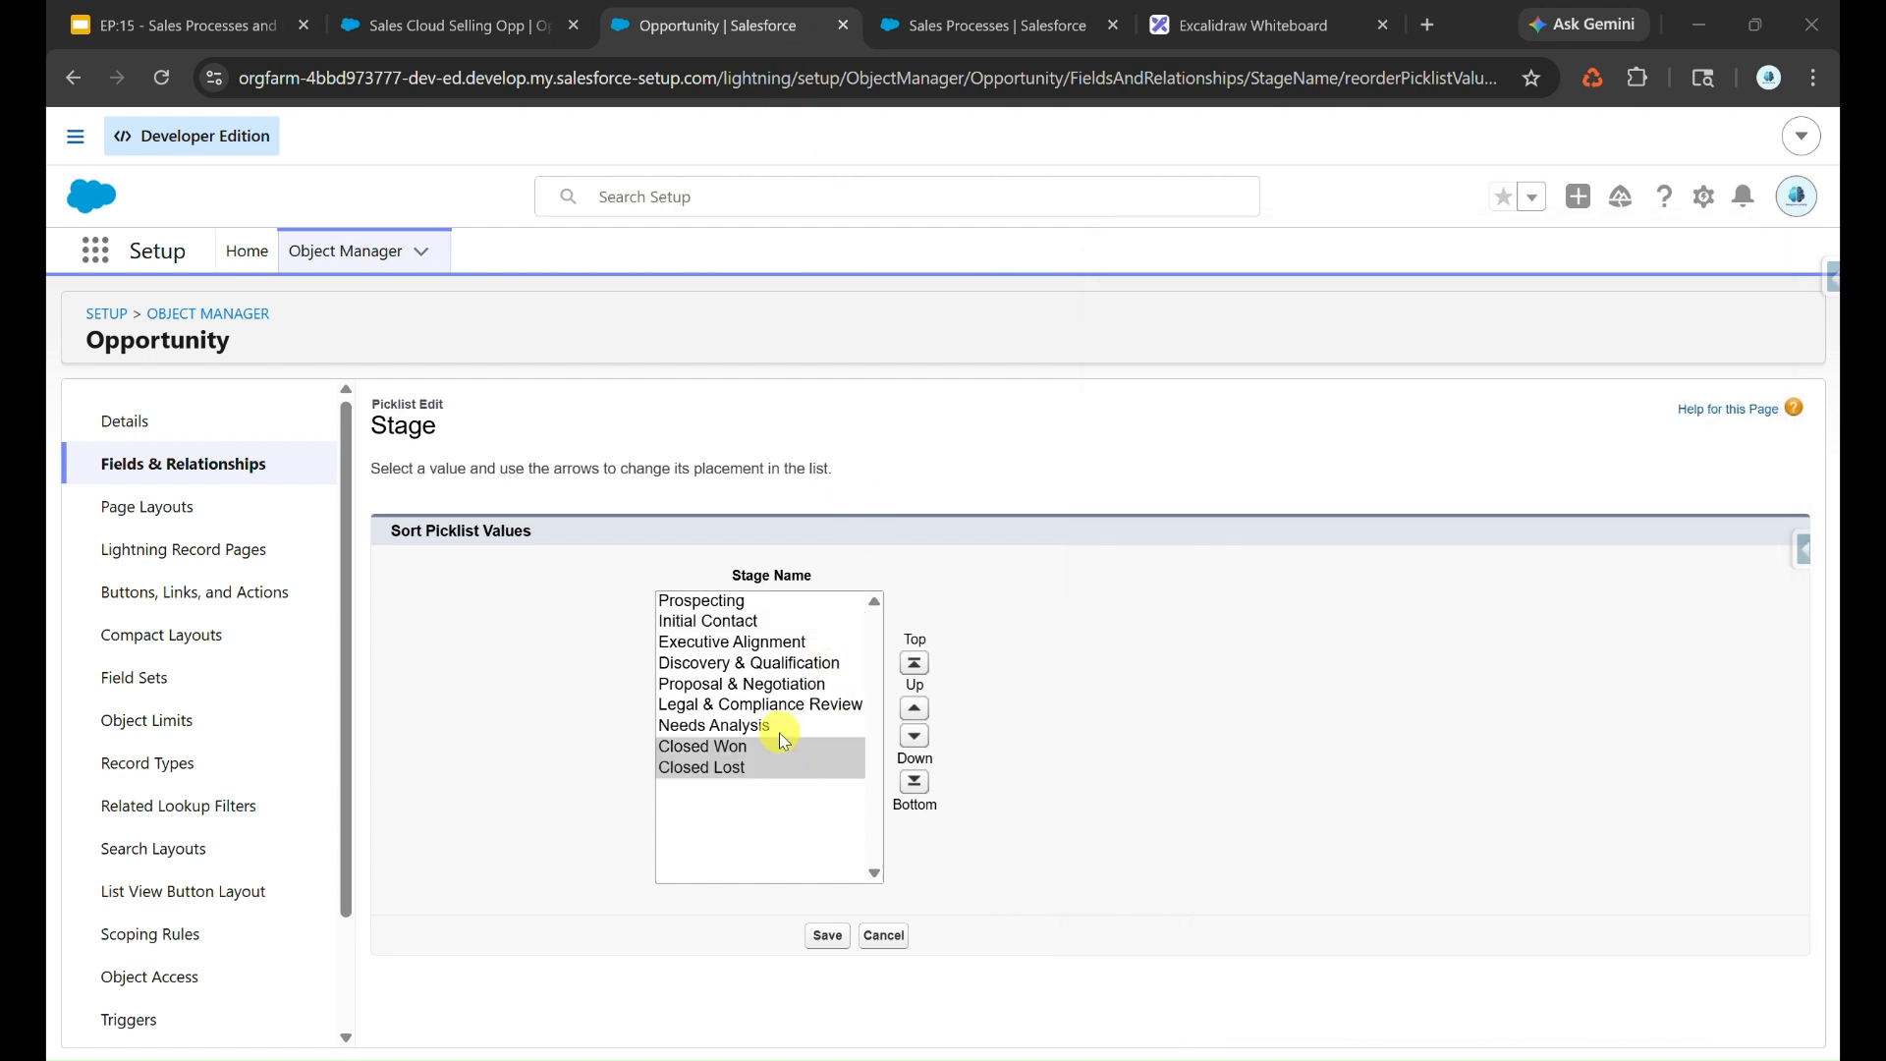
pyautogui.click(915, 708)
pyautogui.hotkey('alt', 'Tab')
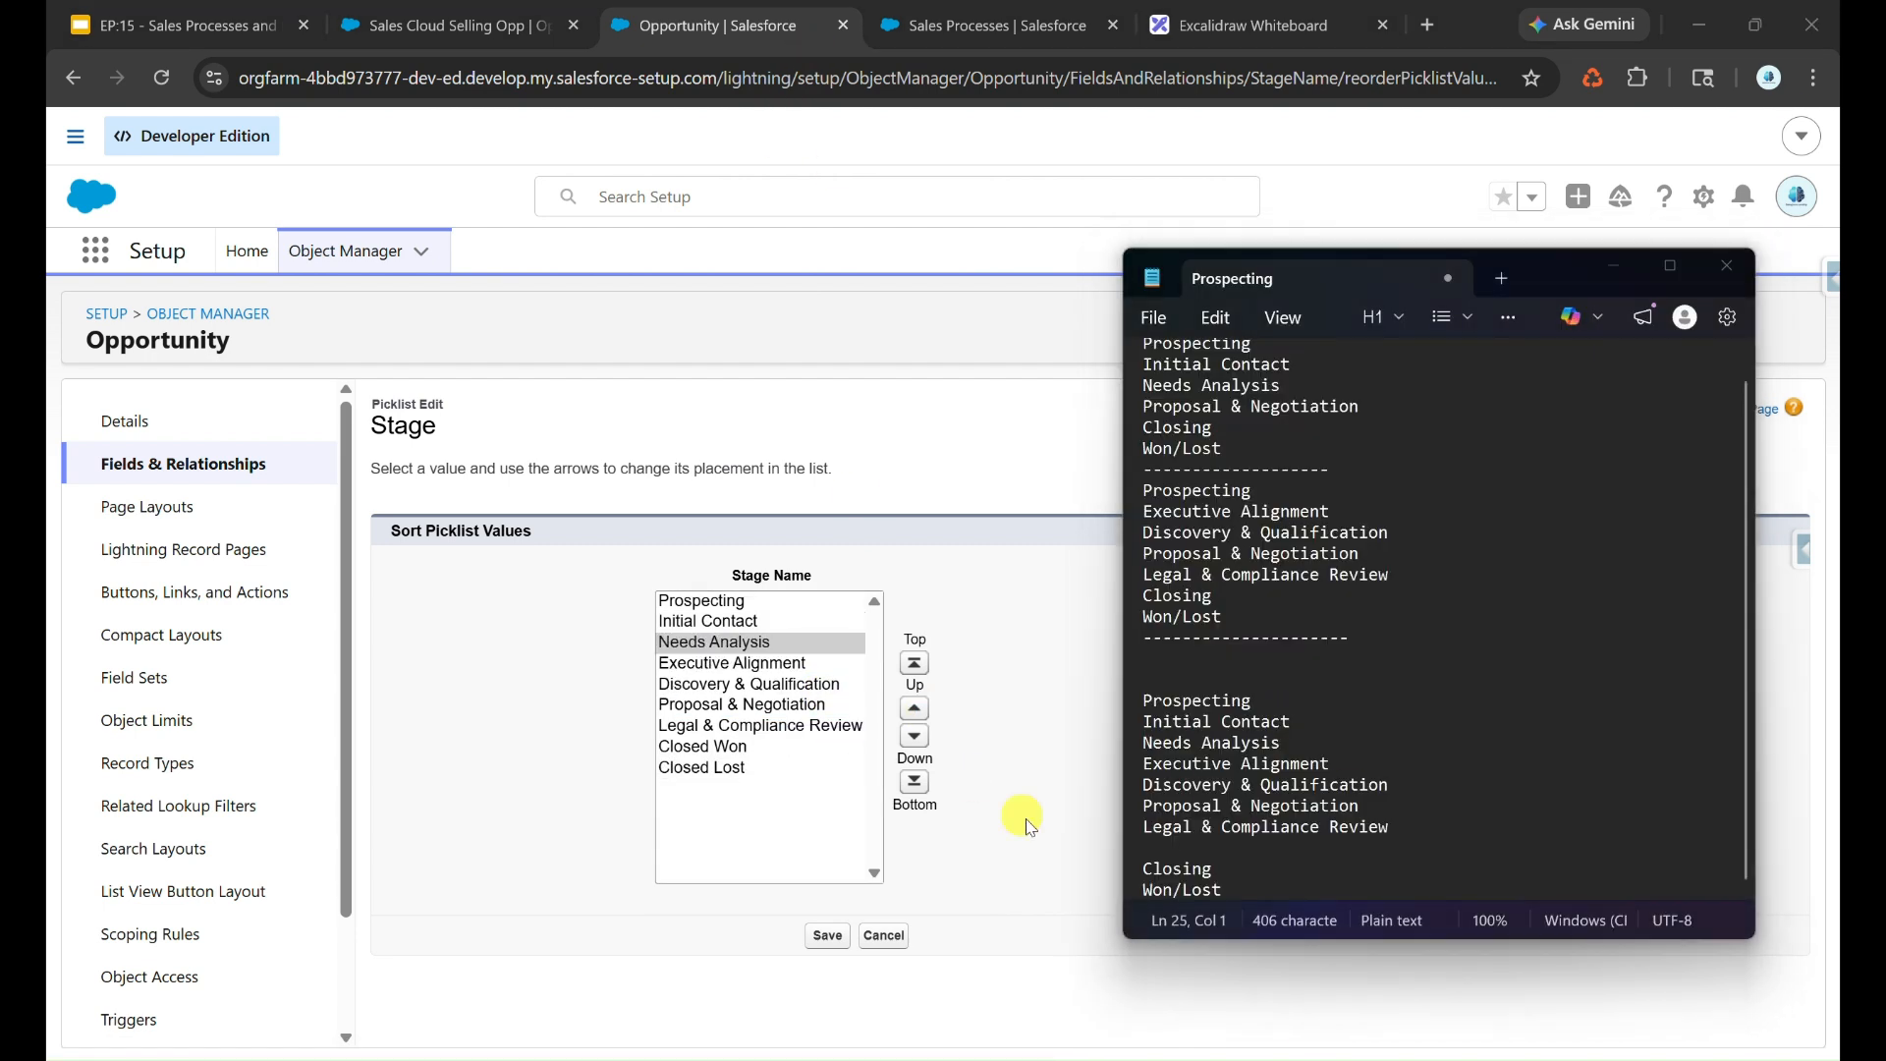
pyautogui.click(935, 871)
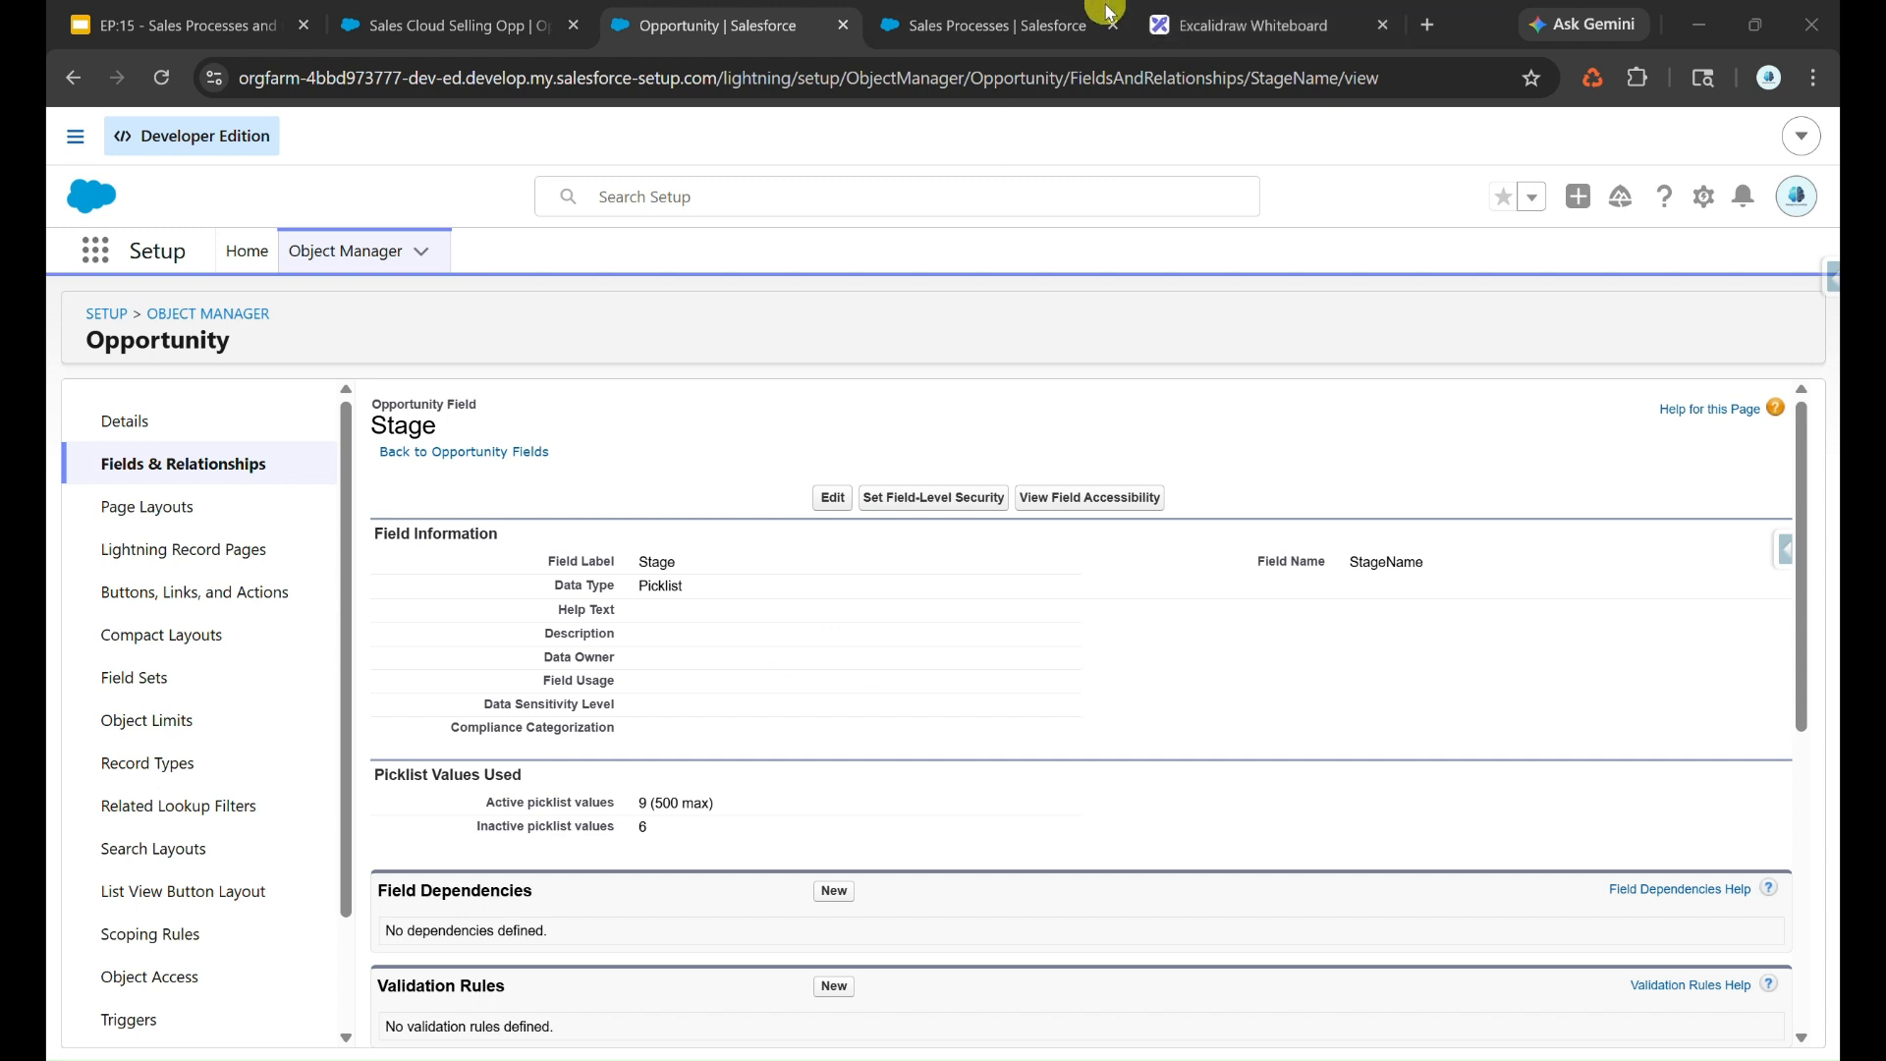
# Open Corporate Sales Processes and compare its selected stages with the Corporate Users flow on the Excalidraw whiteboard.
pyautogui.click(1112, 14)
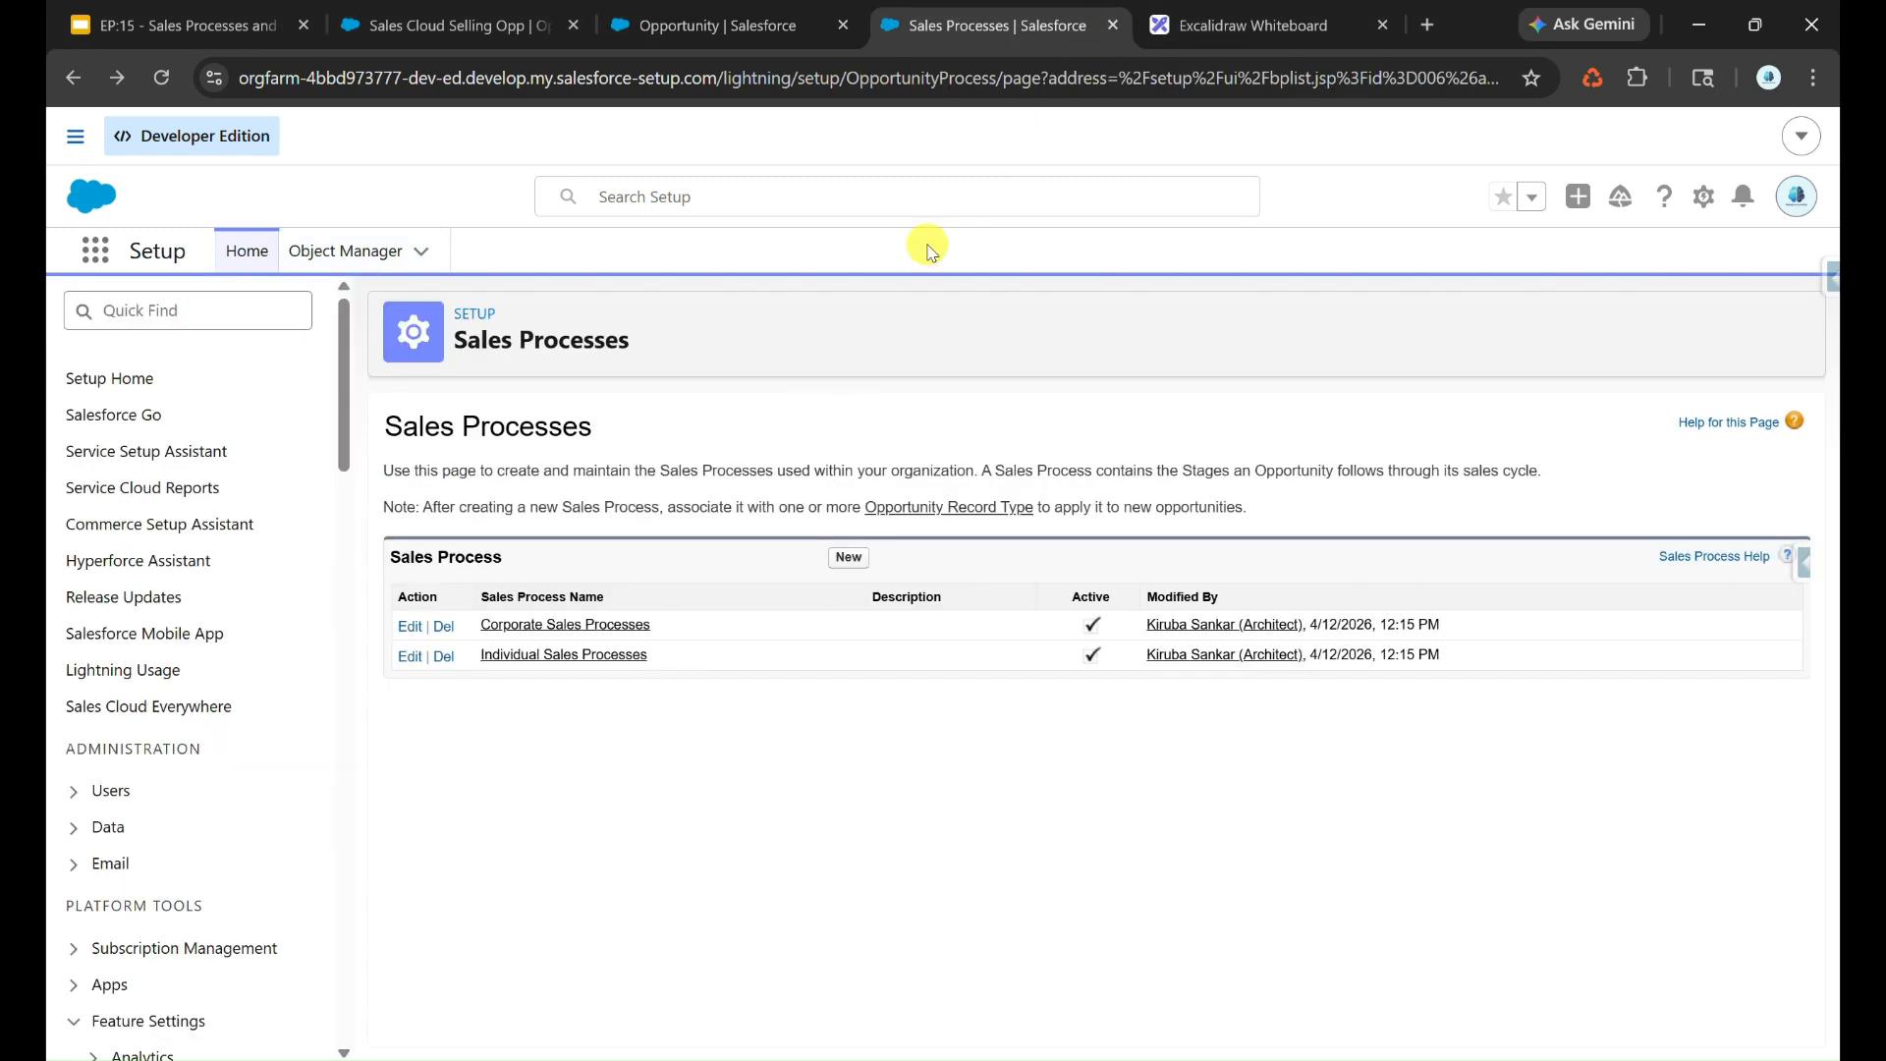
pyautogui.moveTo(1105, 12); pyautogui.dragTo(825, 8)
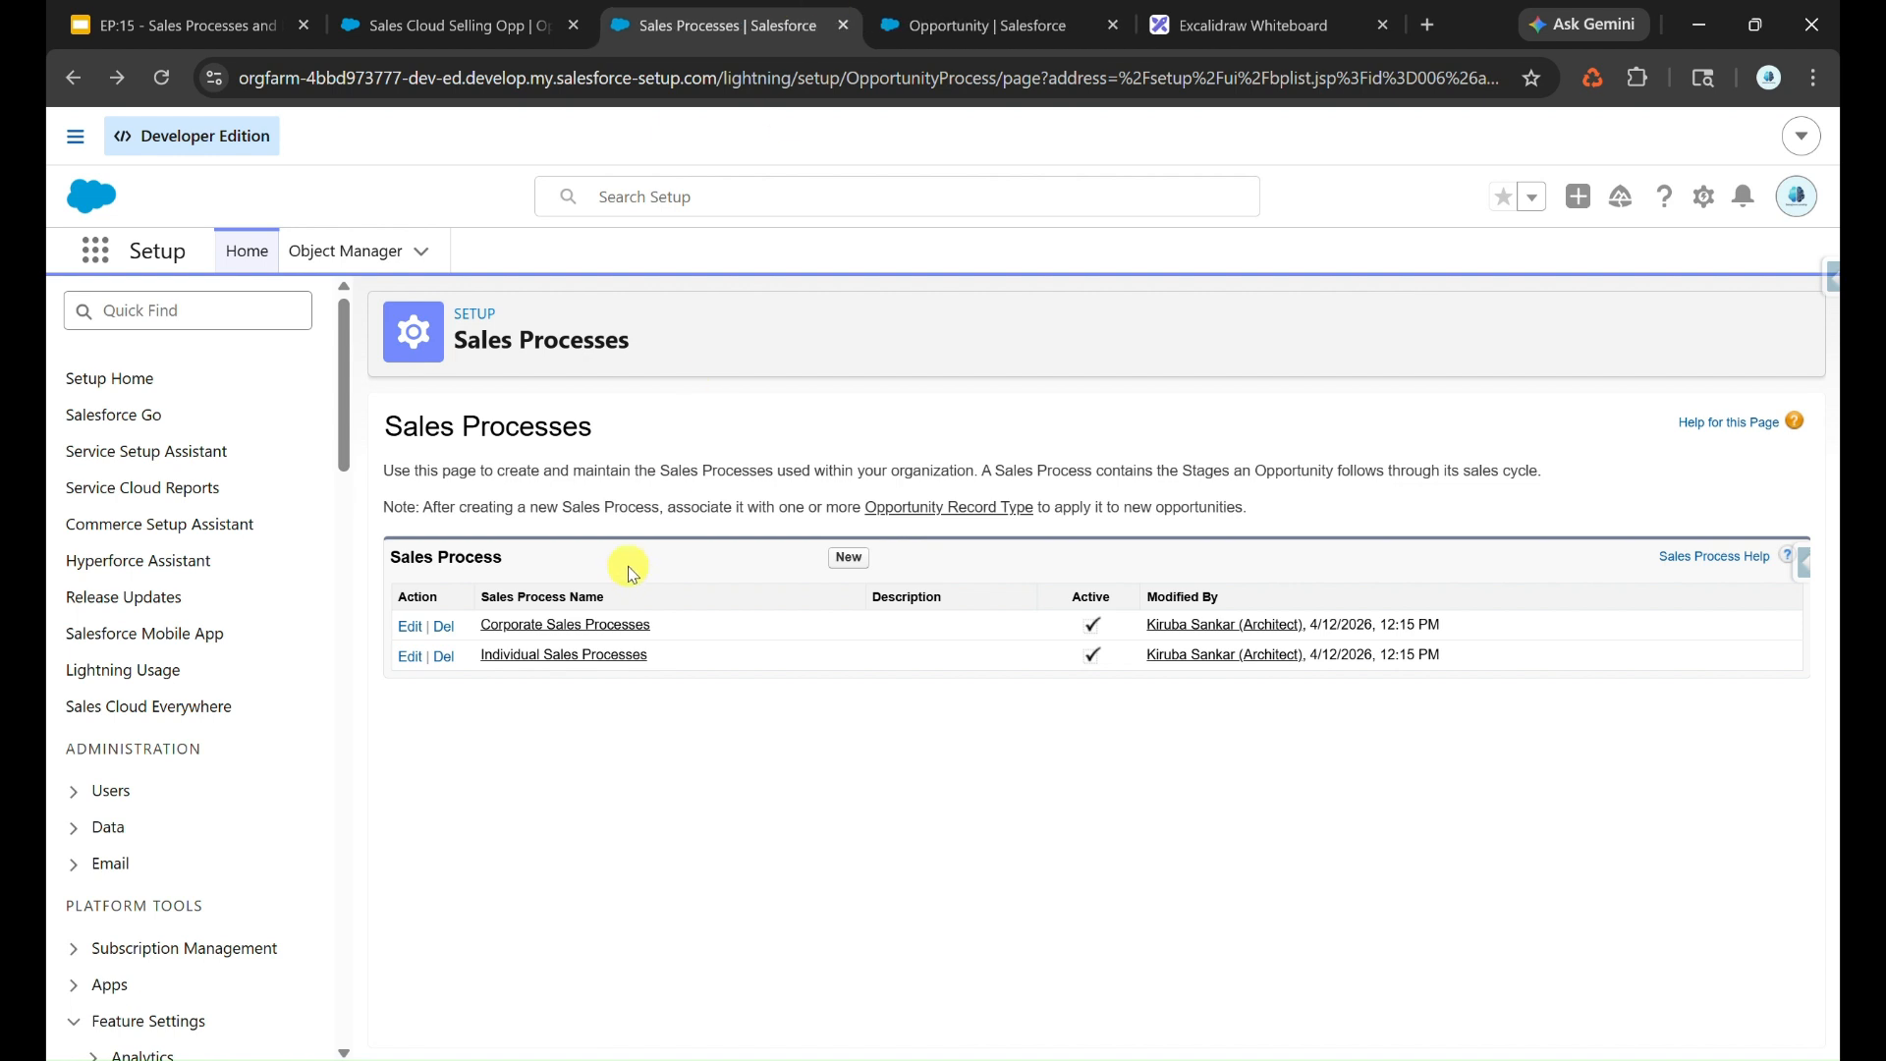
pyautogui.click(602, 624)
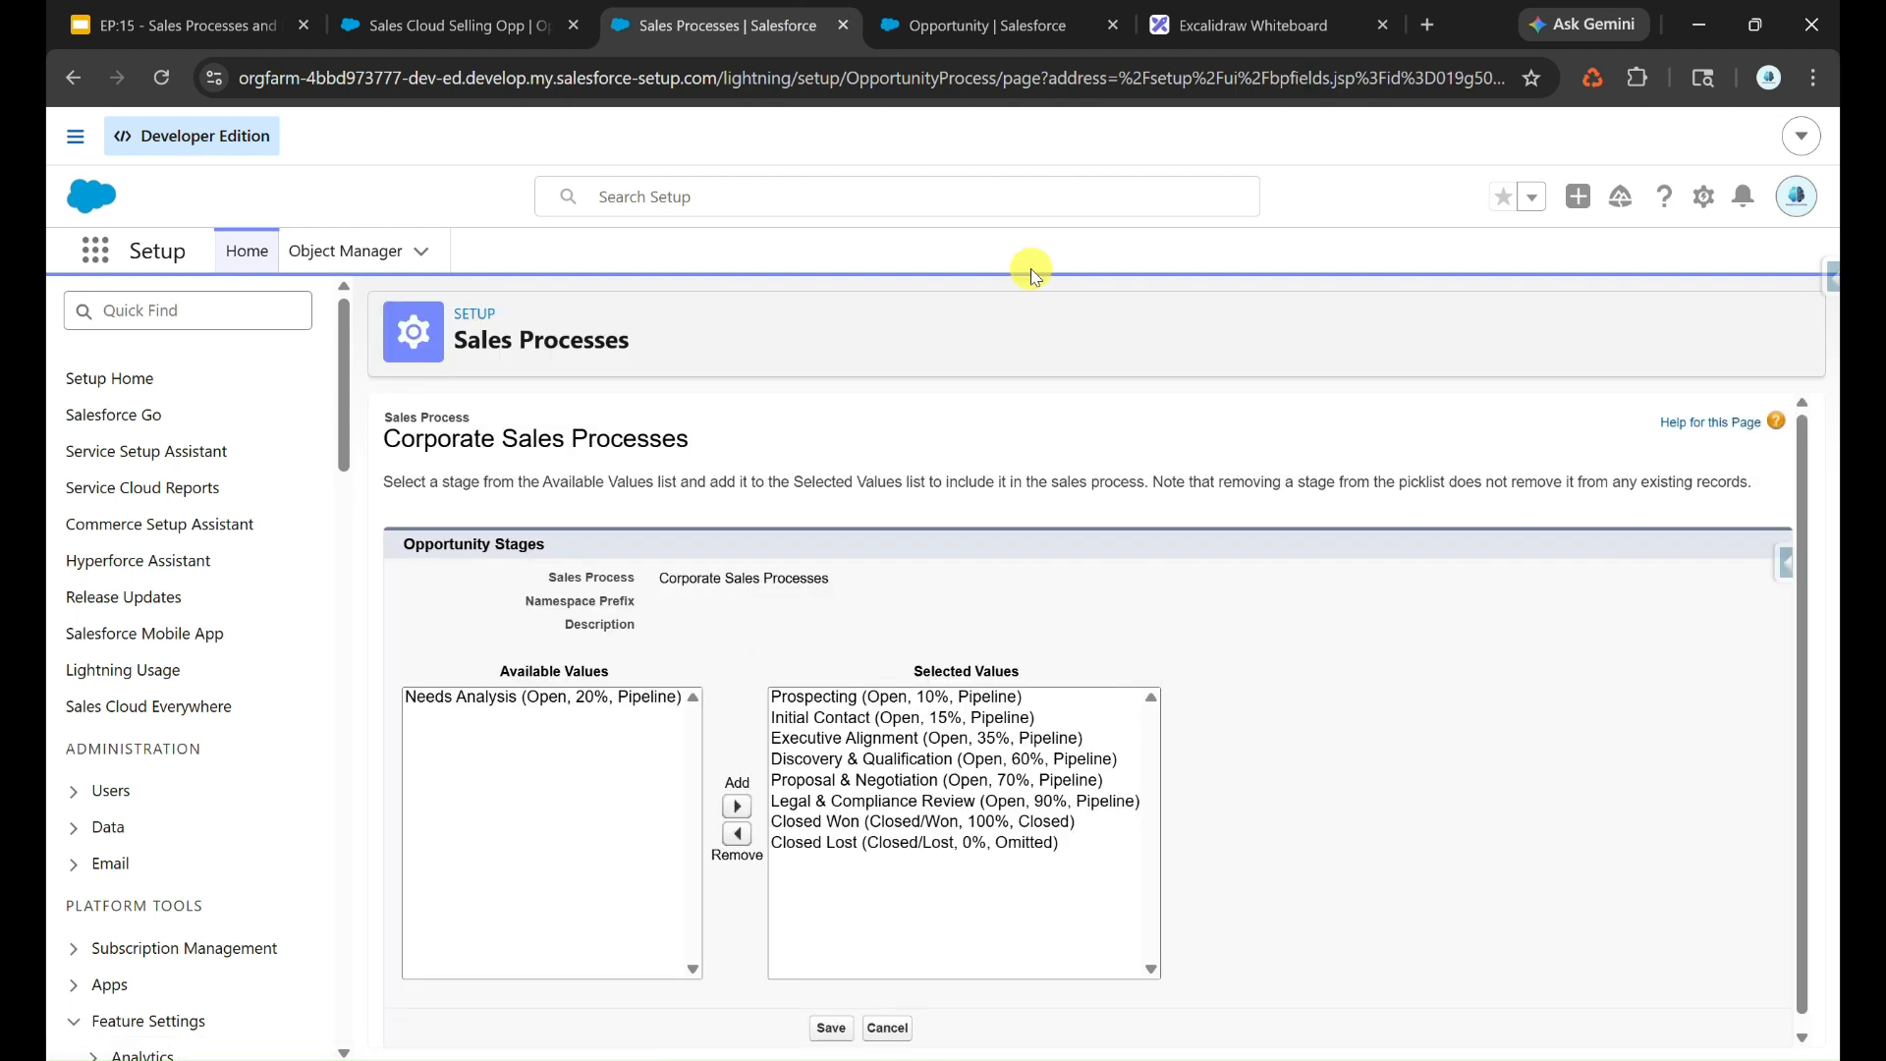
pyautogui.click(1348, 22)
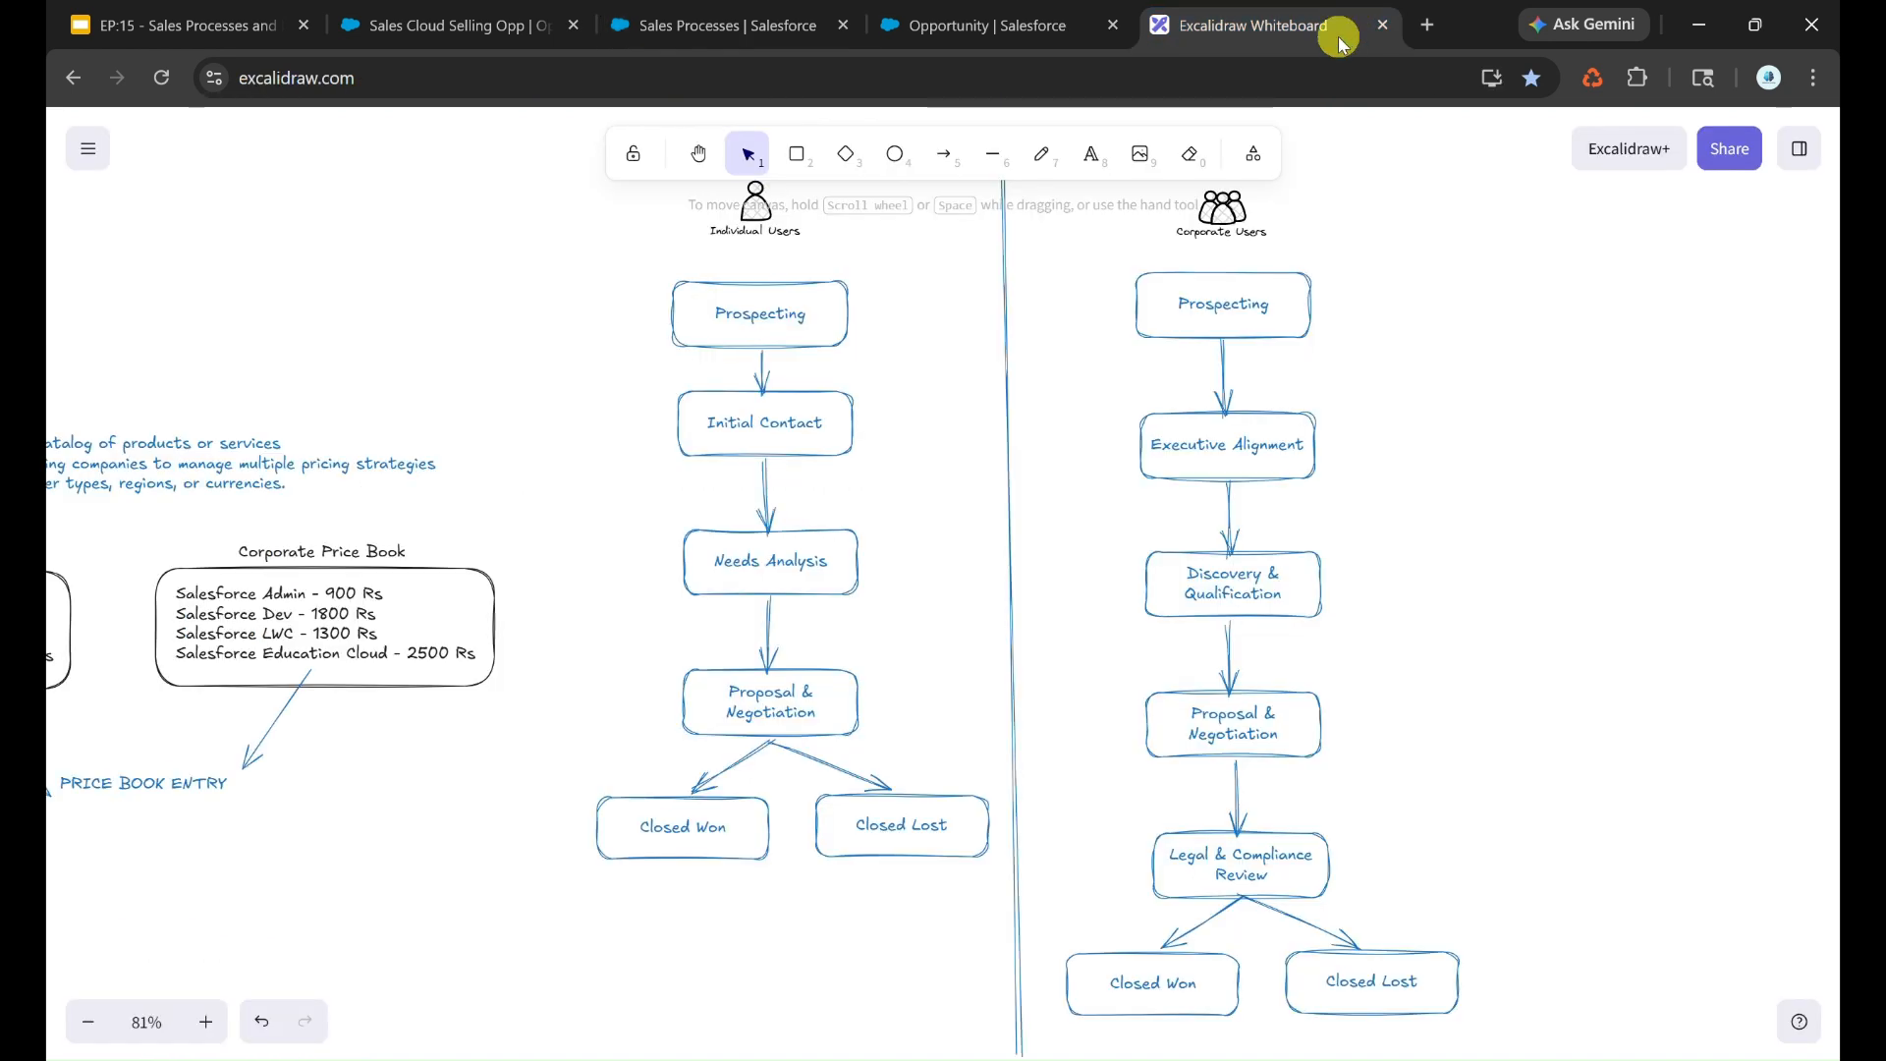
pyautogui.click(732, 15)
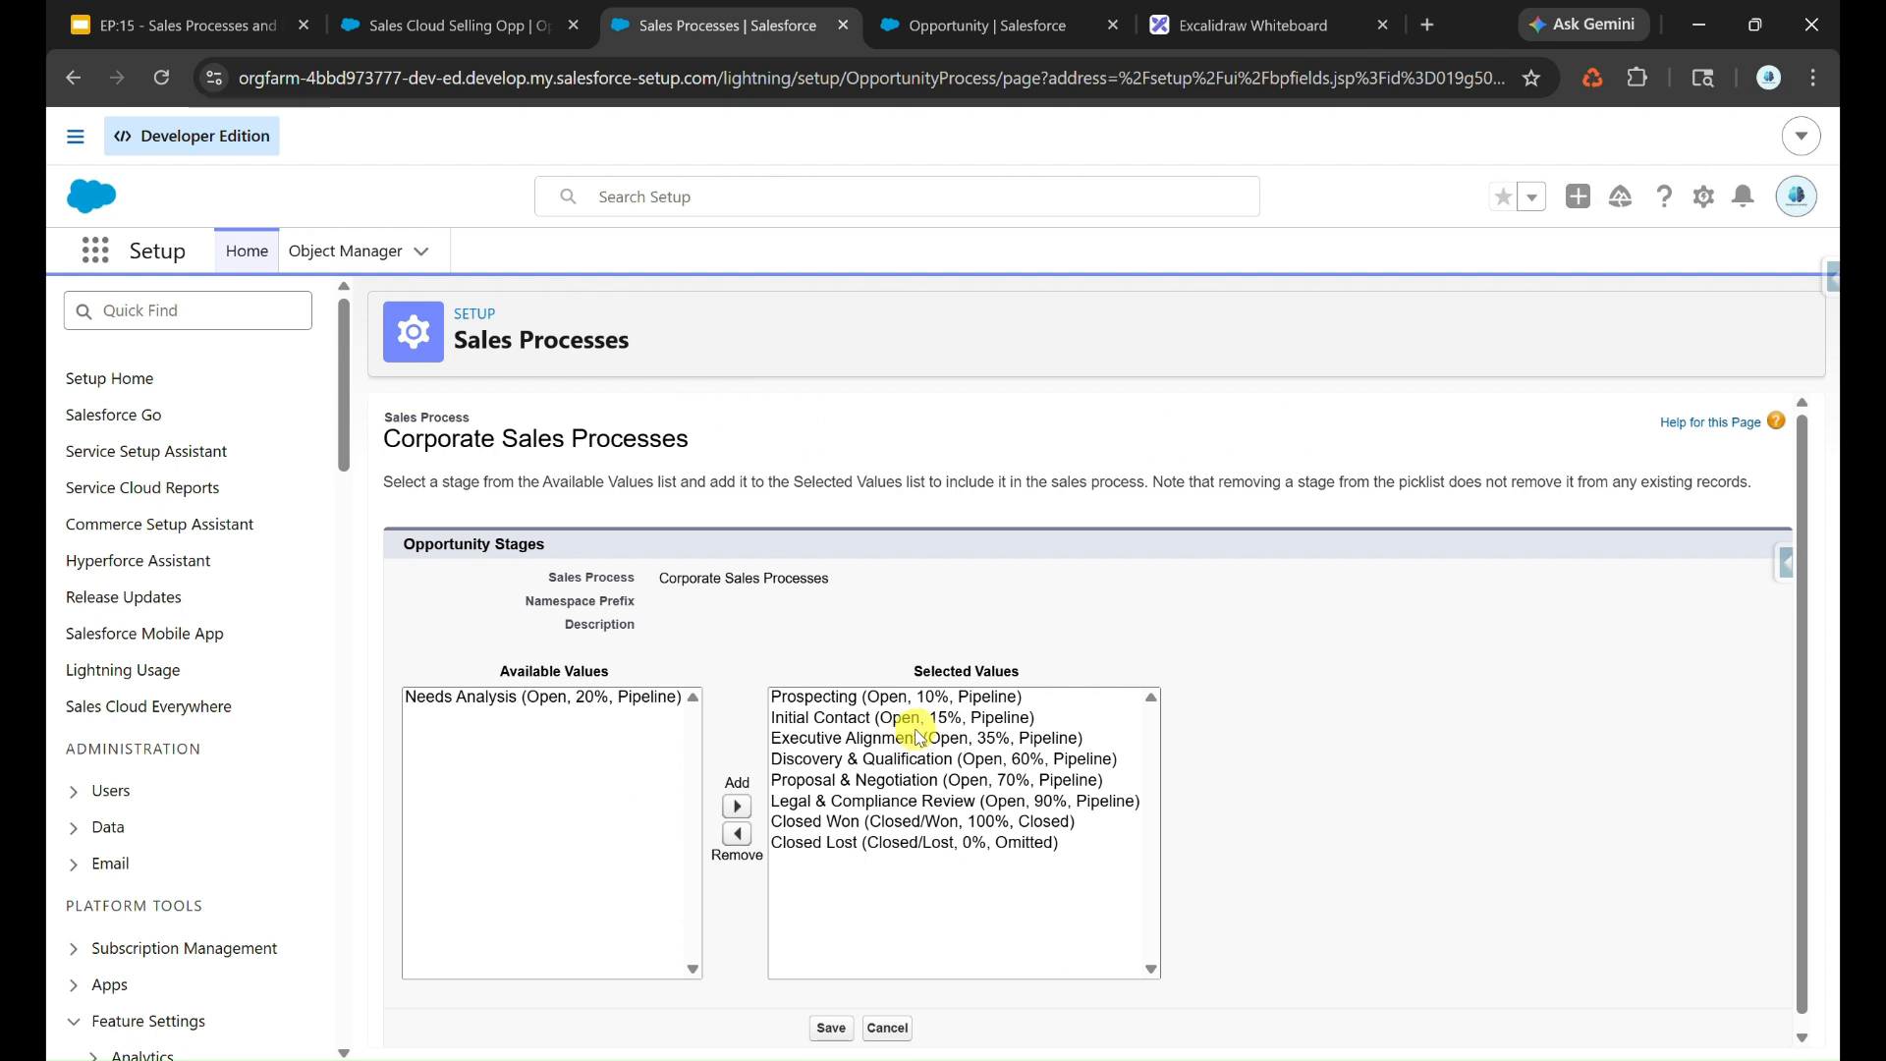
pyautogui.hotkey('ctrl', '5')
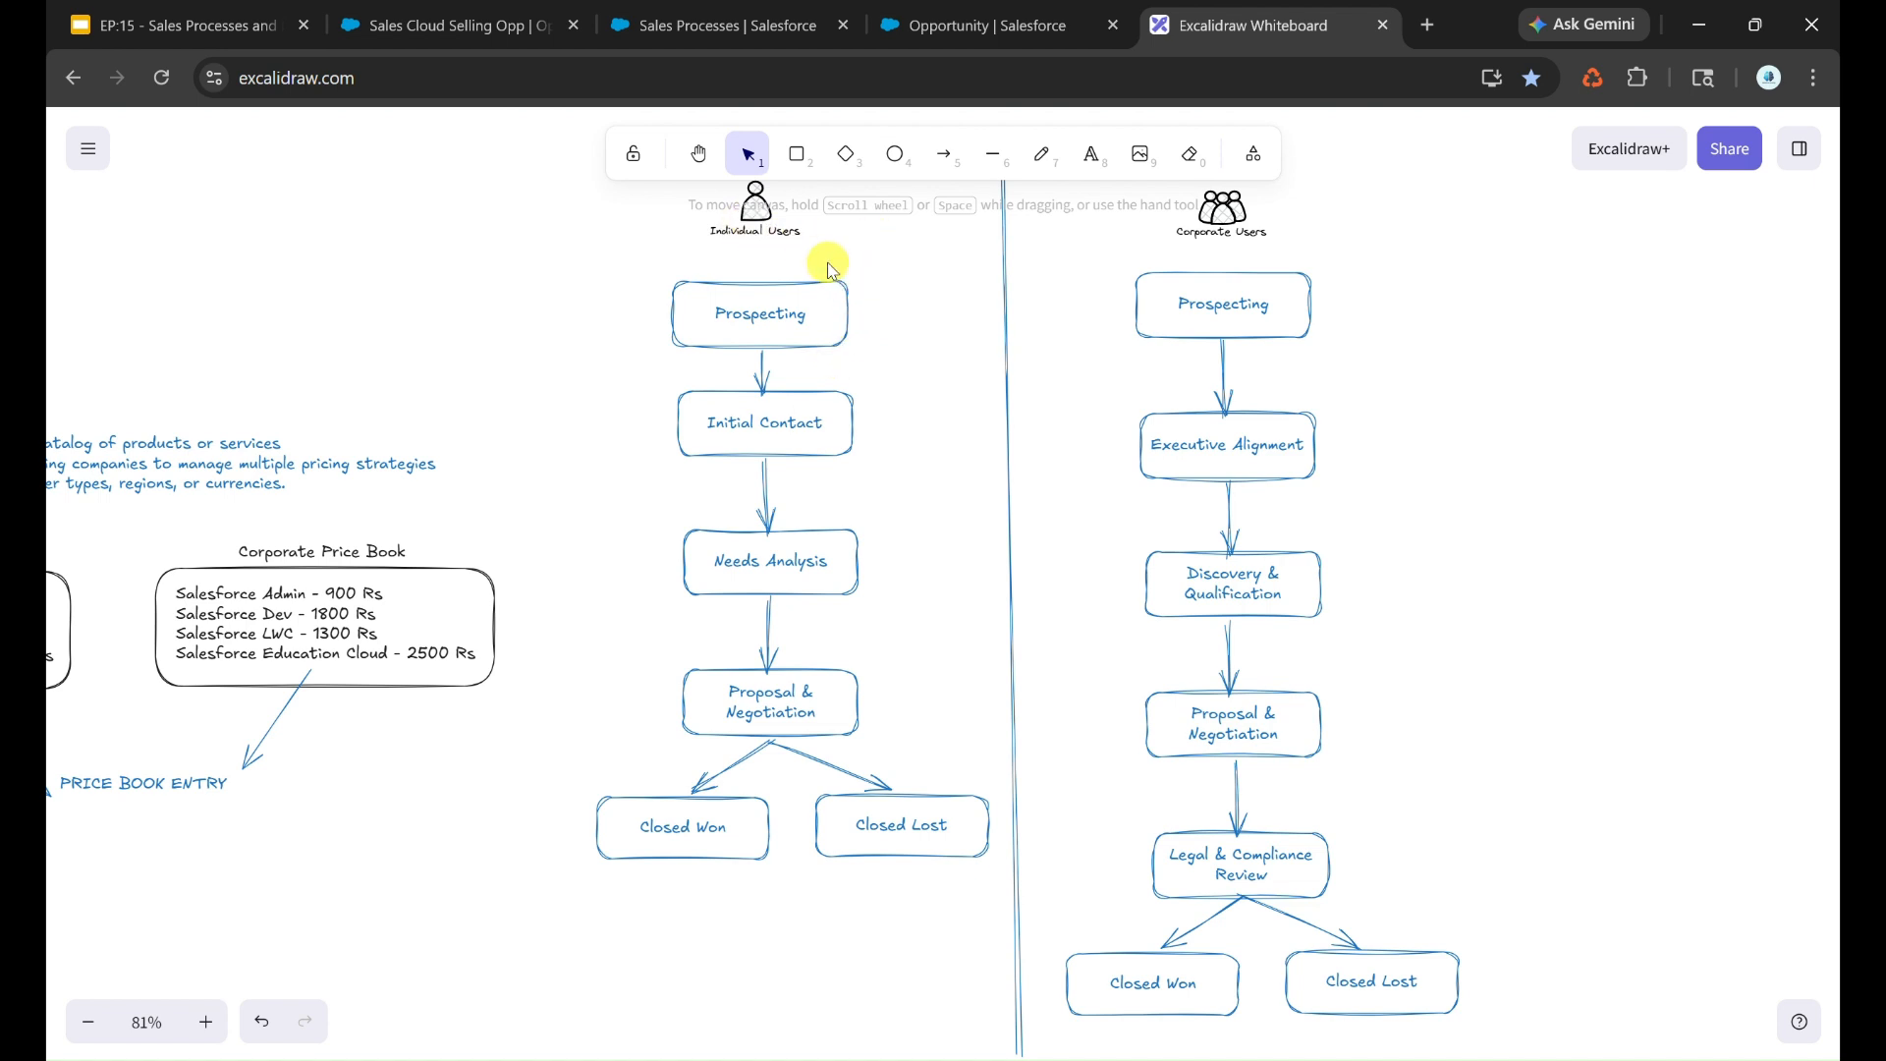
# Remove Initial Contact from the selected stages of Corporate Sales Processes and save the process.
pyautogui.click(707, 24)
pyautogui.click(808, 719)
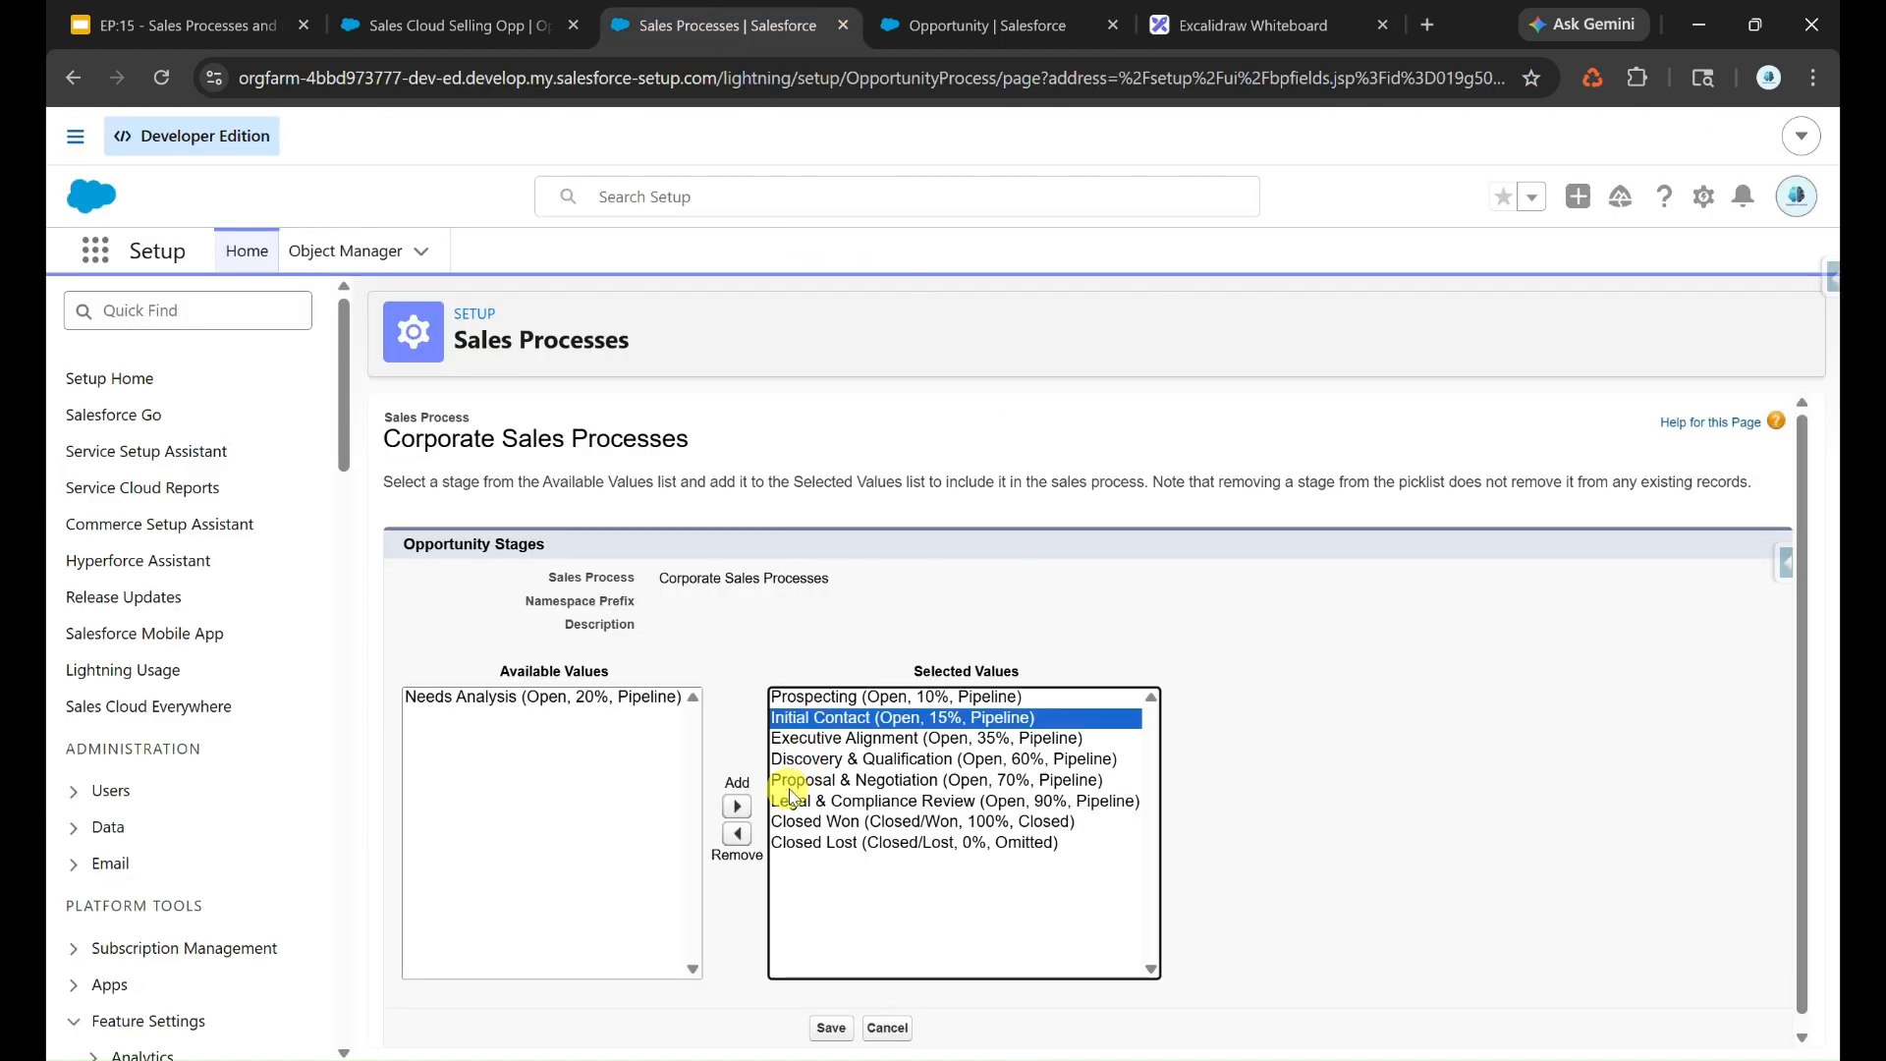
pyautogui.click(738, 835)
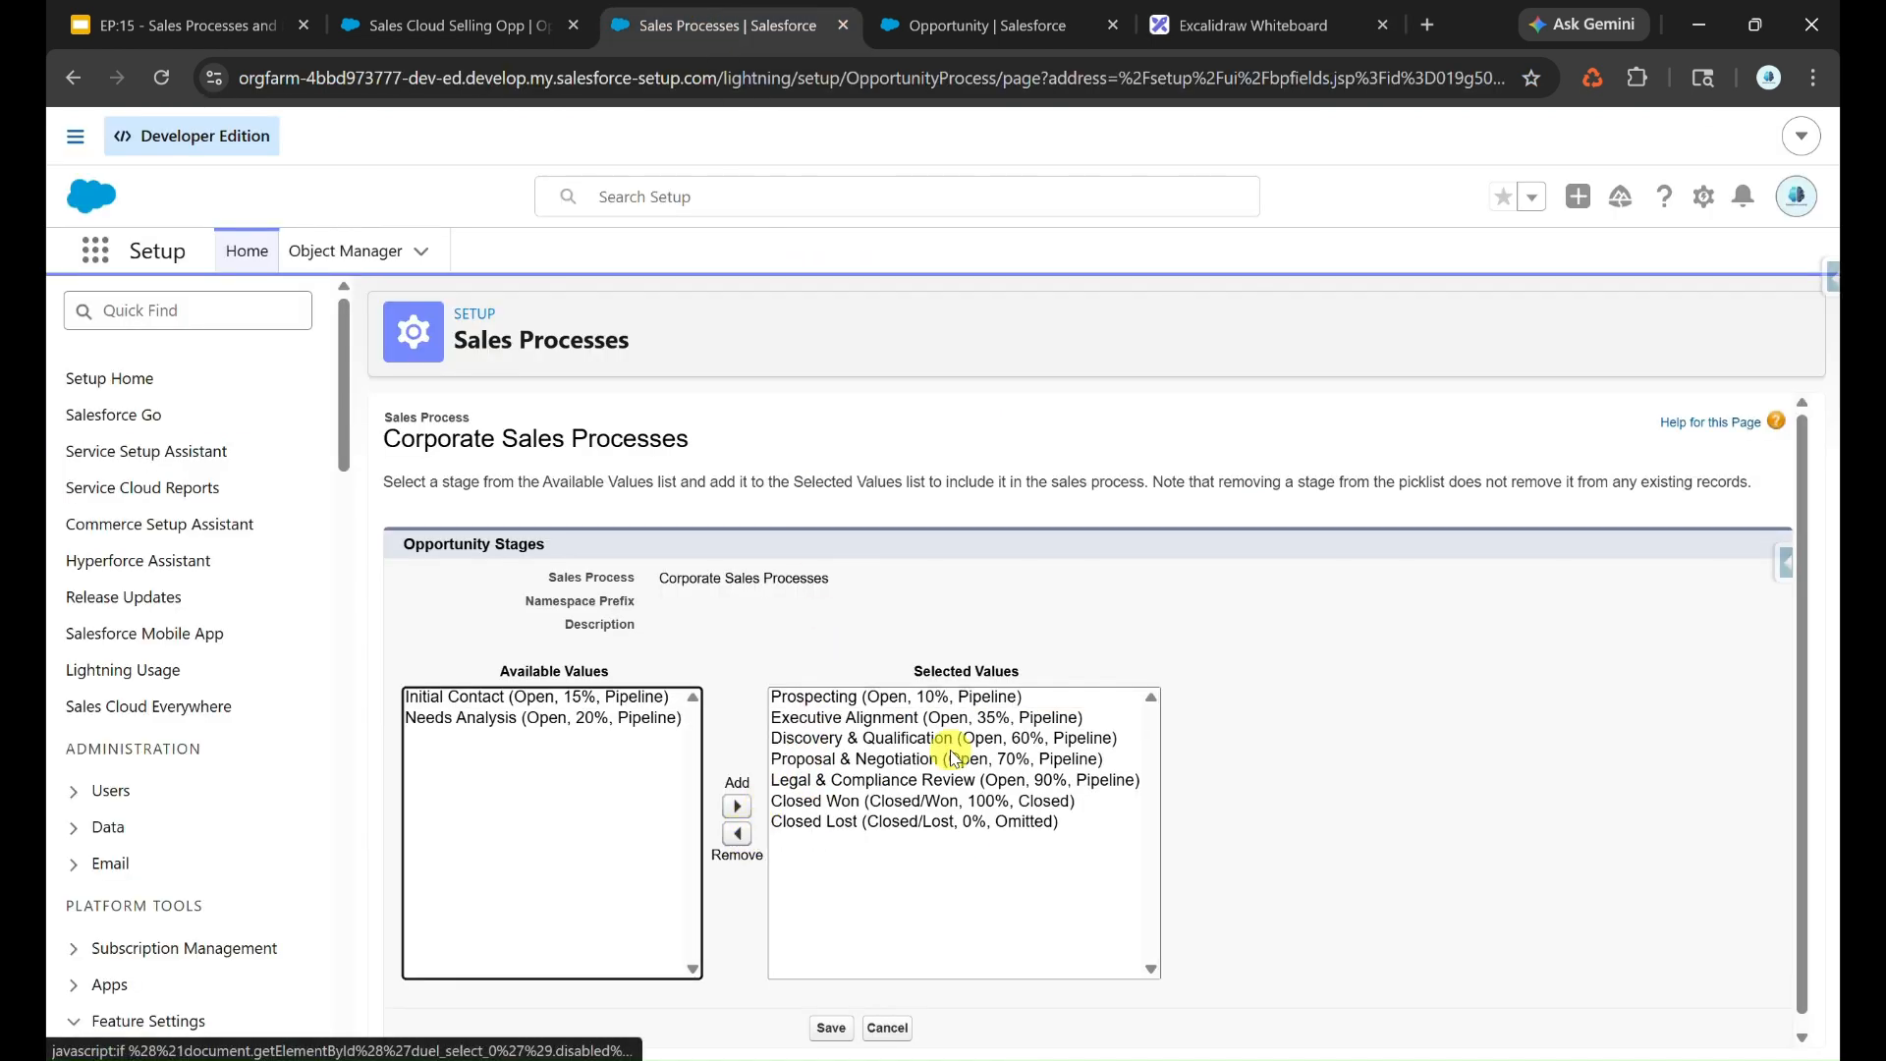
pyautogui.click(830, 1027)
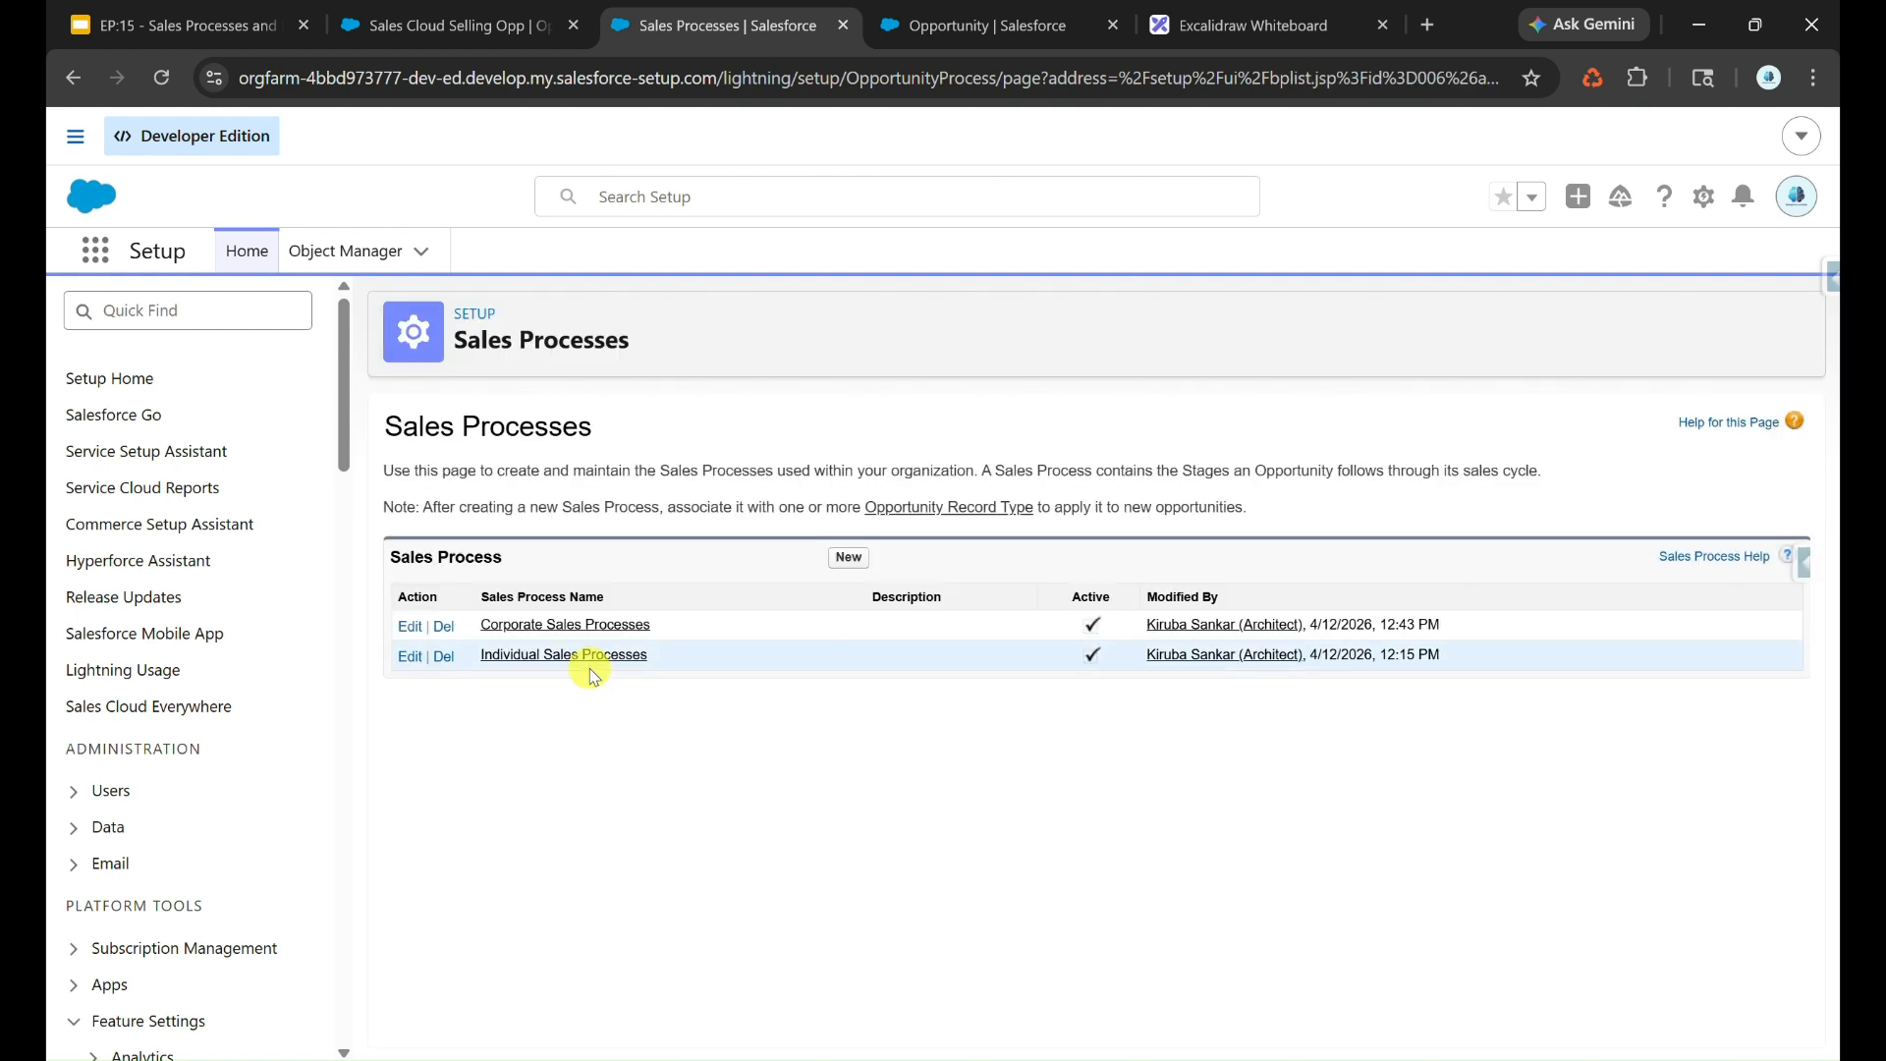
# In Individual Sales Processes, add Needs Analysis, remove Executive Alignment, Discovery & Qualification and Legal & Compliance Review per the whiteboard, and save.
pyautogui.click(590, 658)
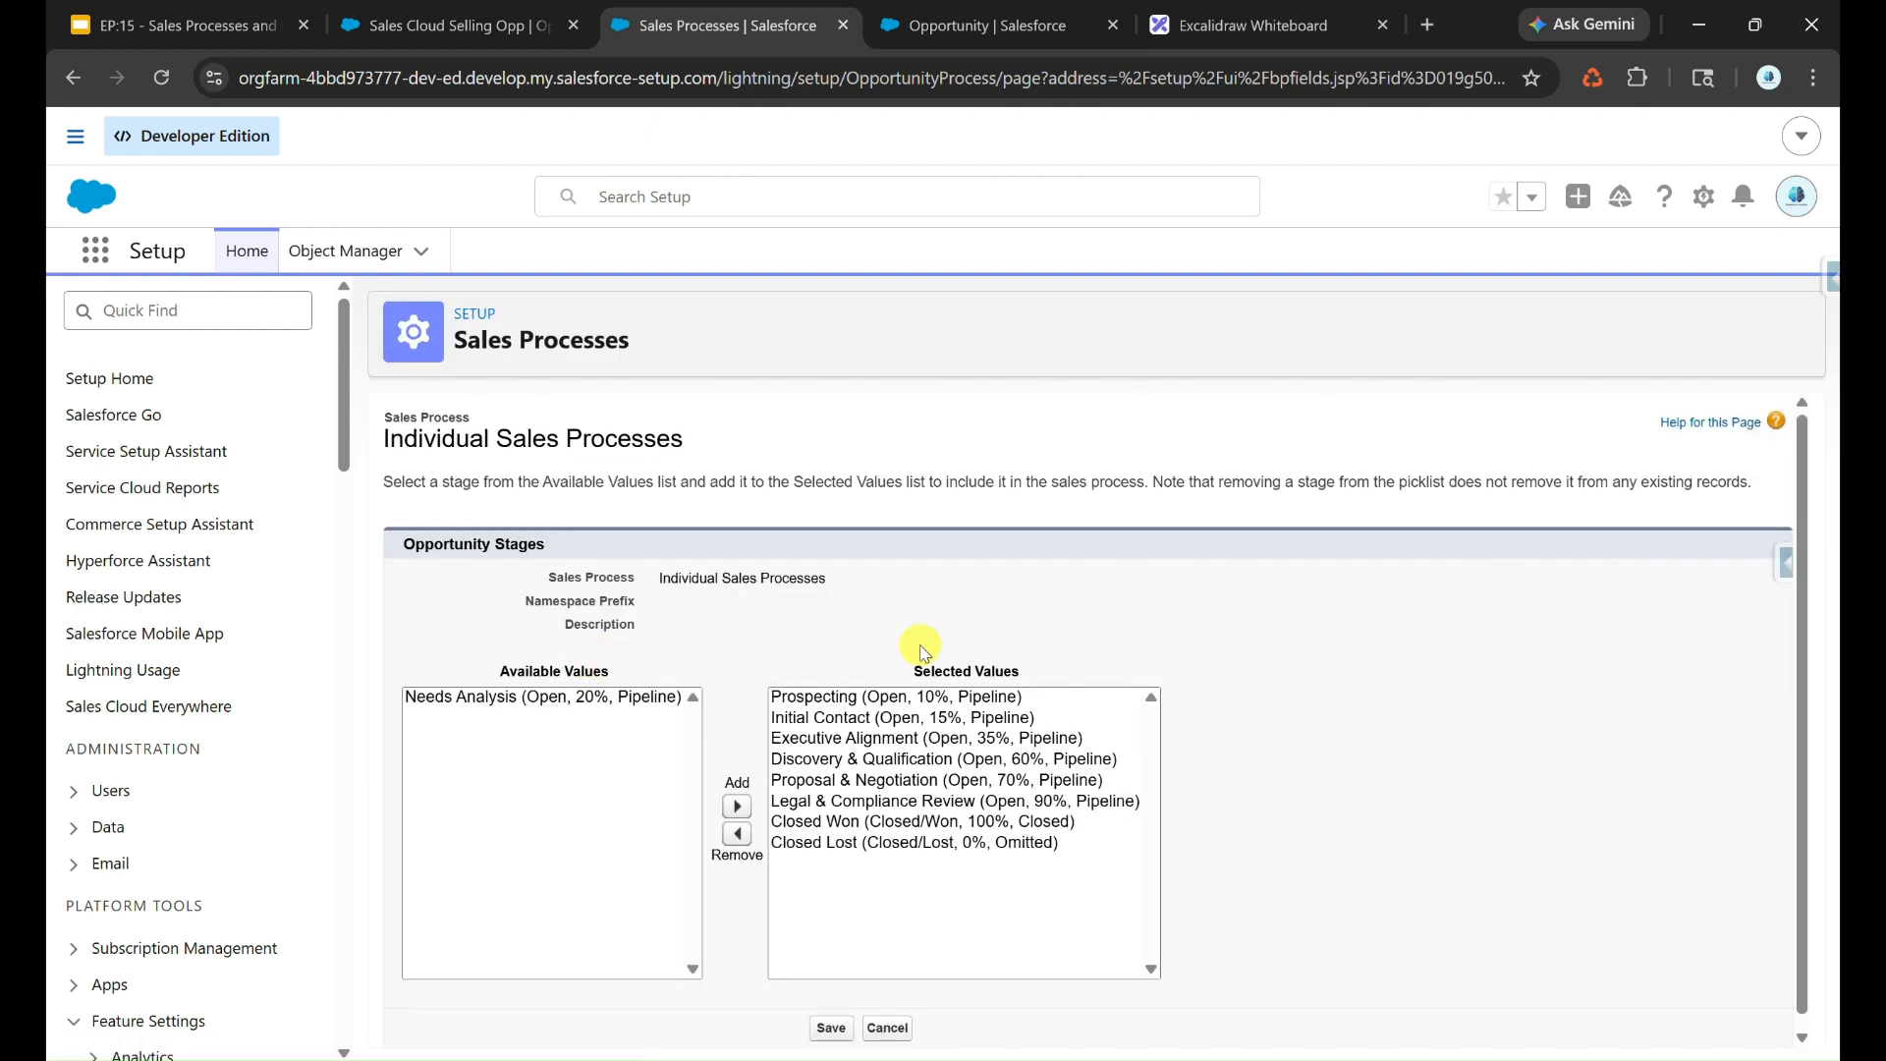
pyautogui.click(1218, 26)
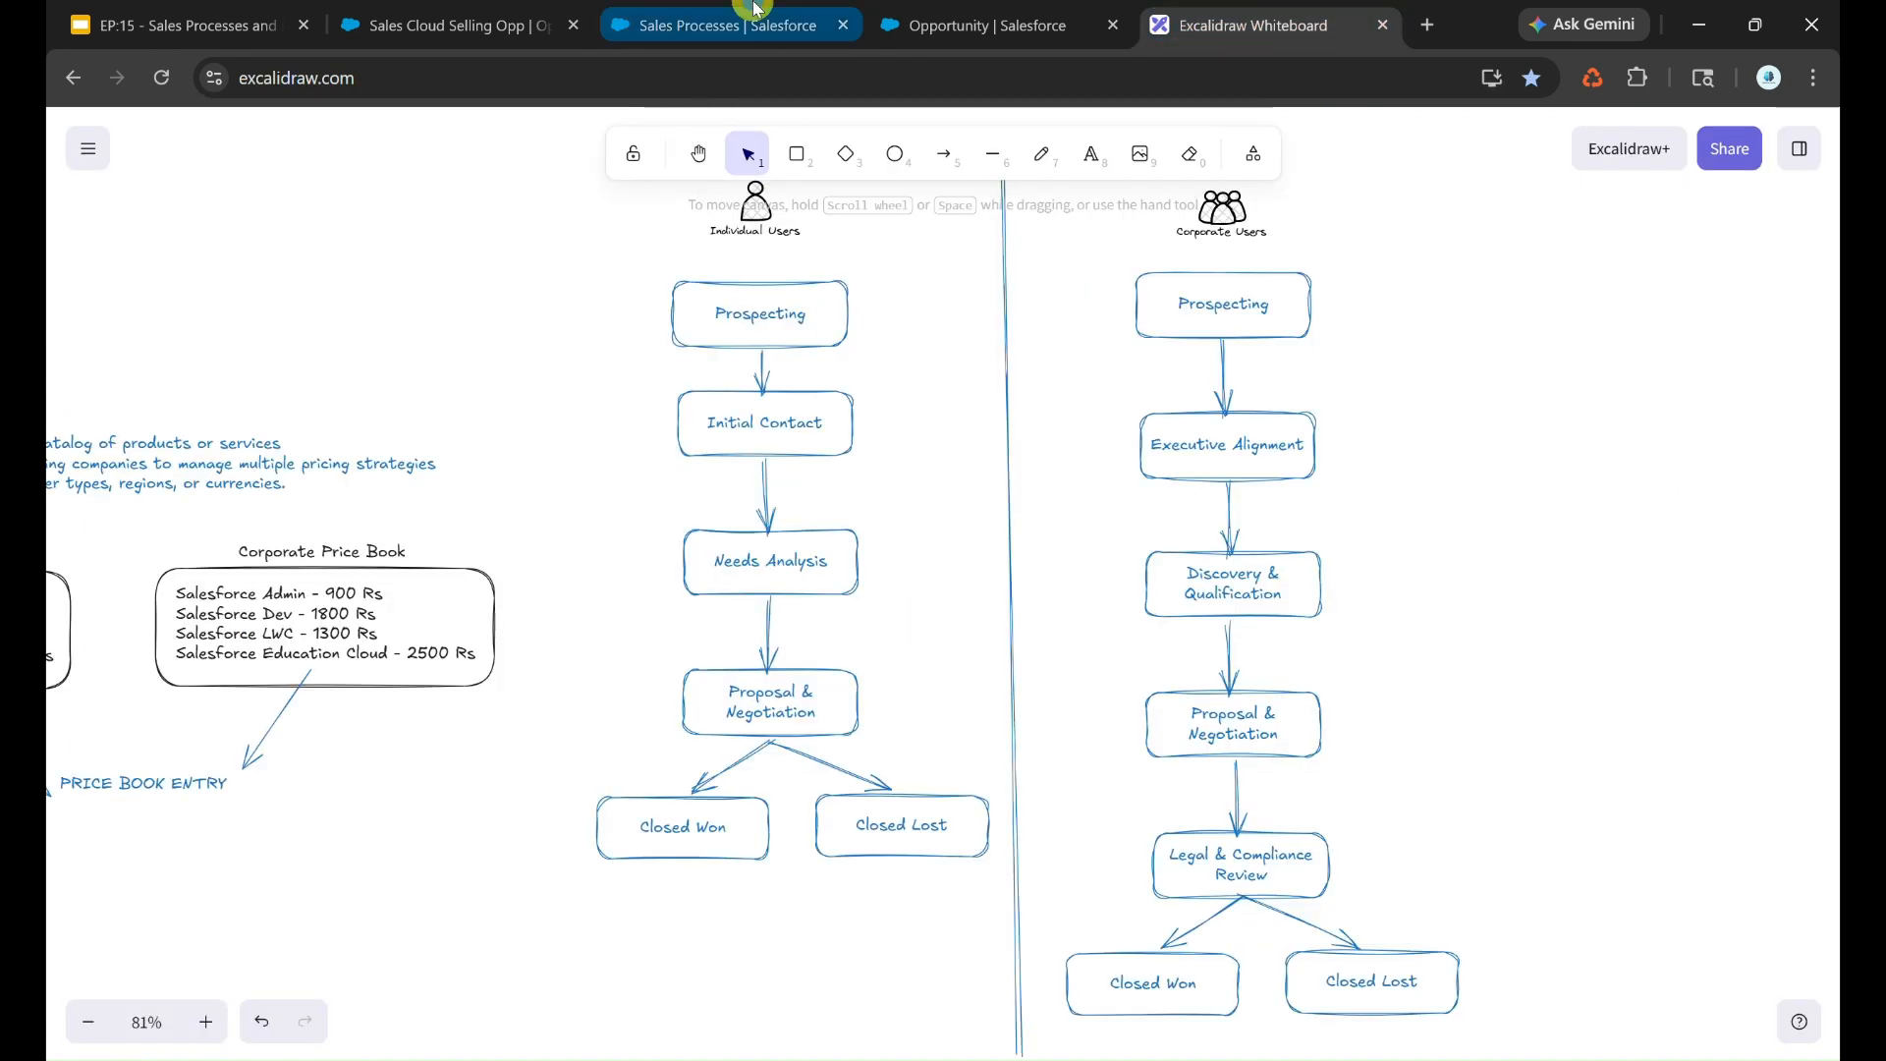
pyautogui.click(634, 27)
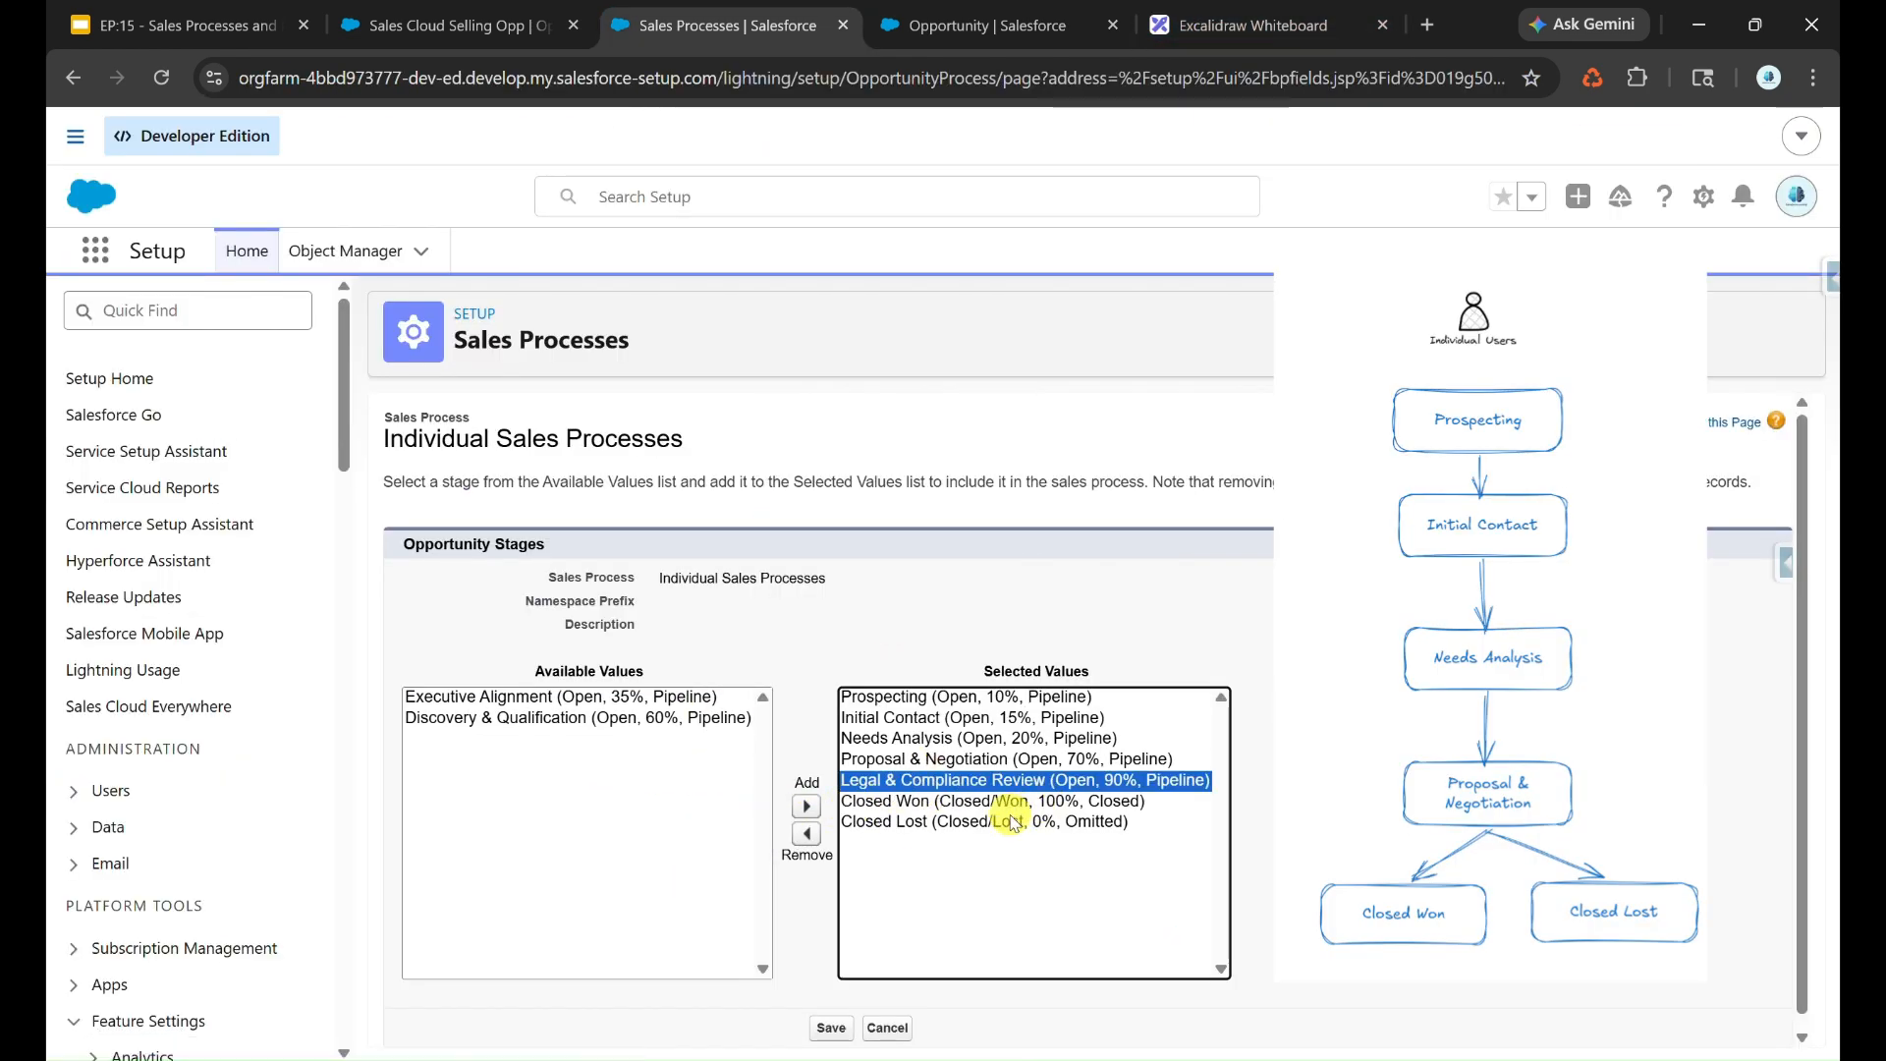
pyautogui.click(806, 833)
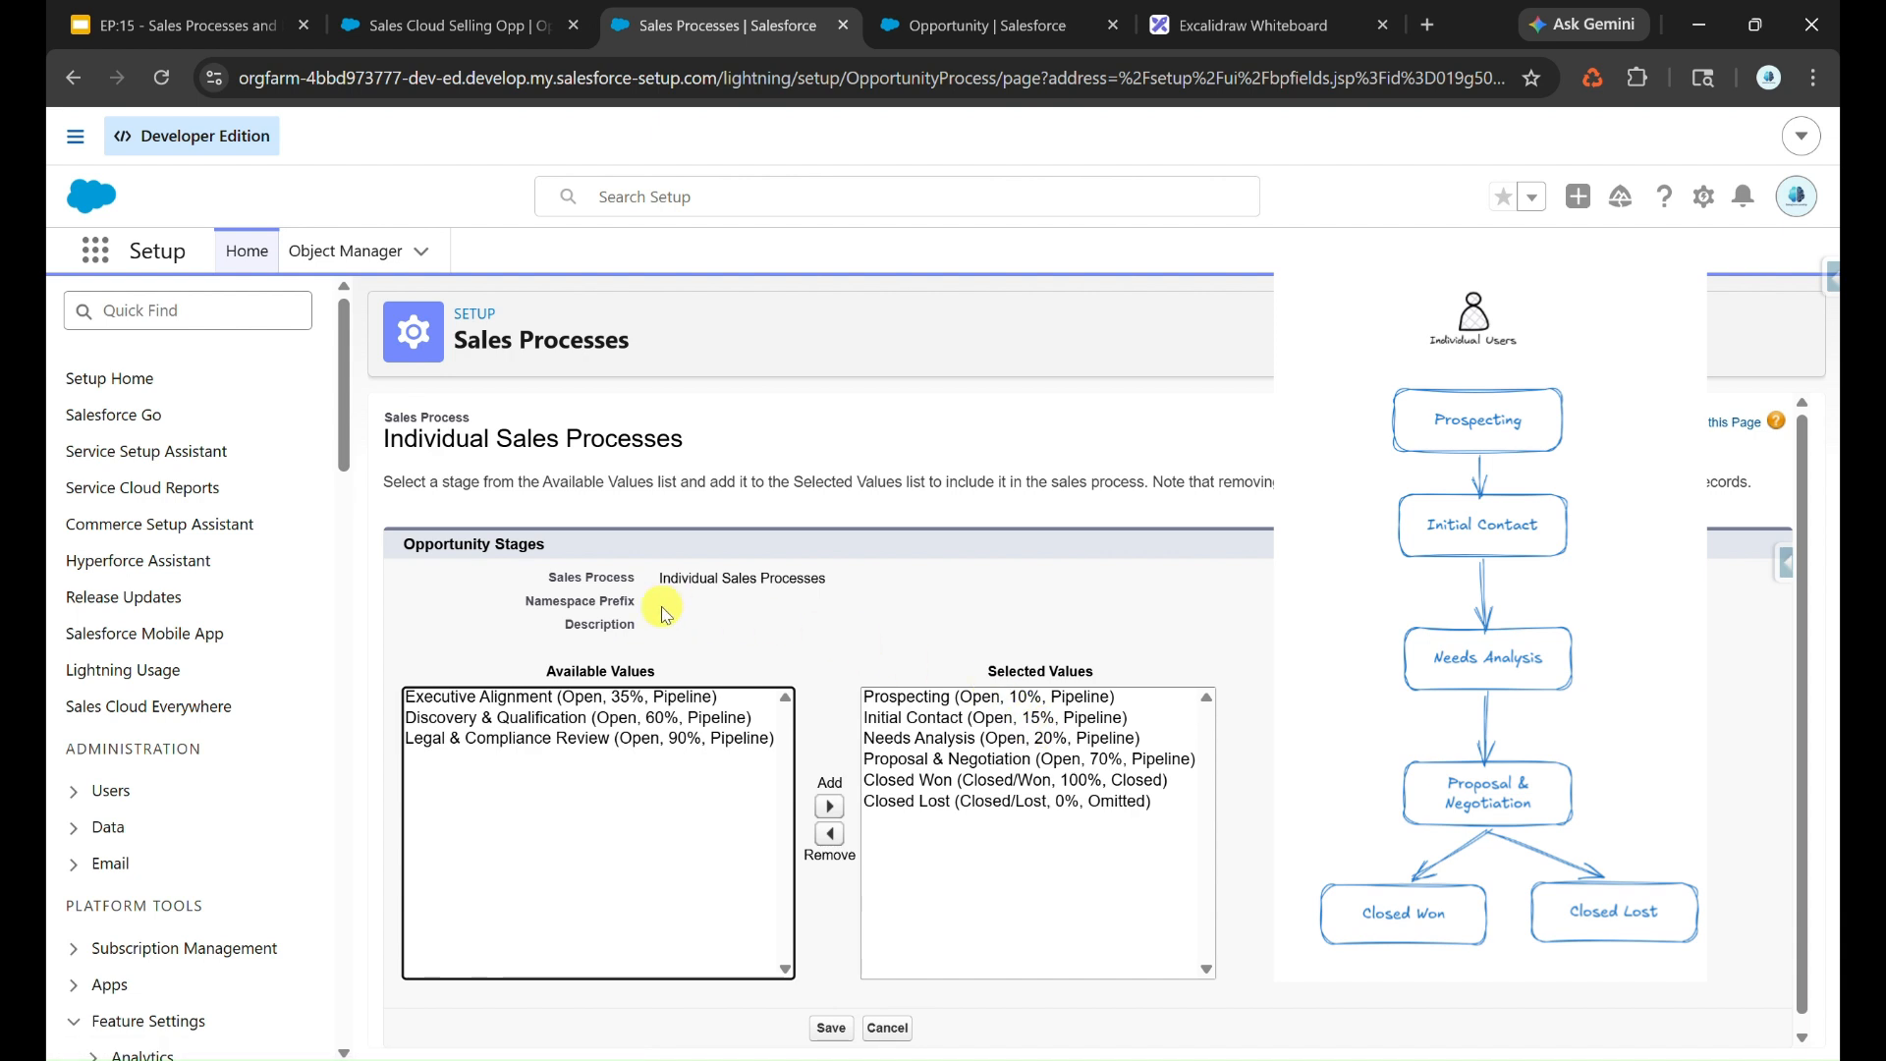
pyautogui.click(828, 1045)
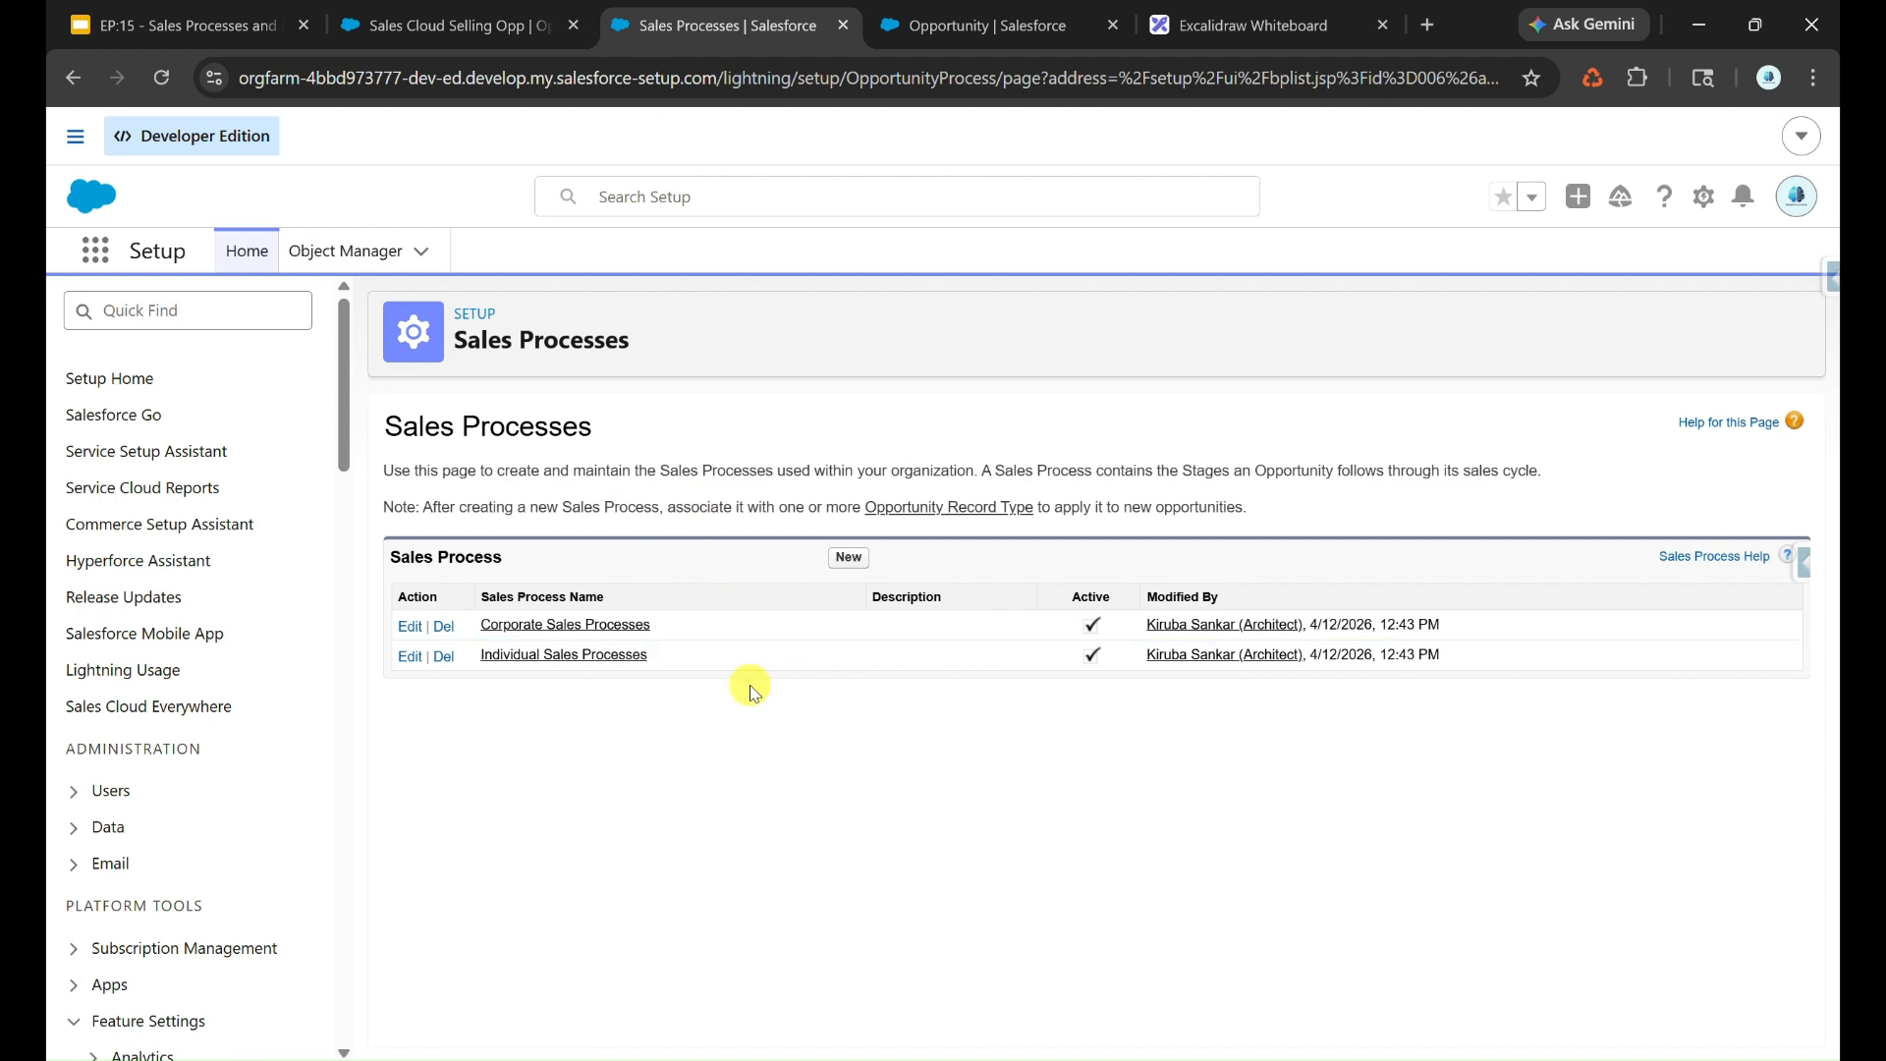
# Check the sales process assigned to the Corporate Opportunity record type and review the selected stages of Corporate Sales Processes.
pyautogui.click(987, 24)
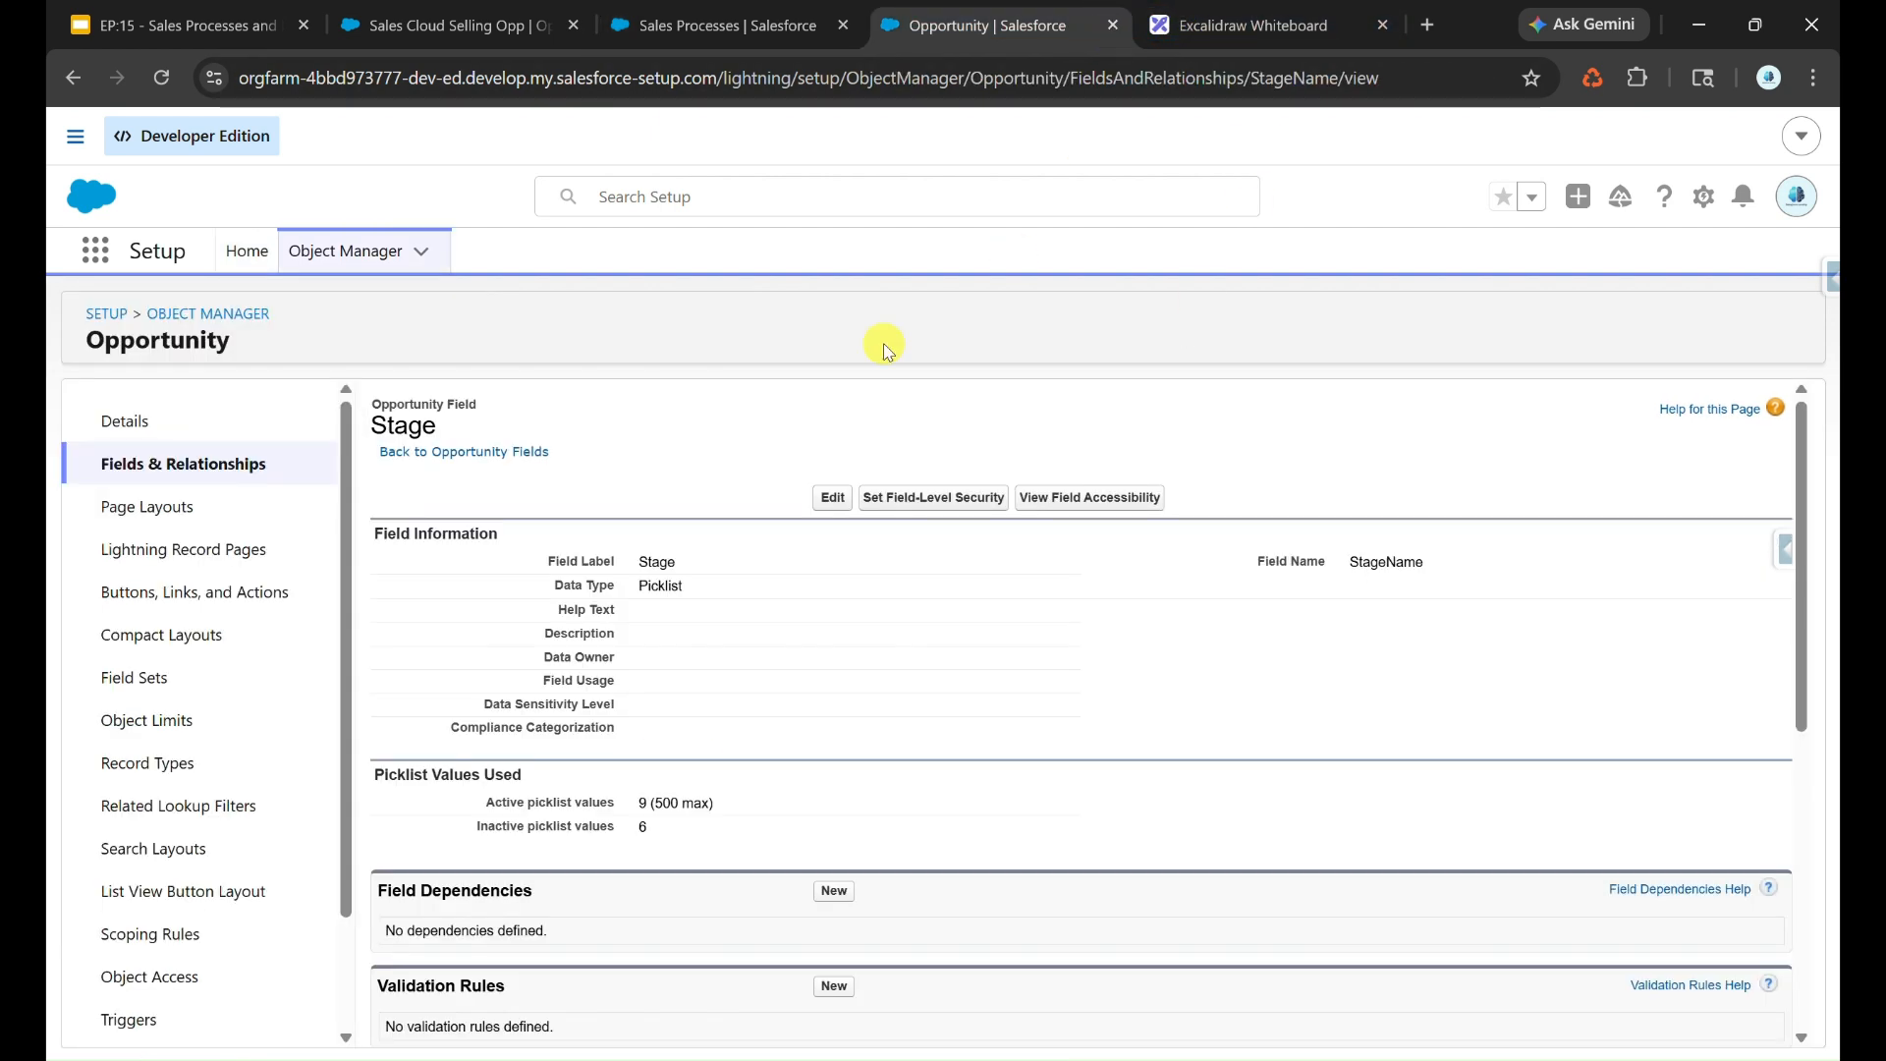
pyautogui.click(171, 765)
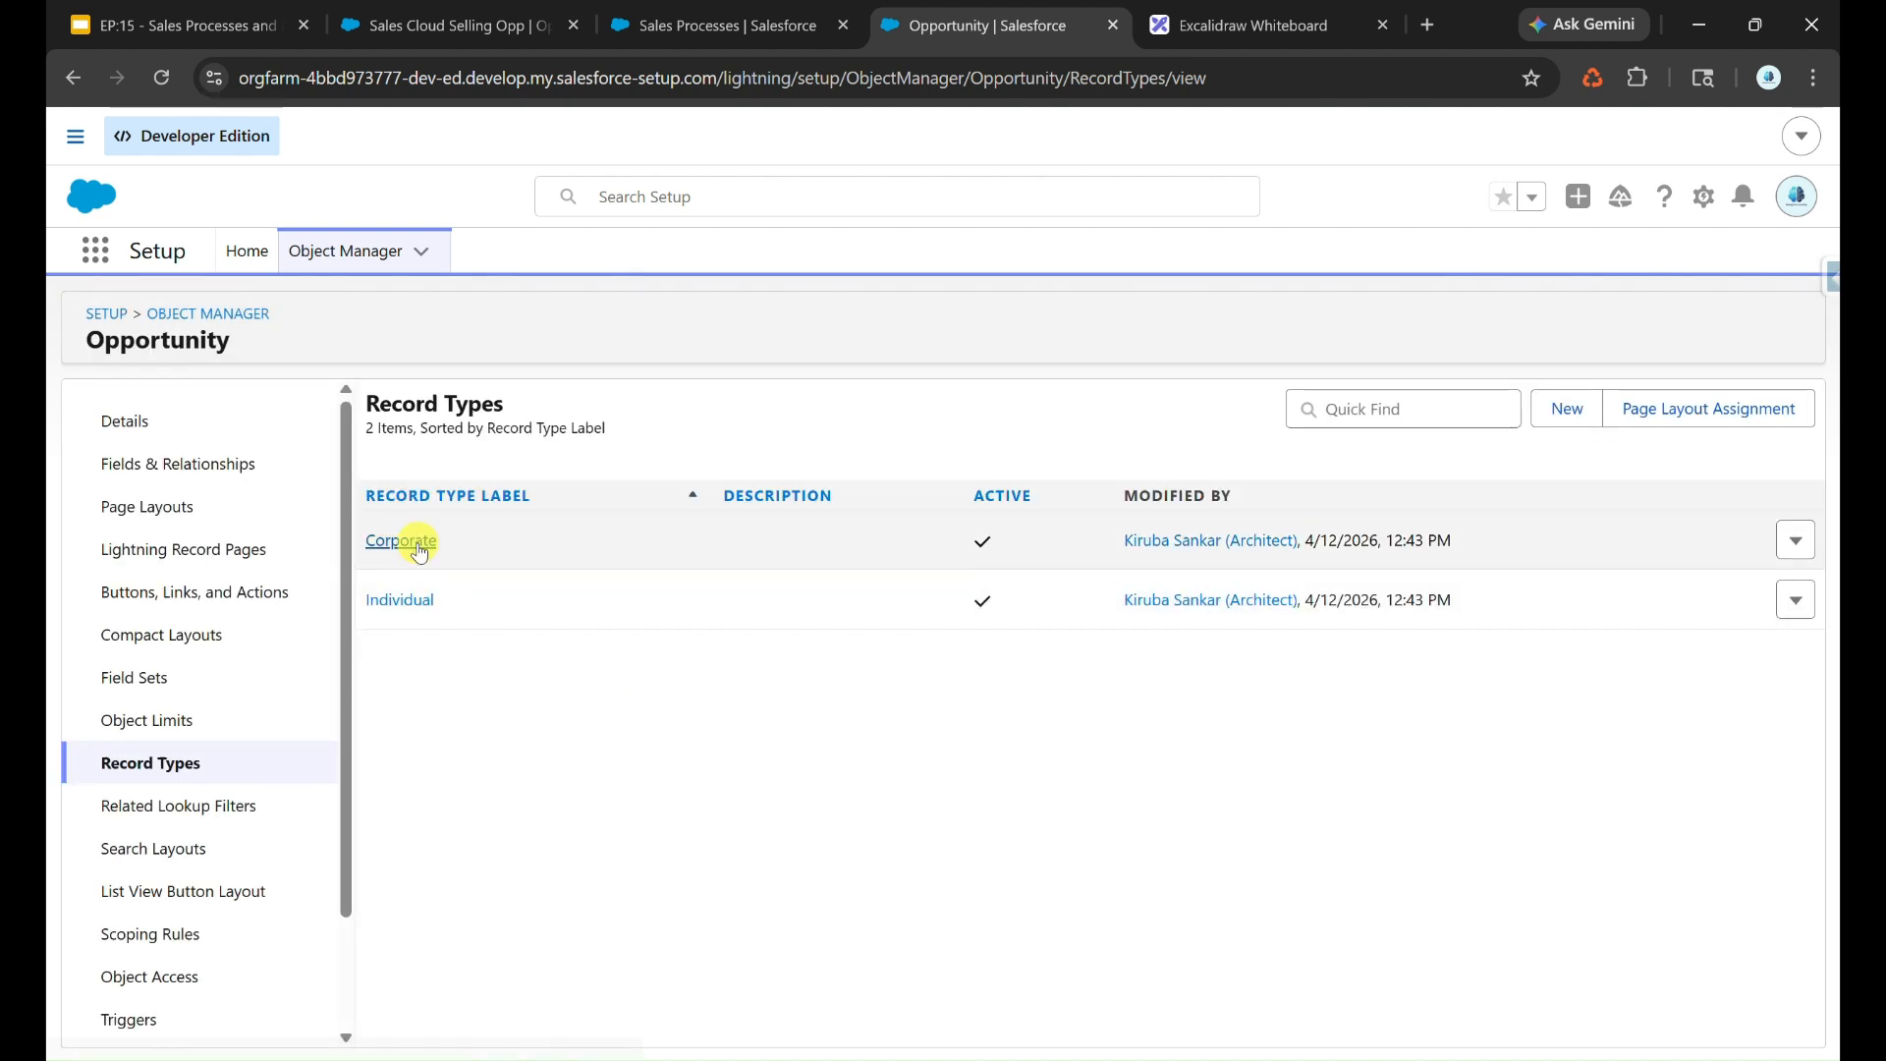
pyautogui.click(422, 548)
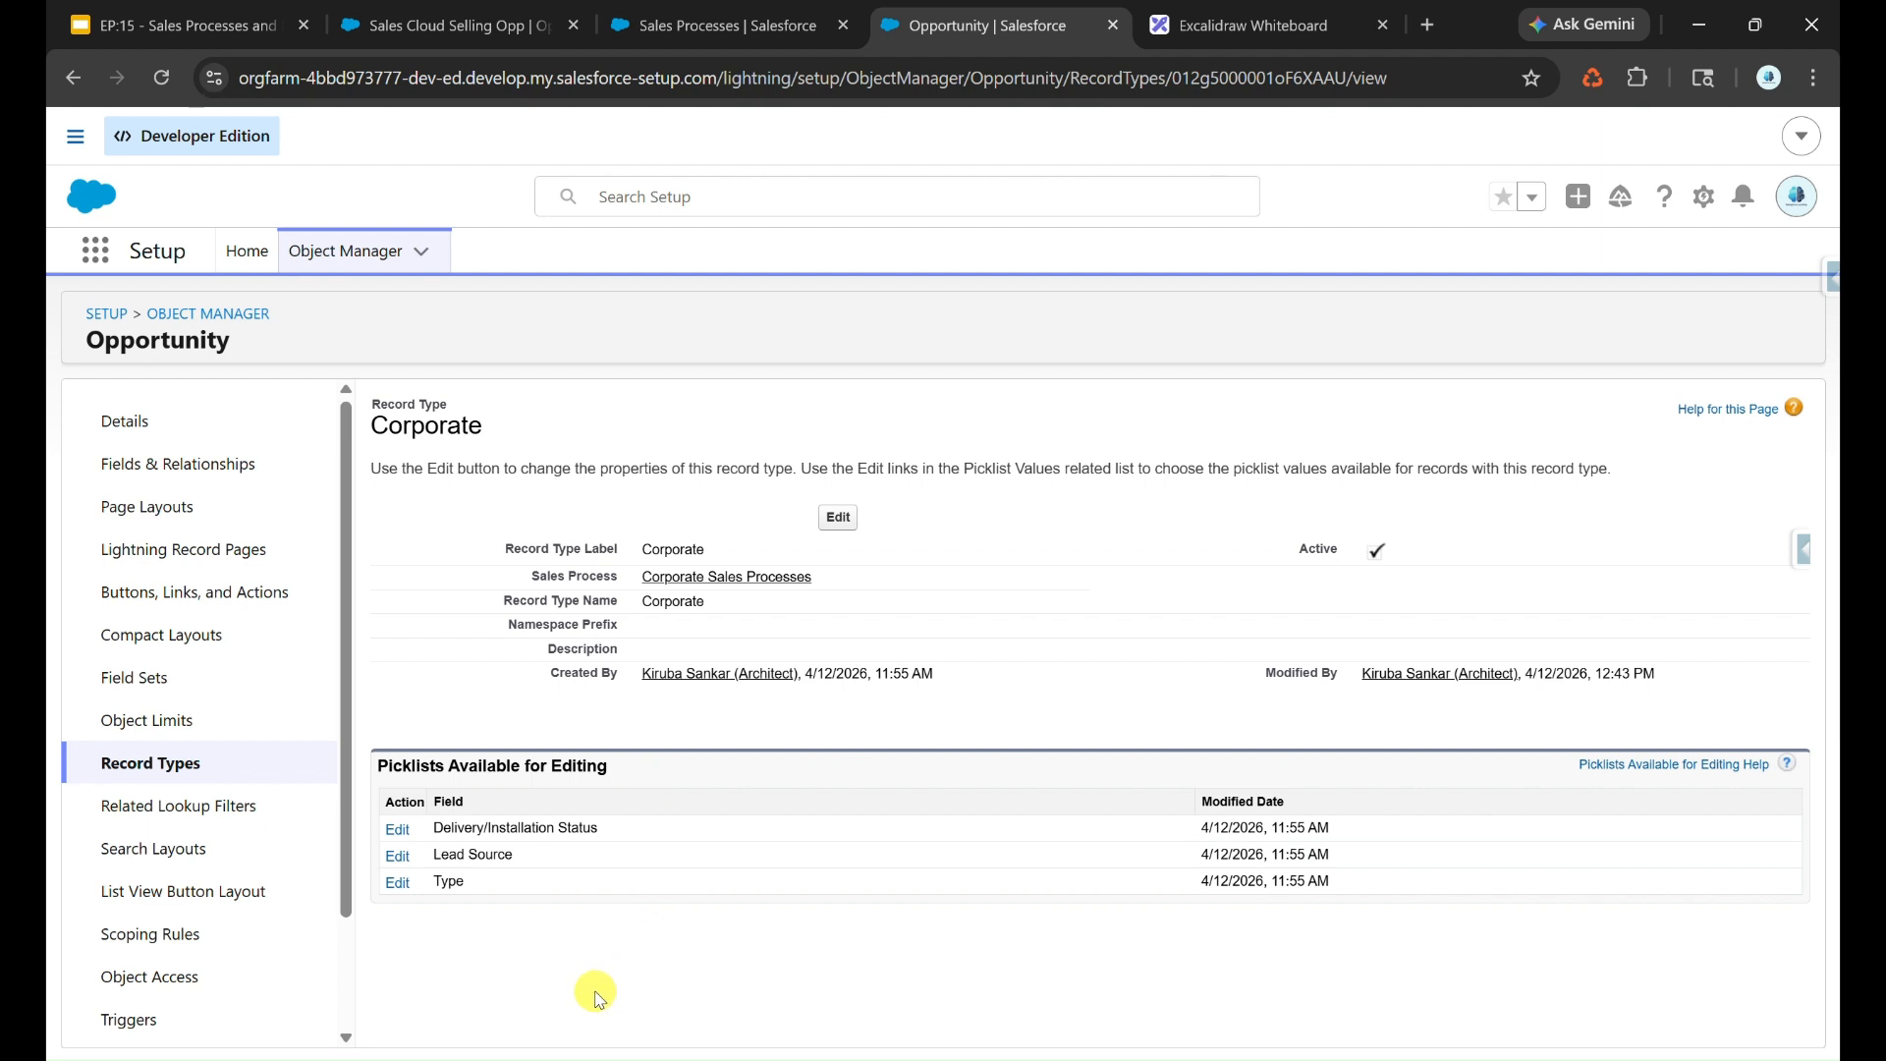
pyautogui.click(732, 25)
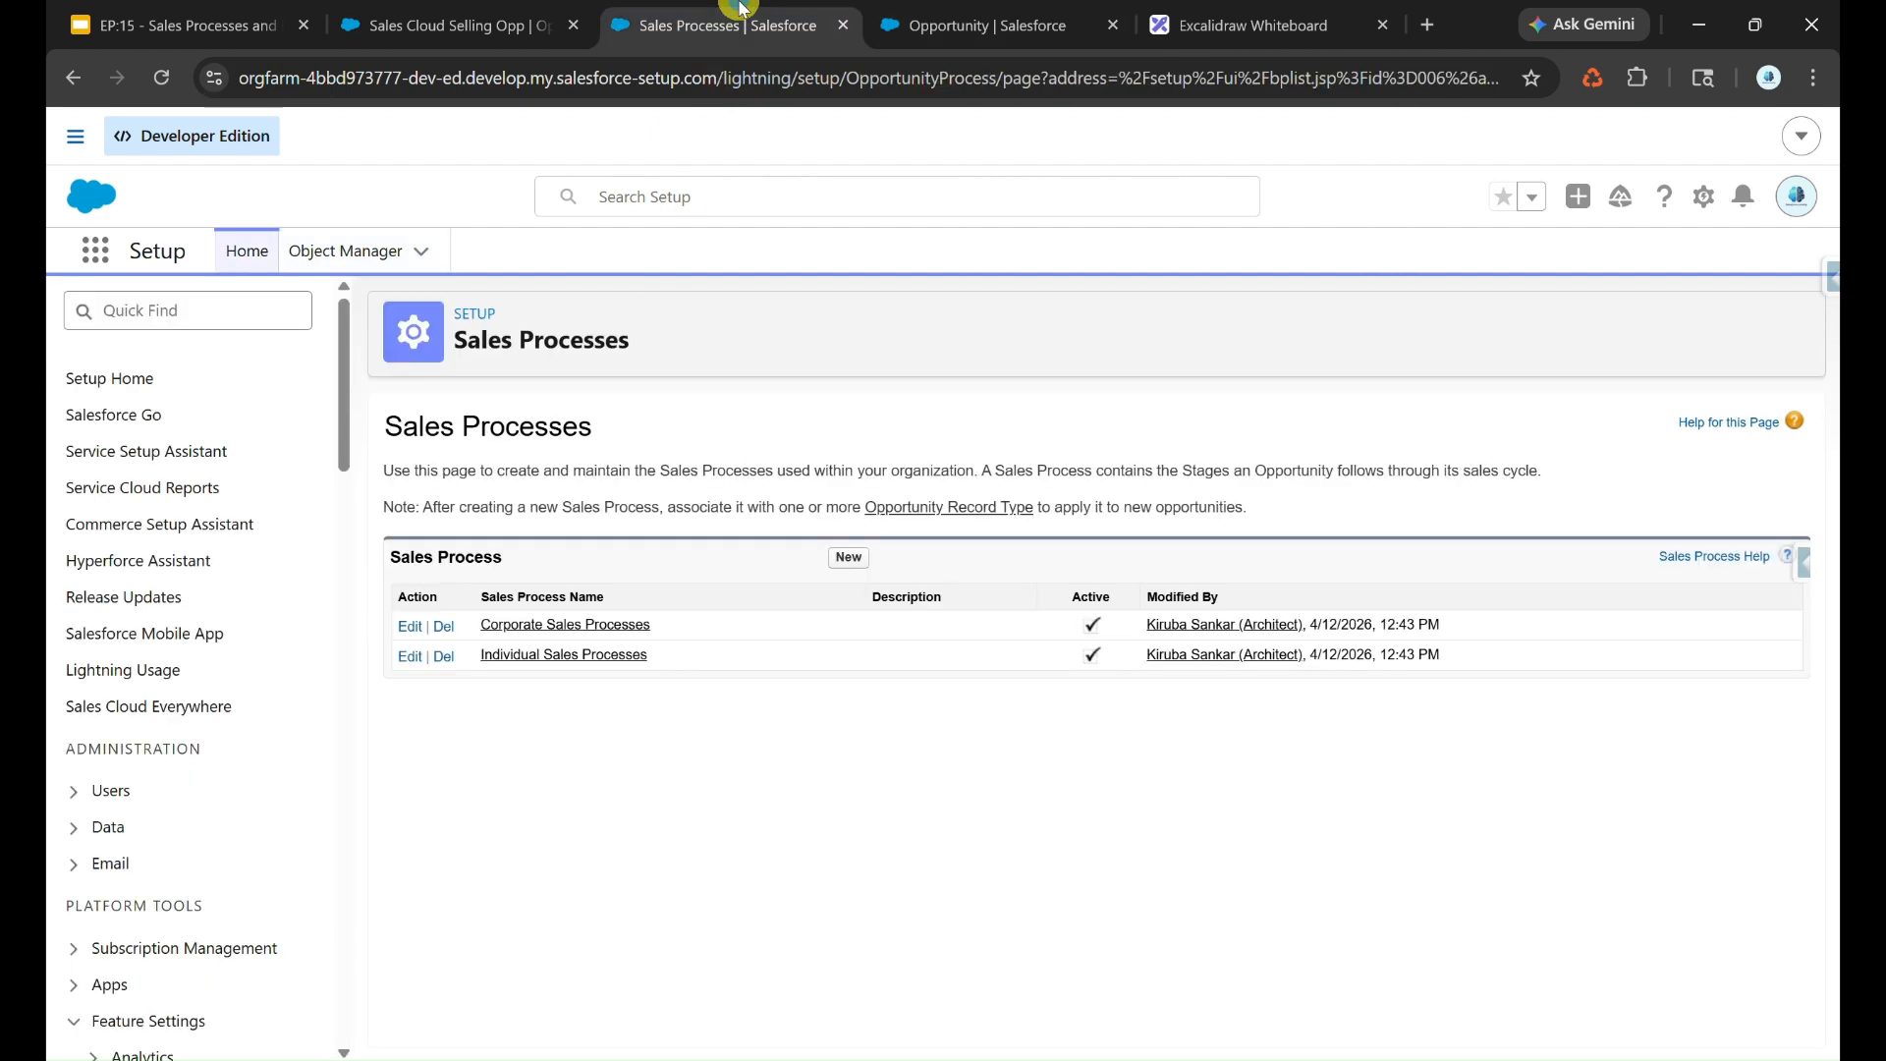
pyautogui.click(528, 626)
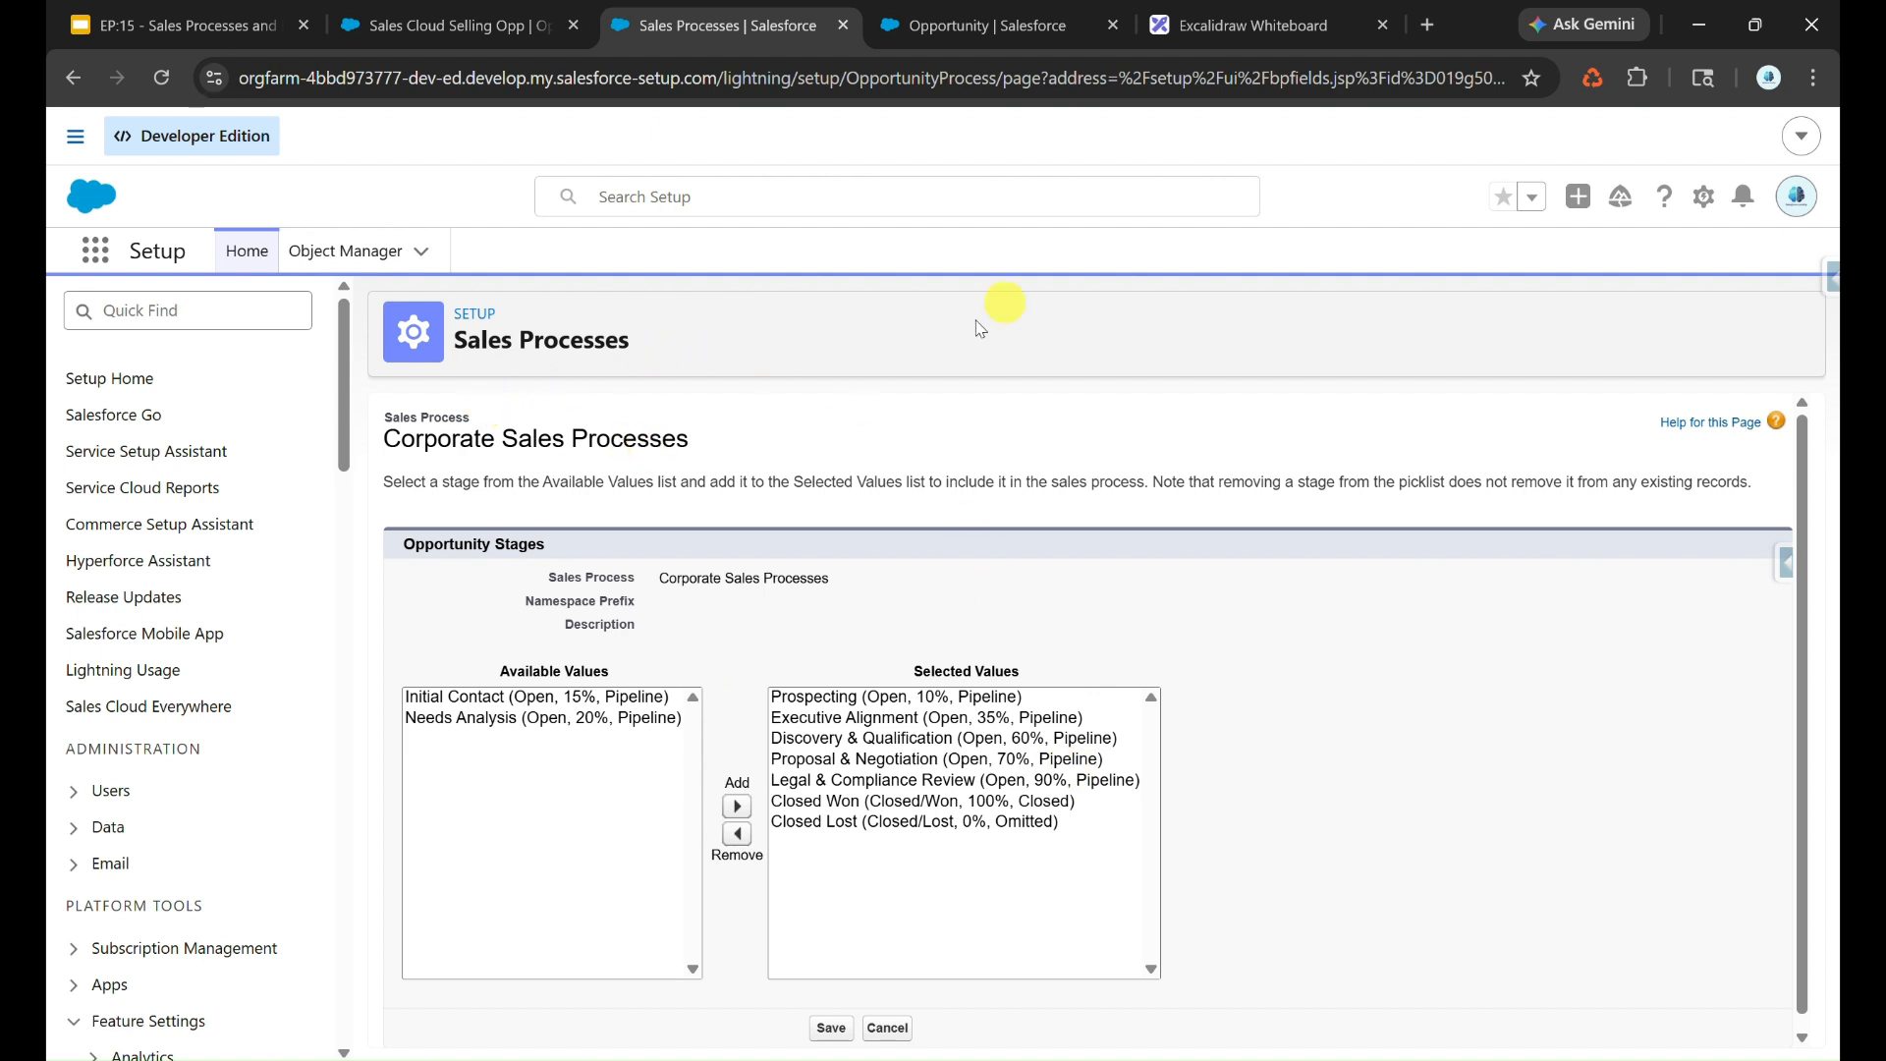
pyautogui.click(1107, 16)
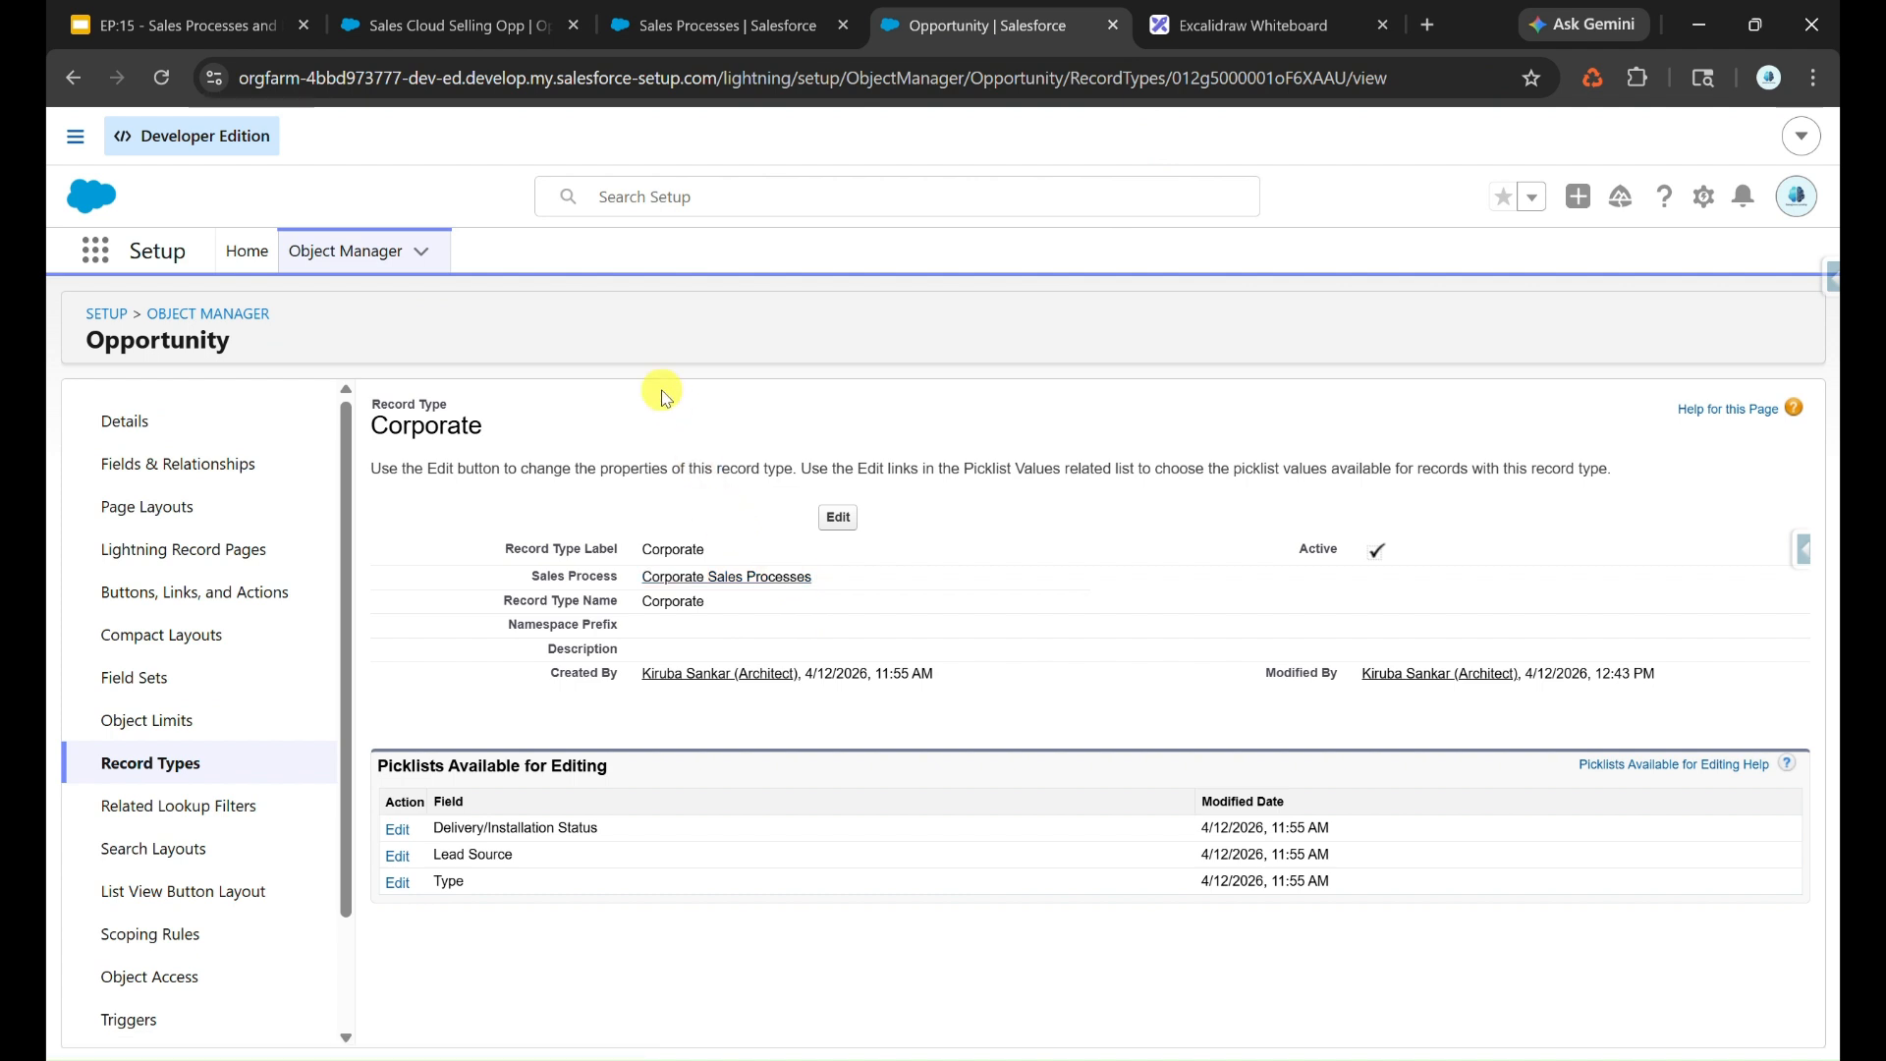
# Create and save an Individual opportunity named Test with close date 4/15/2026 and stage Prospecting.
pyautogui.click(410, 10)
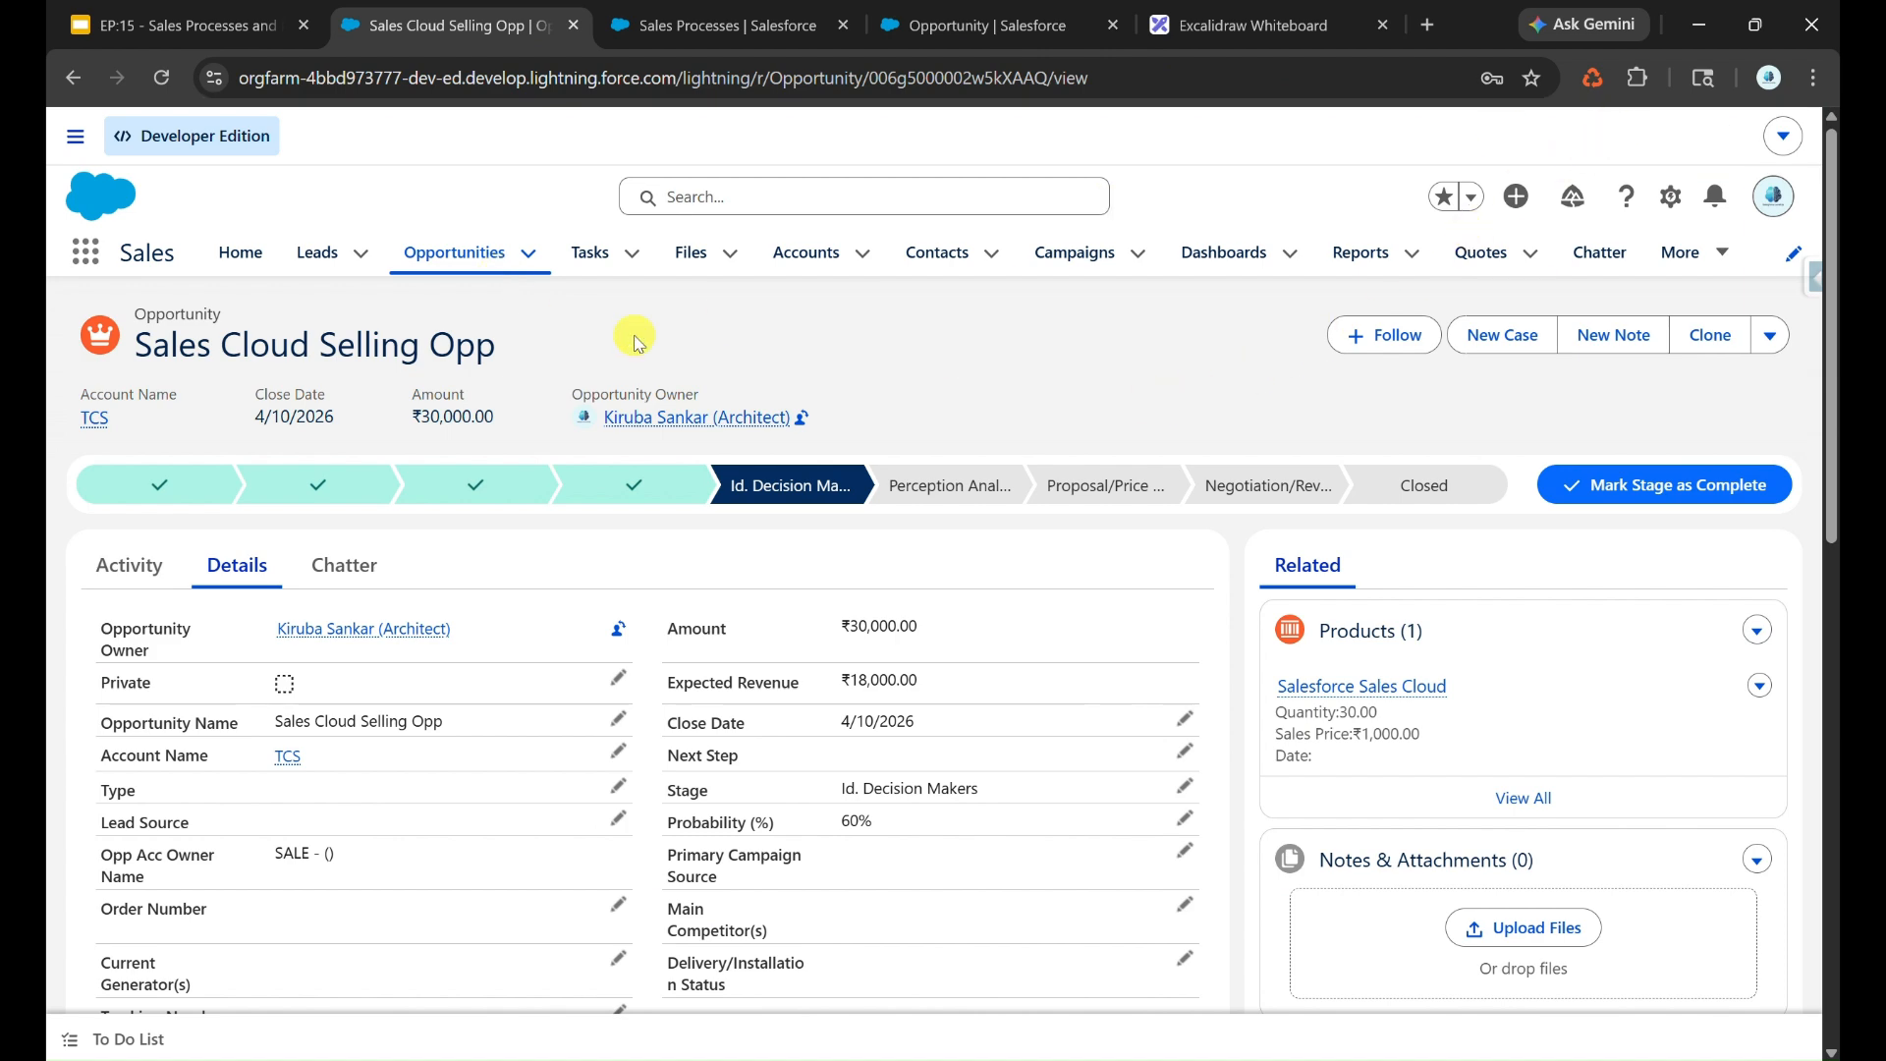
pyautogui.click(491, 255)
pyautogui.click(1634, 341)
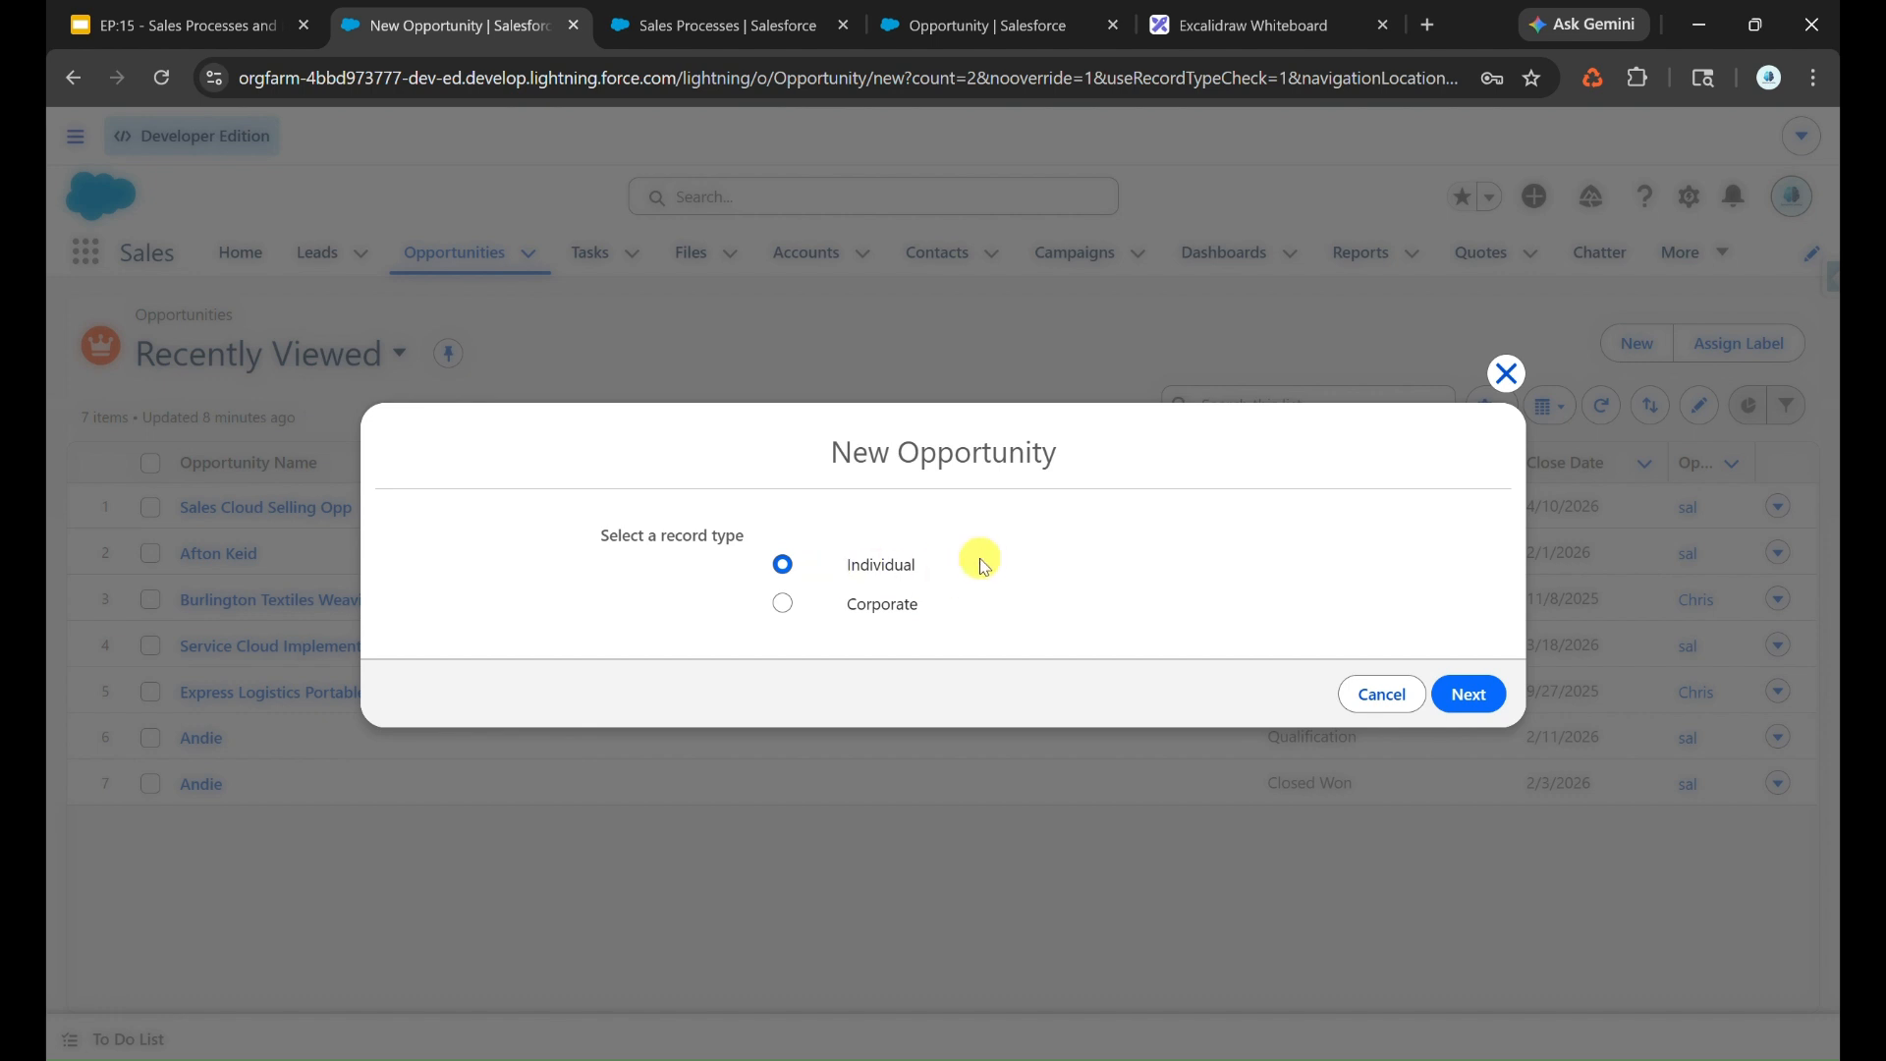
pyautogui.click(1482, 698)
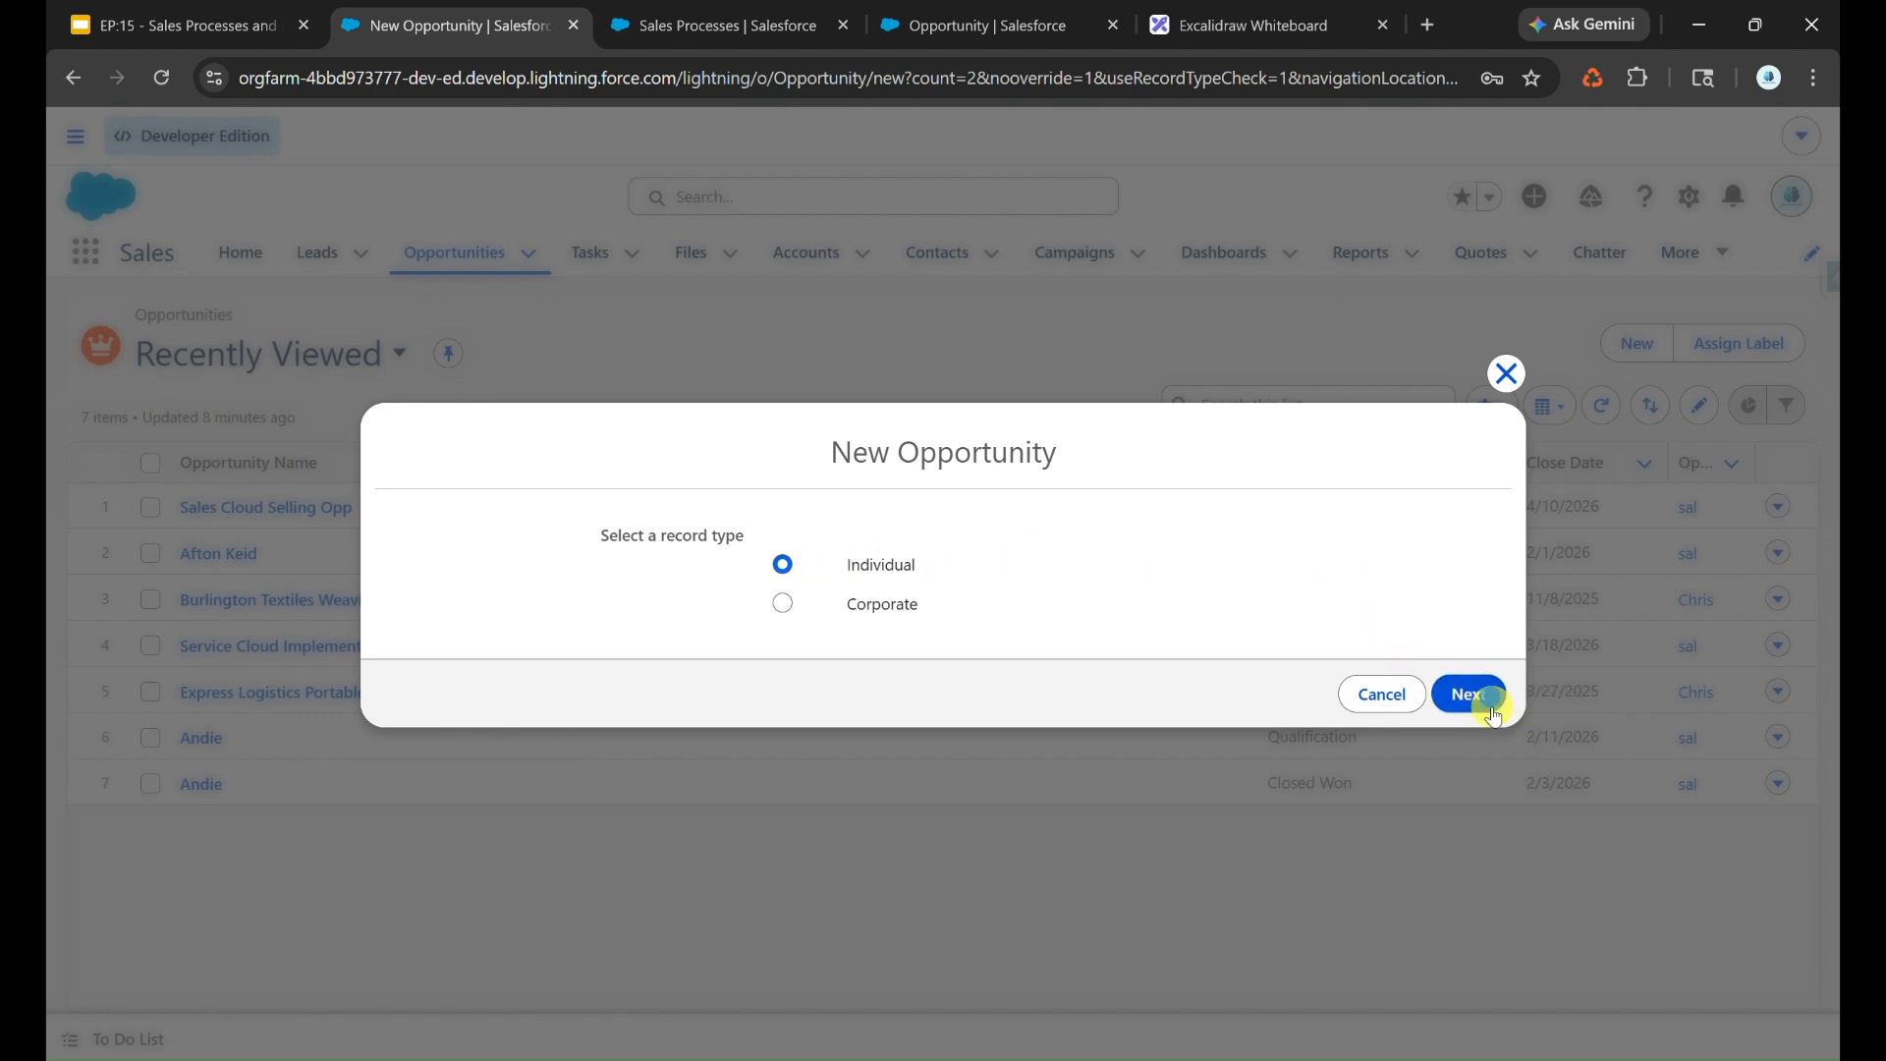
pyautogui.click(838, 472)
pyautogui.write('Test')
pyautogui.click(1129, 414)
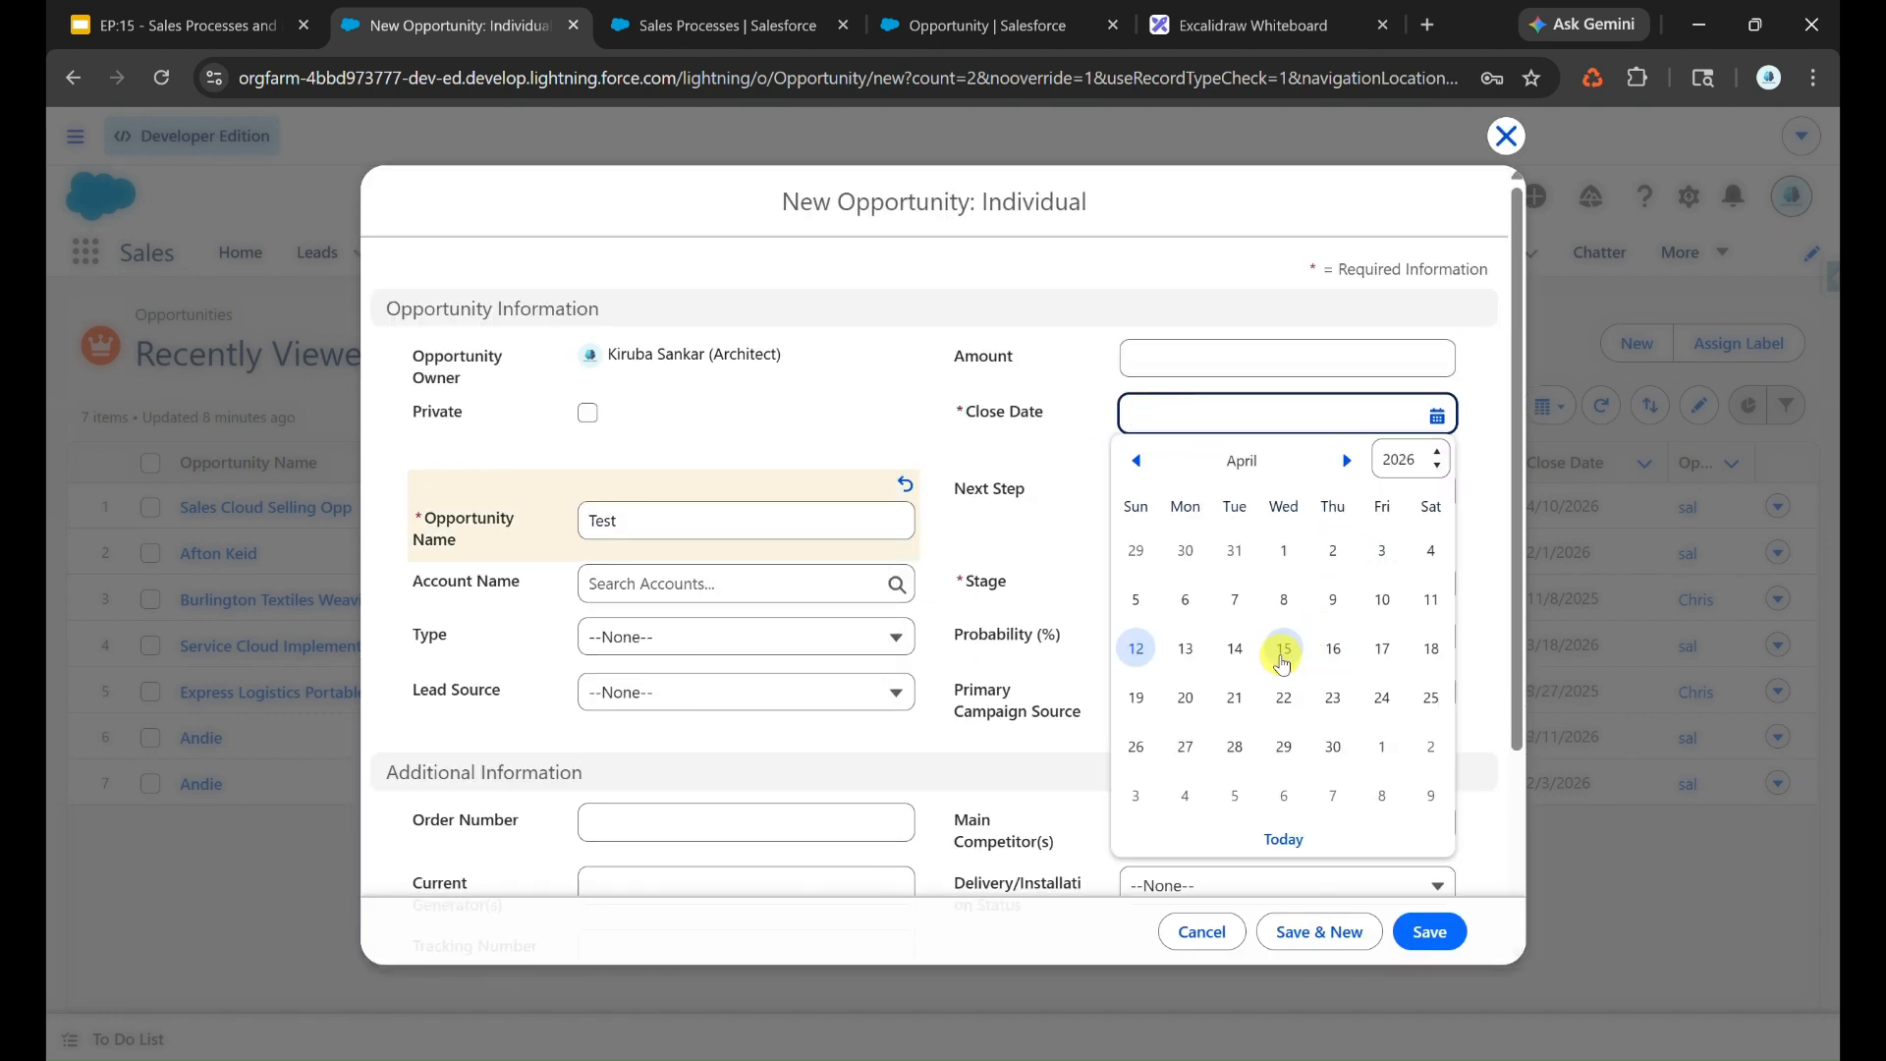
pyautogui.click(1276, 650)
pyautogui.click(1142, 617)
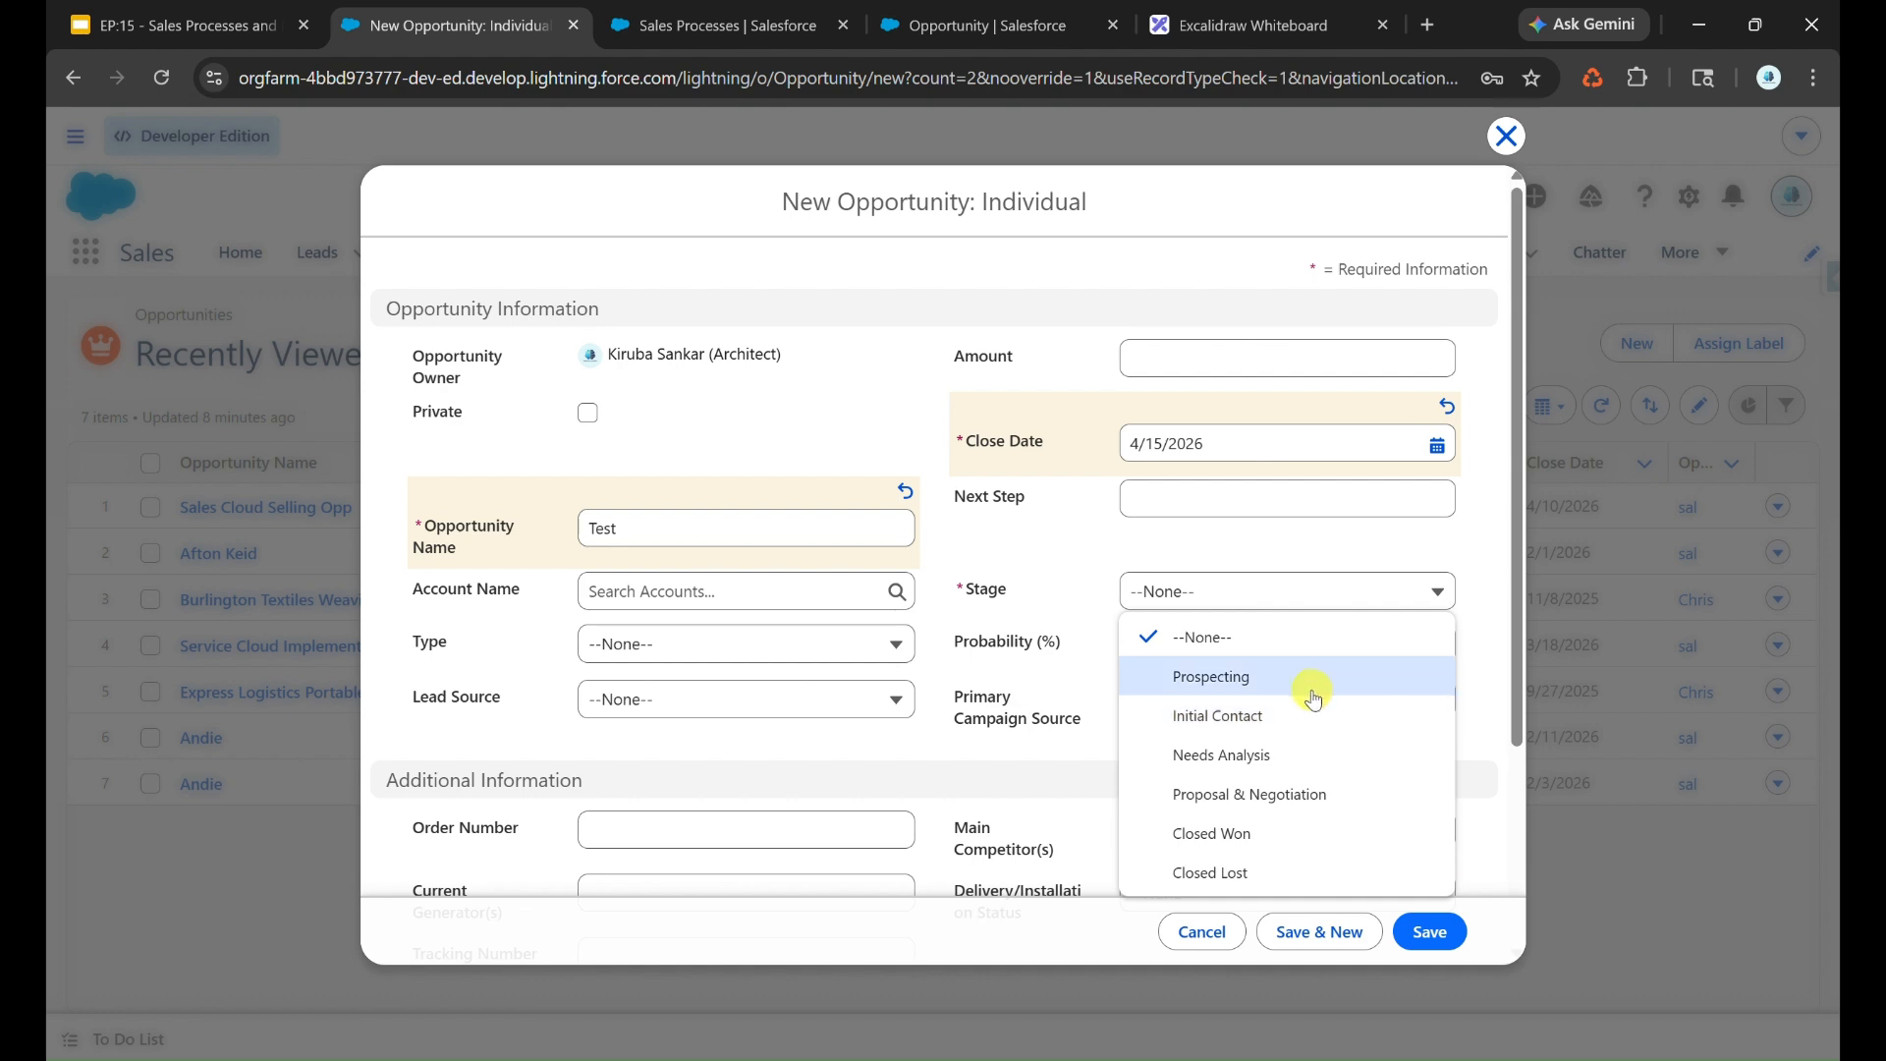
pyautogui.click(1313, 678)
pyautogui.click(1415, 951)
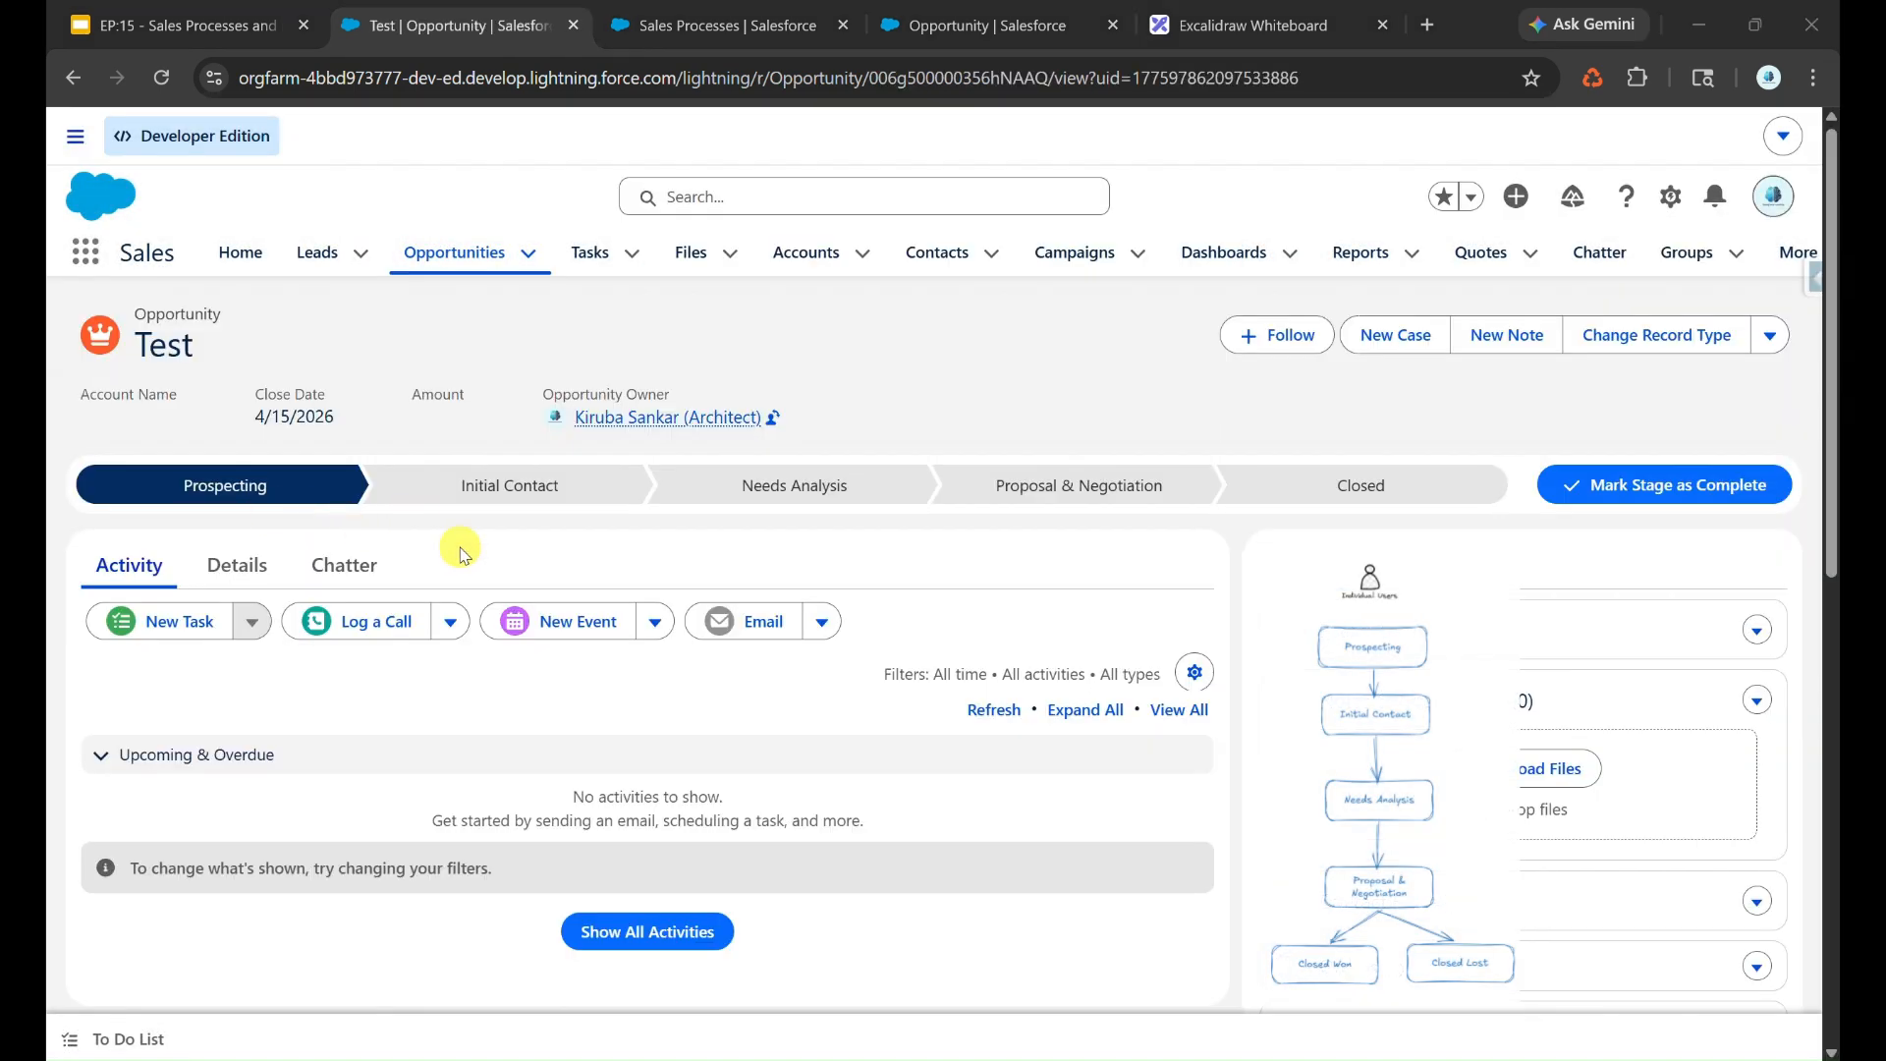
# Compare the selected stages of Individual Sales Processes with the path shown on the Test opportunity.
pyautogui.click(750, 14)
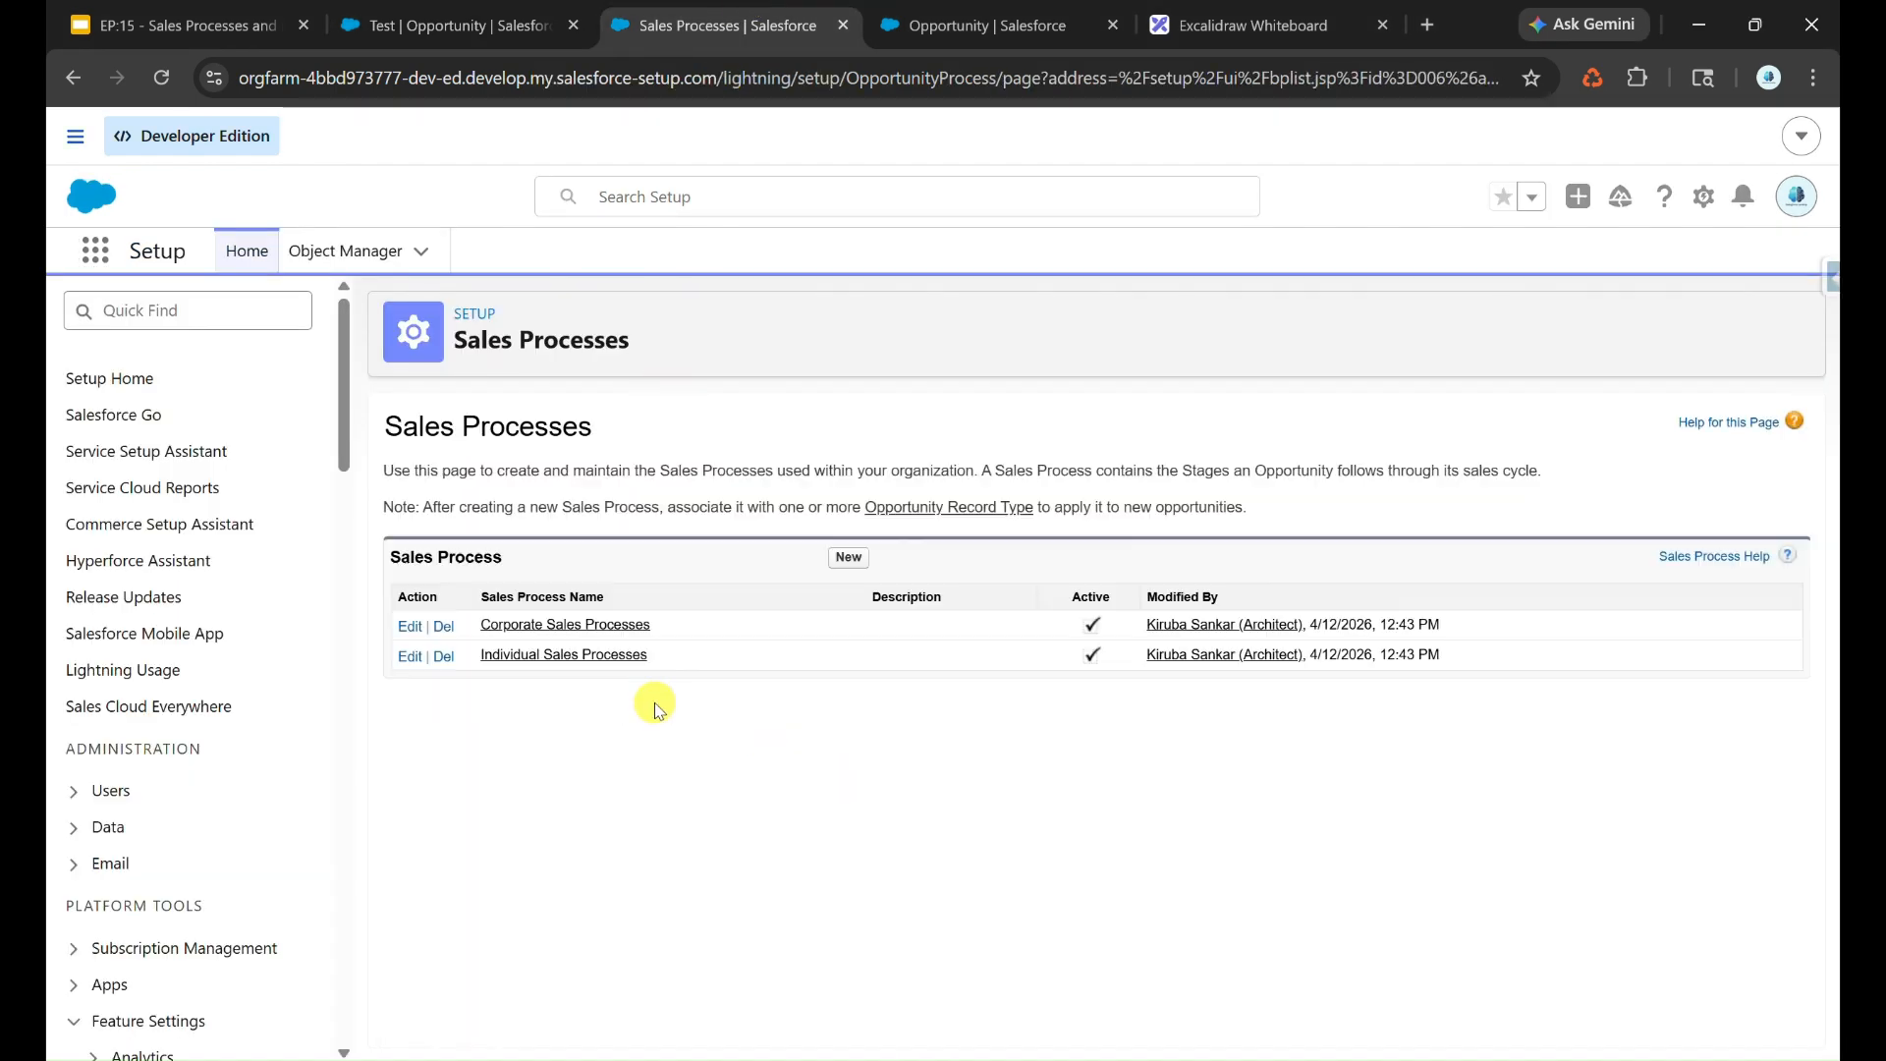
pyautogui.click(544, 656)
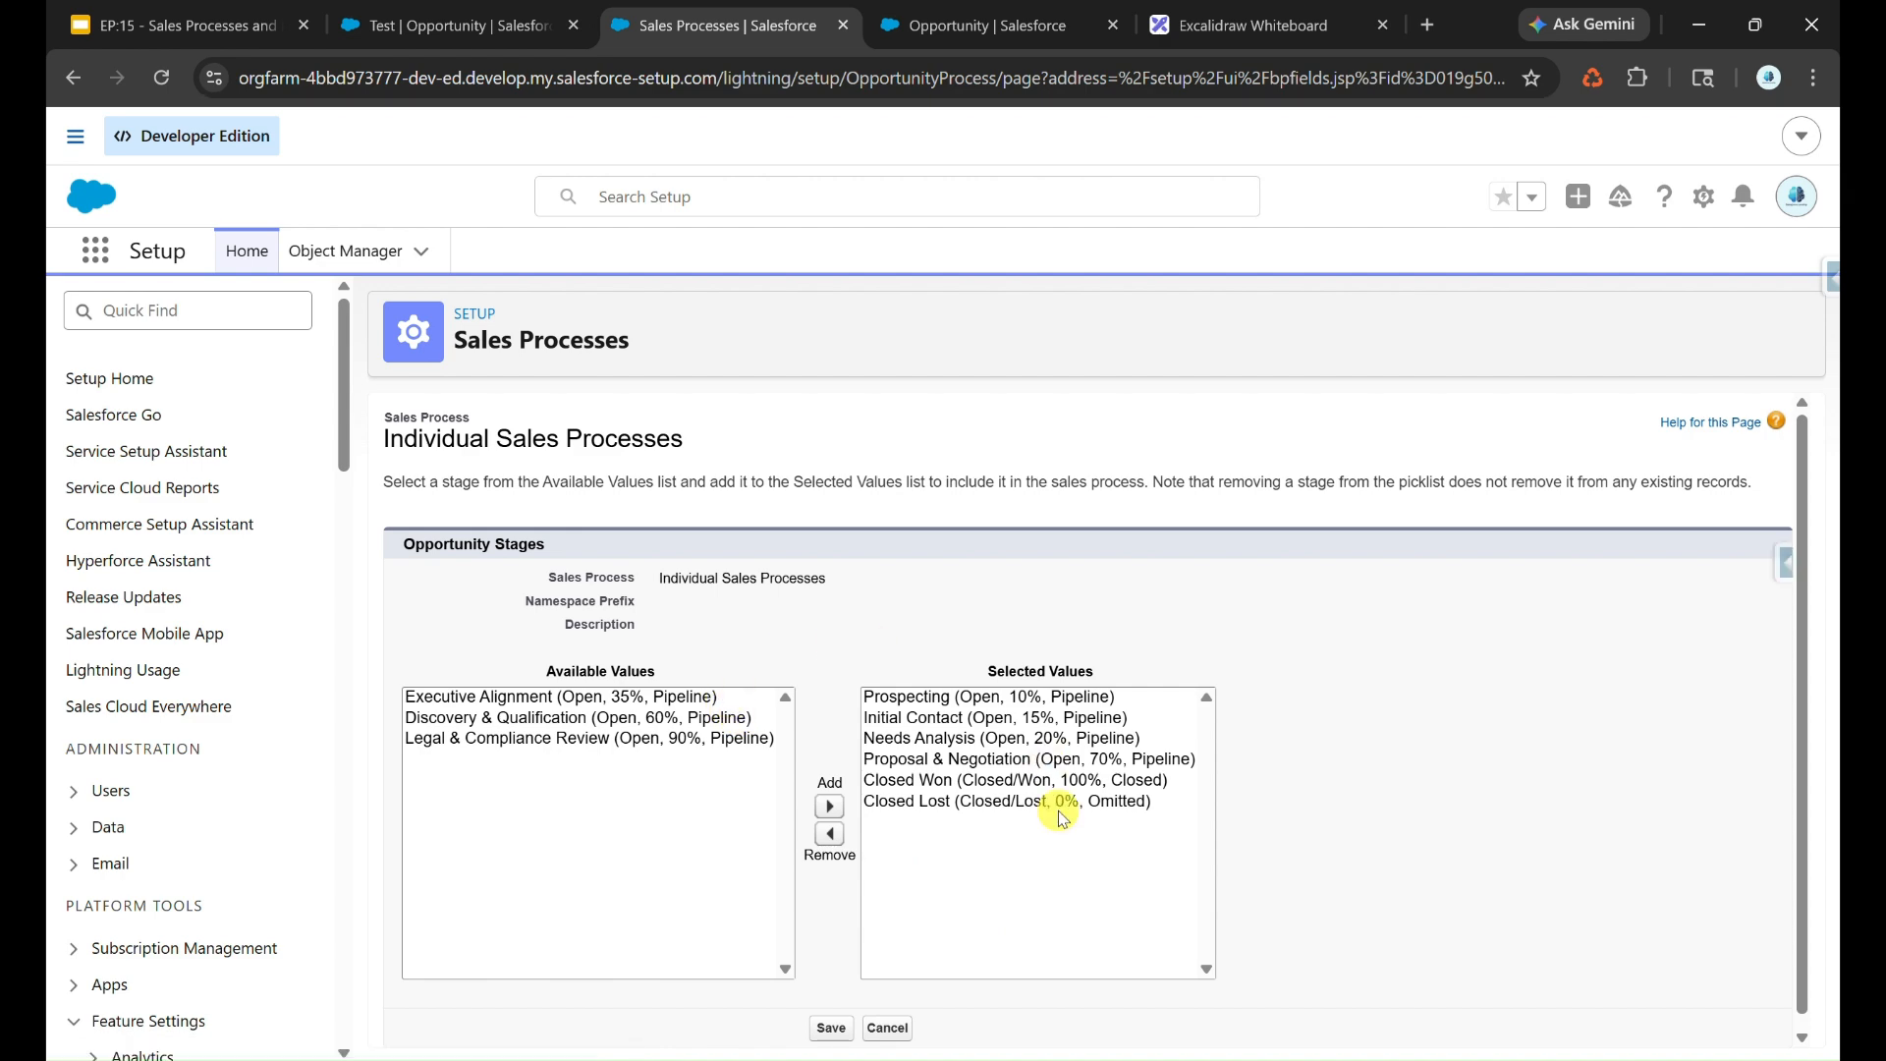
pyautogui.click(485, 9)
# In a separate browser tab, create and save a Corporate opportunity named Test 2 with close date 4/15/2026 and stage Prospecting.
pyautogui.rightClick(462, 252)
pyautogui.click(581, 294)
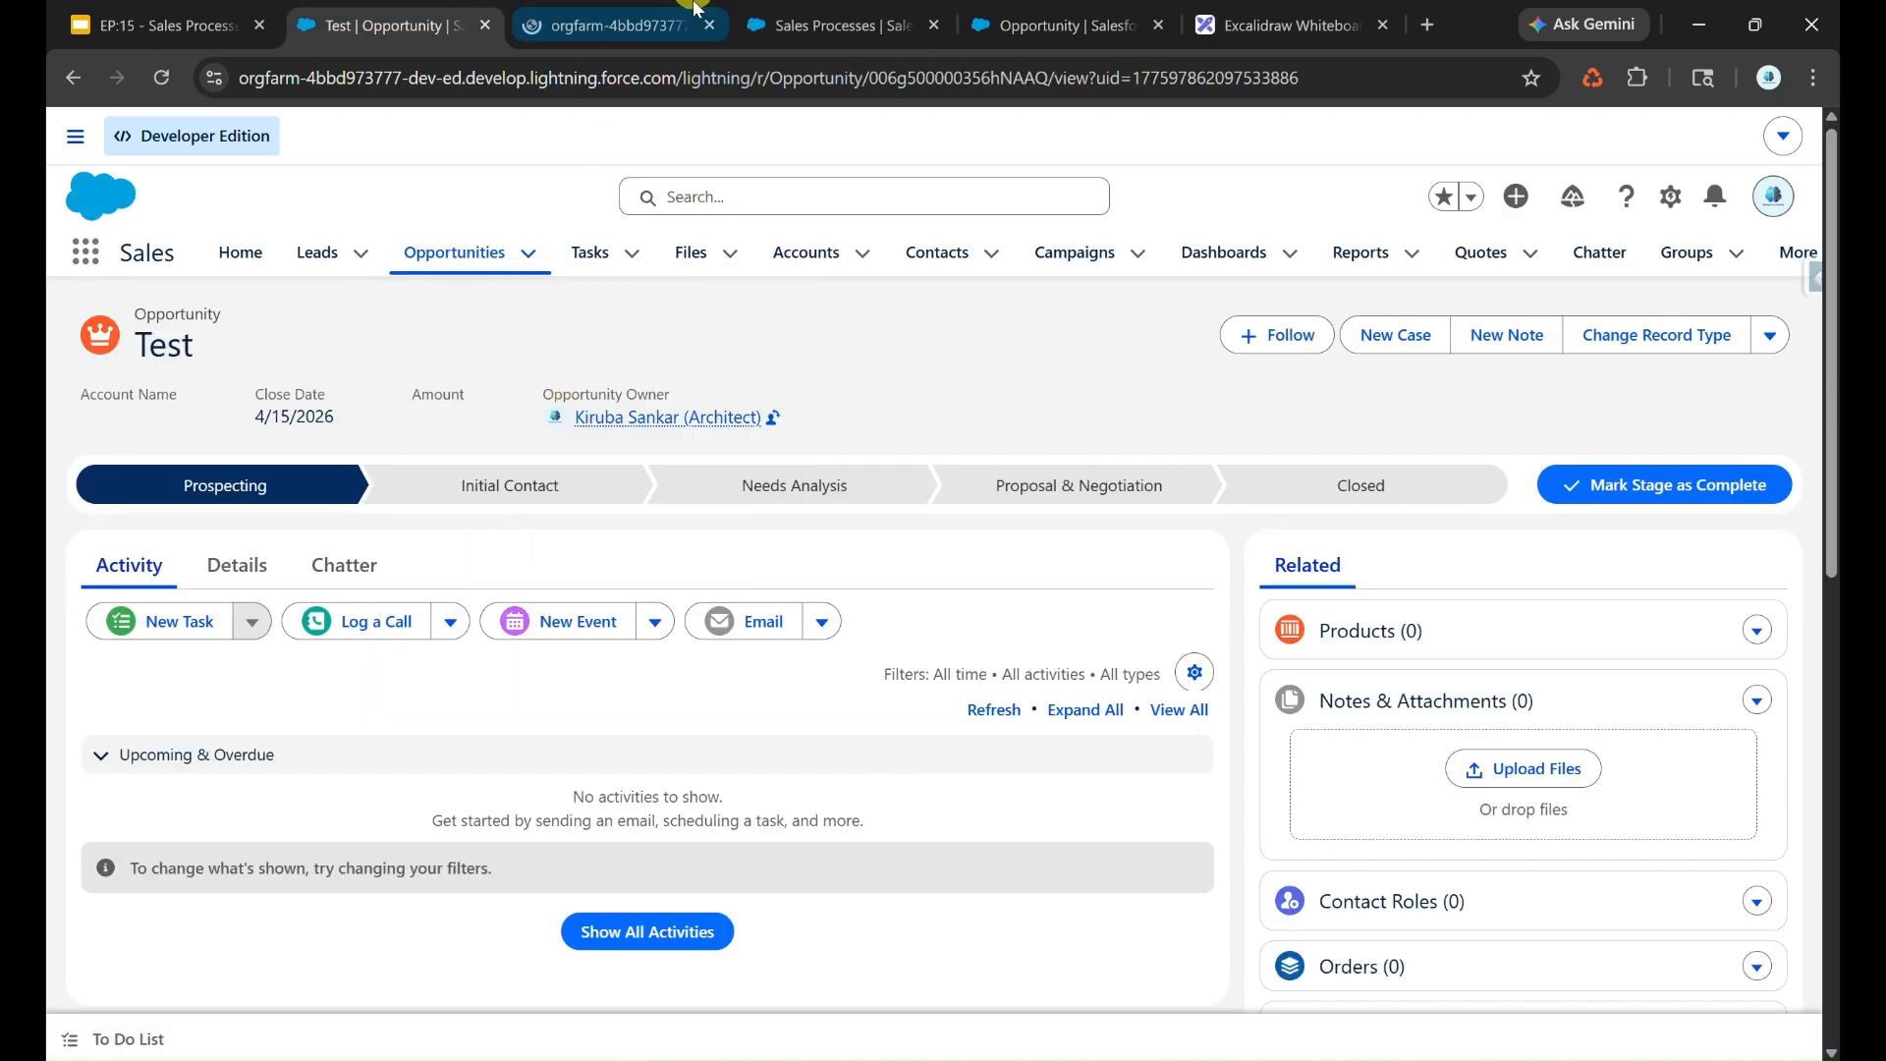
pyautogui.click(638, 20)
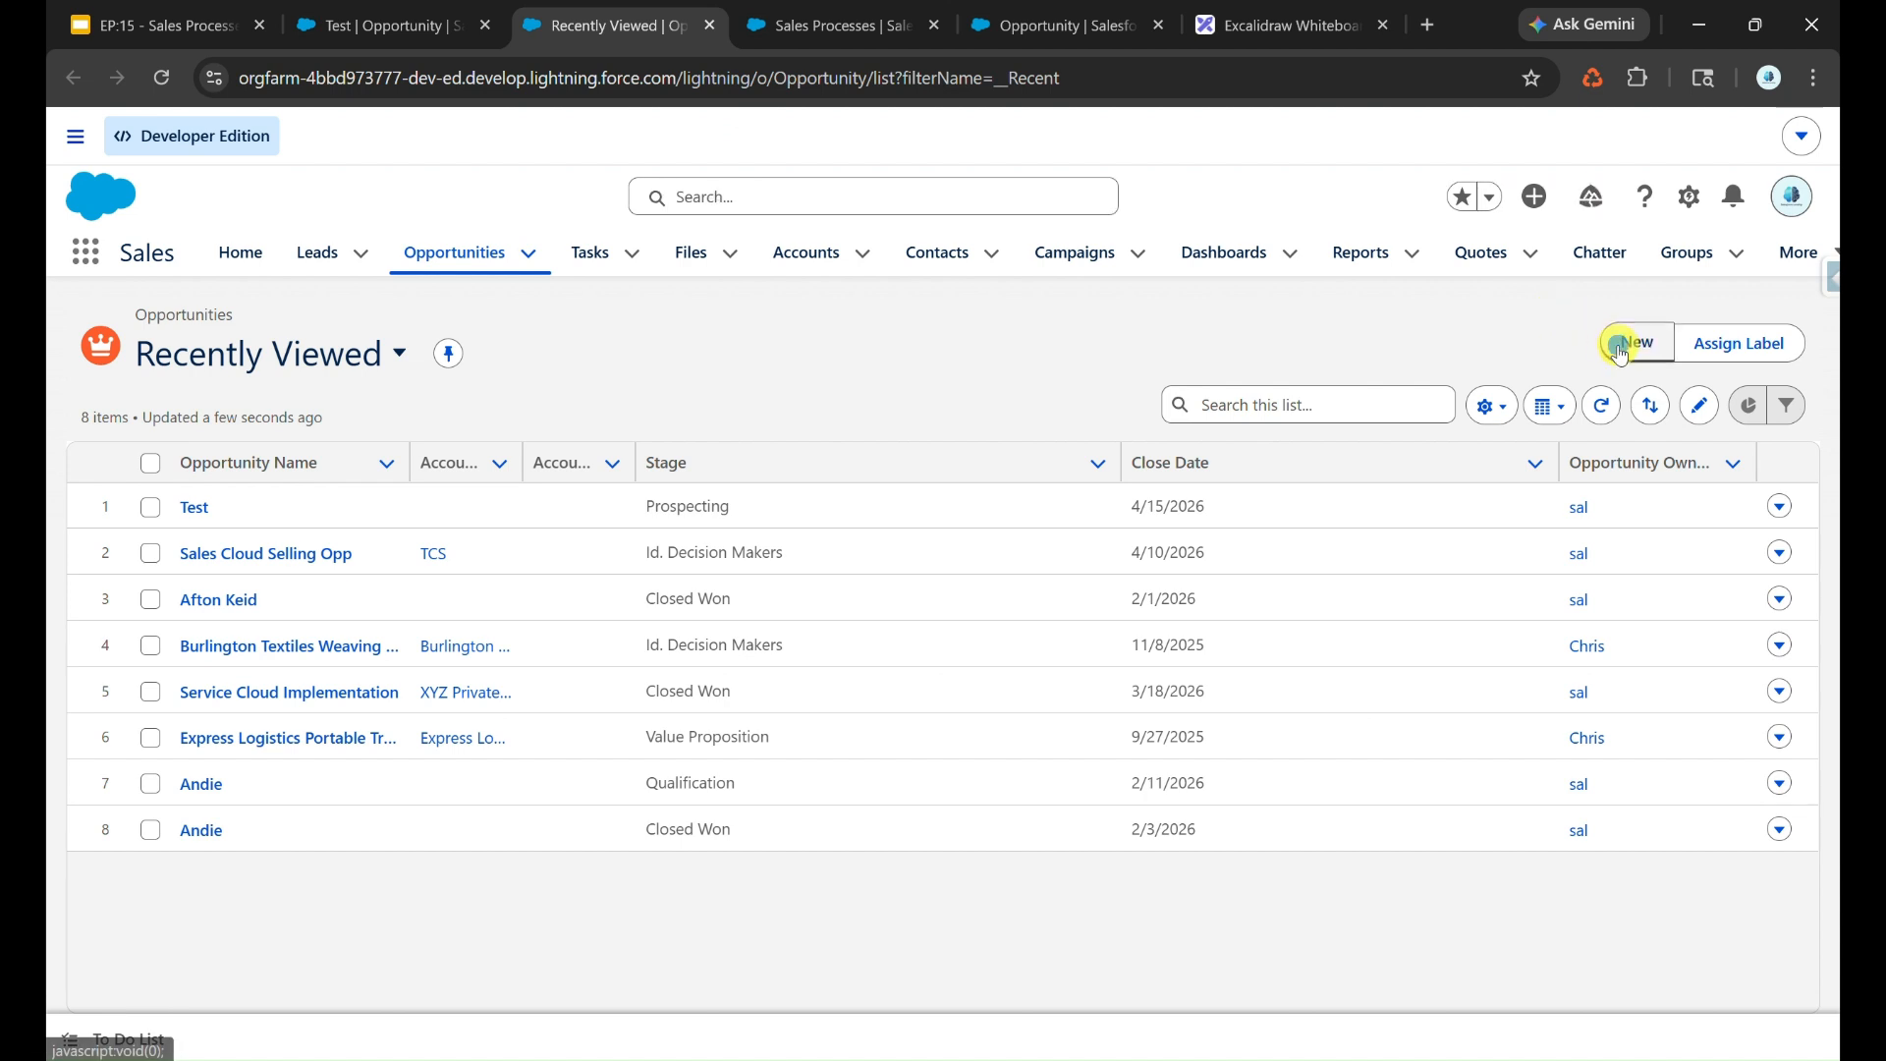
pyautogui.click(1621, 349)
pyautogui.click(897, 602)
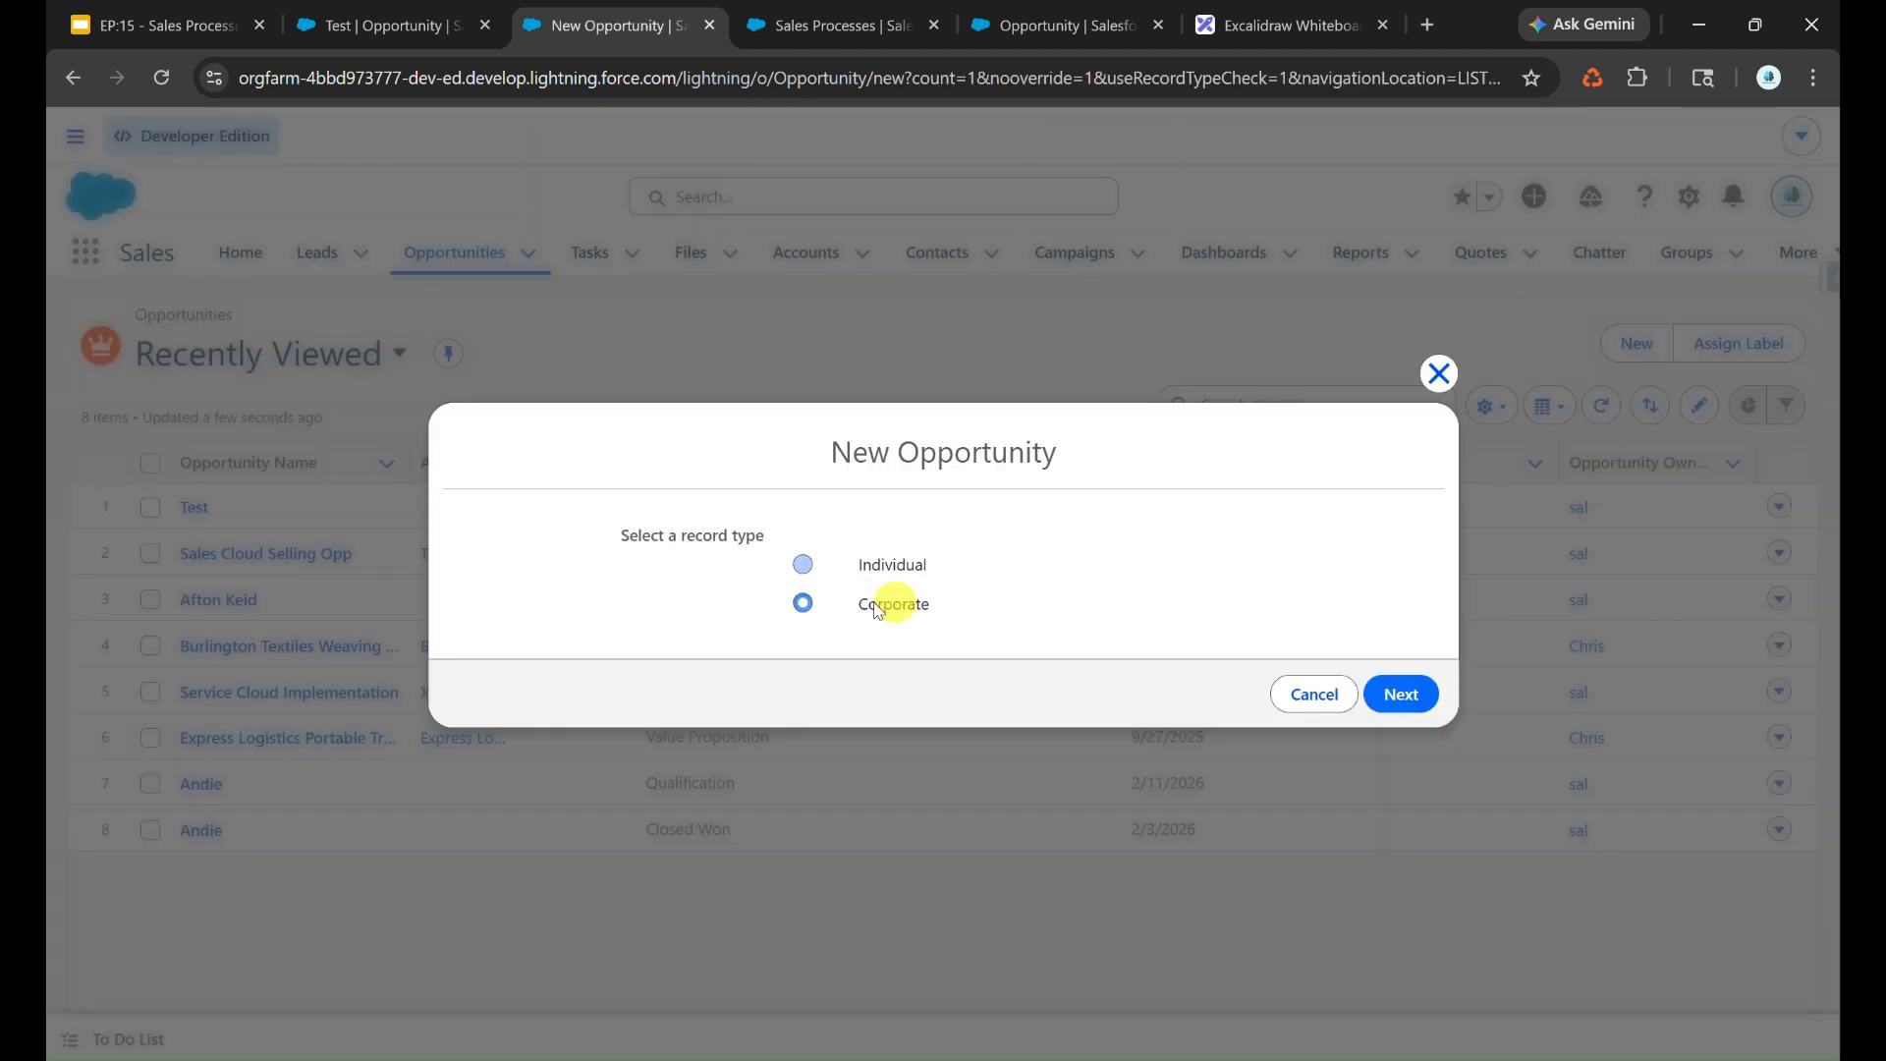
pyautogui.click(1403, 696)
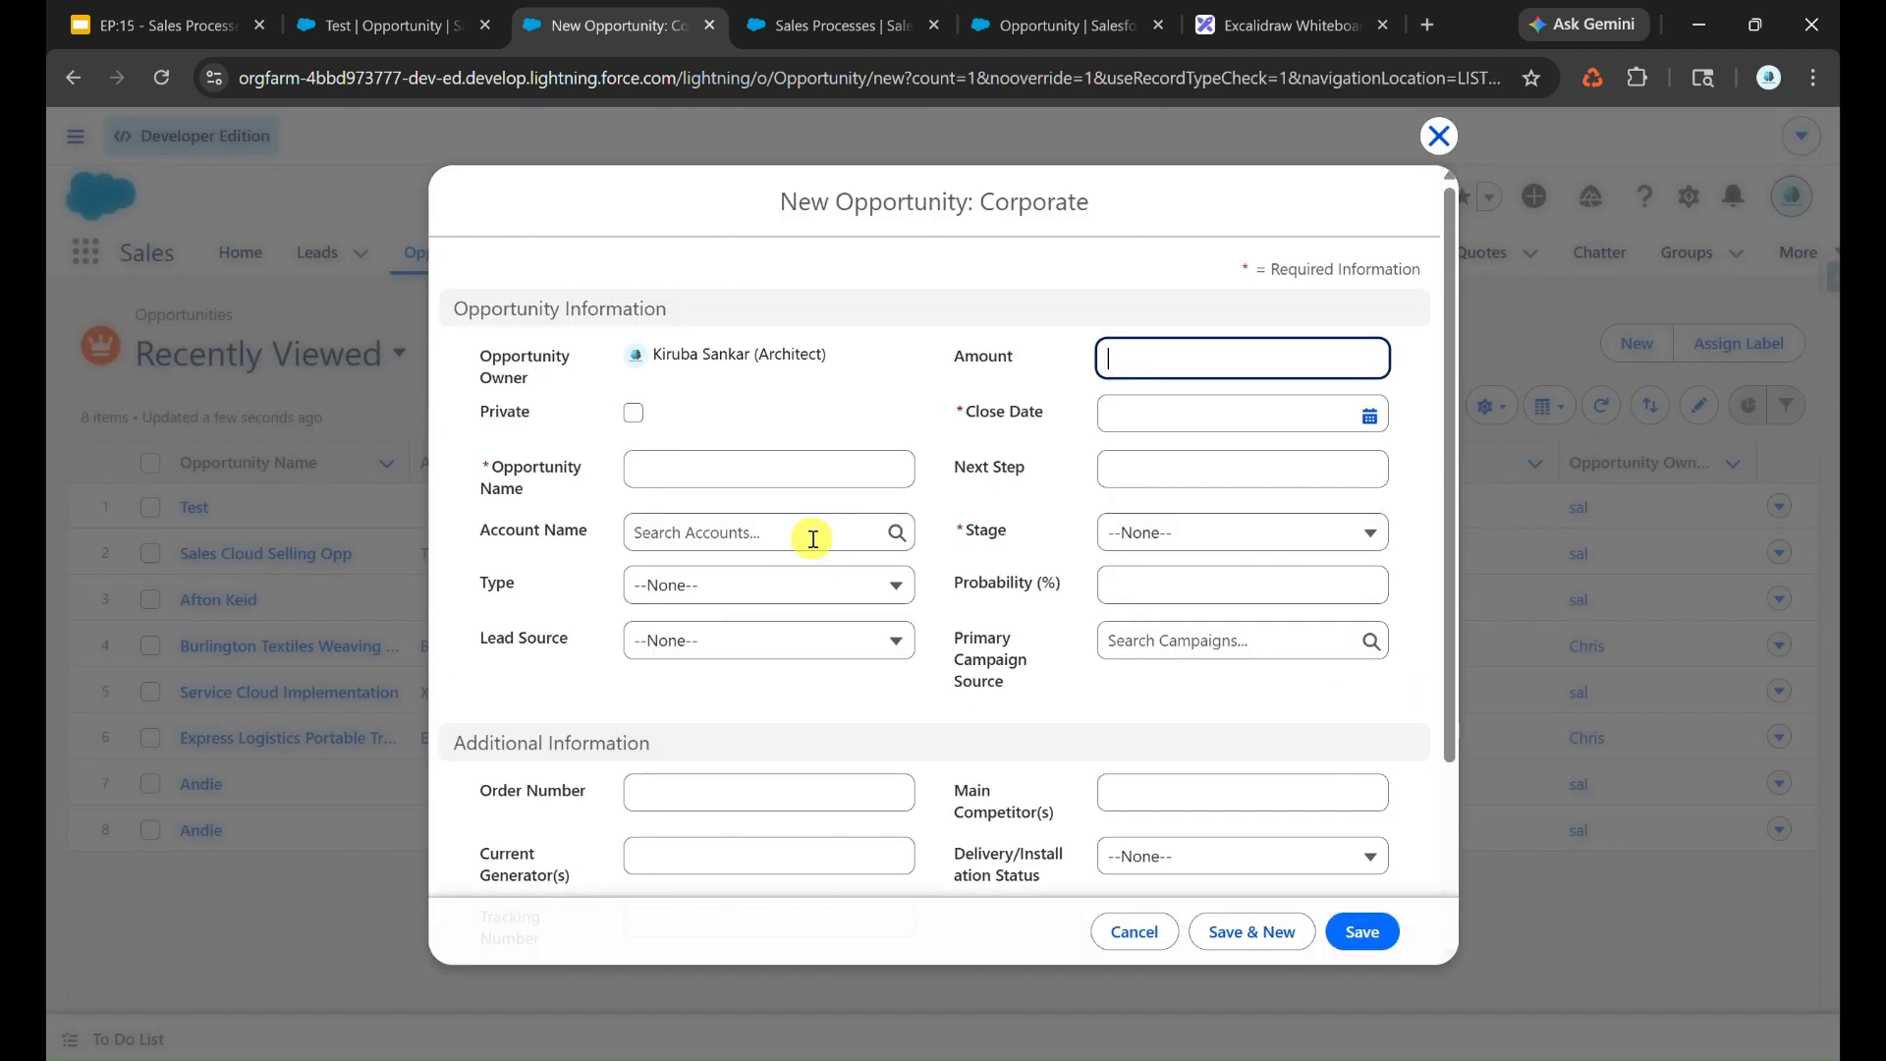
pyautogui.click(772, 468)
pyautogui.write('Test 2')
pyautogui.click(1161, 417)
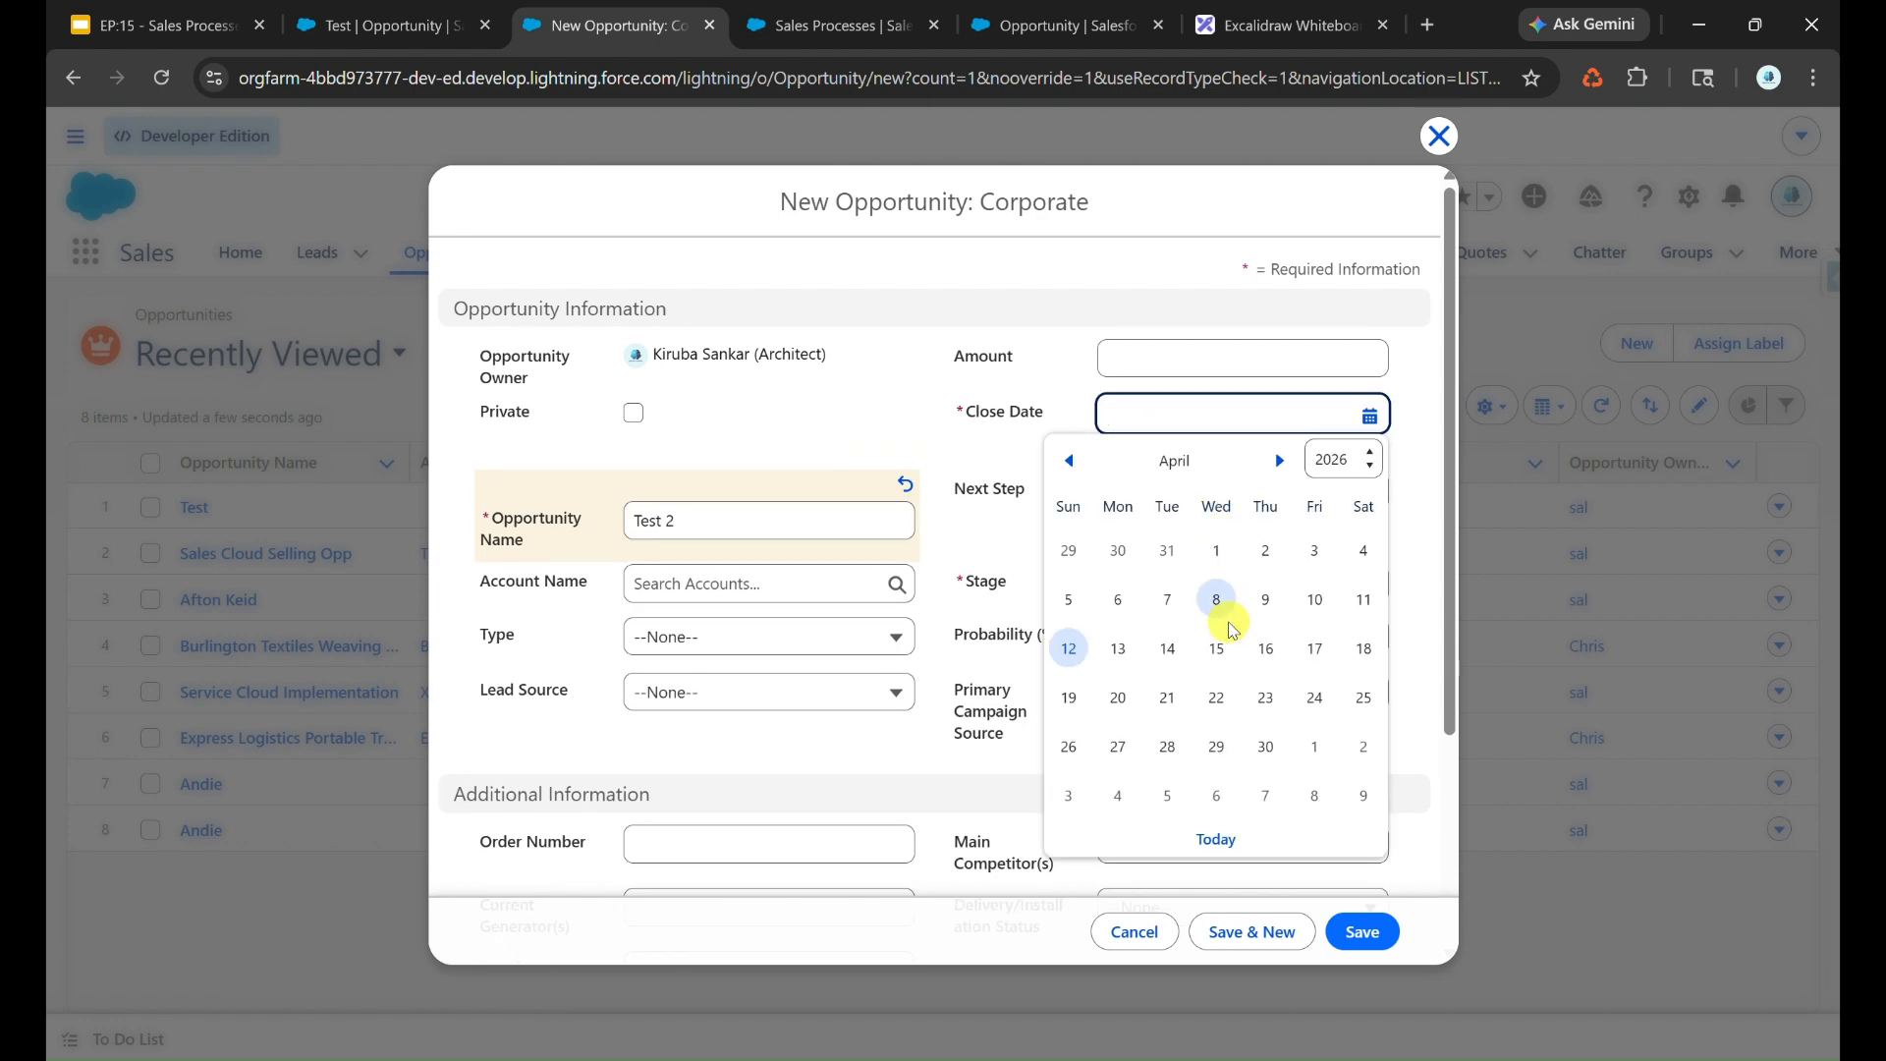
pyautogui.click(1217, 644)
pyautogui.click(1218, 613)
pyautogui.click(1201, 685)
pyautogui.click(1358, 930)
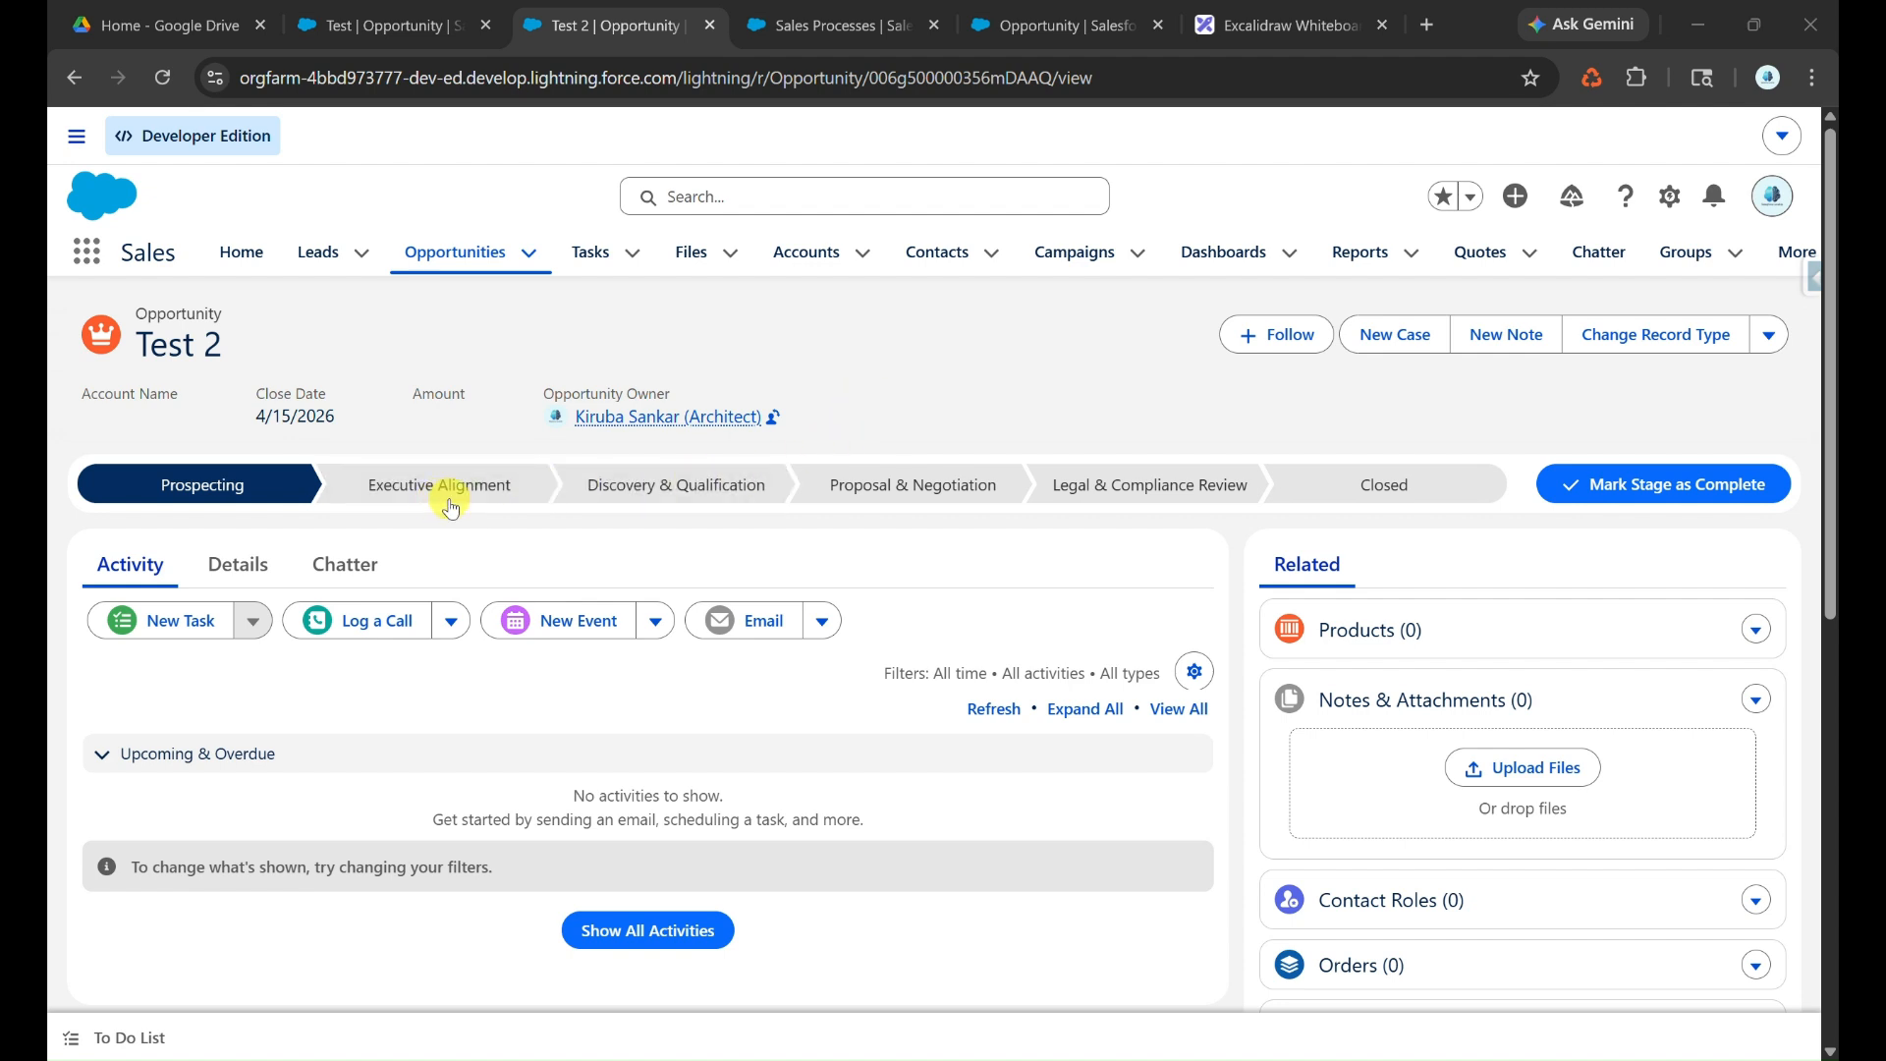
# Compare the selected stages of Corporate Sales Processes with the path shown on the Test 2 opportunity.
pyautogui.hotkey('ctrl', 'Tab')
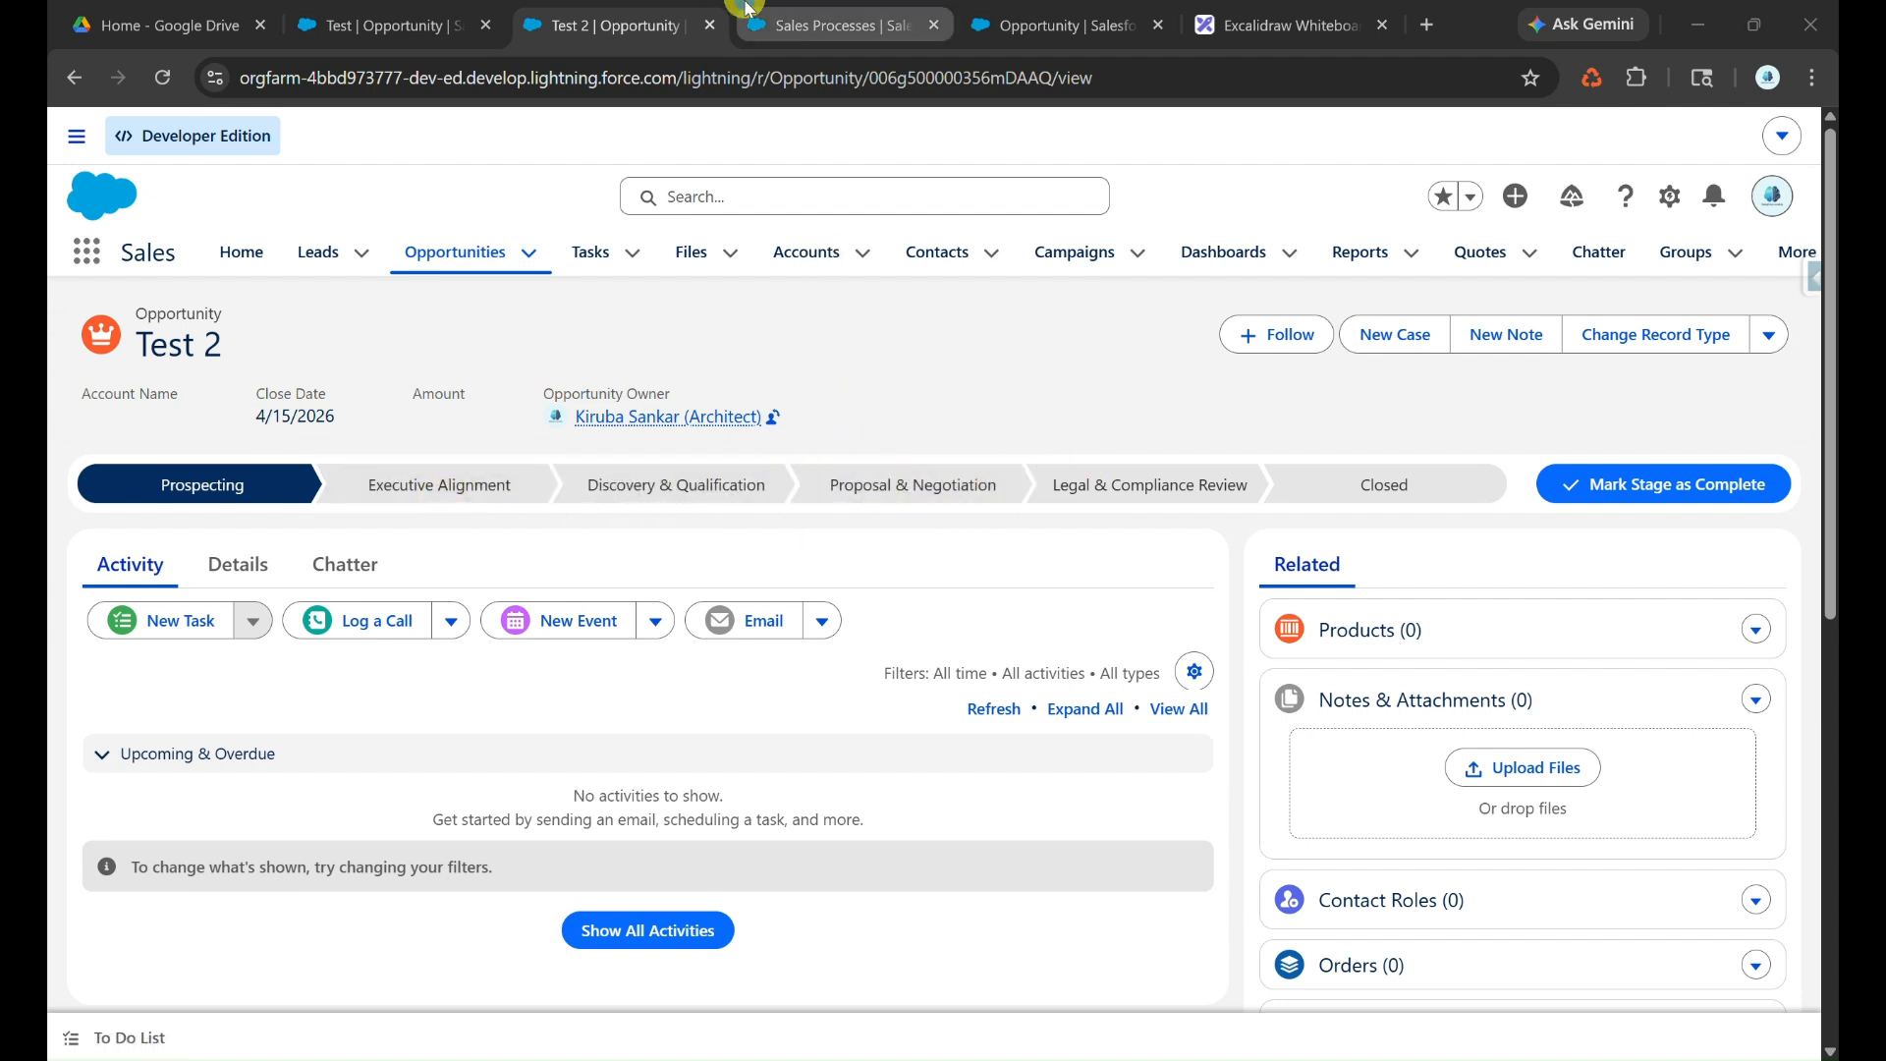
pyautogui.hotkey('alt', 'Left')
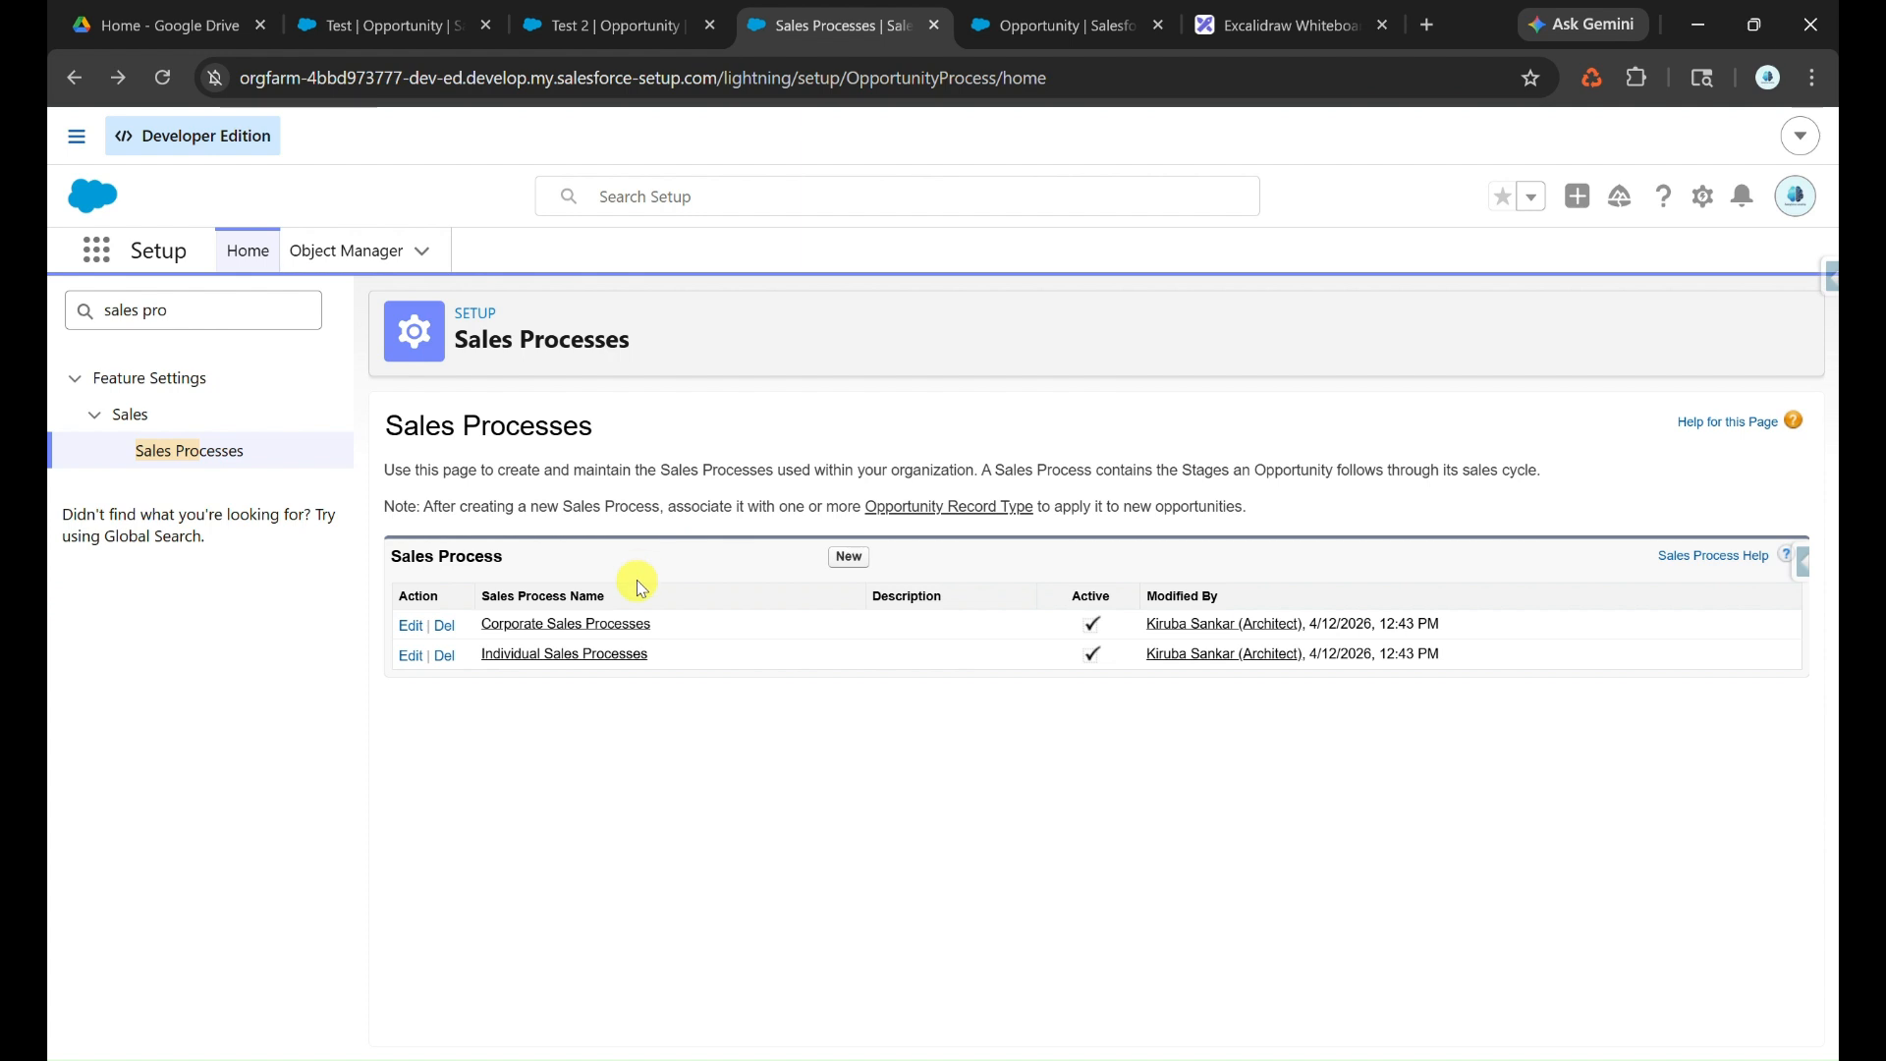
pyautogui.click(575, 622)
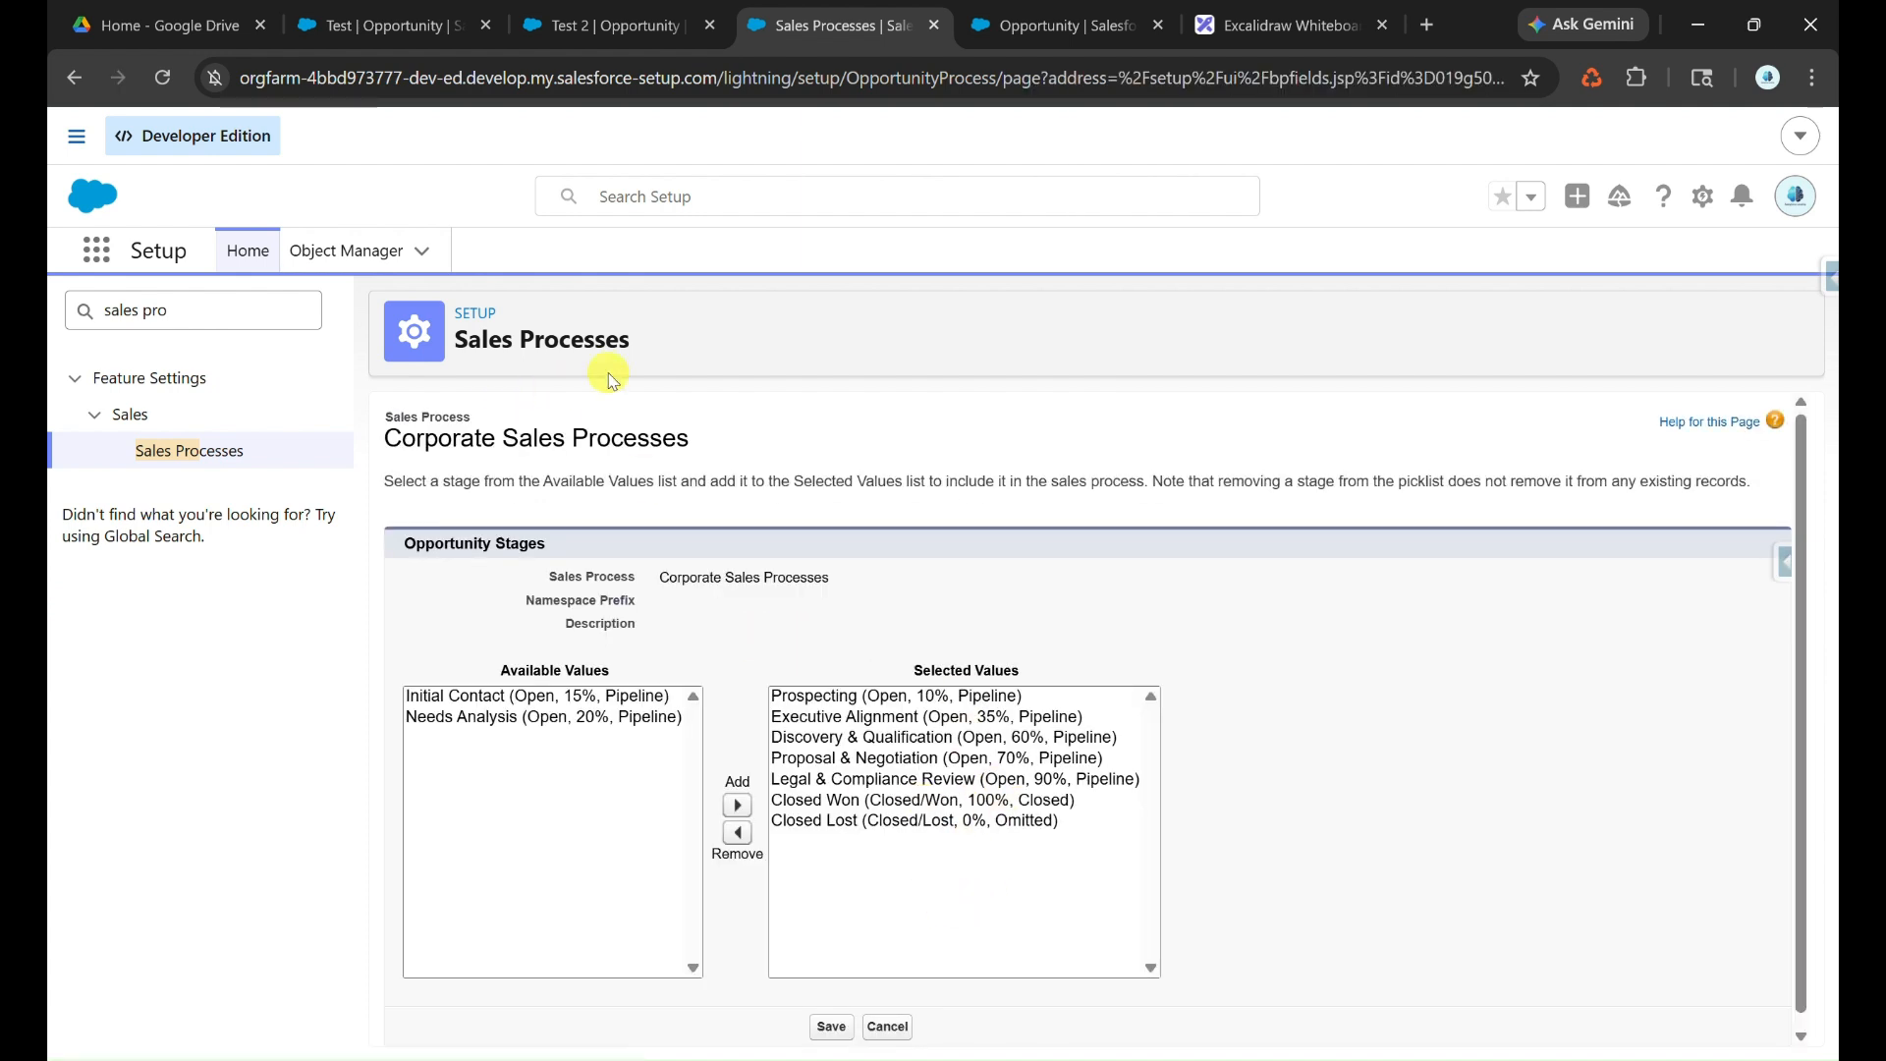
pyautogui.click(589, 25)
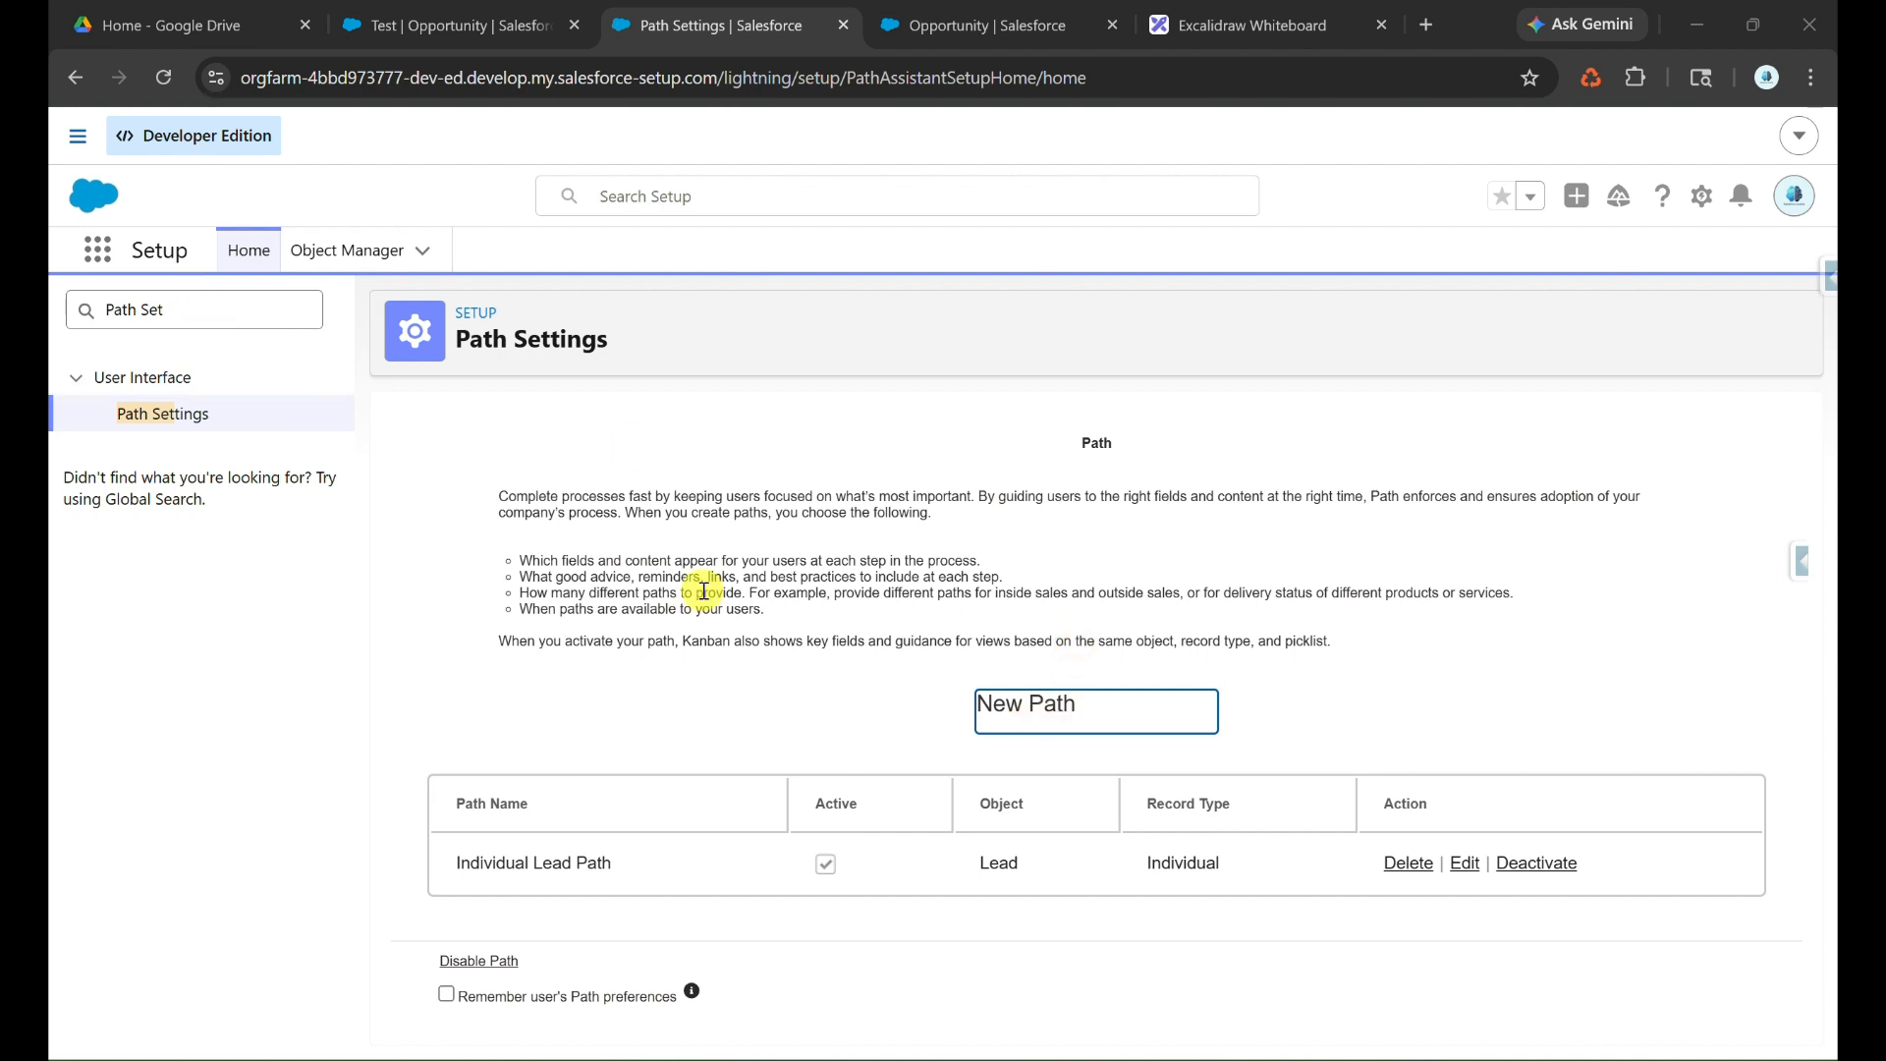
# Start a new path in Path Settings named Individual Opportunity Path, with API reference name Individual_Opportunity_Path.
pyautogui.click(1043, 721)
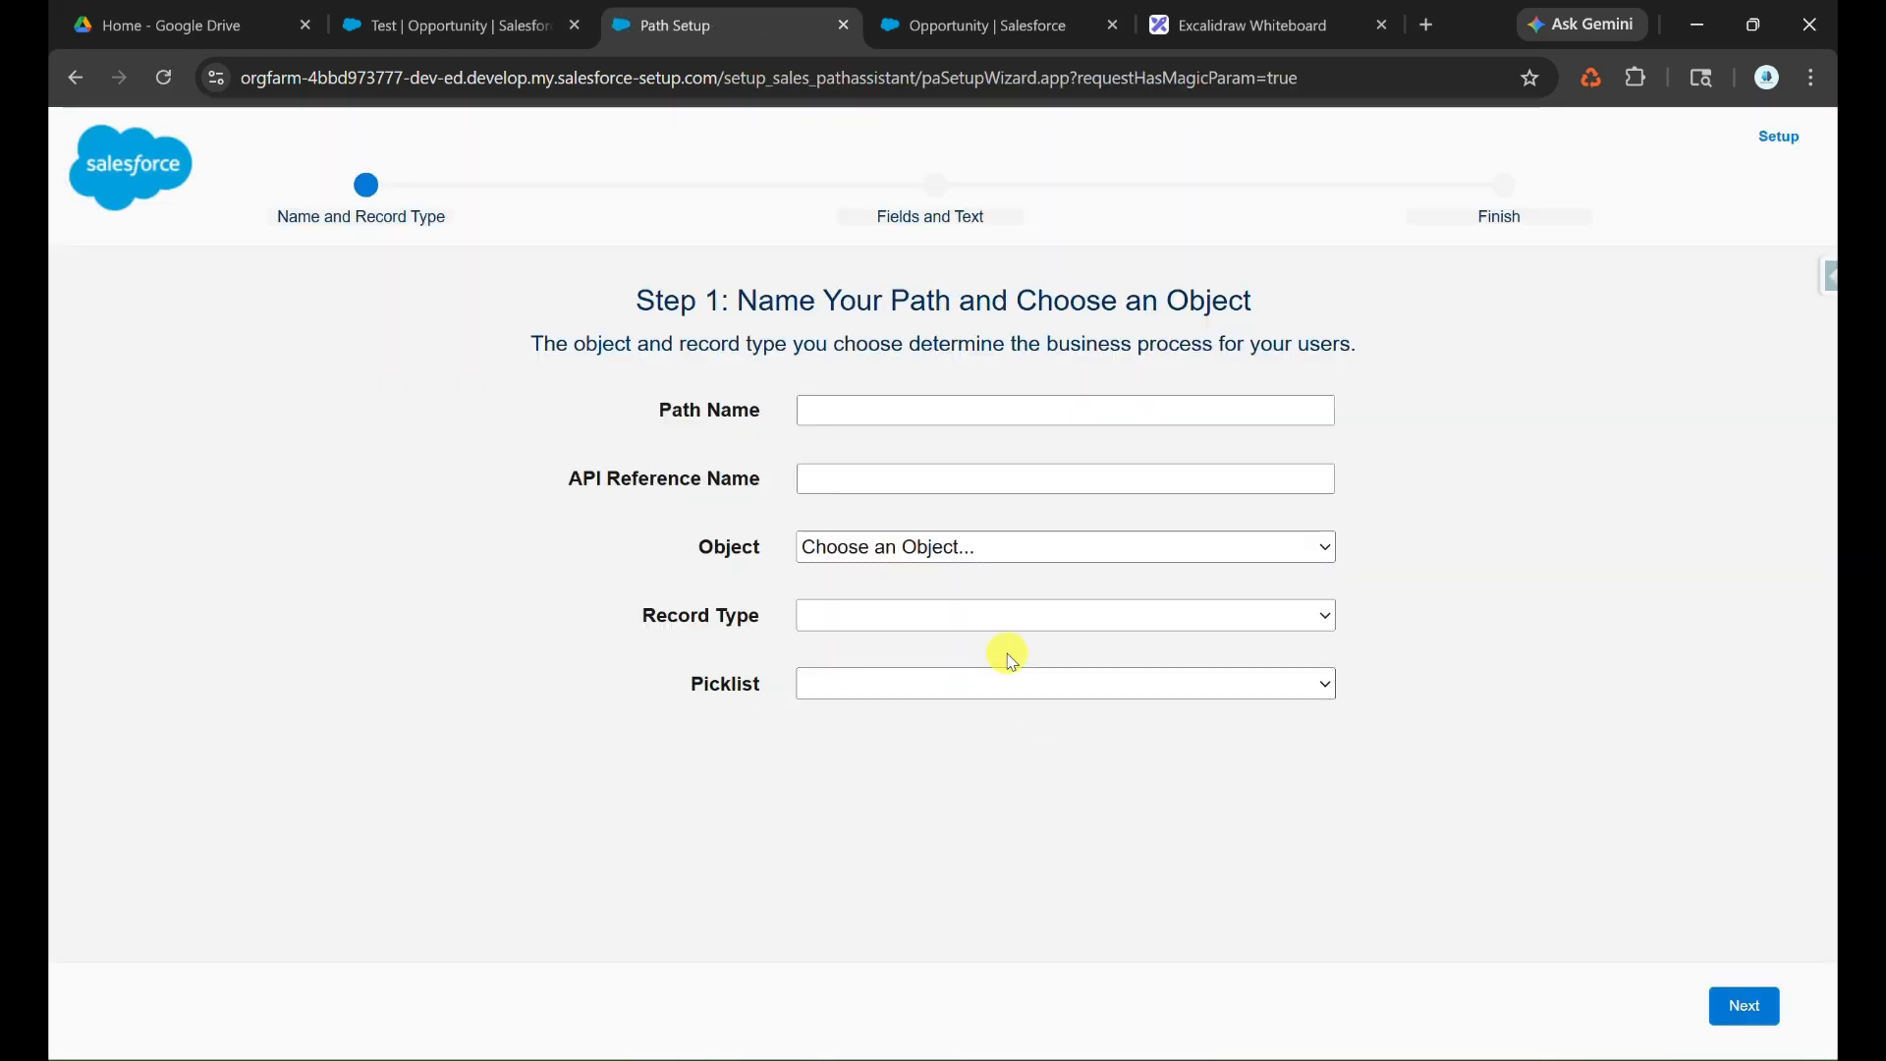
pyautogui.click(823, 407)
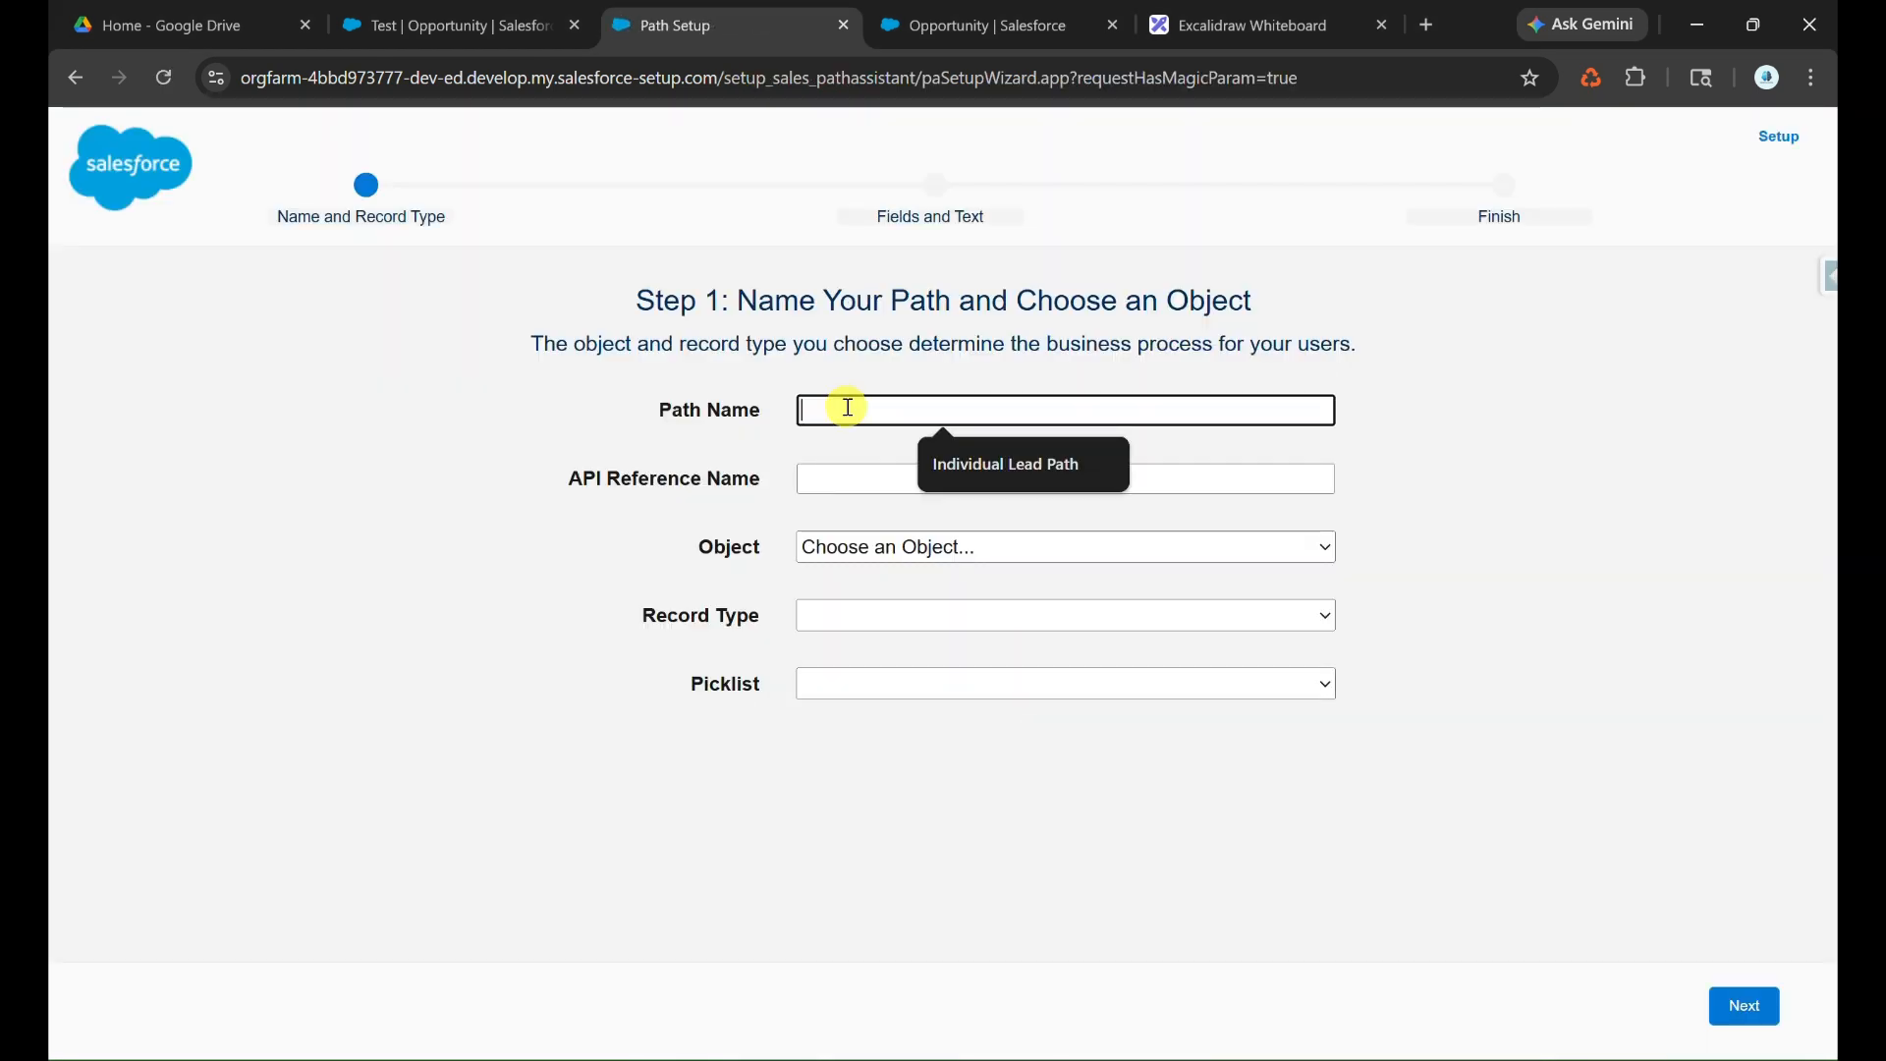
pyautogui.write('Indivi')
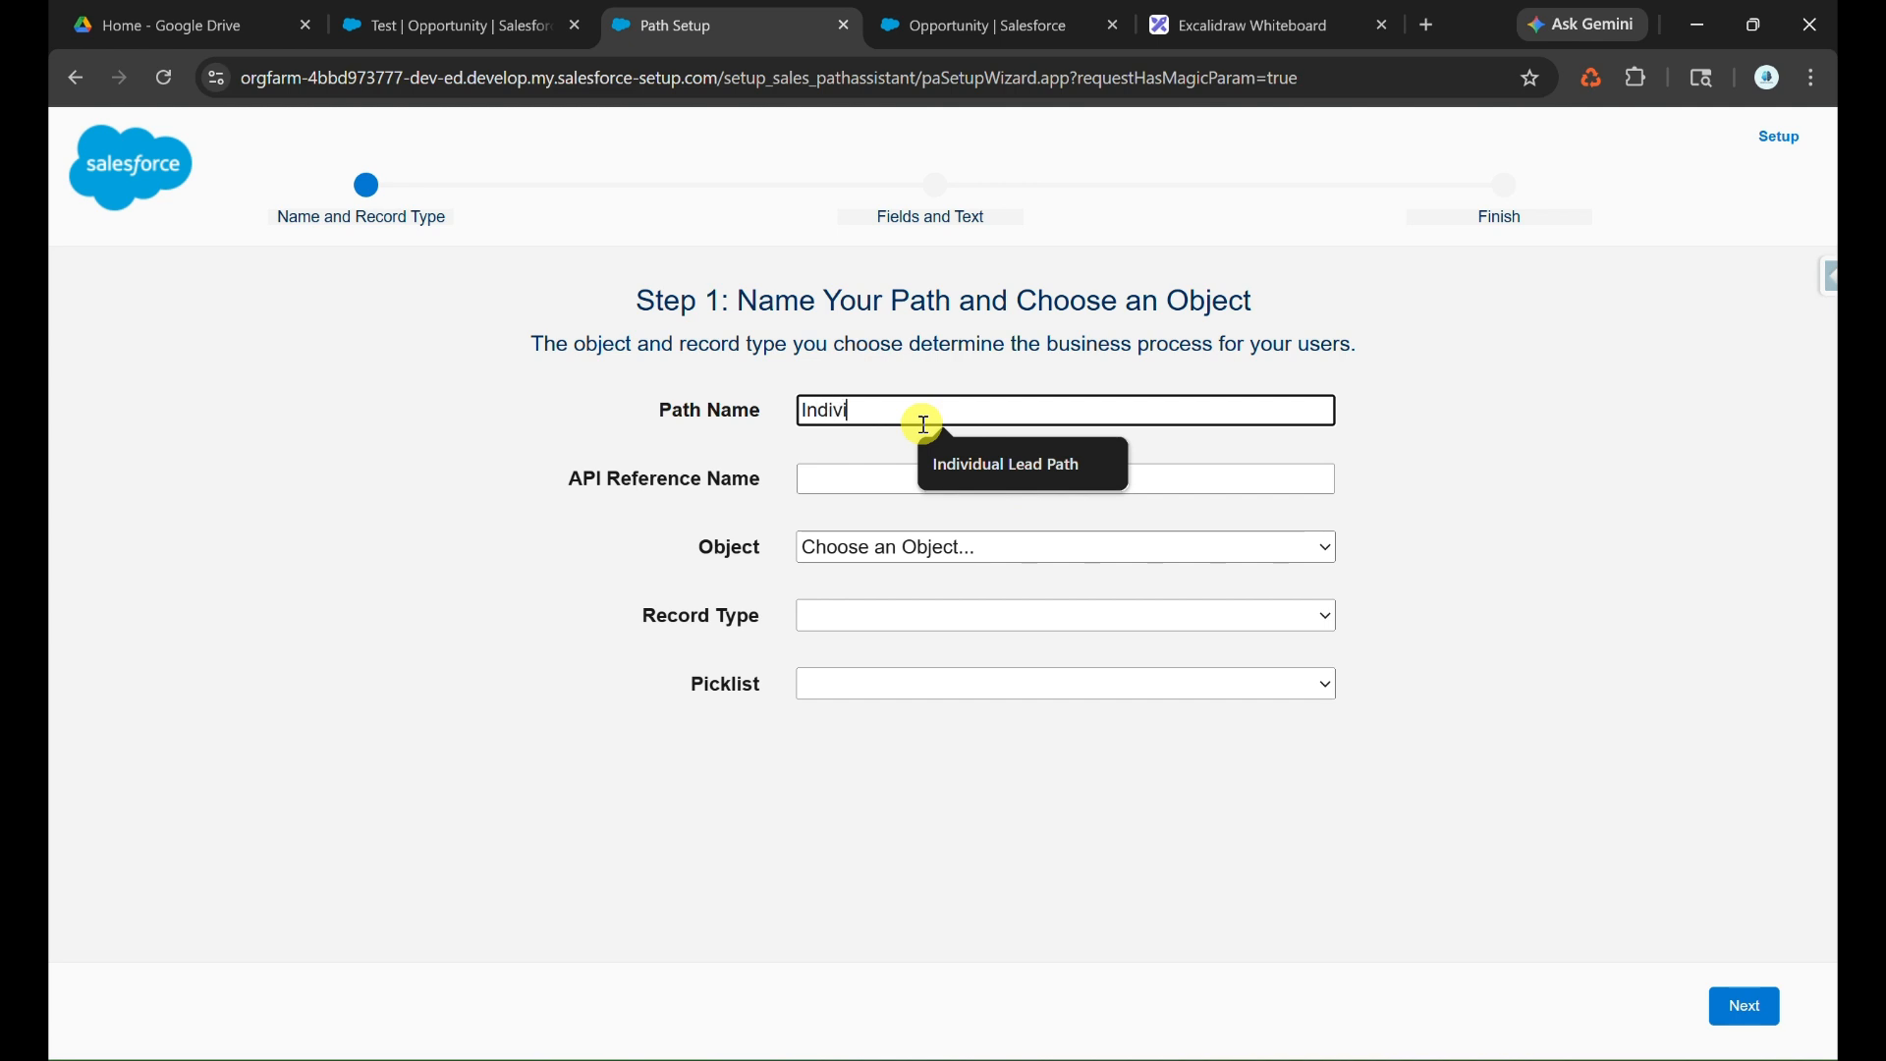
pyautogui.write('dual Opportunity Path')
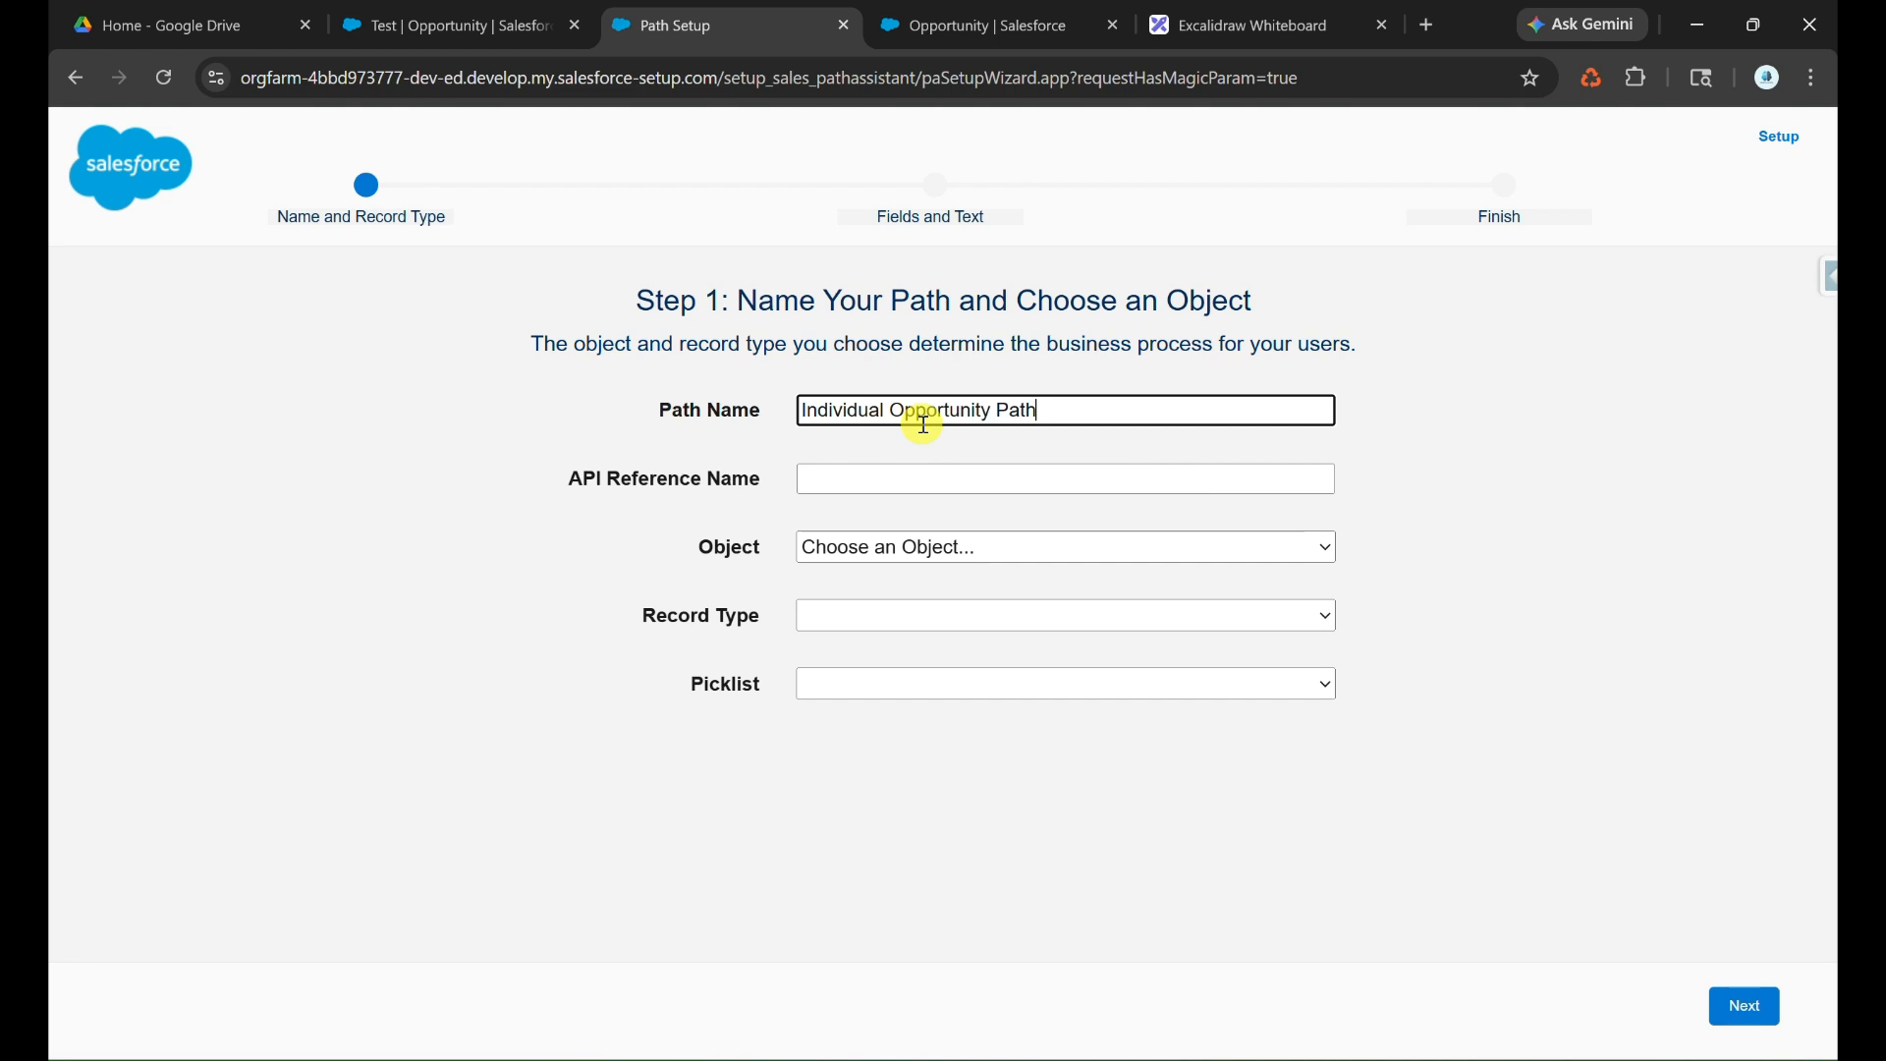
pyautogui.click(877, 480)
# Base the path on the Opportunity object, Individual record type and Stage picklist, and open the Initial Contact step's fields and guidance.
pyautogui.click(897, 555)
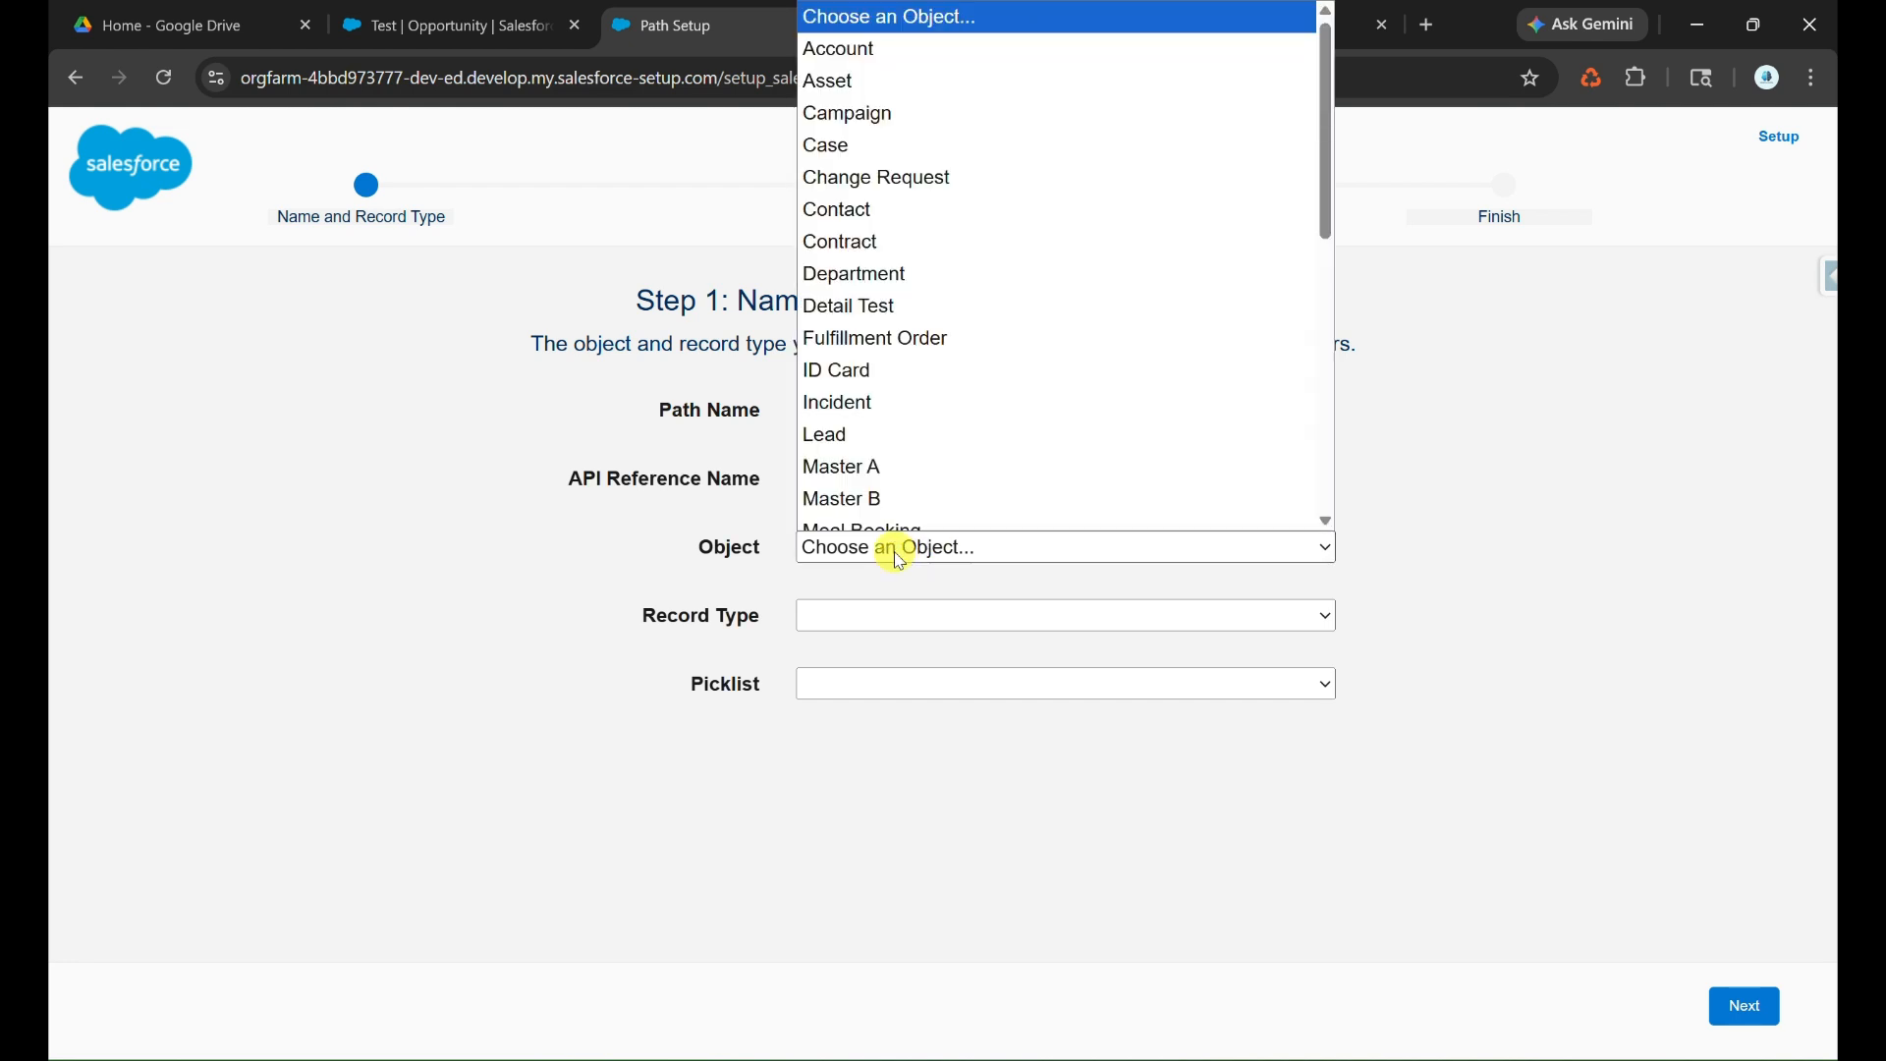
pyautogui.press('o')
pyautogui.press('Return')
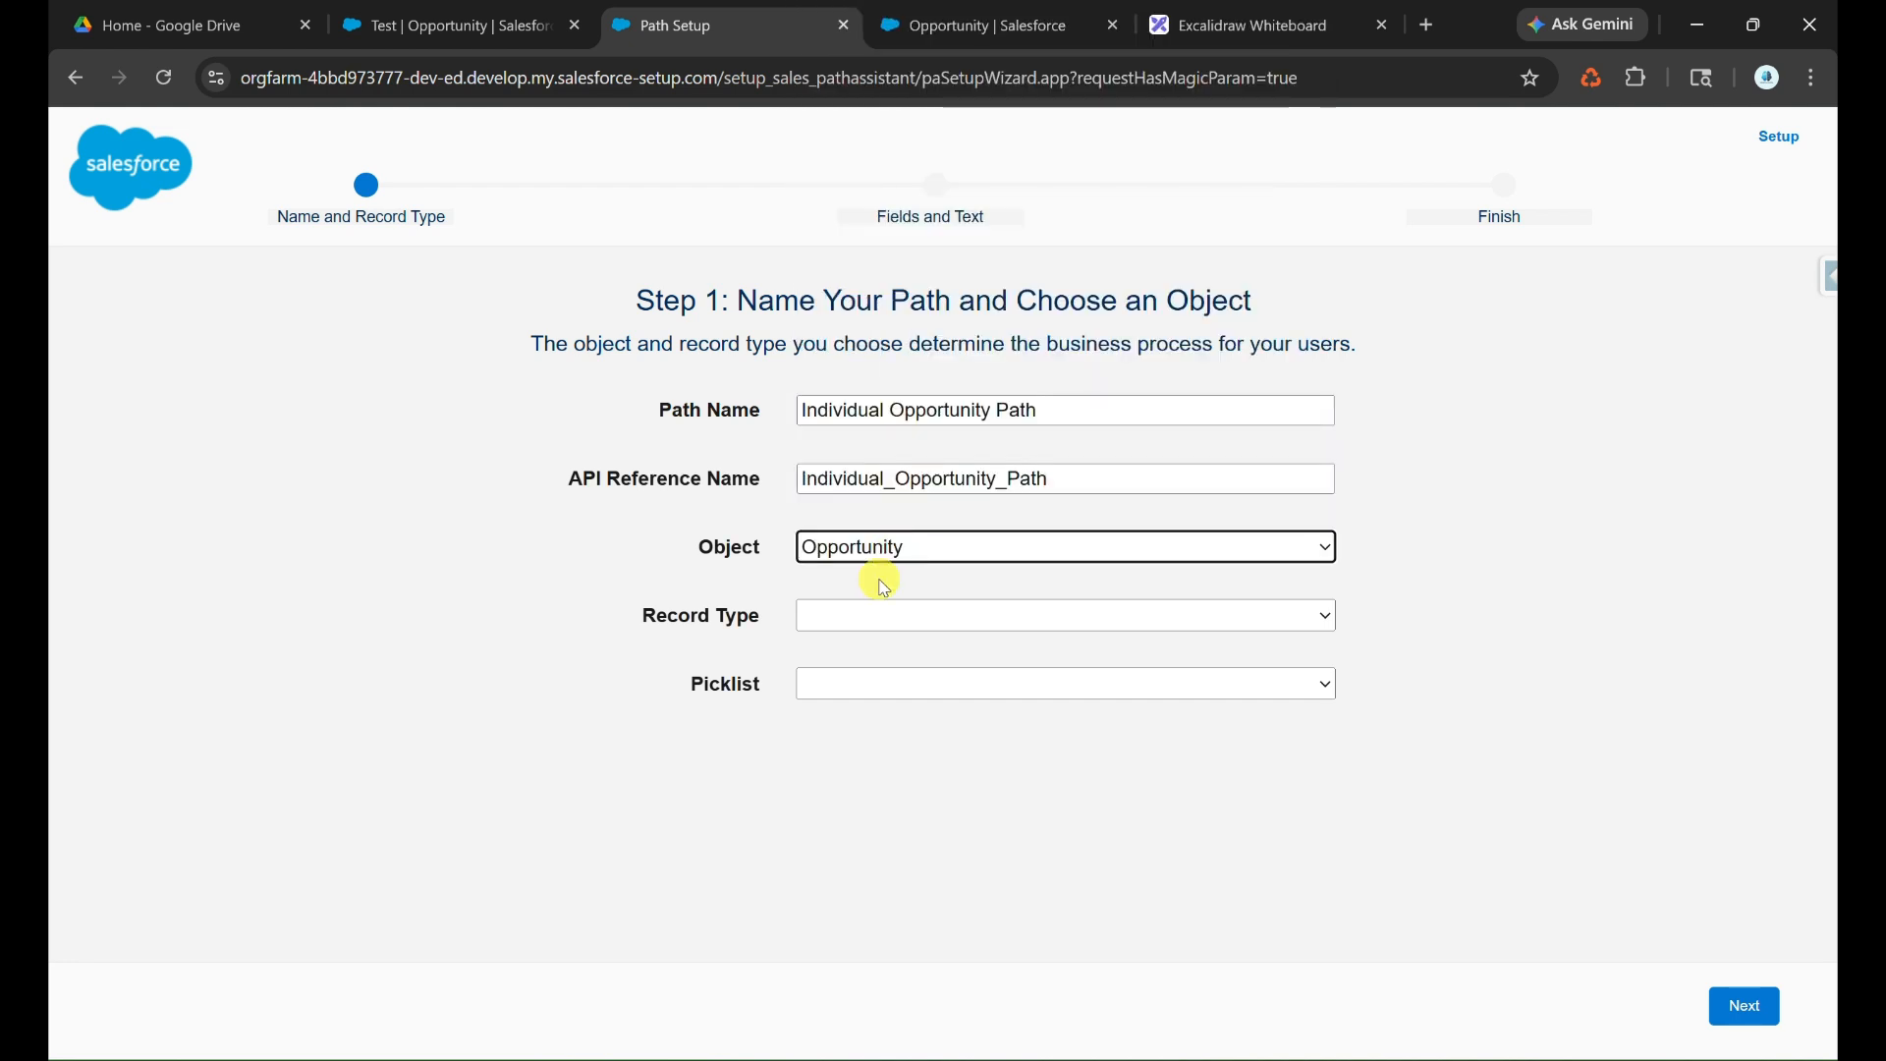
pyautogui.click(864, 616)
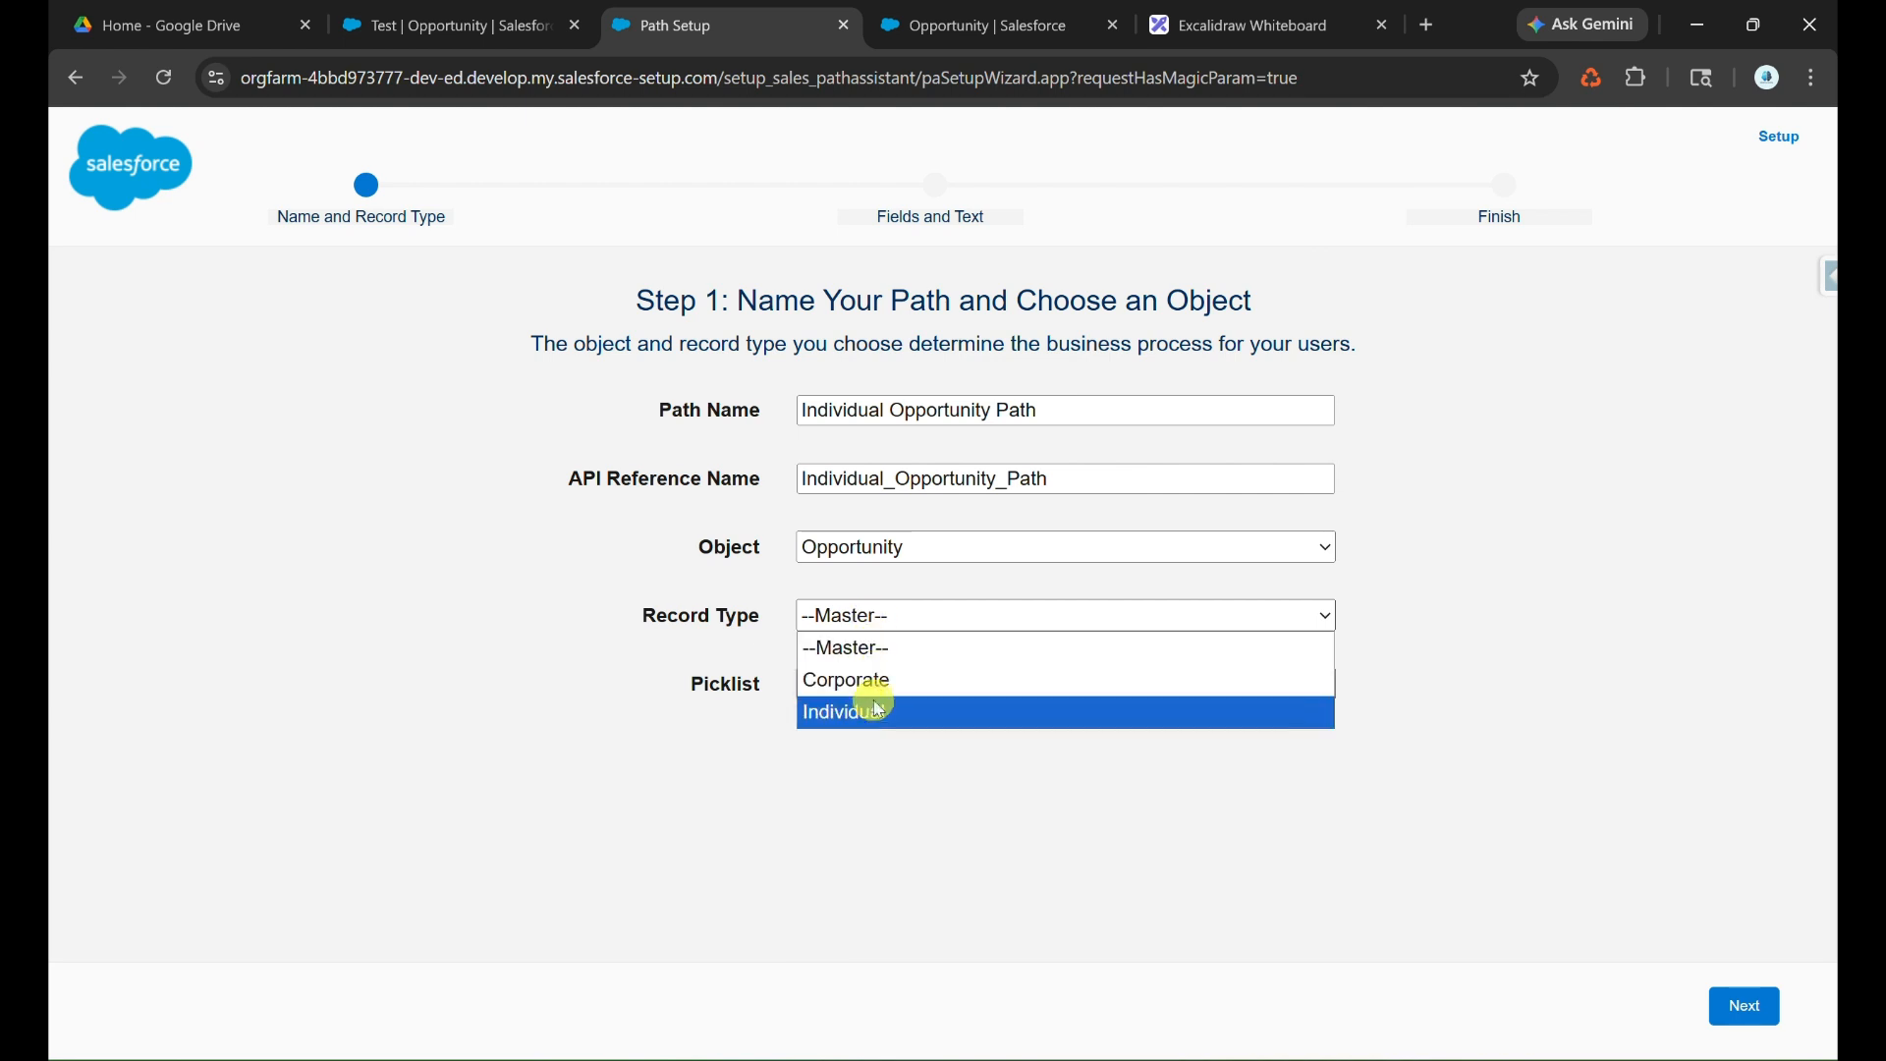
pyautogui.click(877, 715)
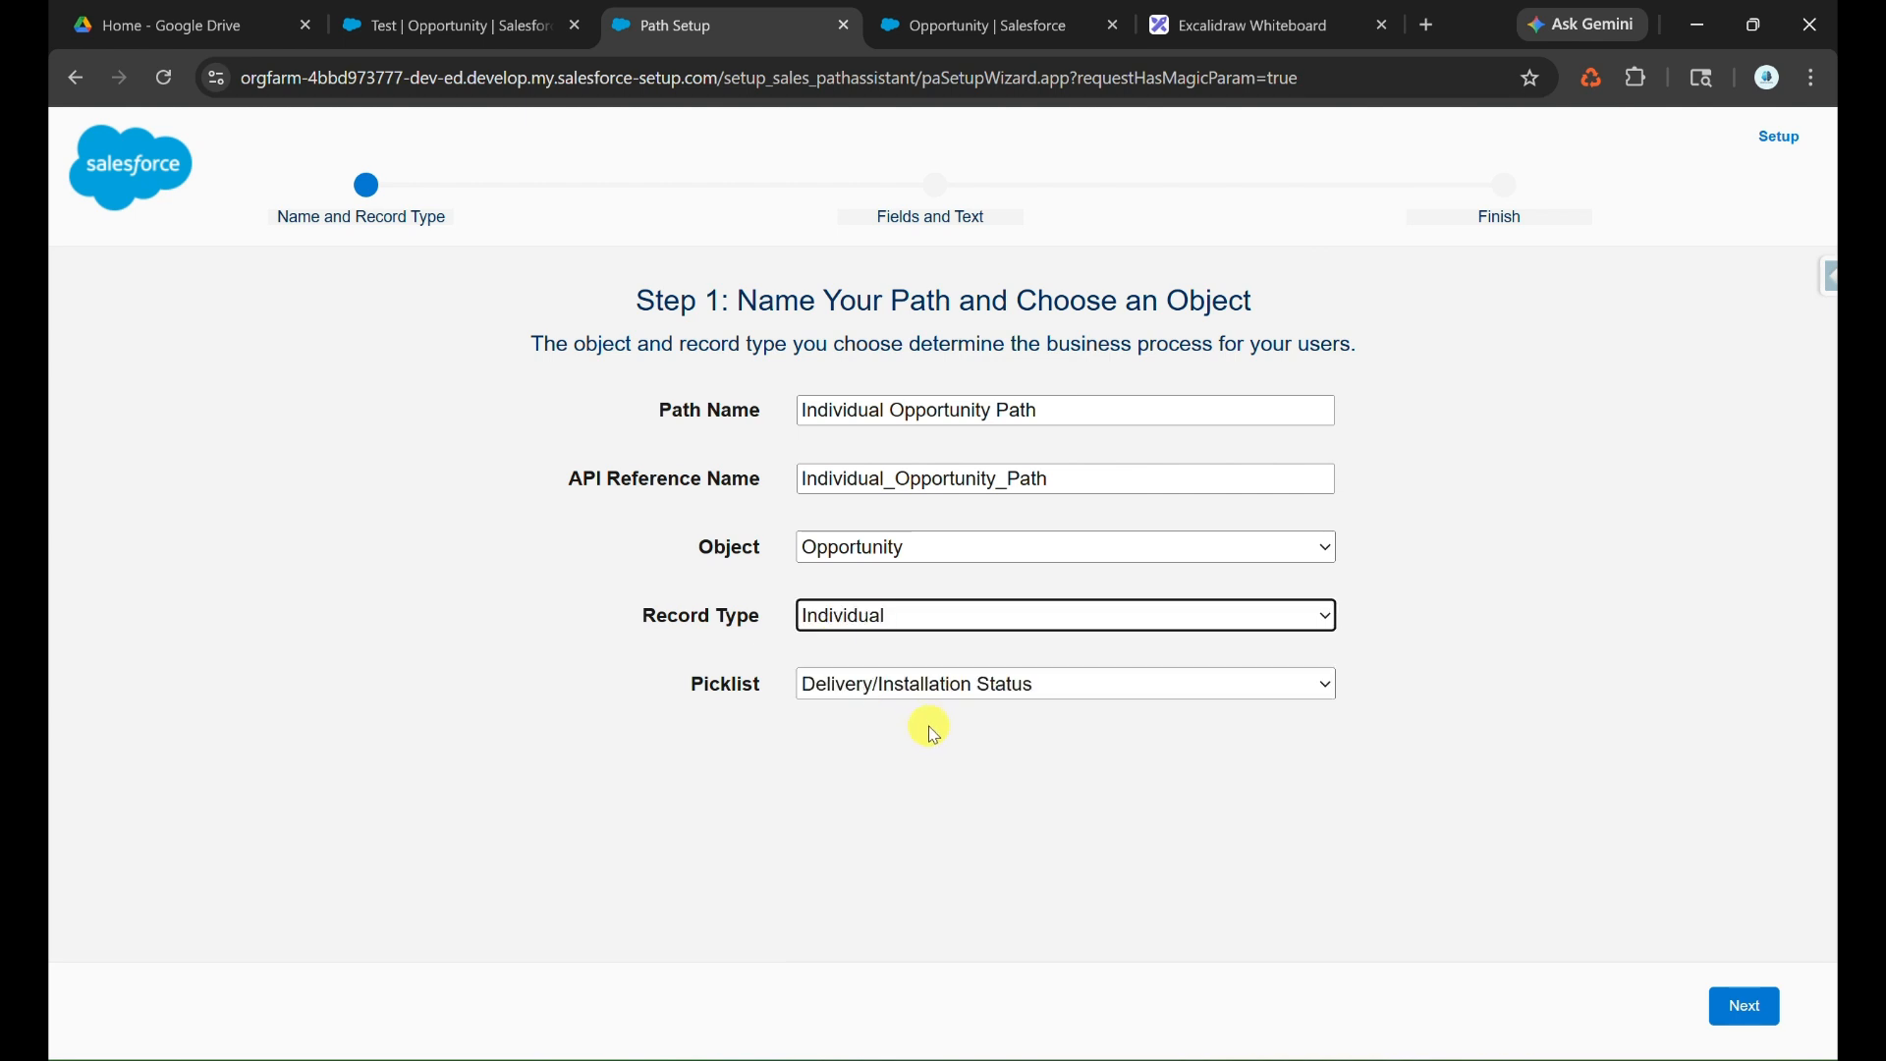
pyautogui.click(758, 699)
pyautogui.click(896, 686)
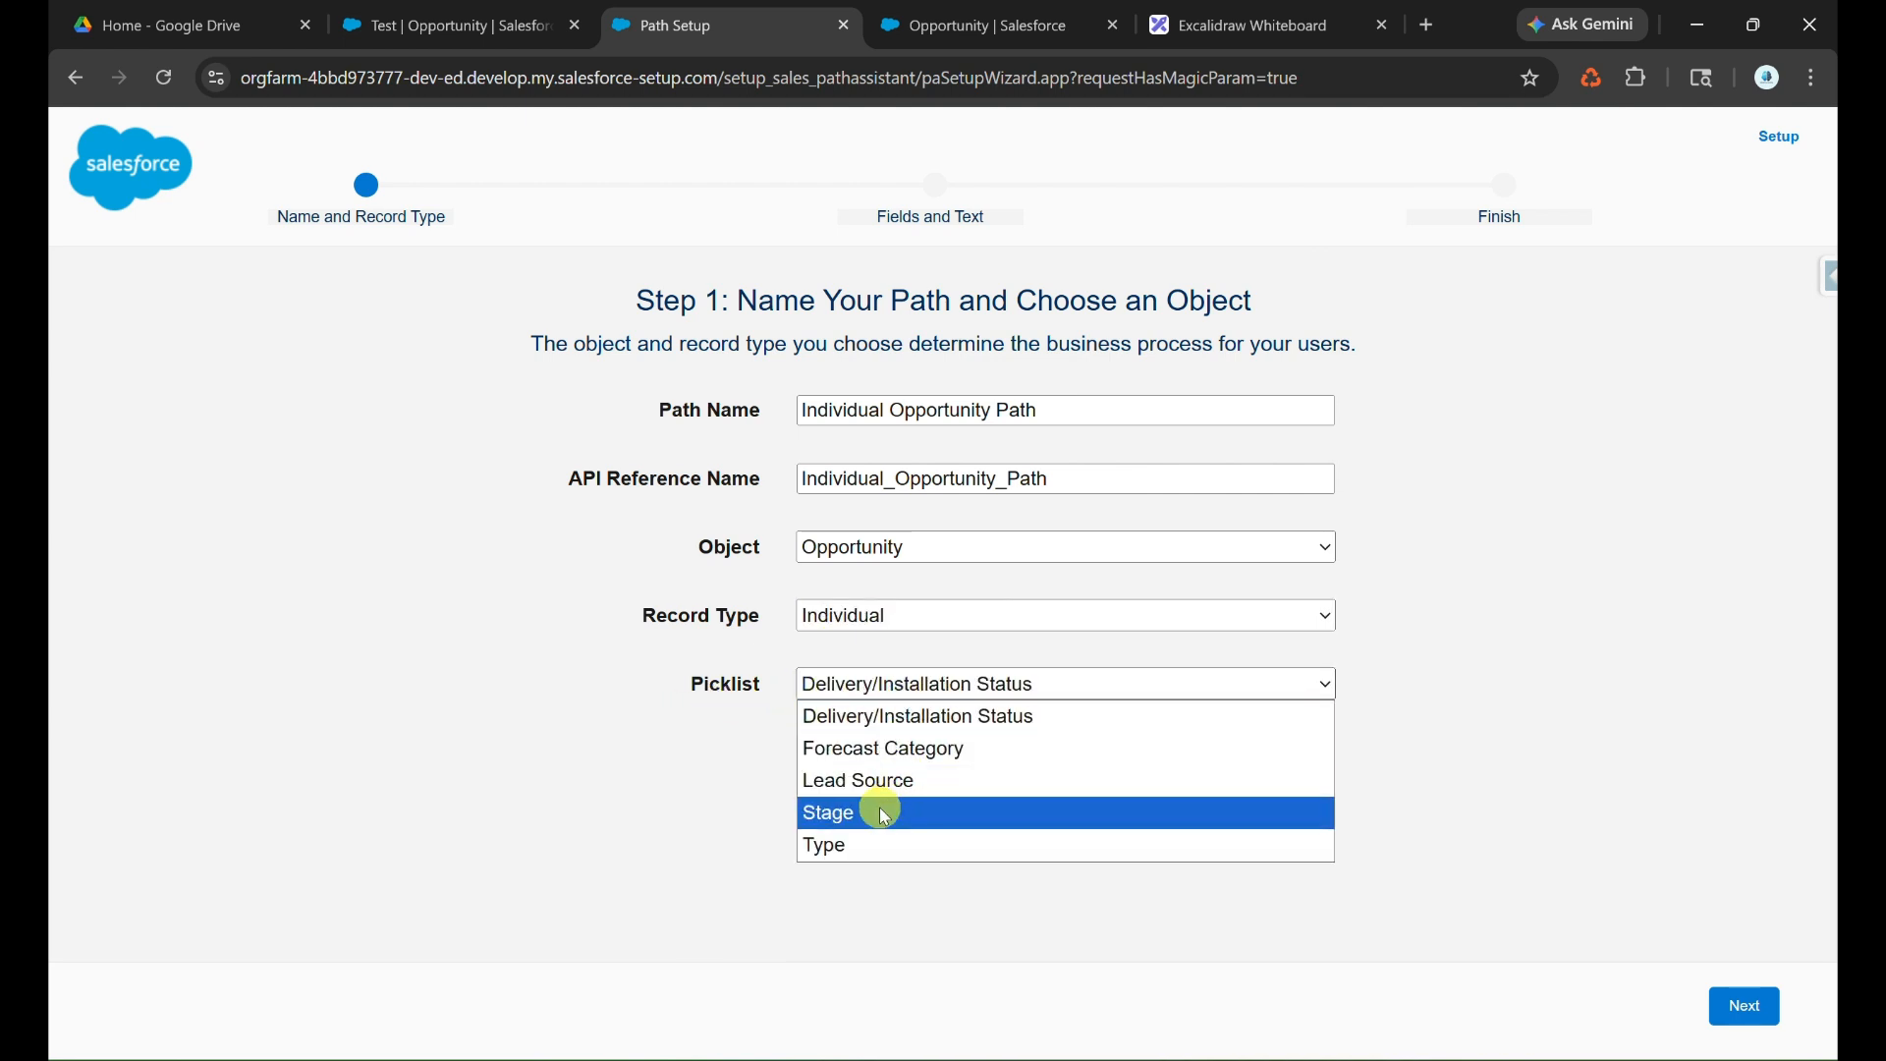
pyautogui.click(877, 814)
pyautogui.click(1741, 1002)
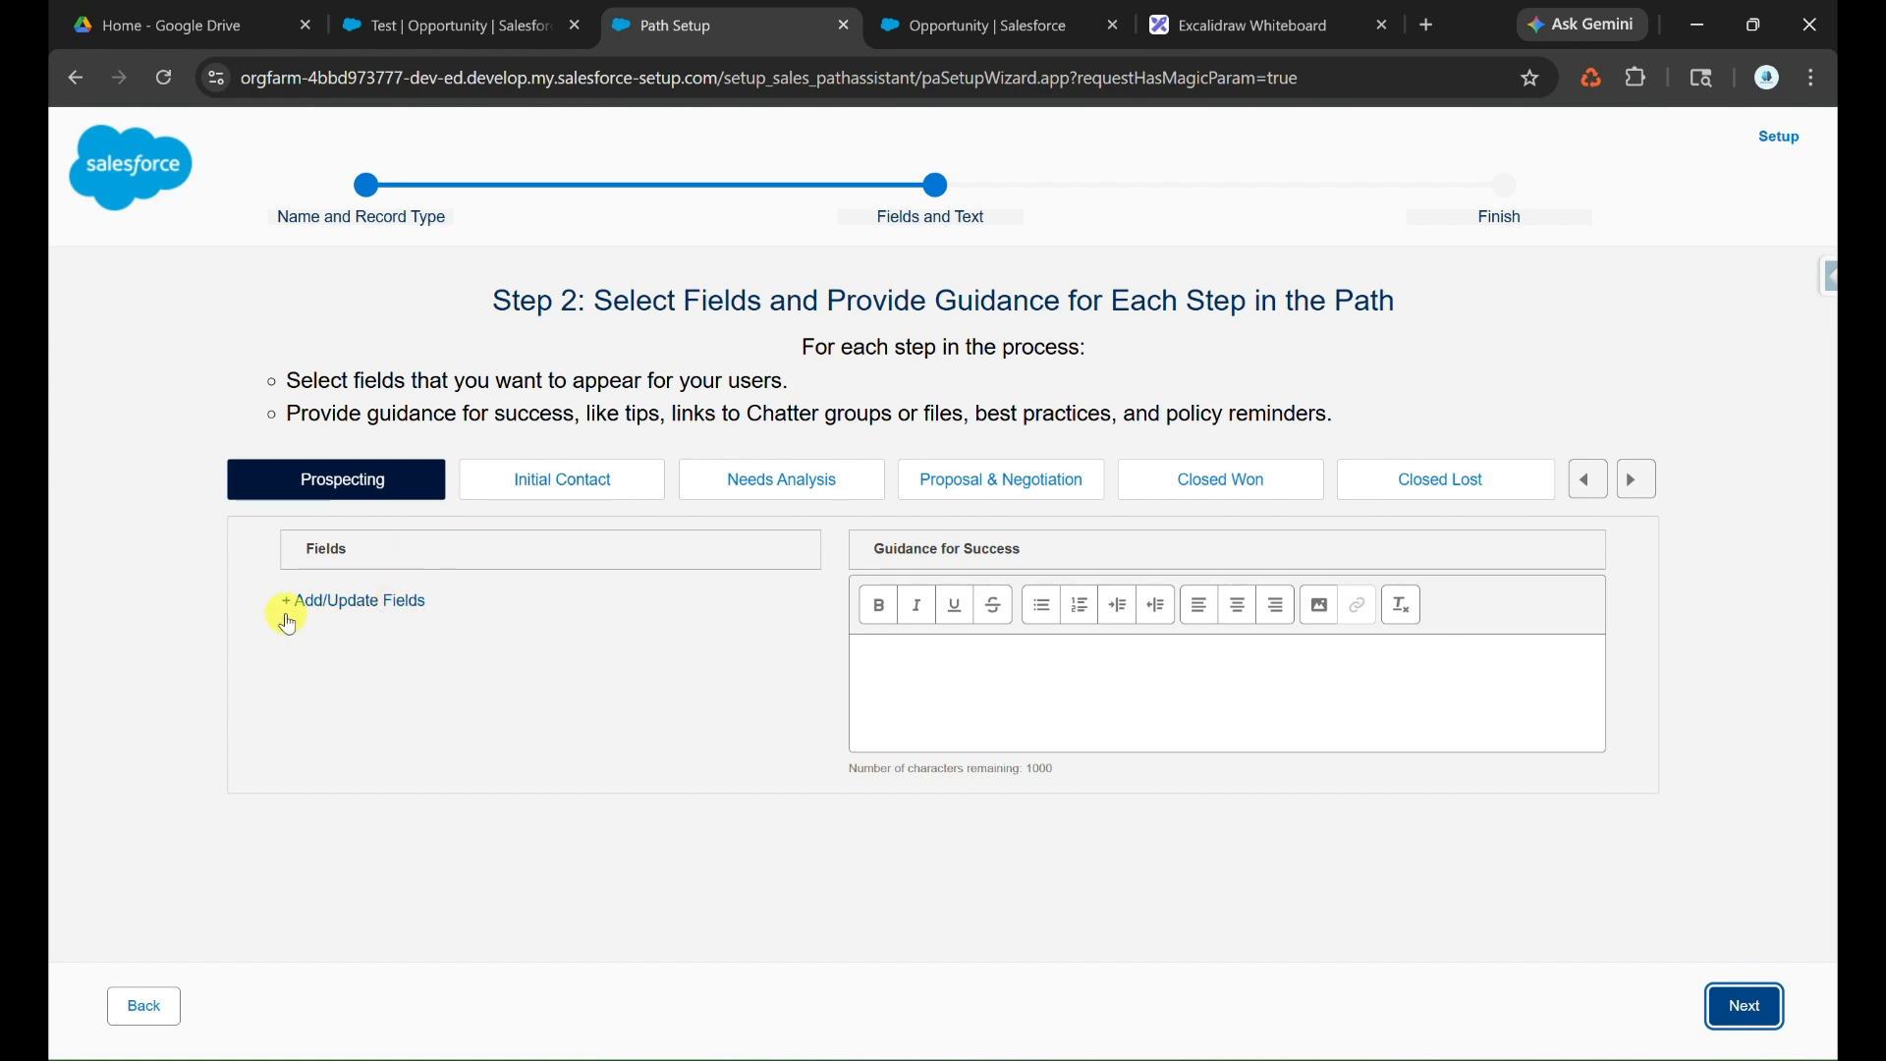
pyautogui.click(526, 478)
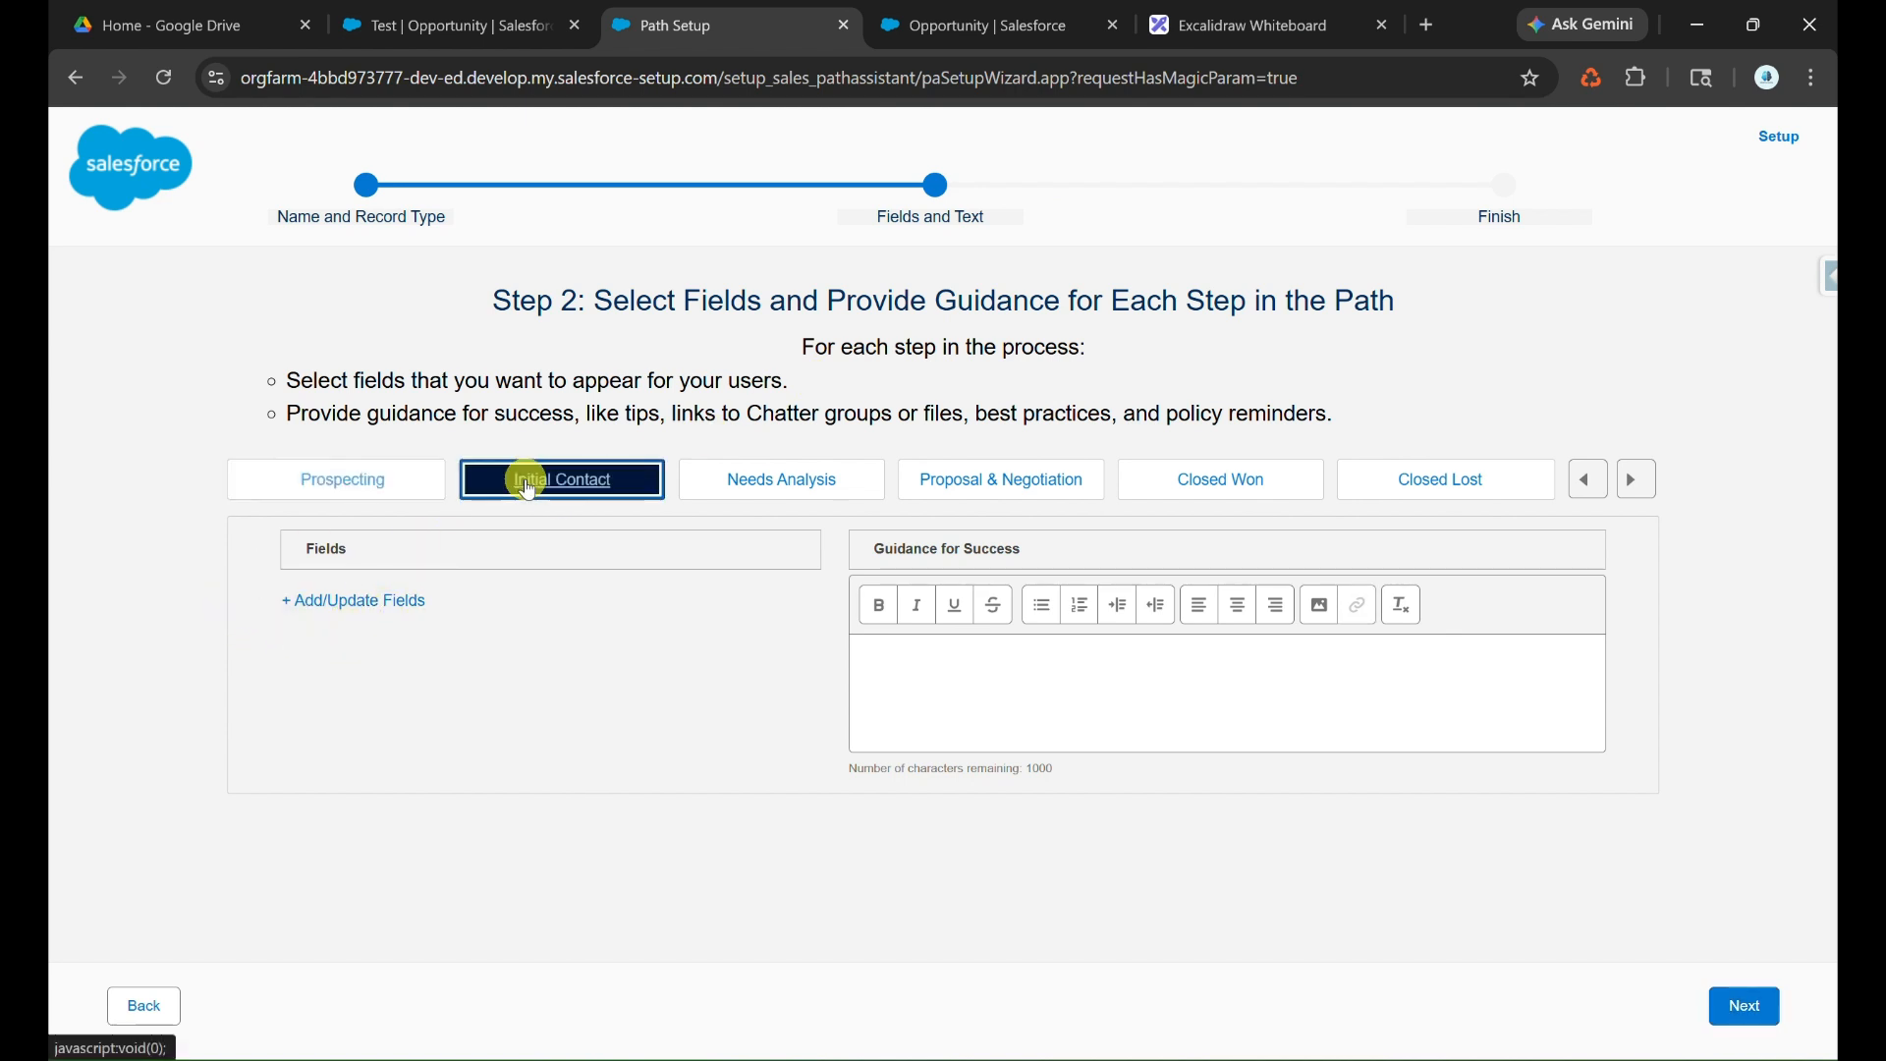
# Add Amount, Account Name and Close Date as the key fields for the path's Prospecting stage.
pyautogui.click(381, 491)
pyautogui.click(371, 600)
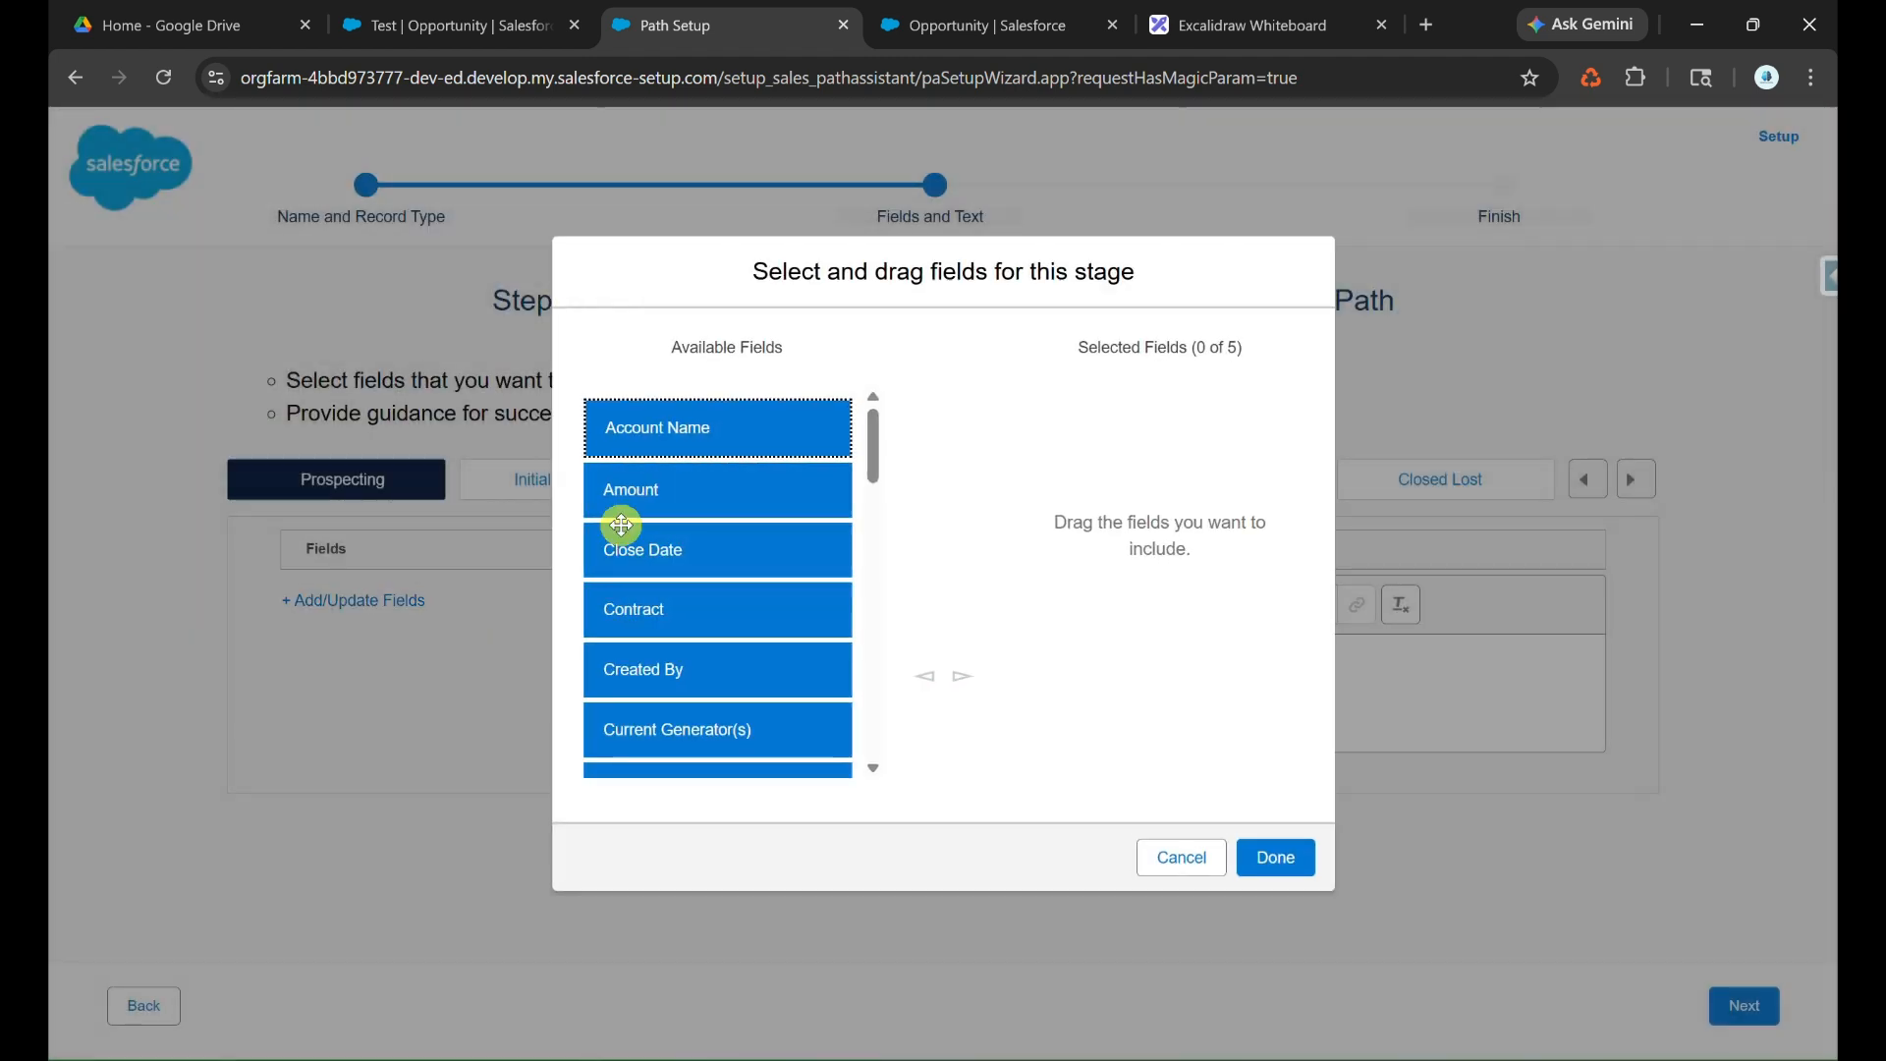
pyautogui.click(694, 491)
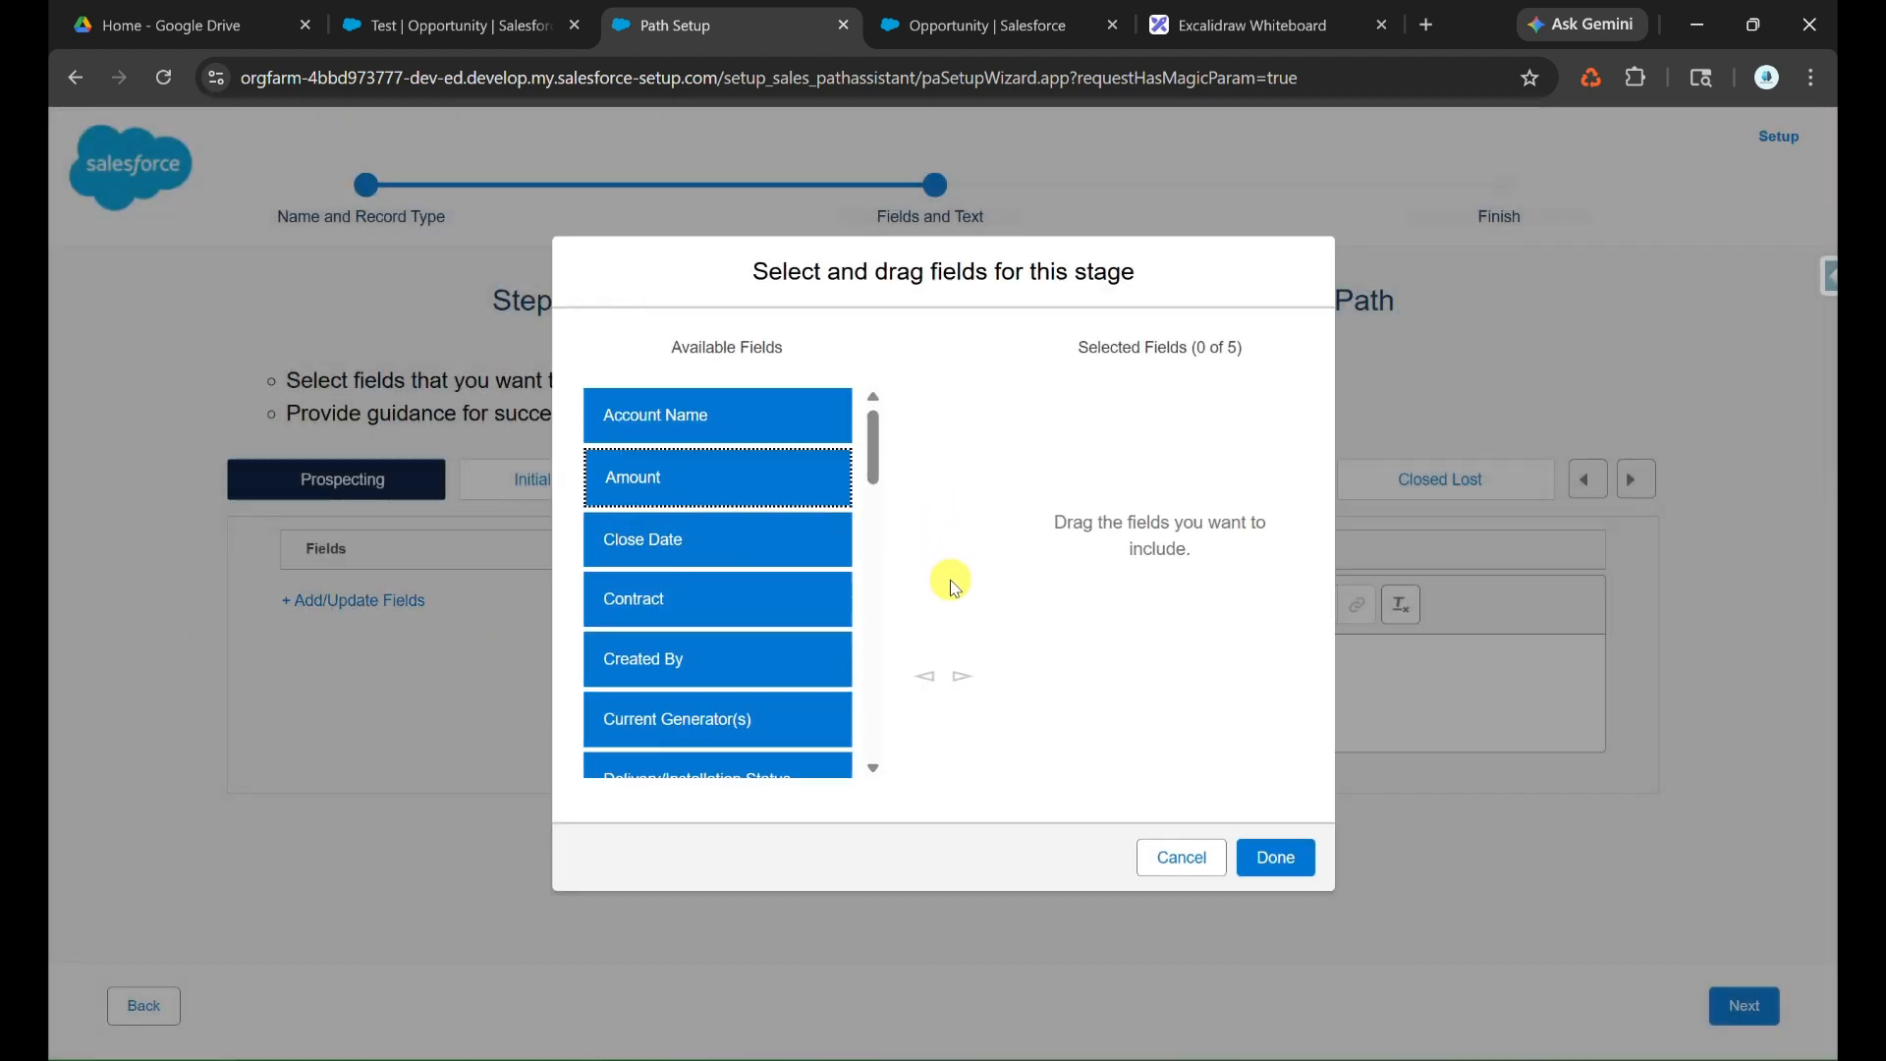
pyautogui.click(961, 676)
pyautogui.click(716, 412)
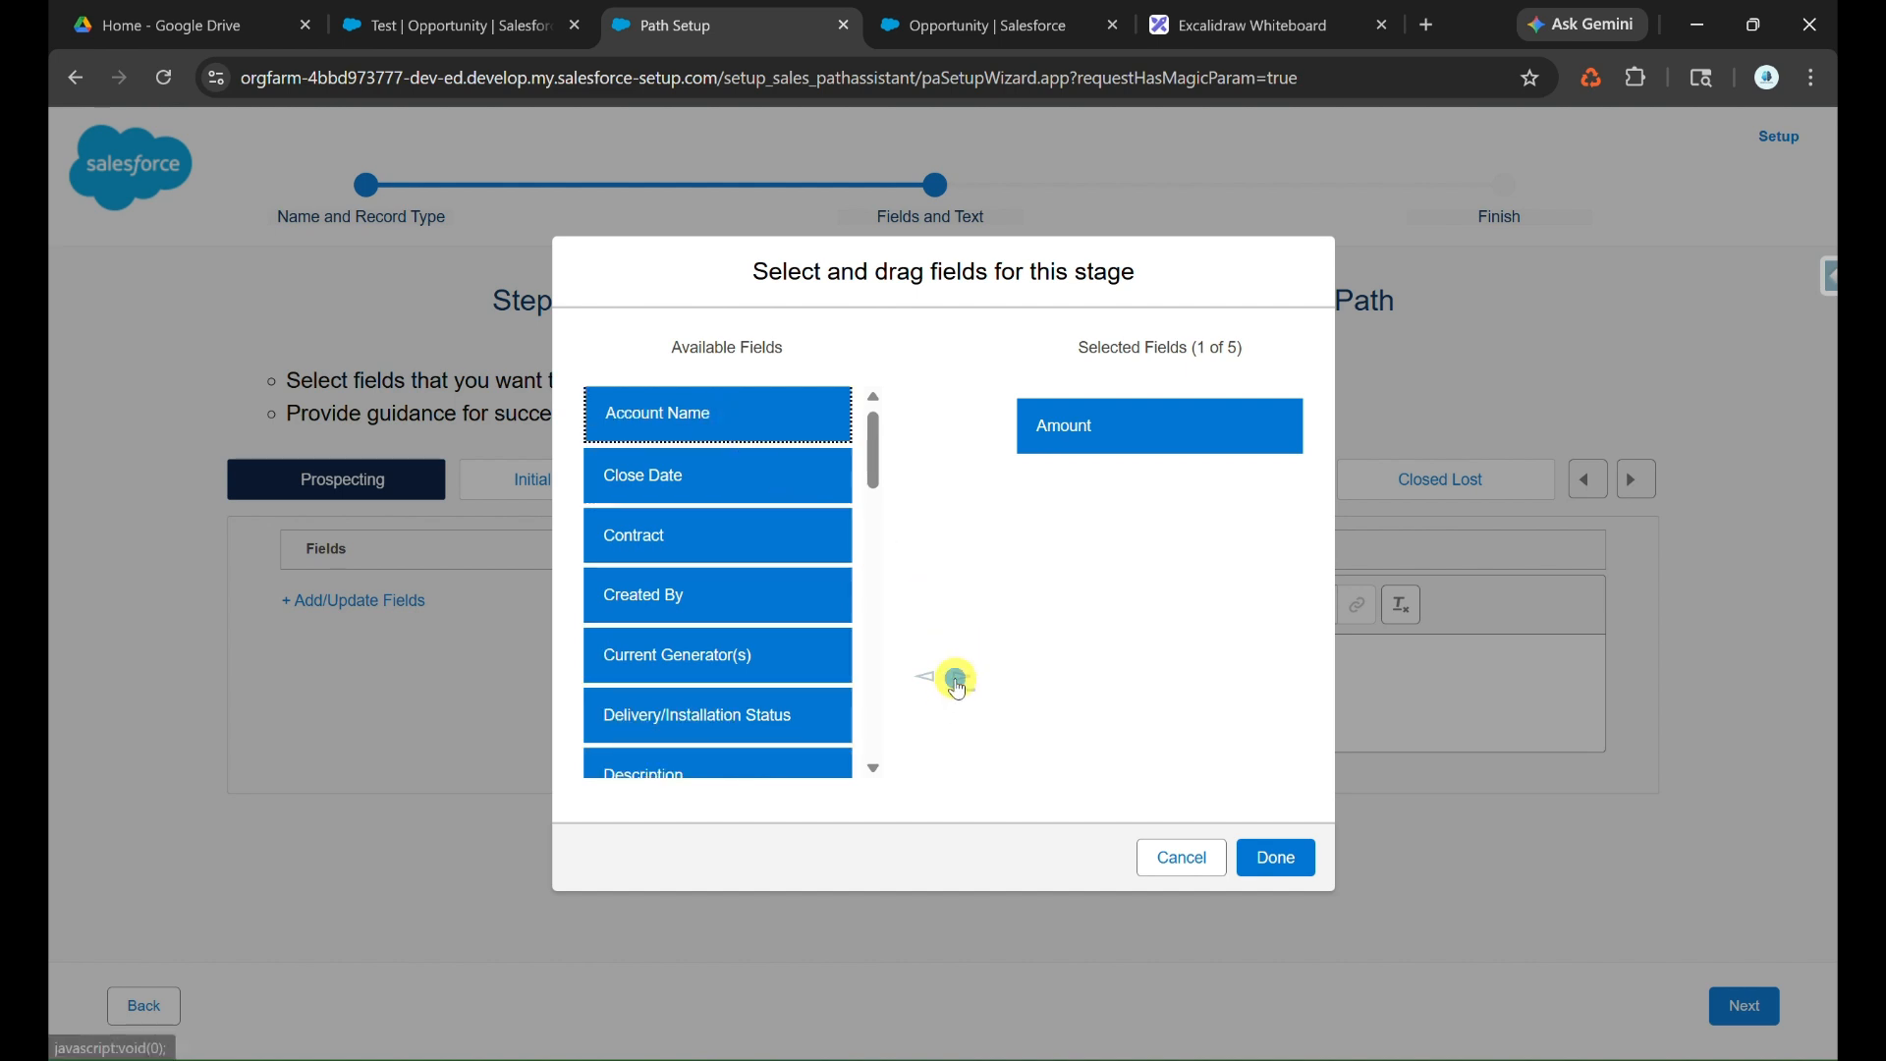
pyautogui.click(961, 682)
pyautogui.click(969, 687)
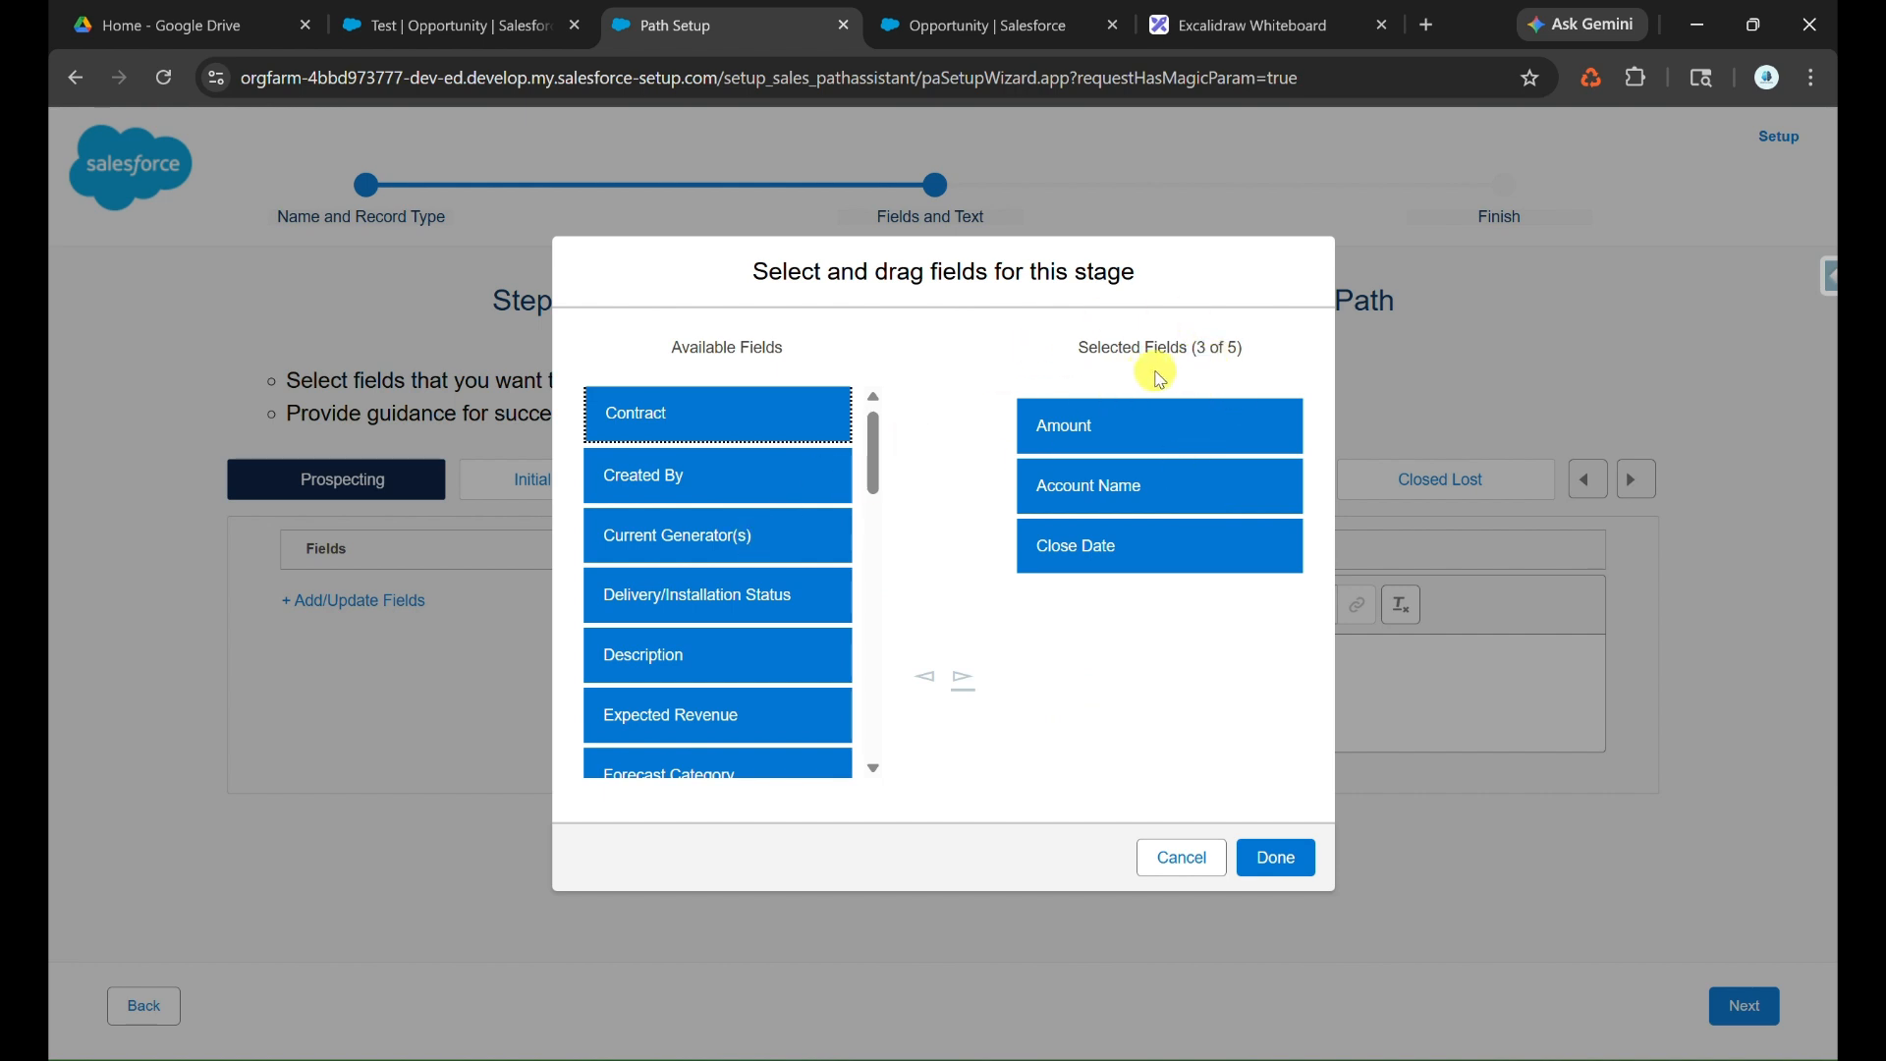
pyautogui.click(1293, 864)
# Enter Prospecting guidance on identifying individual learners through marketing campaigns, website sign-ups, or referrals, capturing basic details, and building a pipeline of interested prospects.
pyautogui.click(1097, 699)
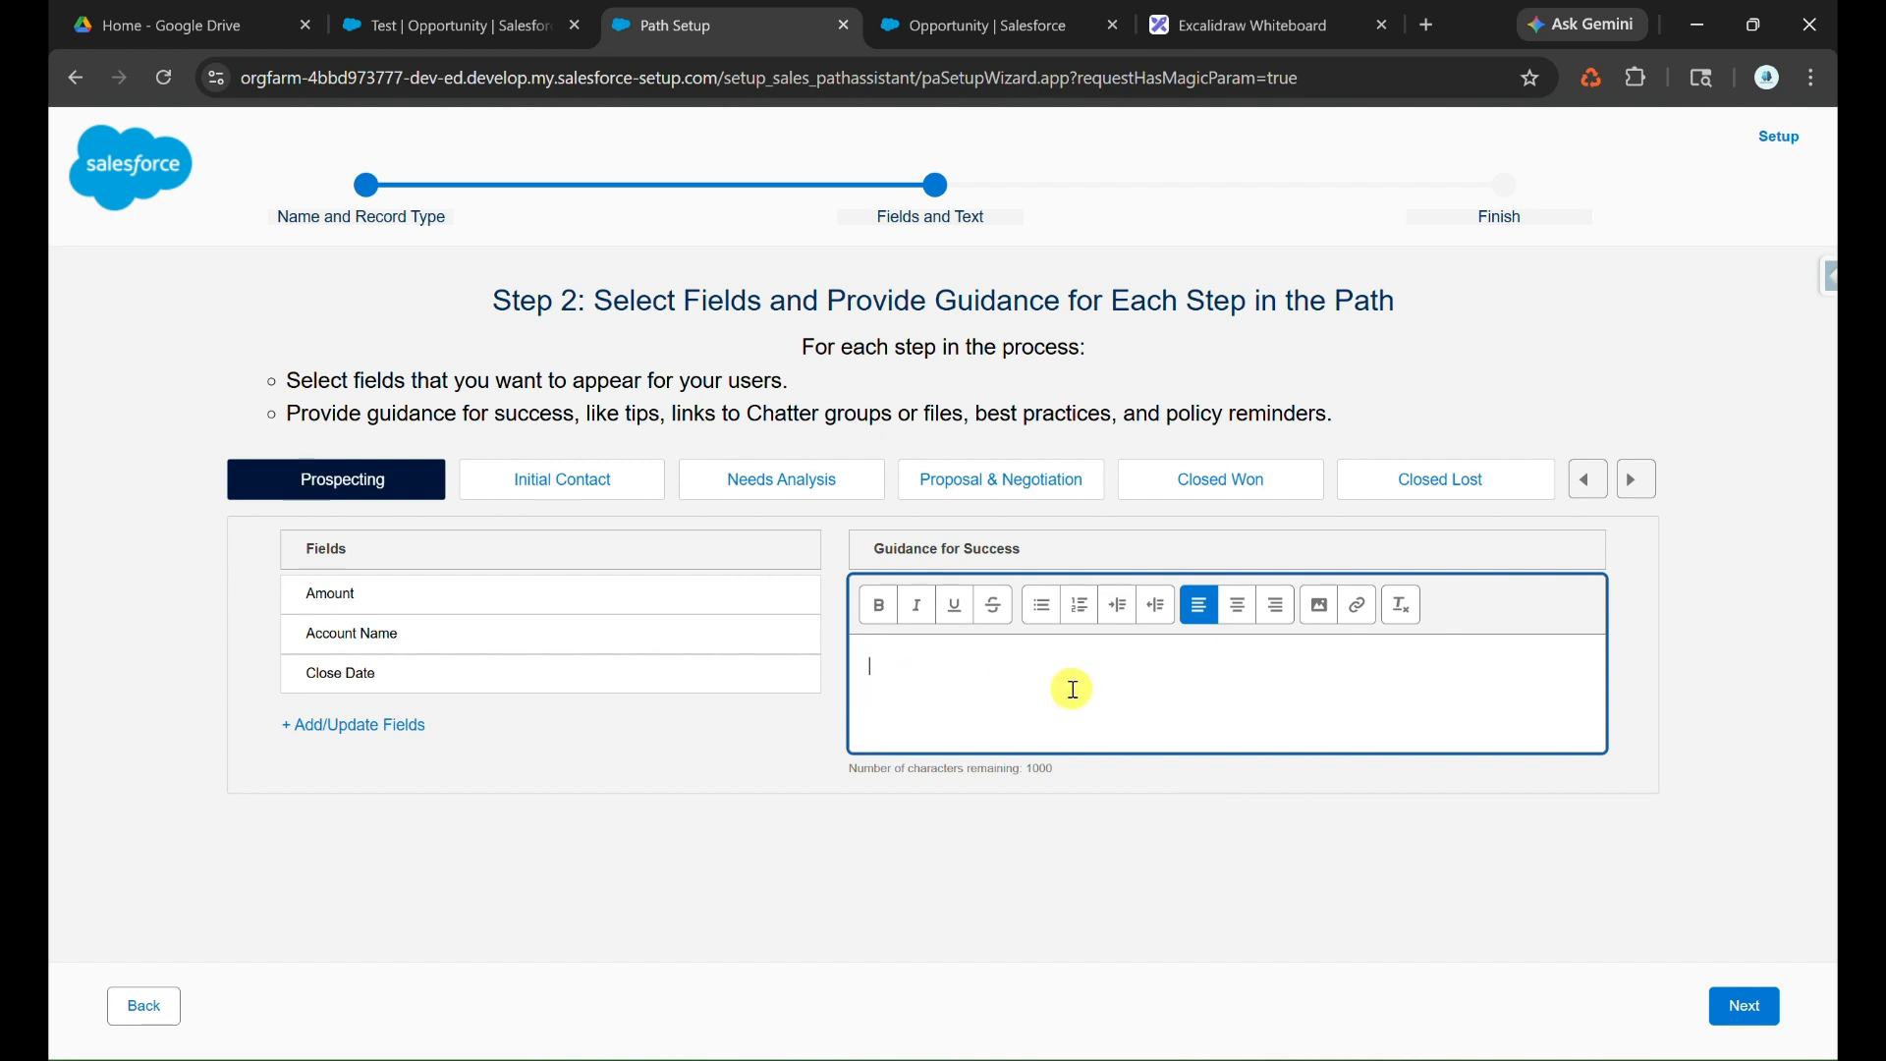
pyautogui.write('Identify potential individual learners through marketing campaigns, website sign-ups, or referrals. Capture basic details like name, interest, and contact info. The goal is to build a pipeline of interested prospects.')
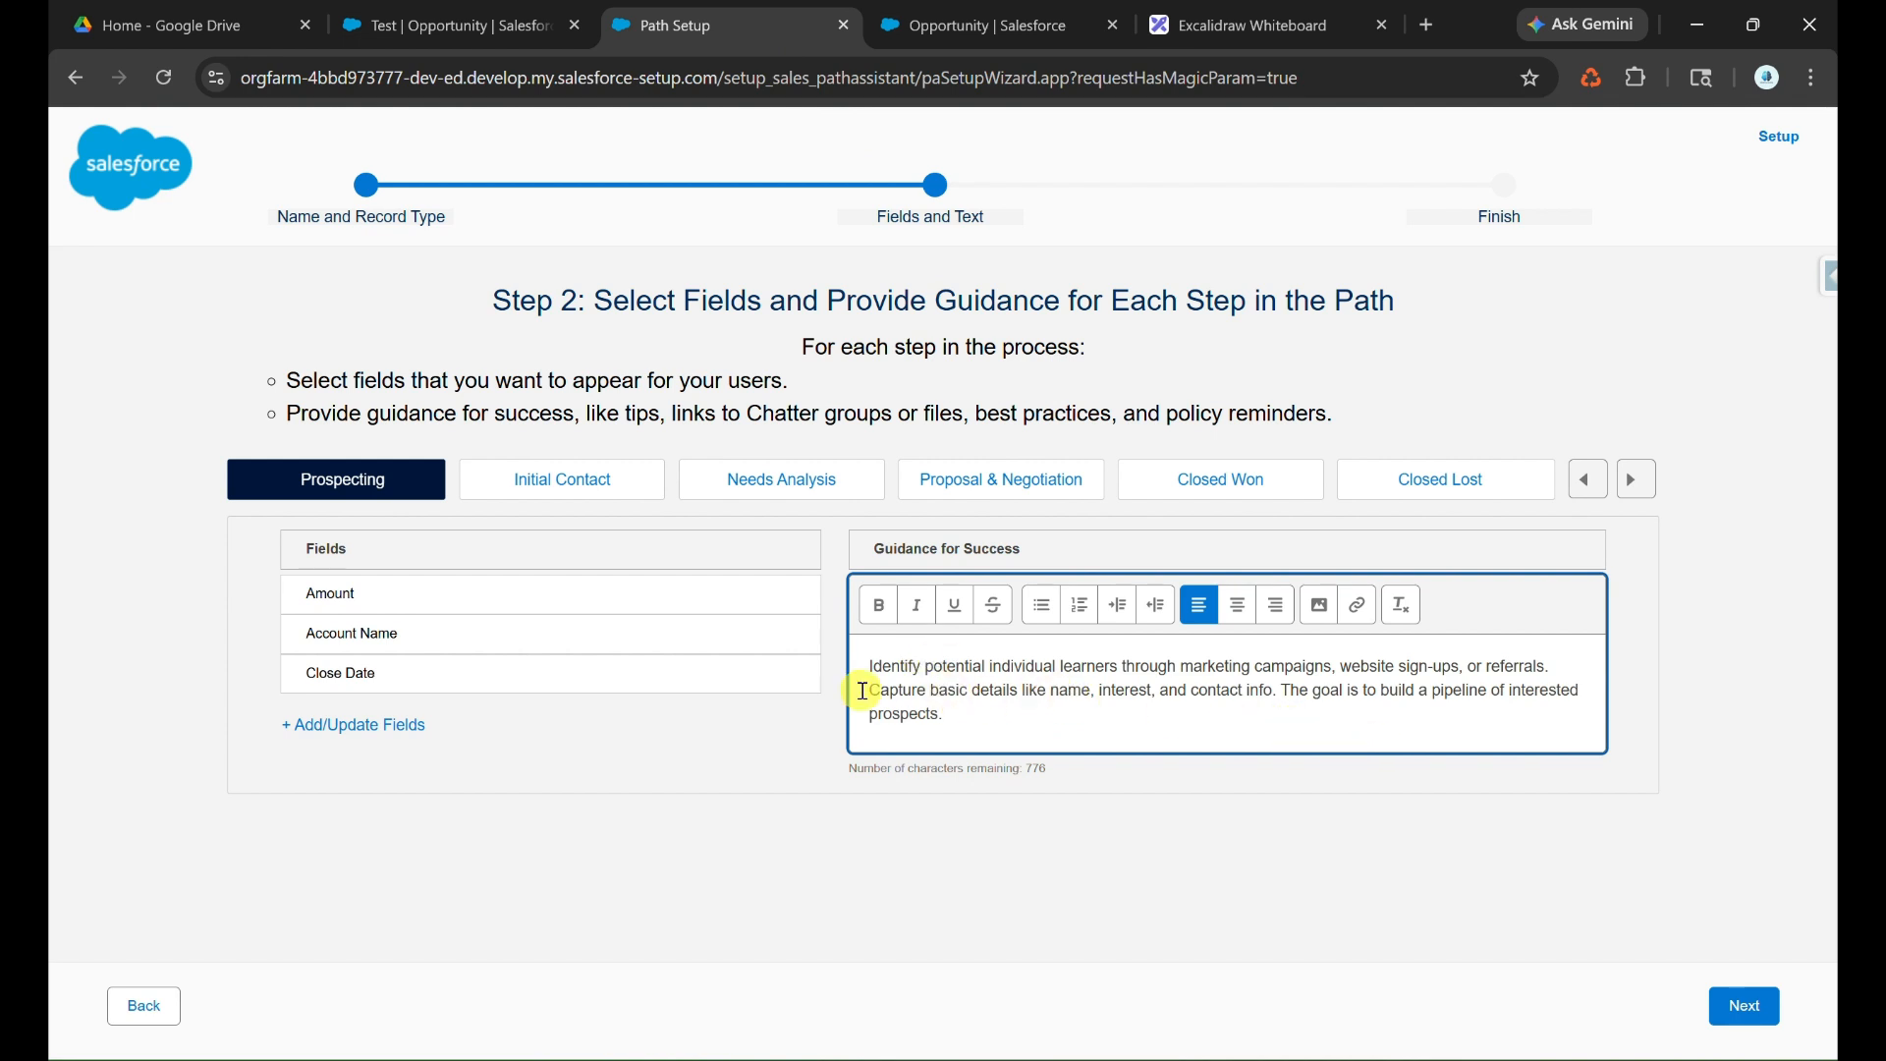
pyautogui.click(579, 479)
pyautogui.click(796, 481)
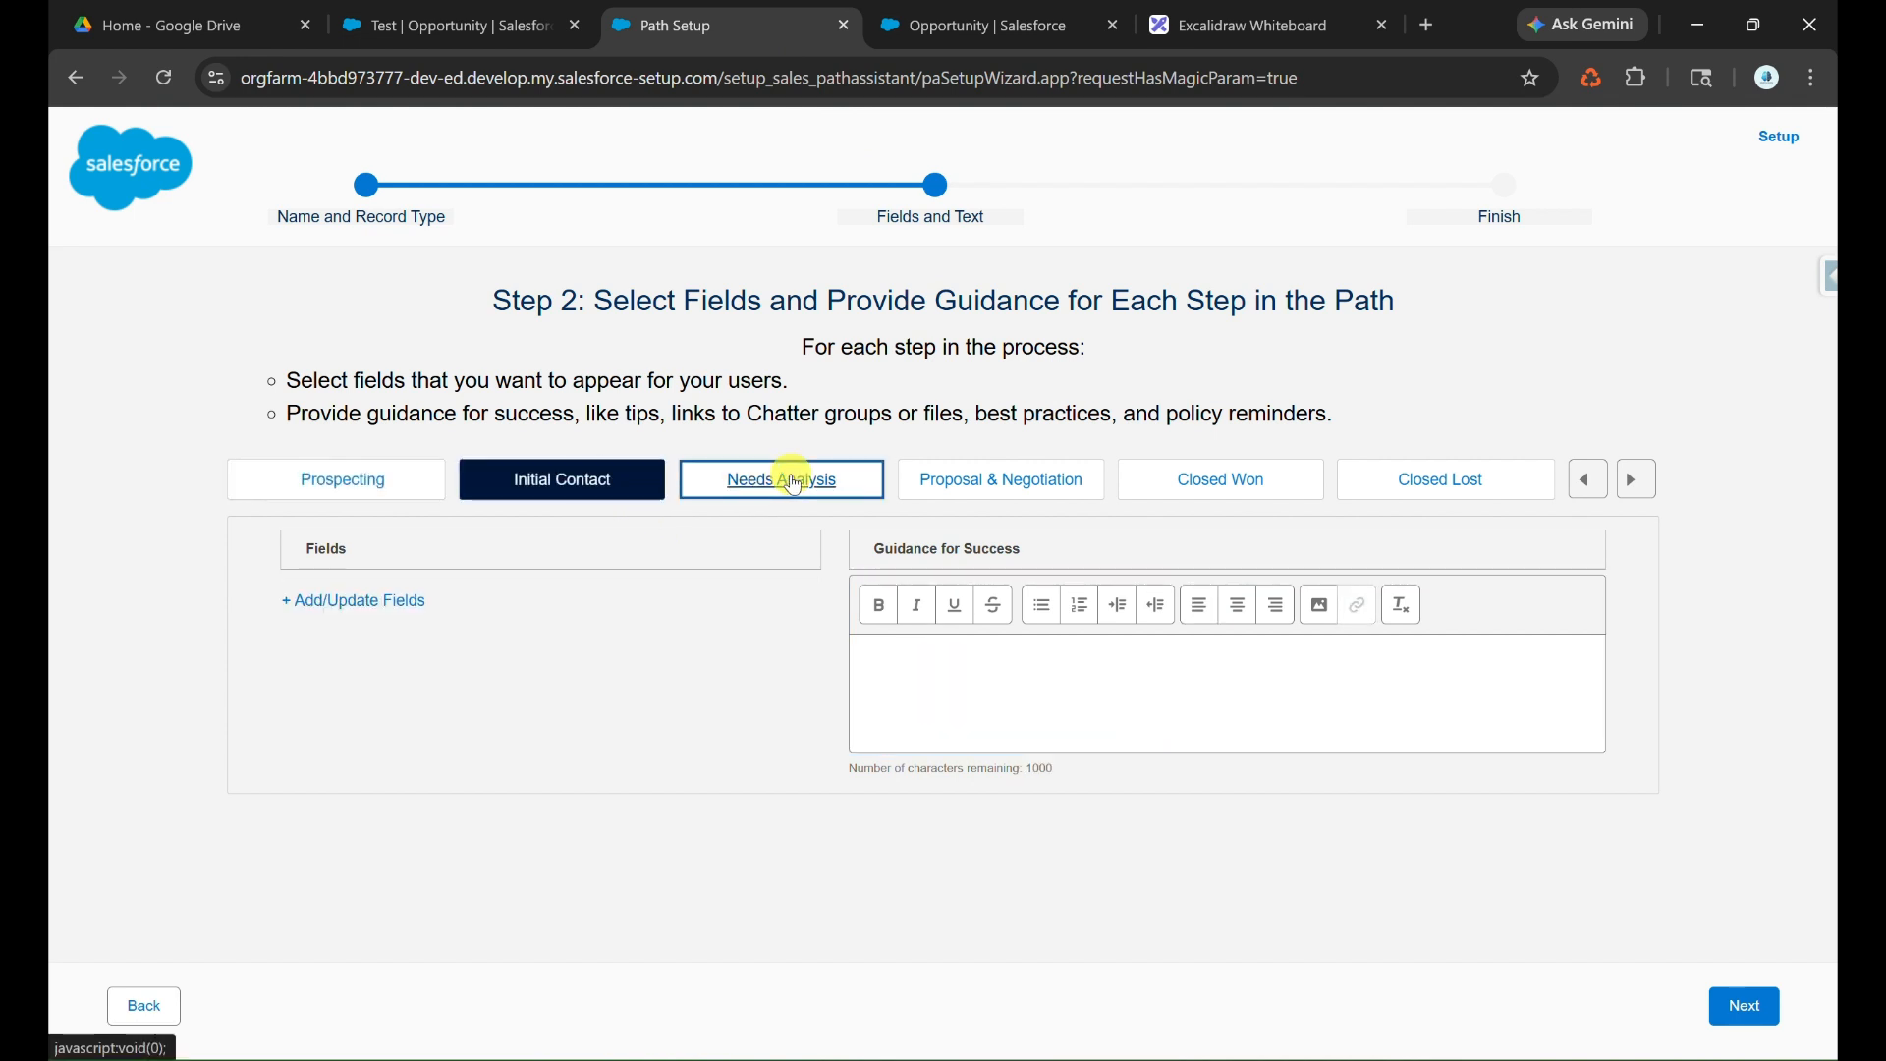
pyautogui.click(391, 496)
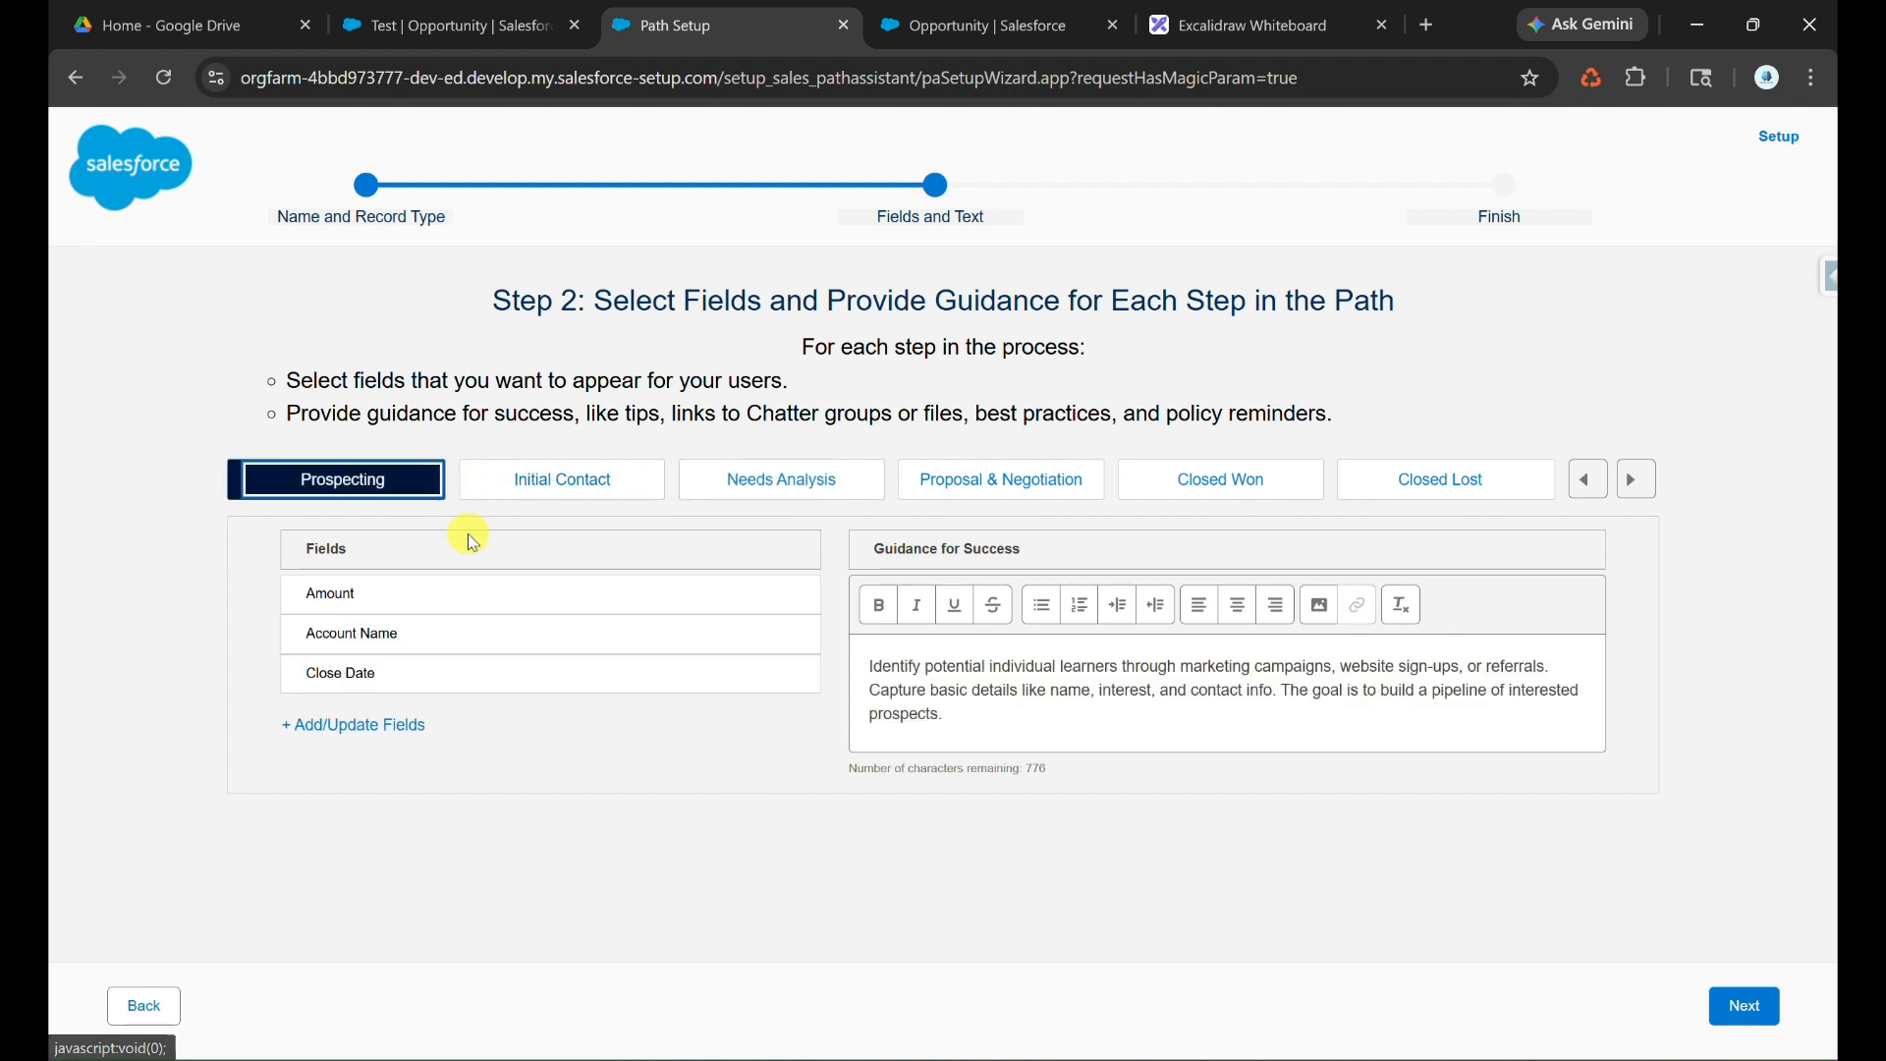
# Proceed to the path's final setup step, activate the path and enable celebrations.
pyautogui.click(1738, 1003)
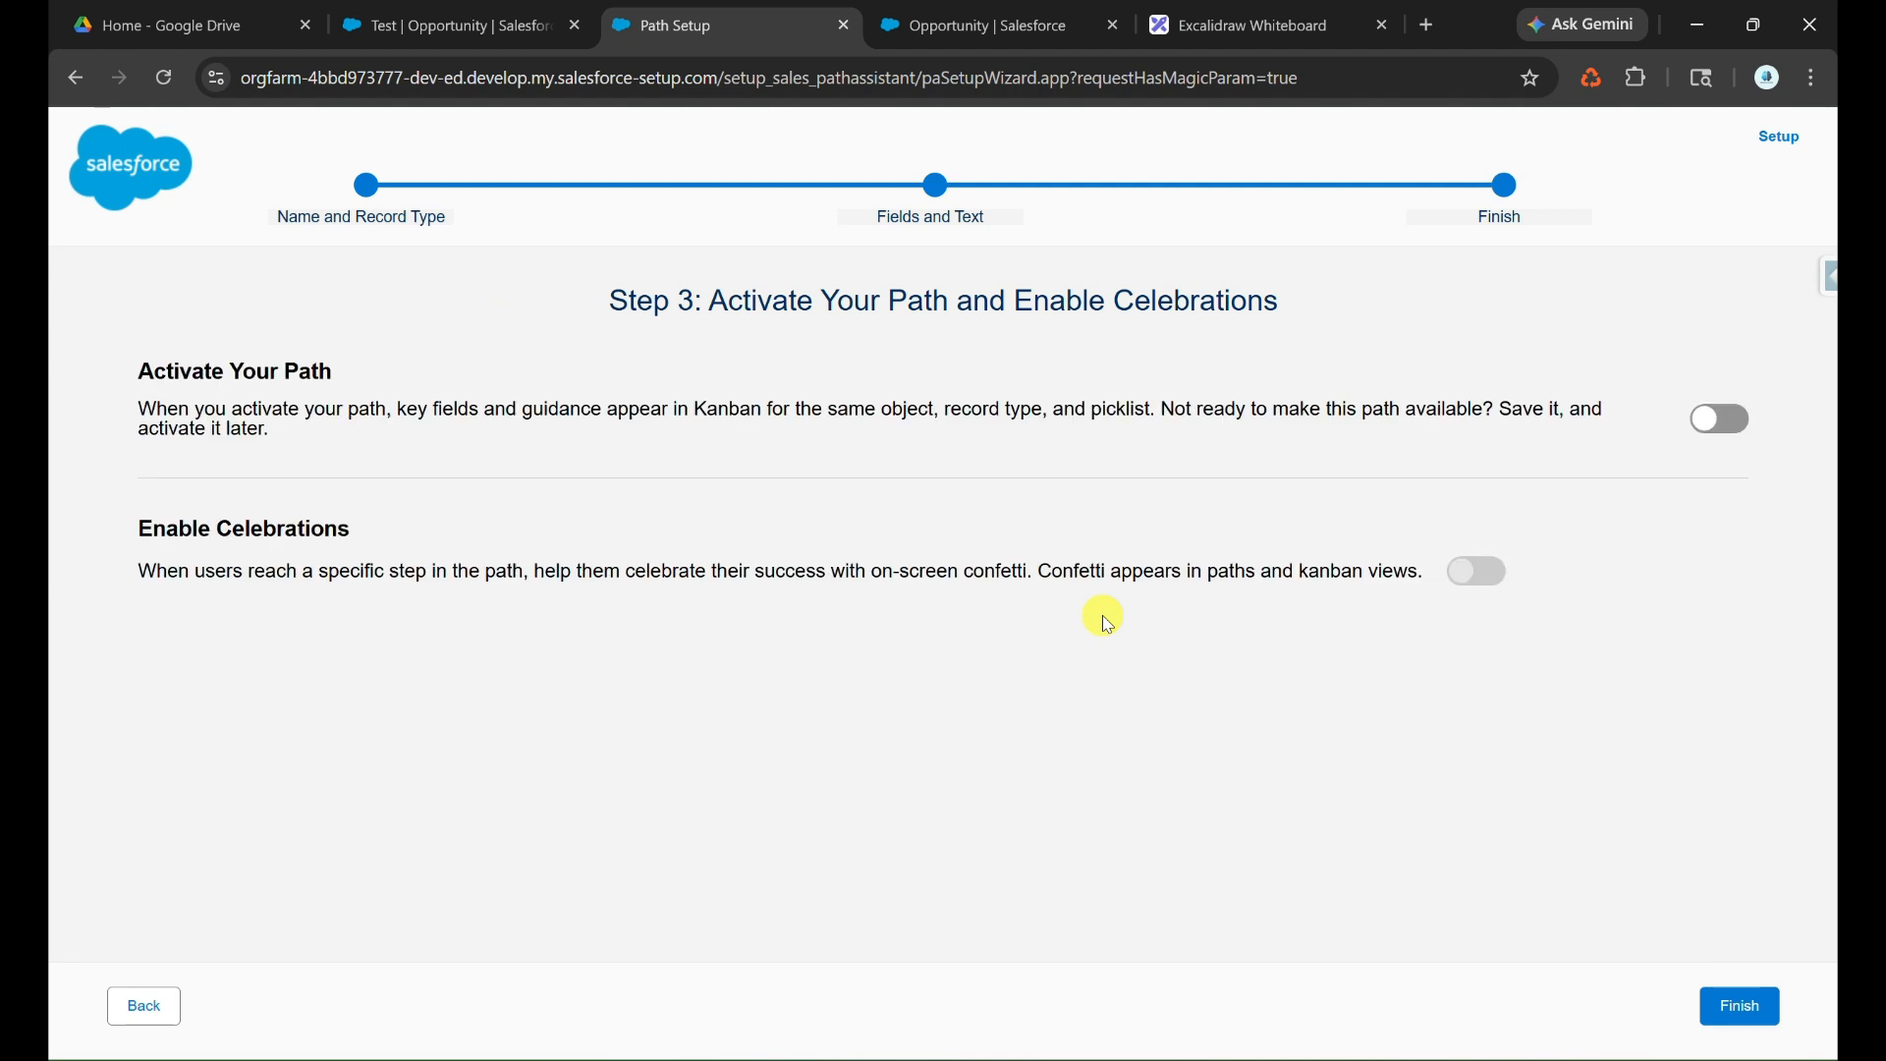
pyautogui.click(1695, 424)
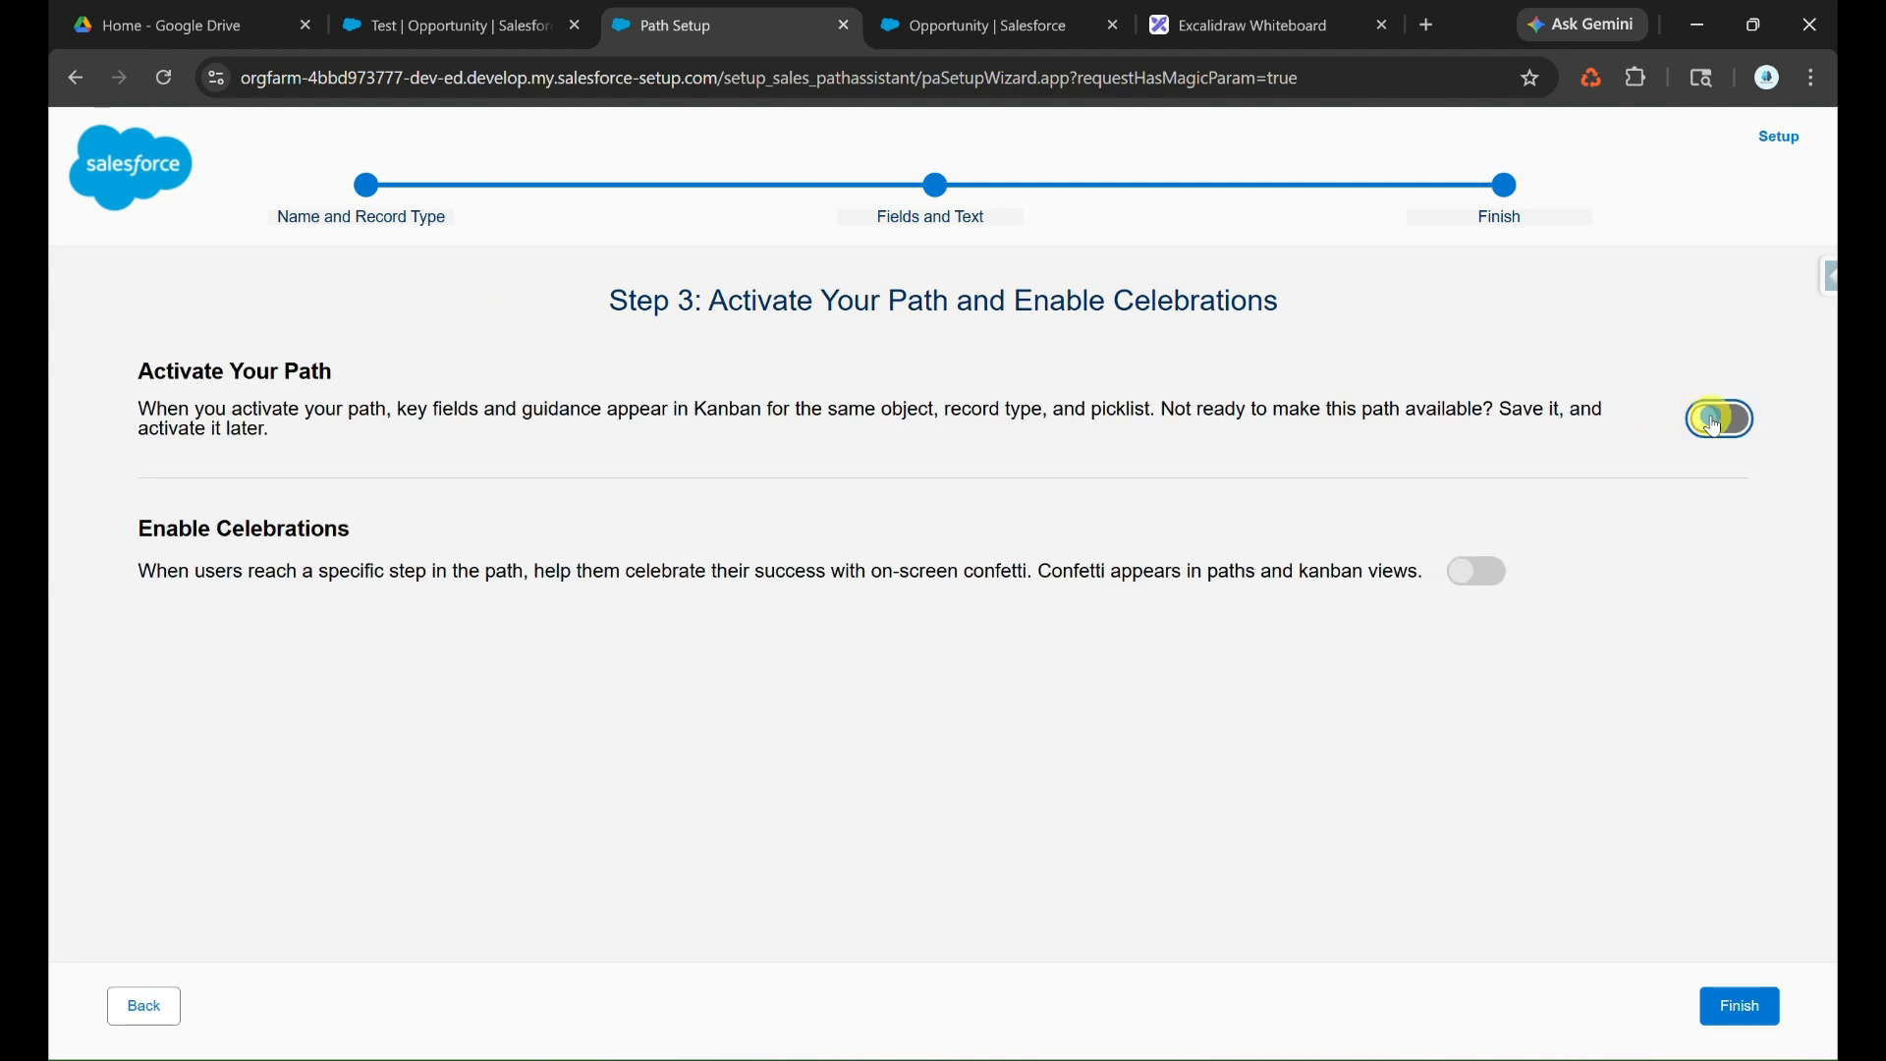
pyautogui.click(1716, 425)
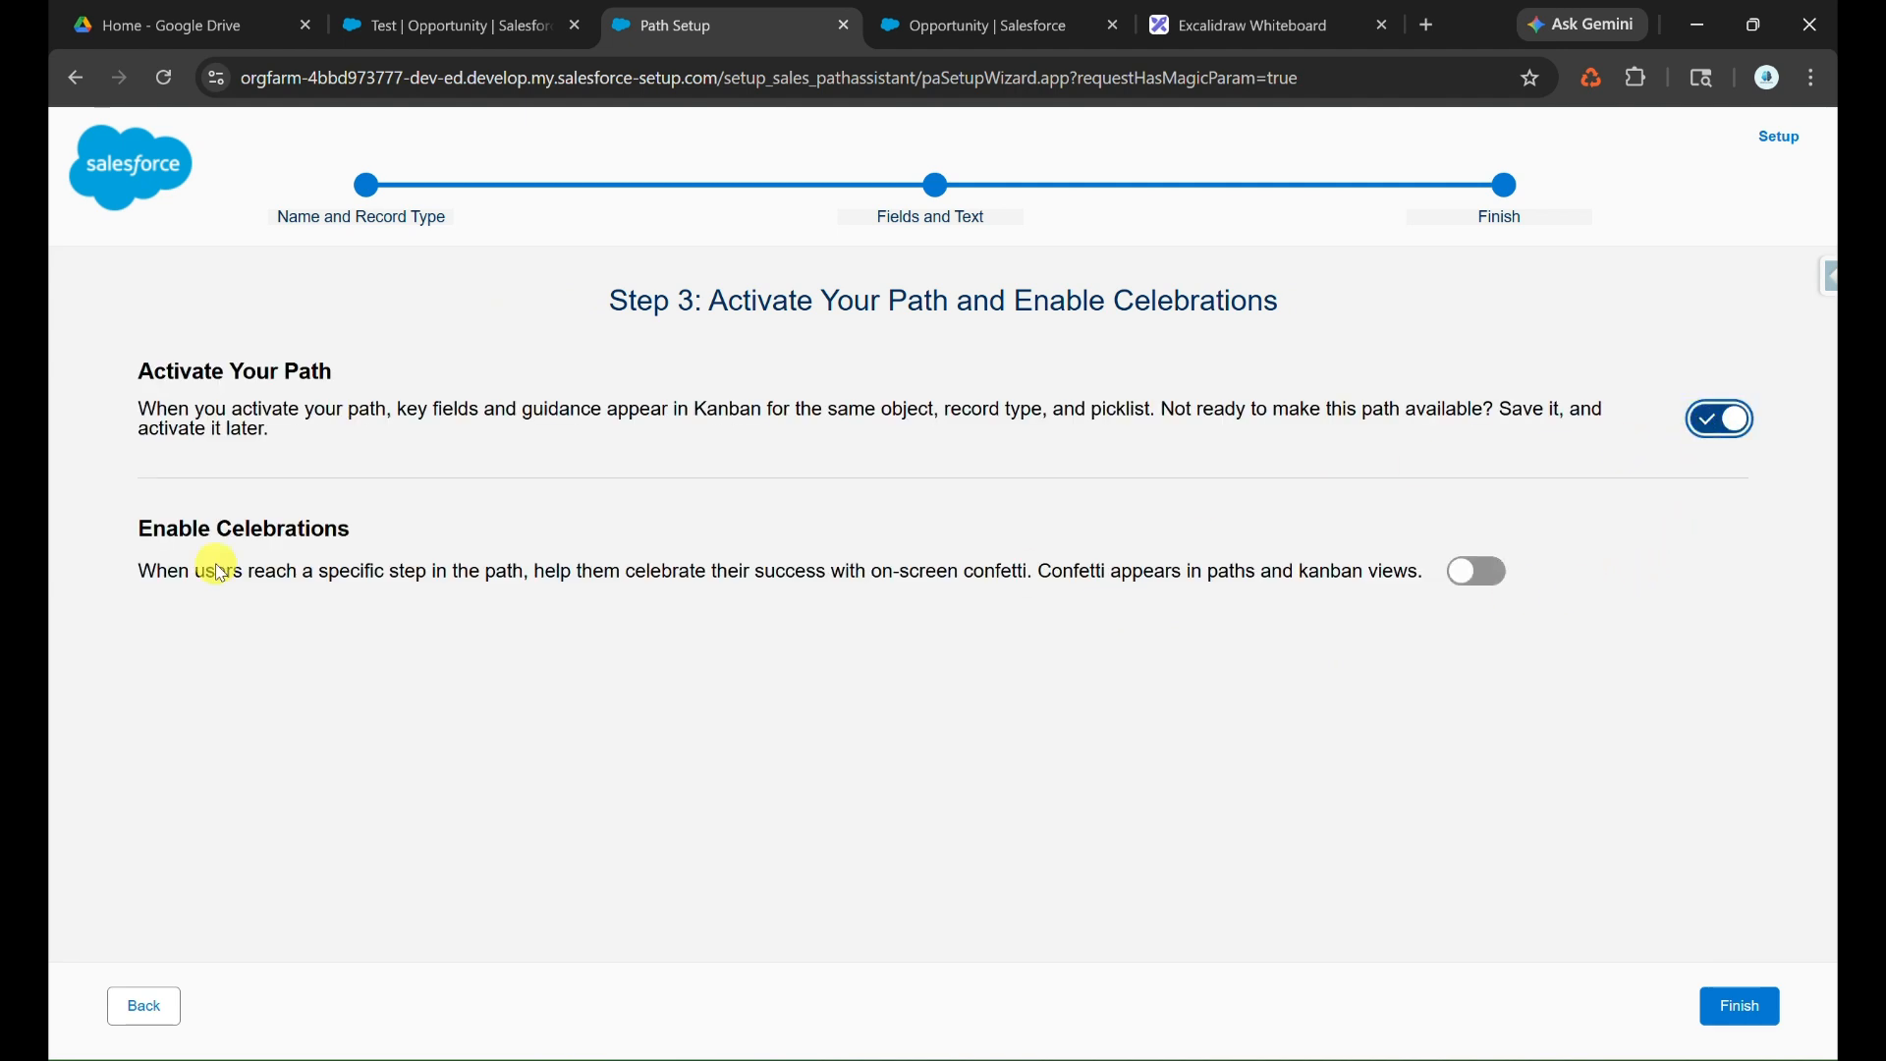
pyautogui.click(1483, 570)
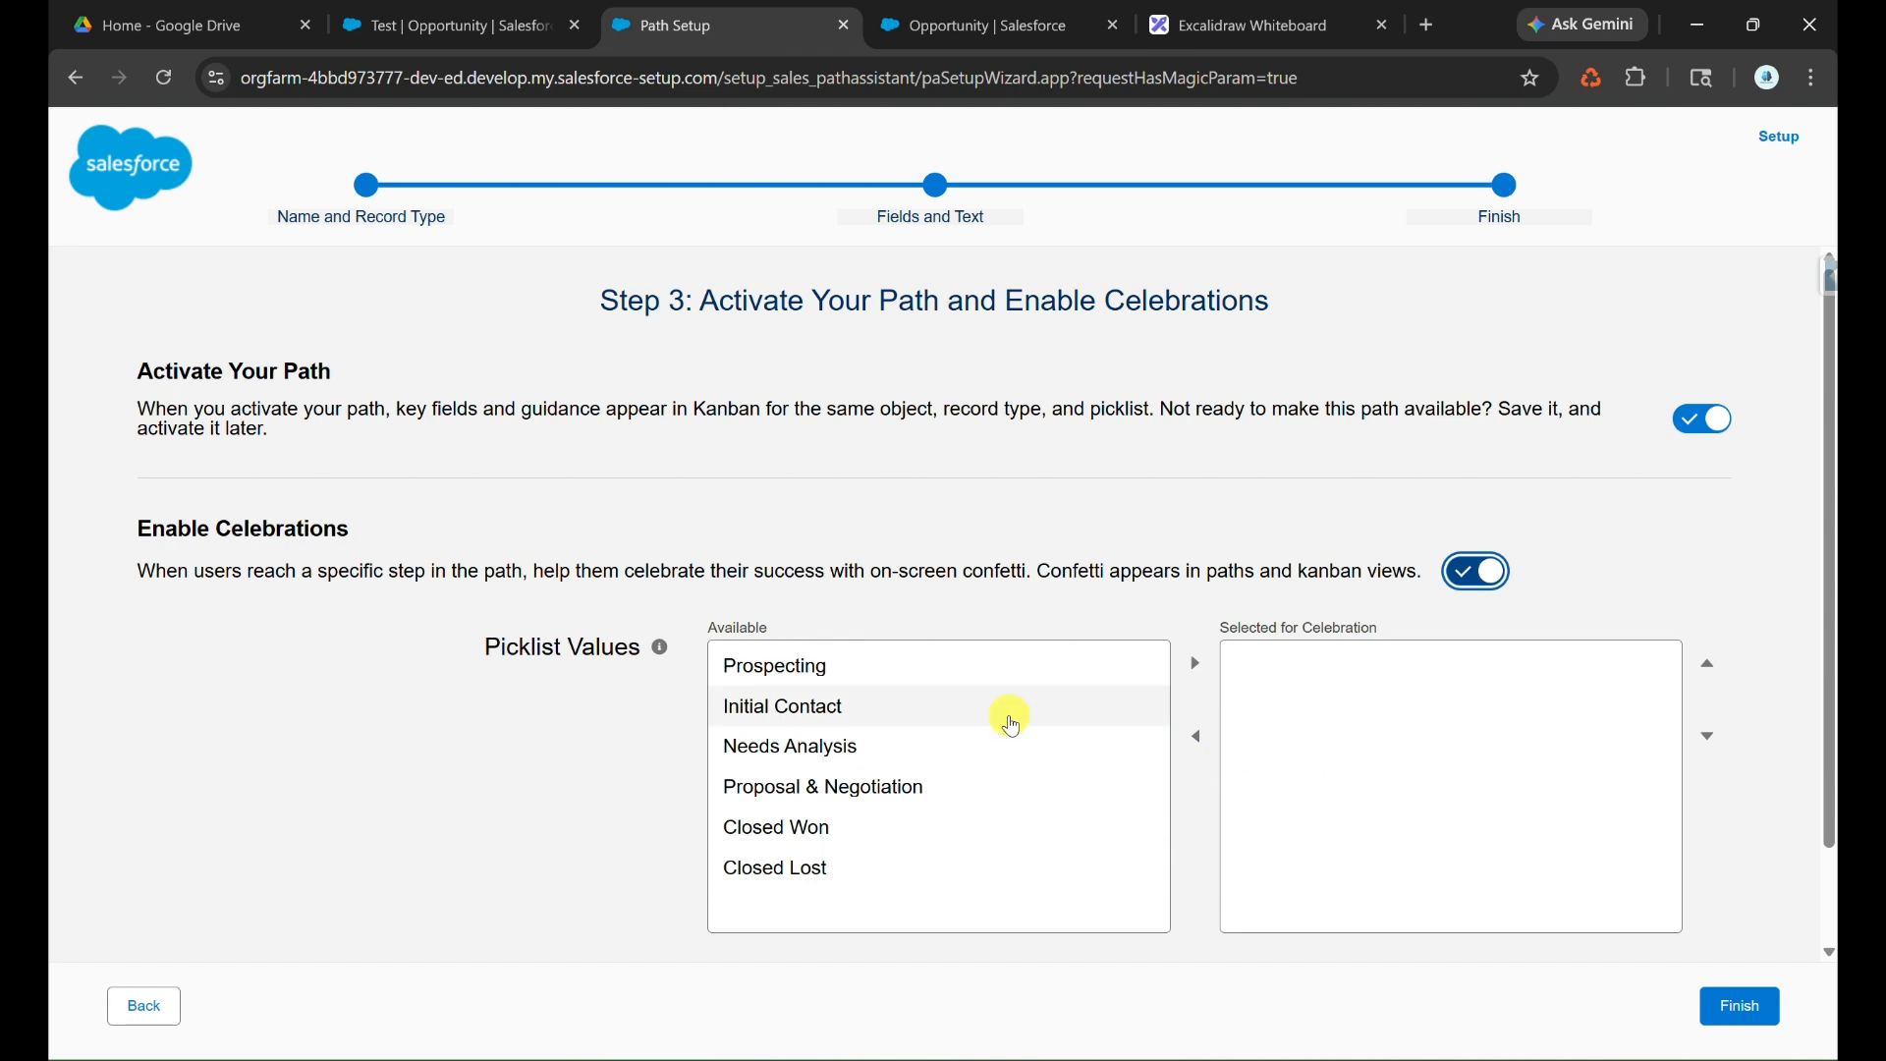
# Select Proposal & Negotiation and Closed Won as the stages for celebration, and finish the path setup.
pyautogui.click(969, 709)
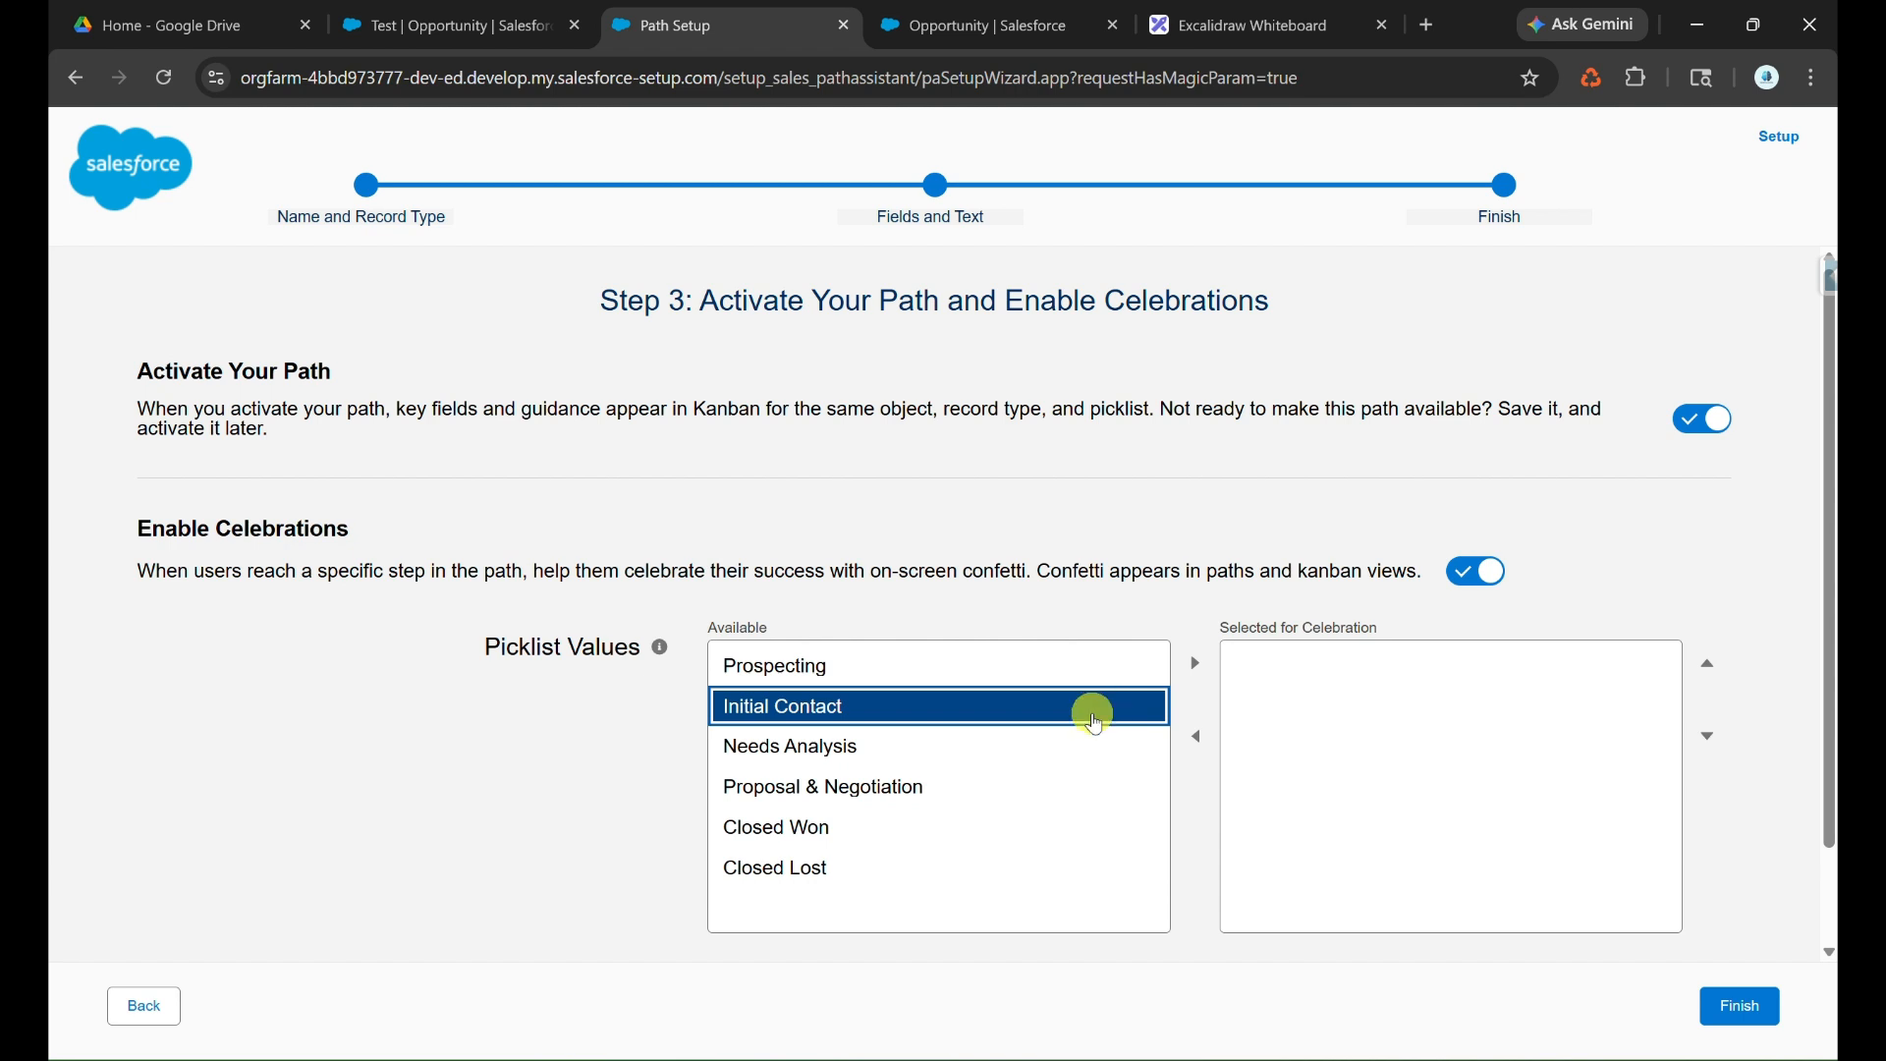
pyautogui.click(1060, 746)
pyautogui.click(1064, 787)
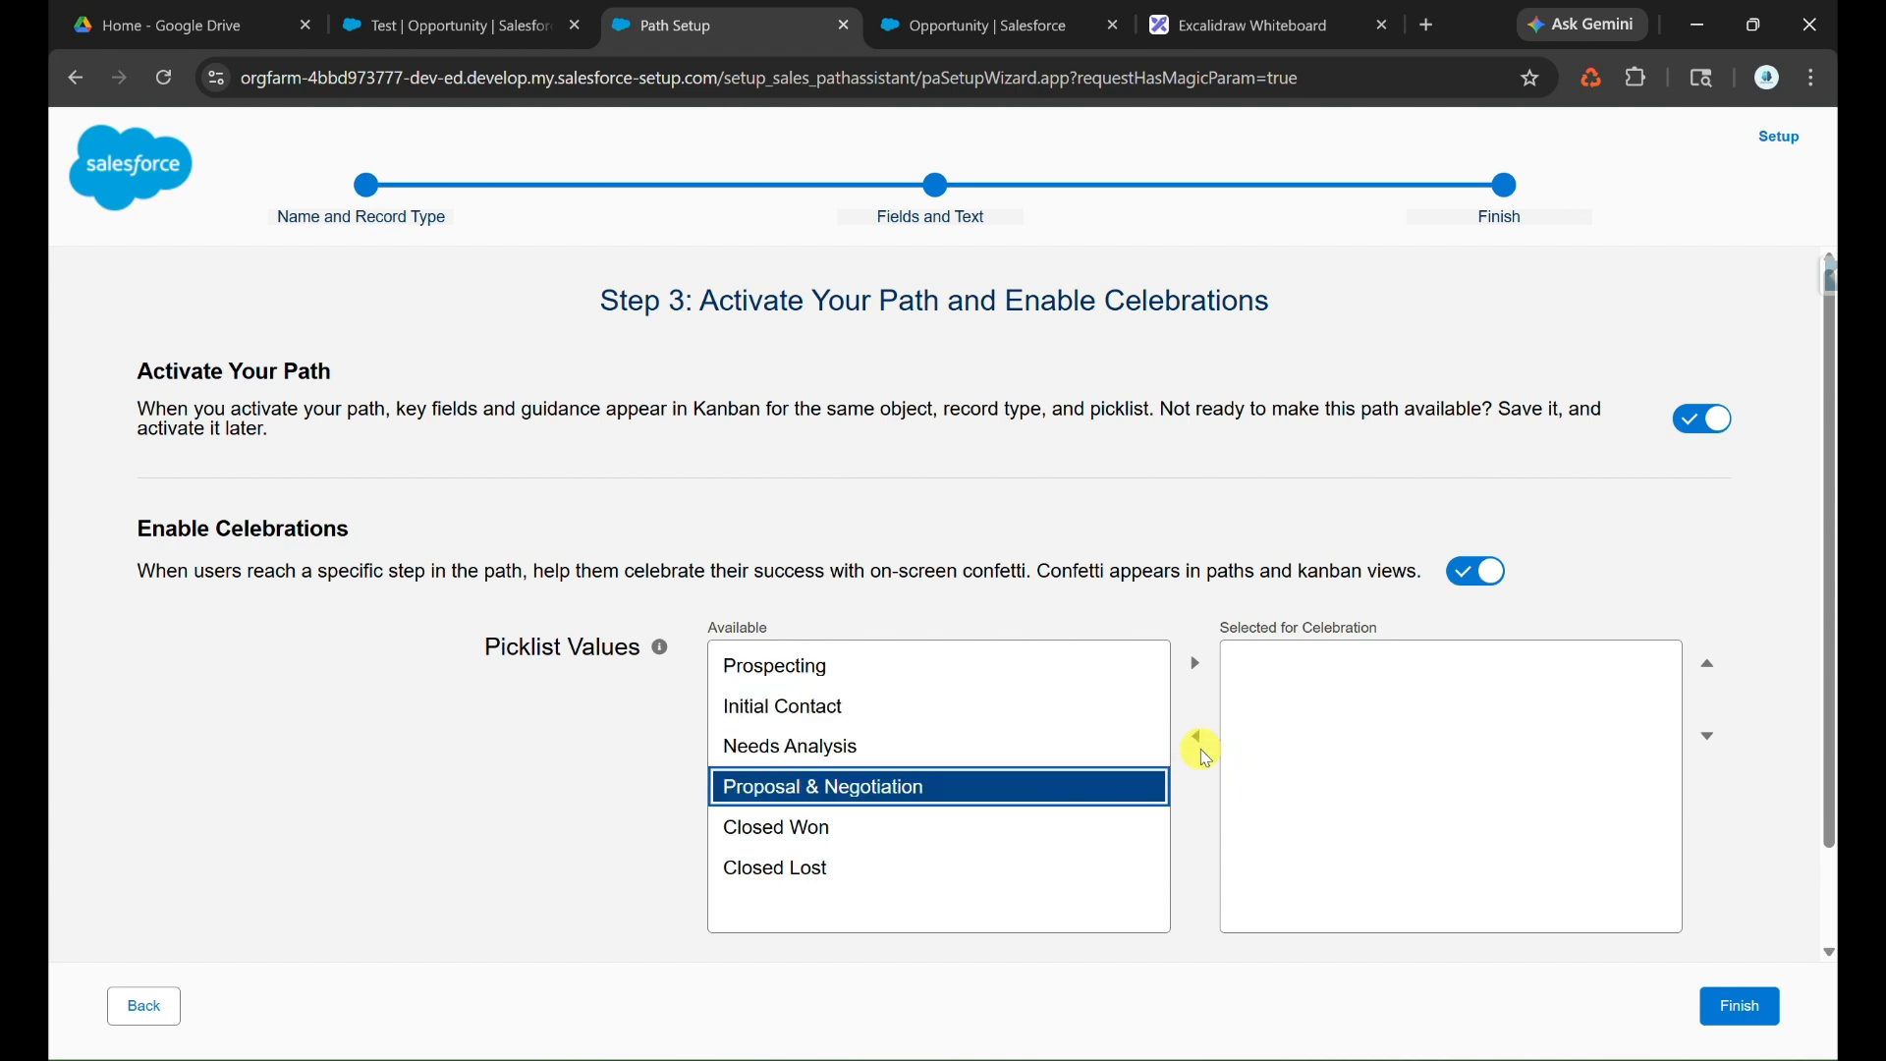
pyautogui.click(1197, 665)
pyautogui.click(1048, 787)
pyautogui.click(1197, 664)
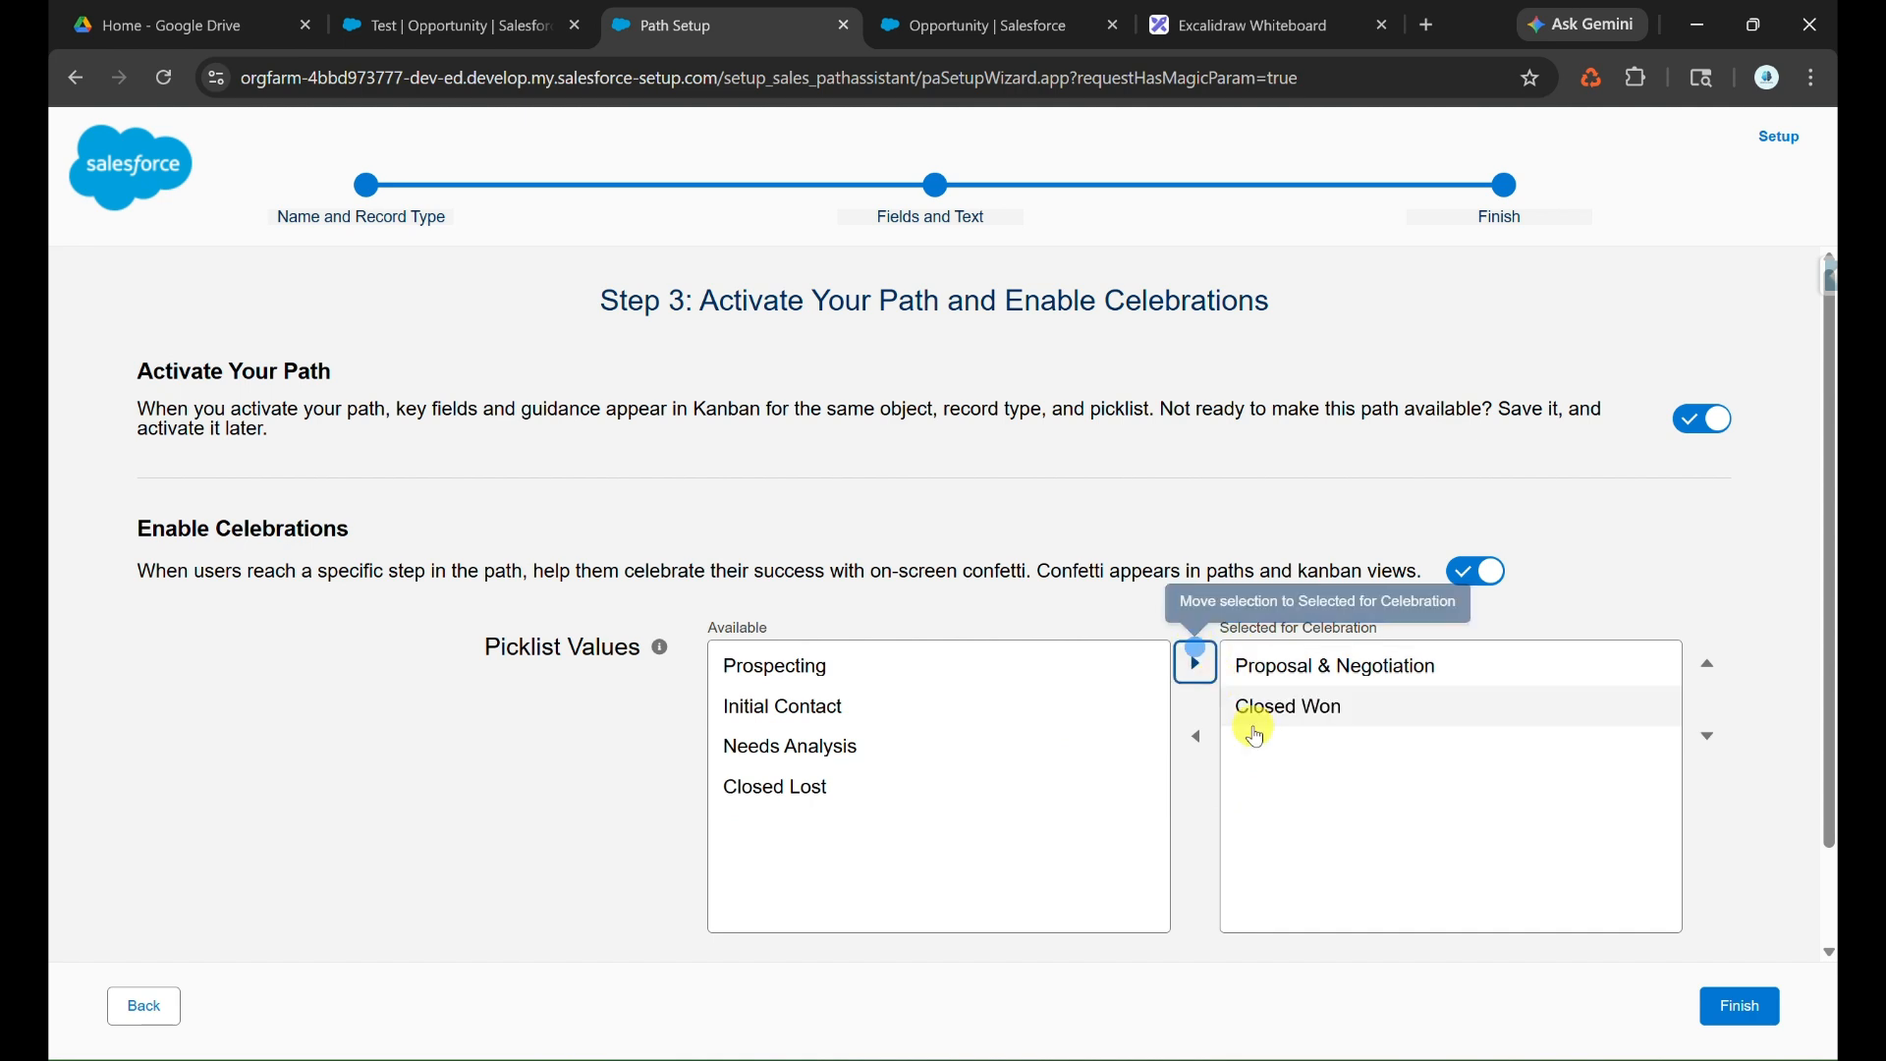
pyautogui.scroll(-2, 1257, 737)
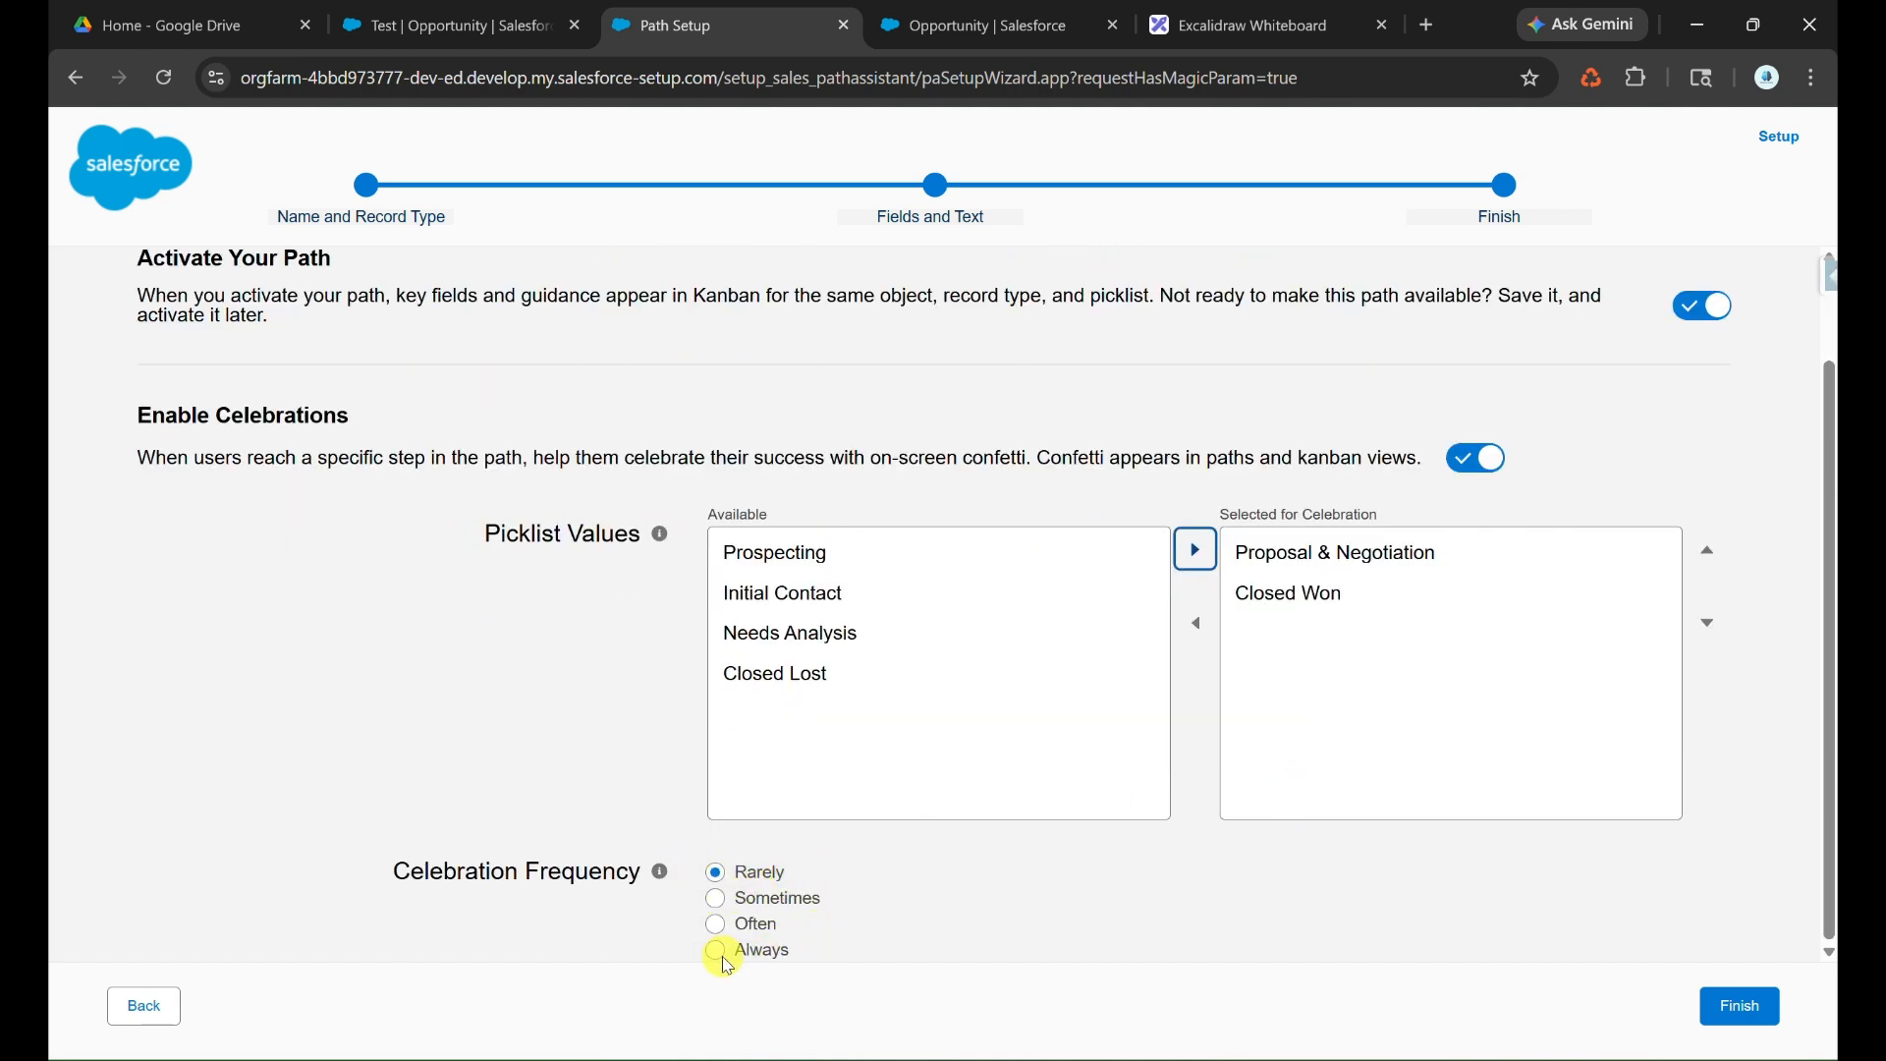
pyautogui.click(1741, 1006)
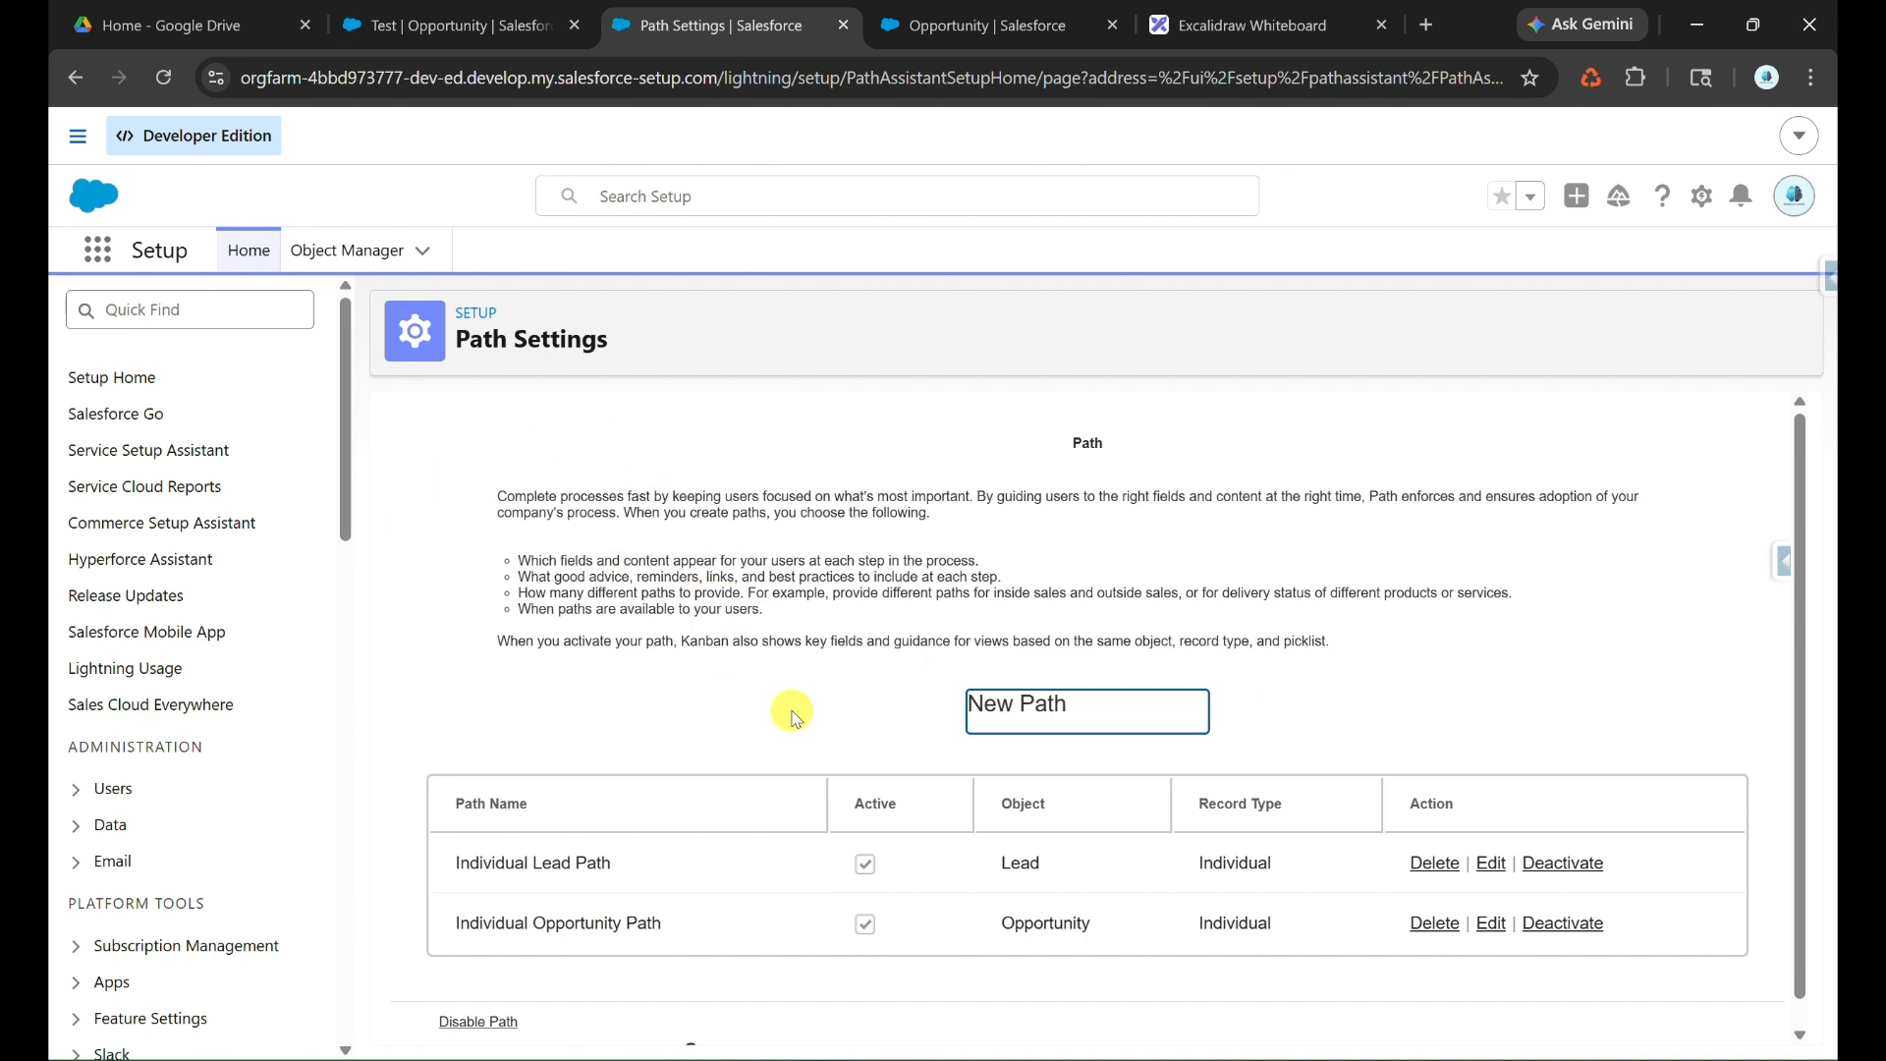
# Reload the Test opportunity and expand its path to check the Prospecting key fields and guidance.
pyautogui.scroll(-1, 781, 757)
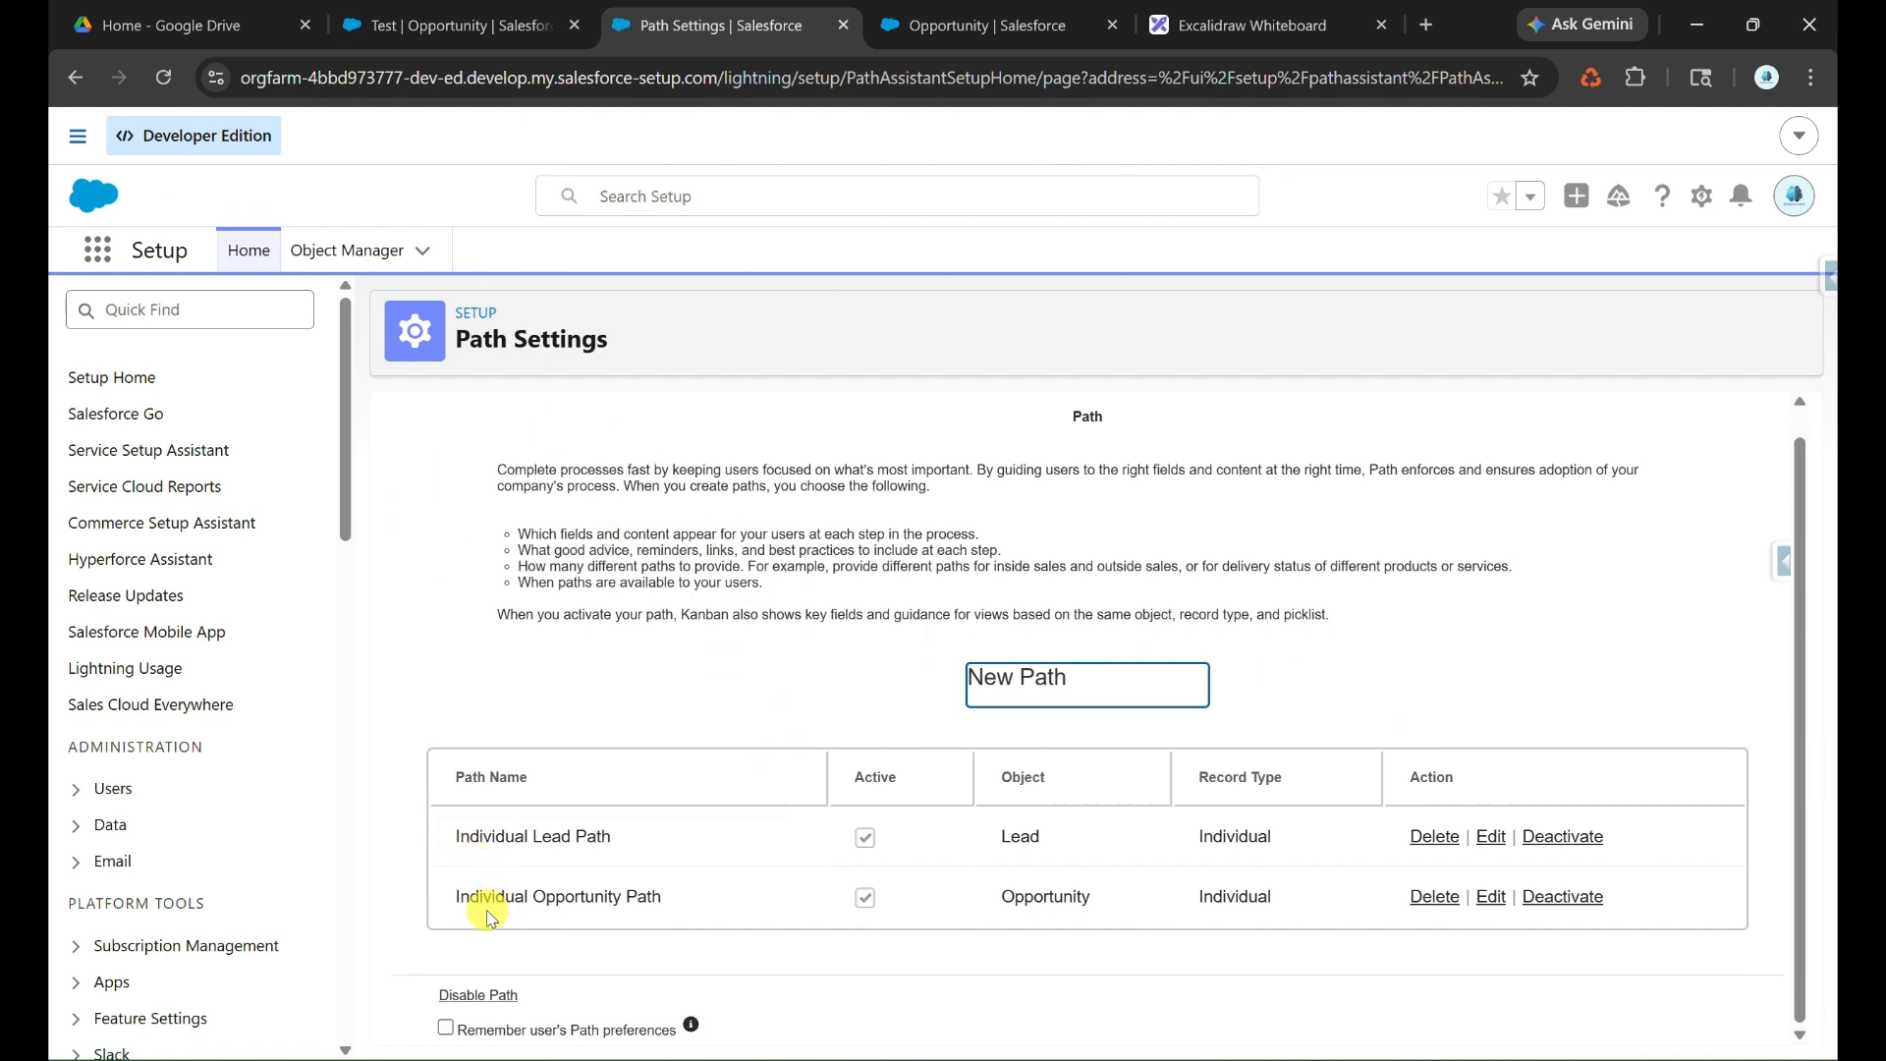
pyautogui.click(445, 11)
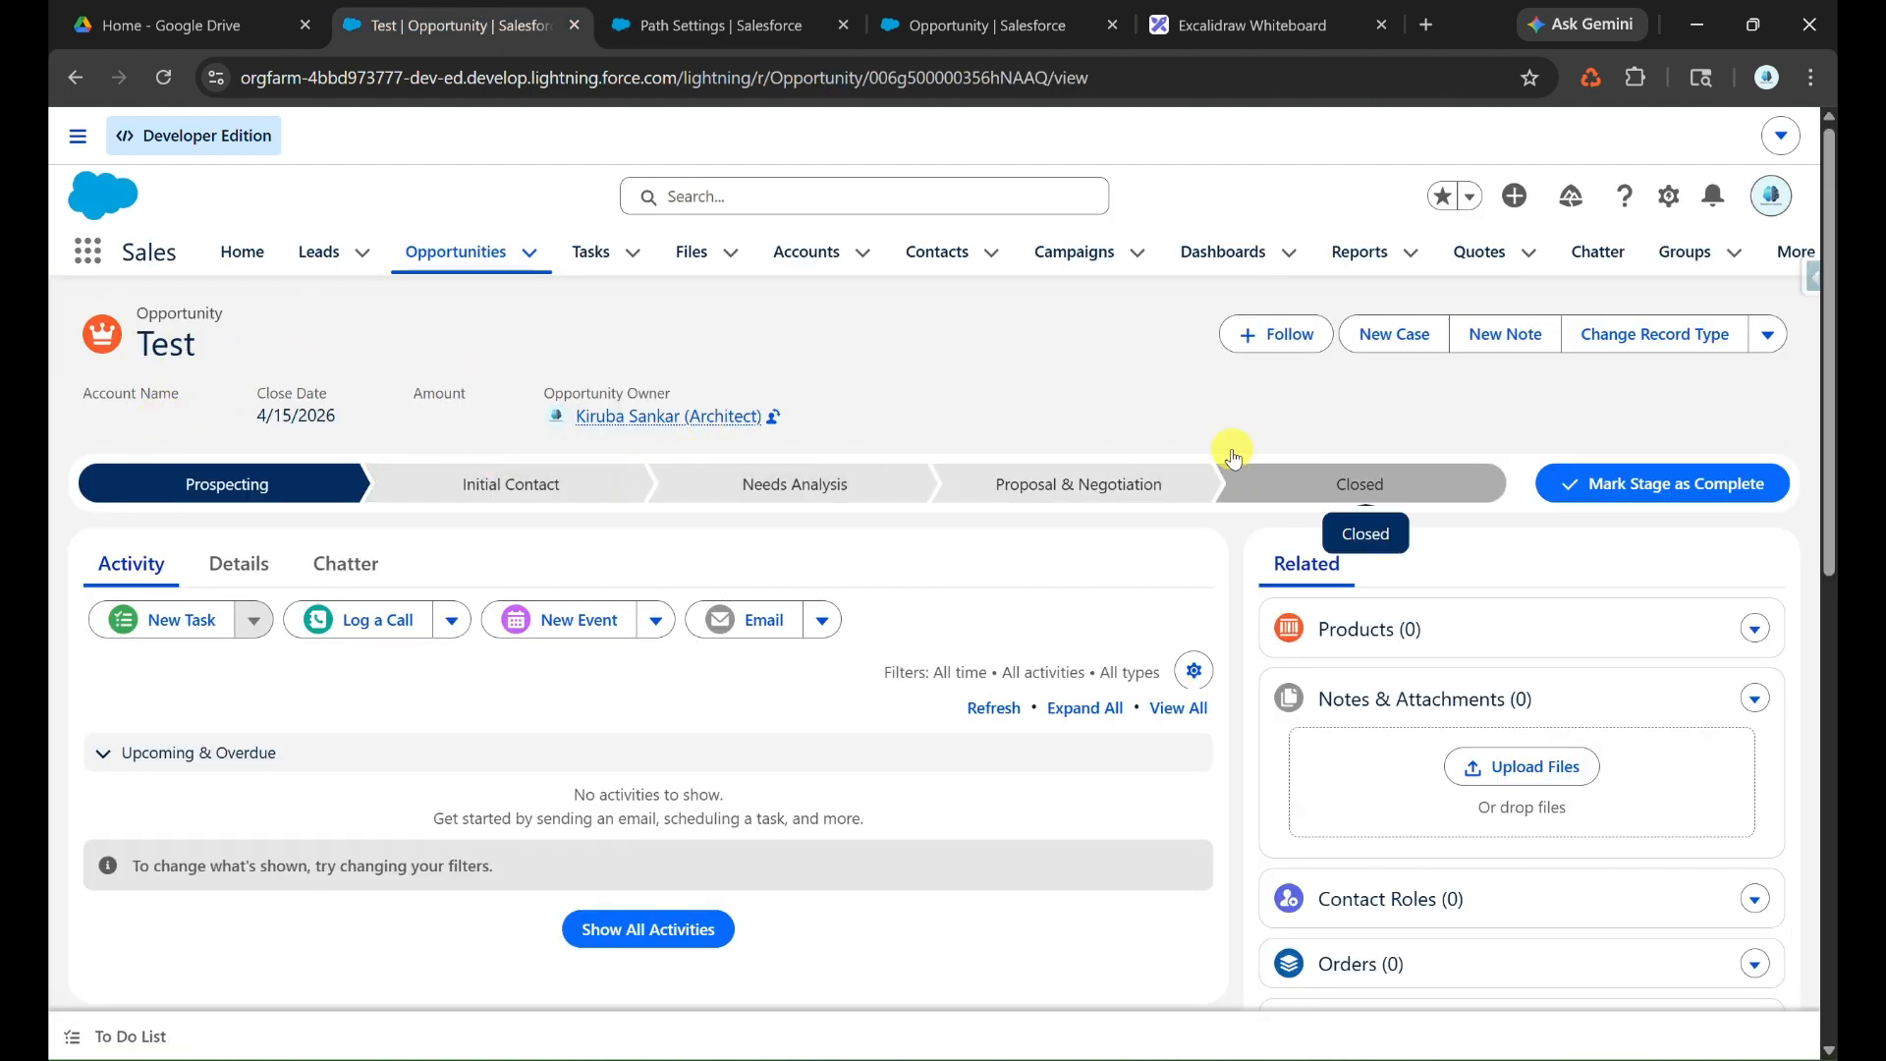
pyautogui.click(1591, 79)
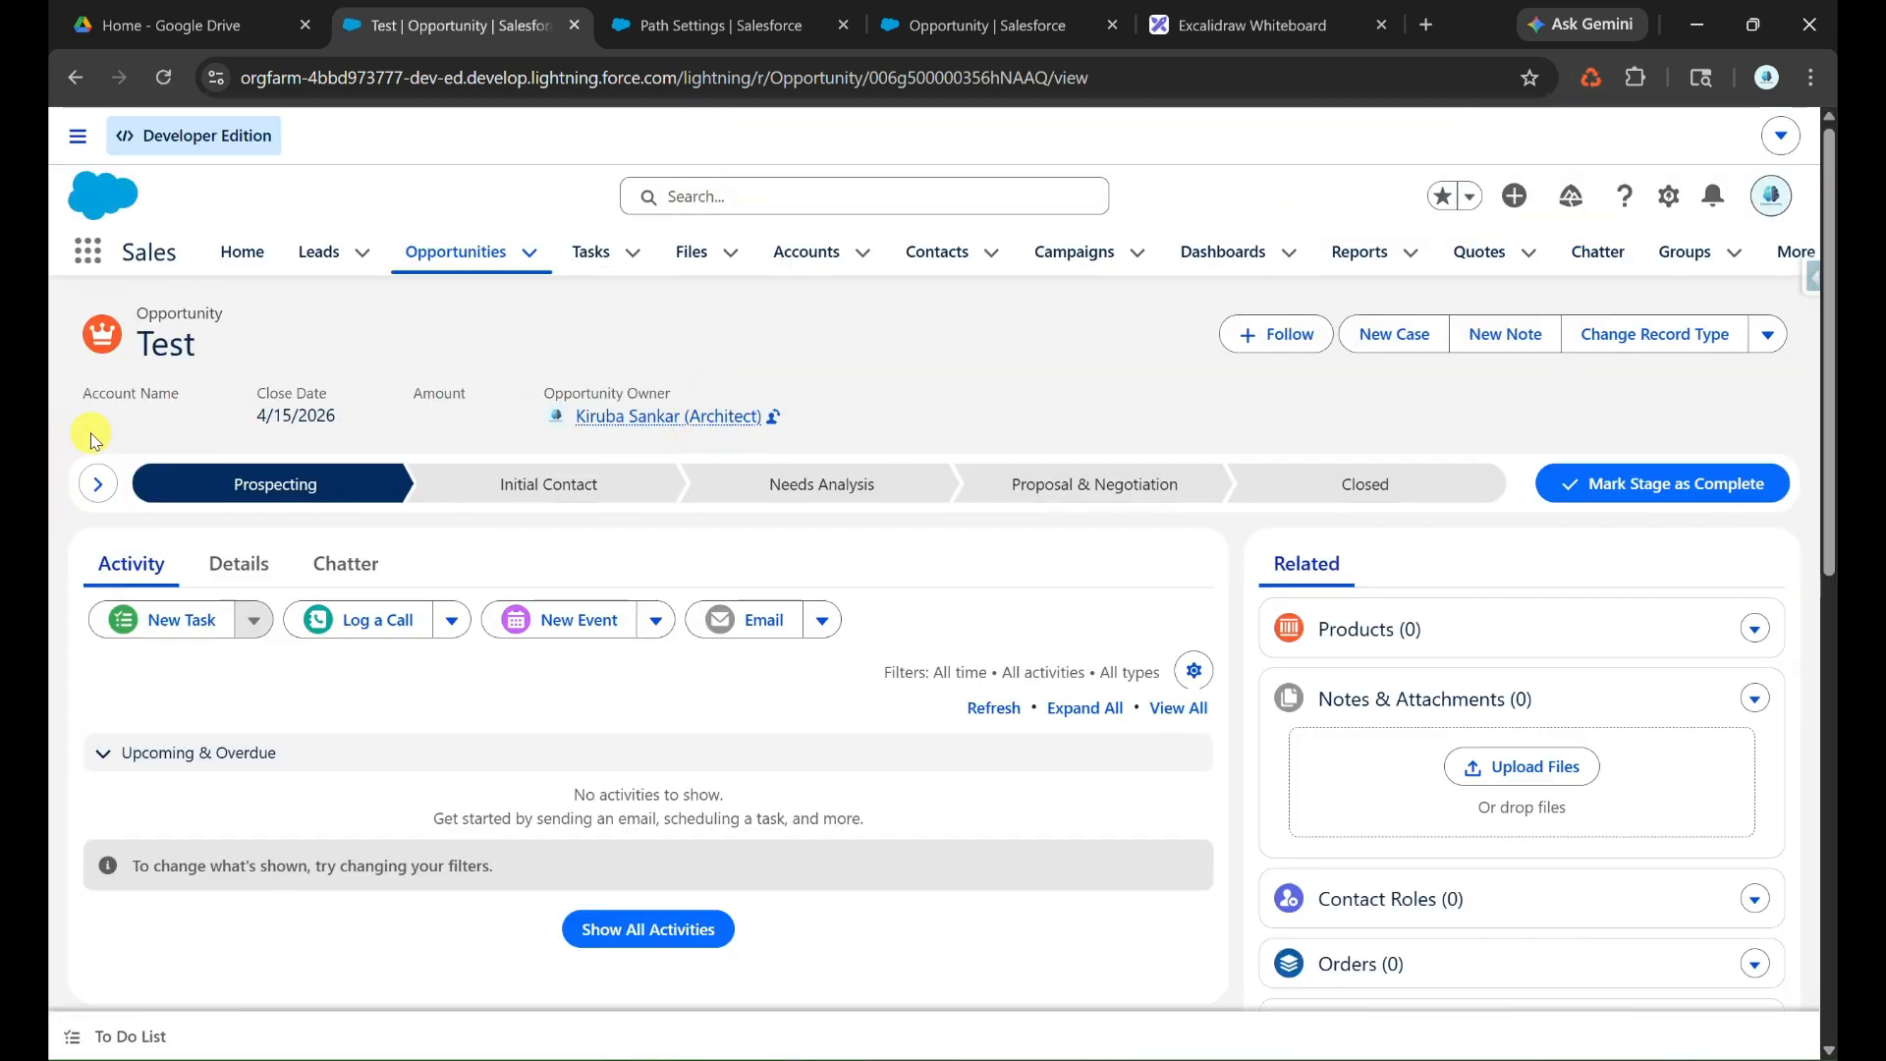
pyautogui.click(102, 483)
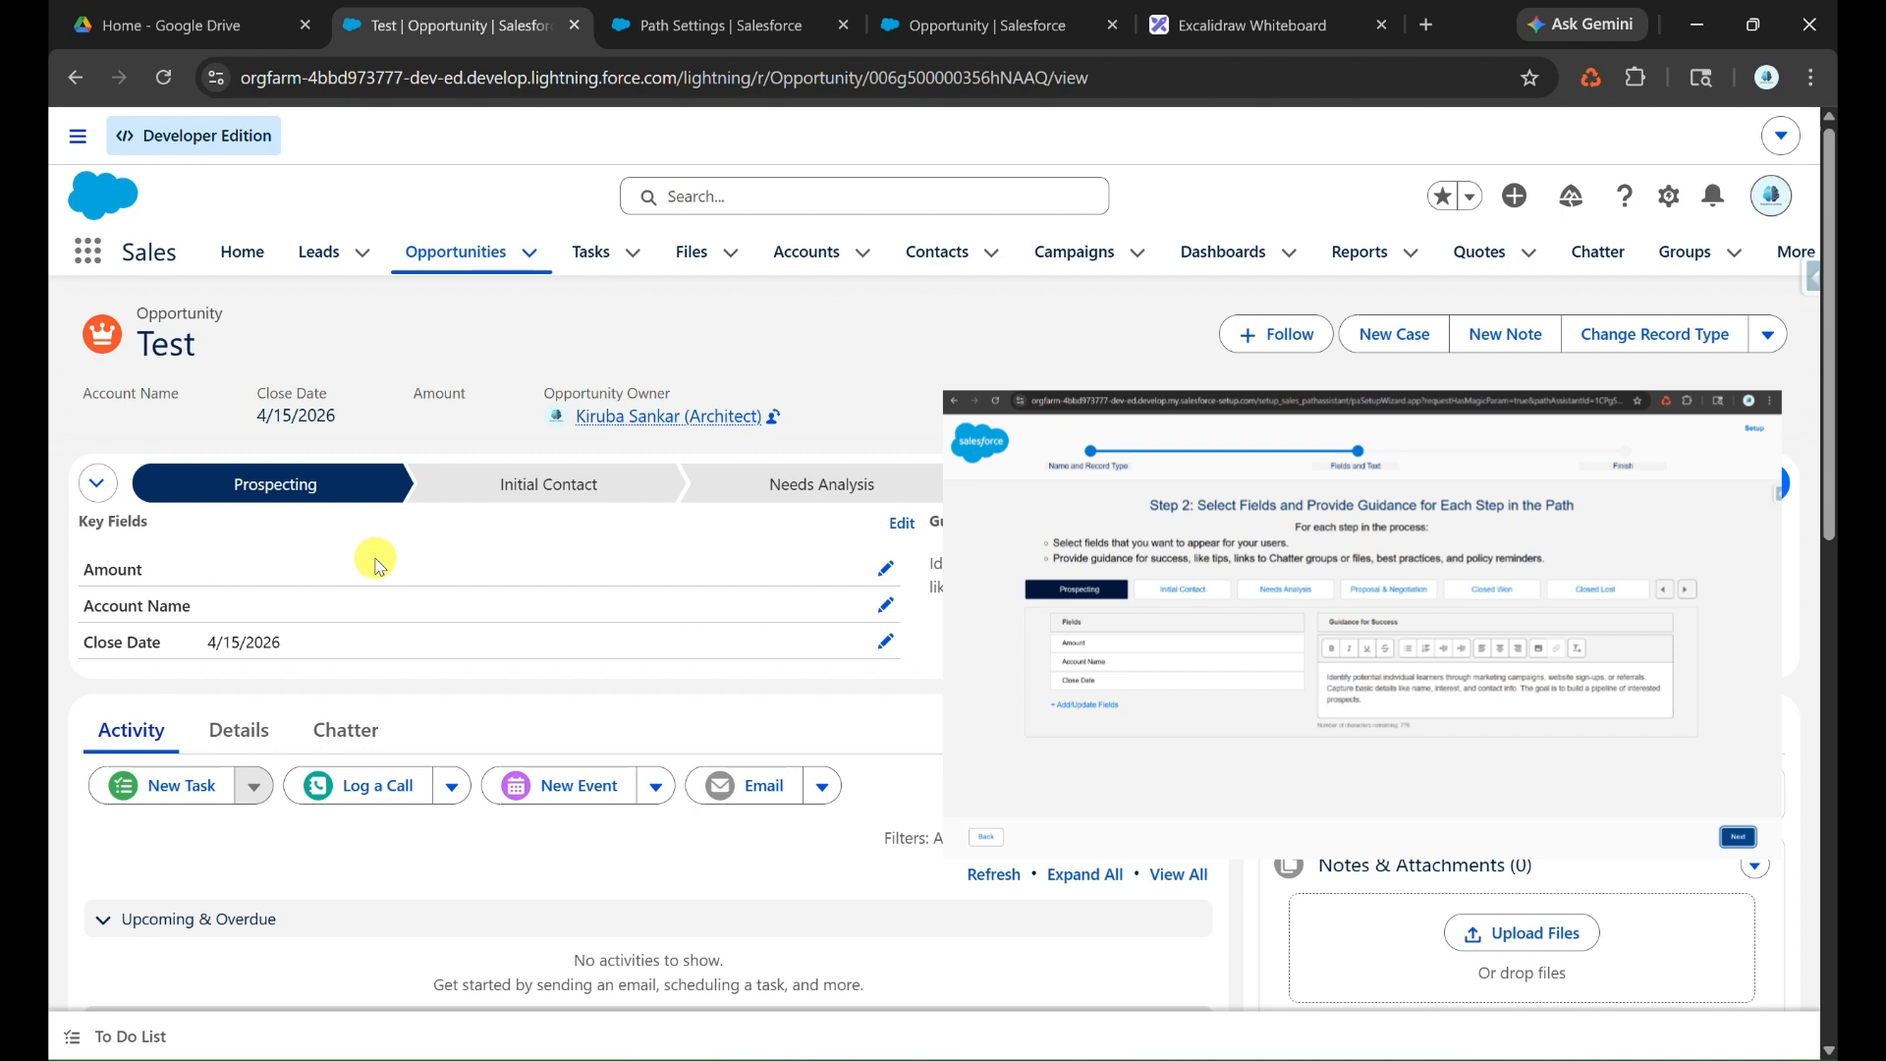
pyautogui.click(727, 22)
pyautogui.click(517, 9)
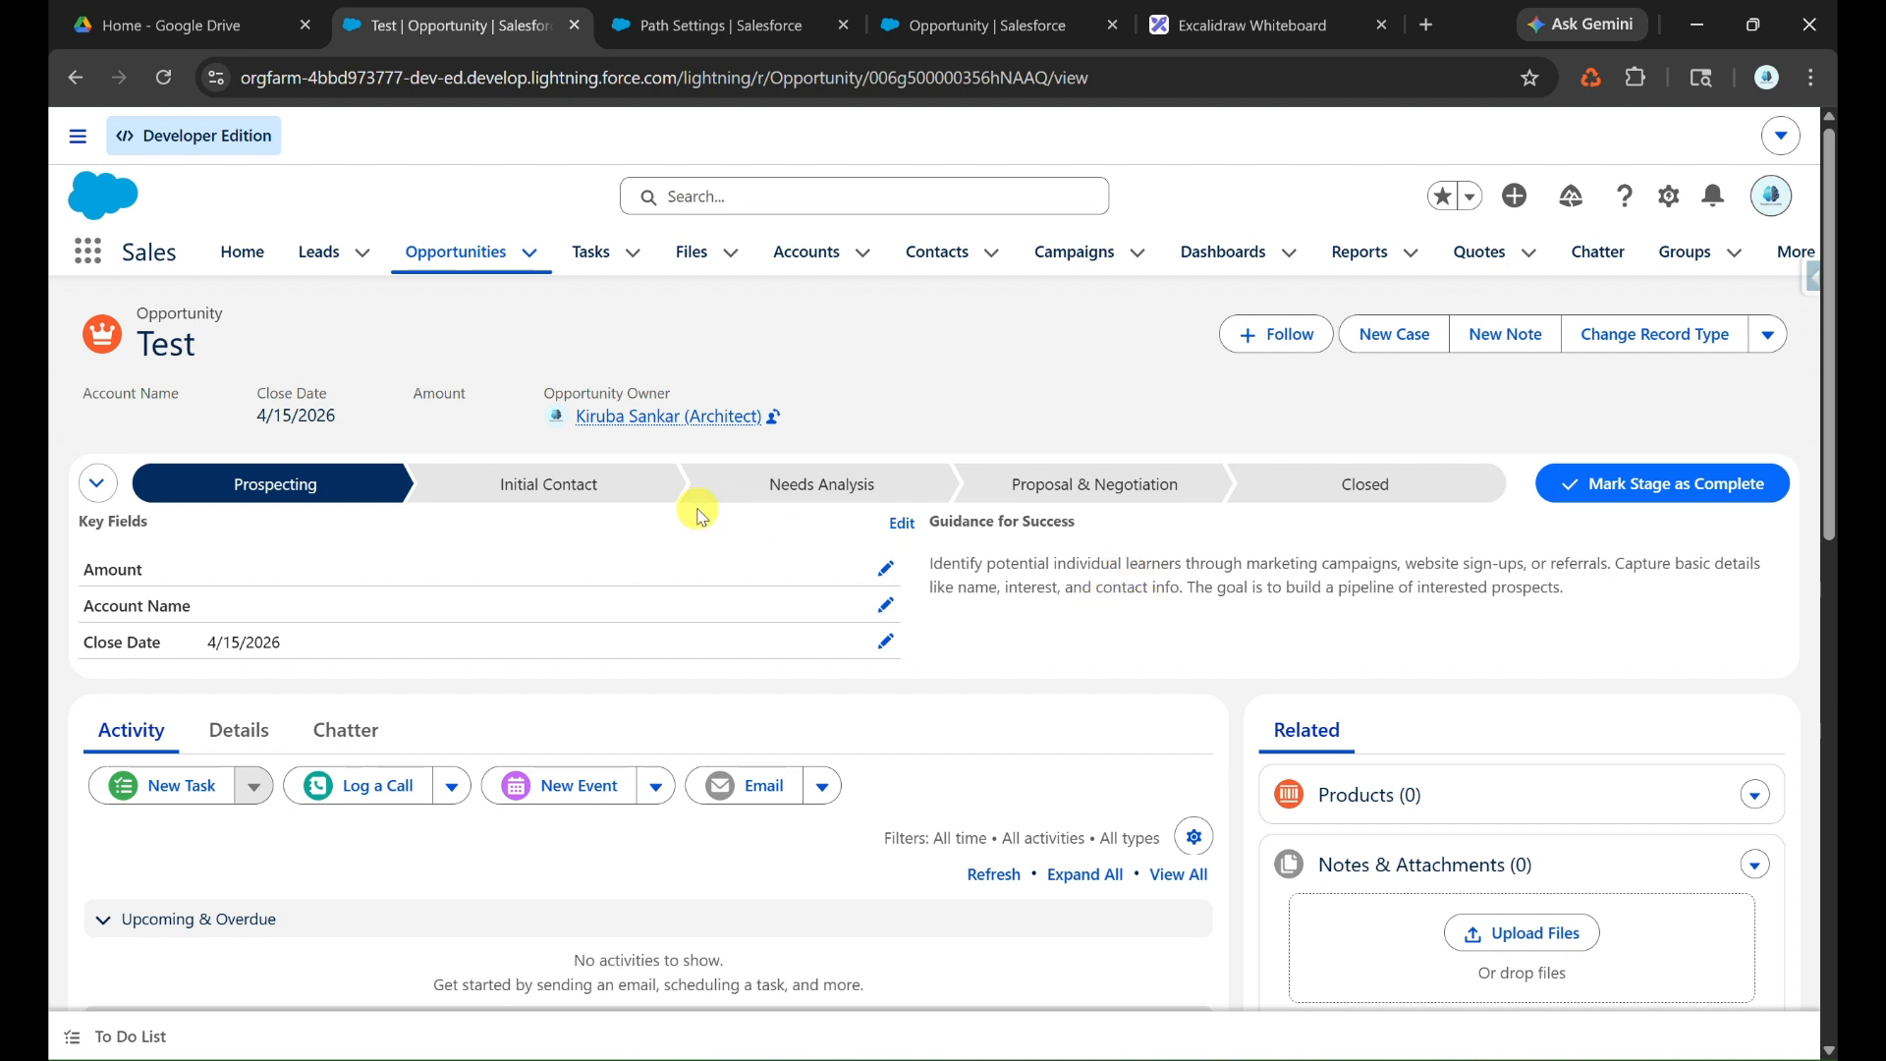
# Mark Proposal & Negotiation as the current stage of the Test opportunity.
pyautogui.click(1095, 481)
pyautogui.click(1663, 498)
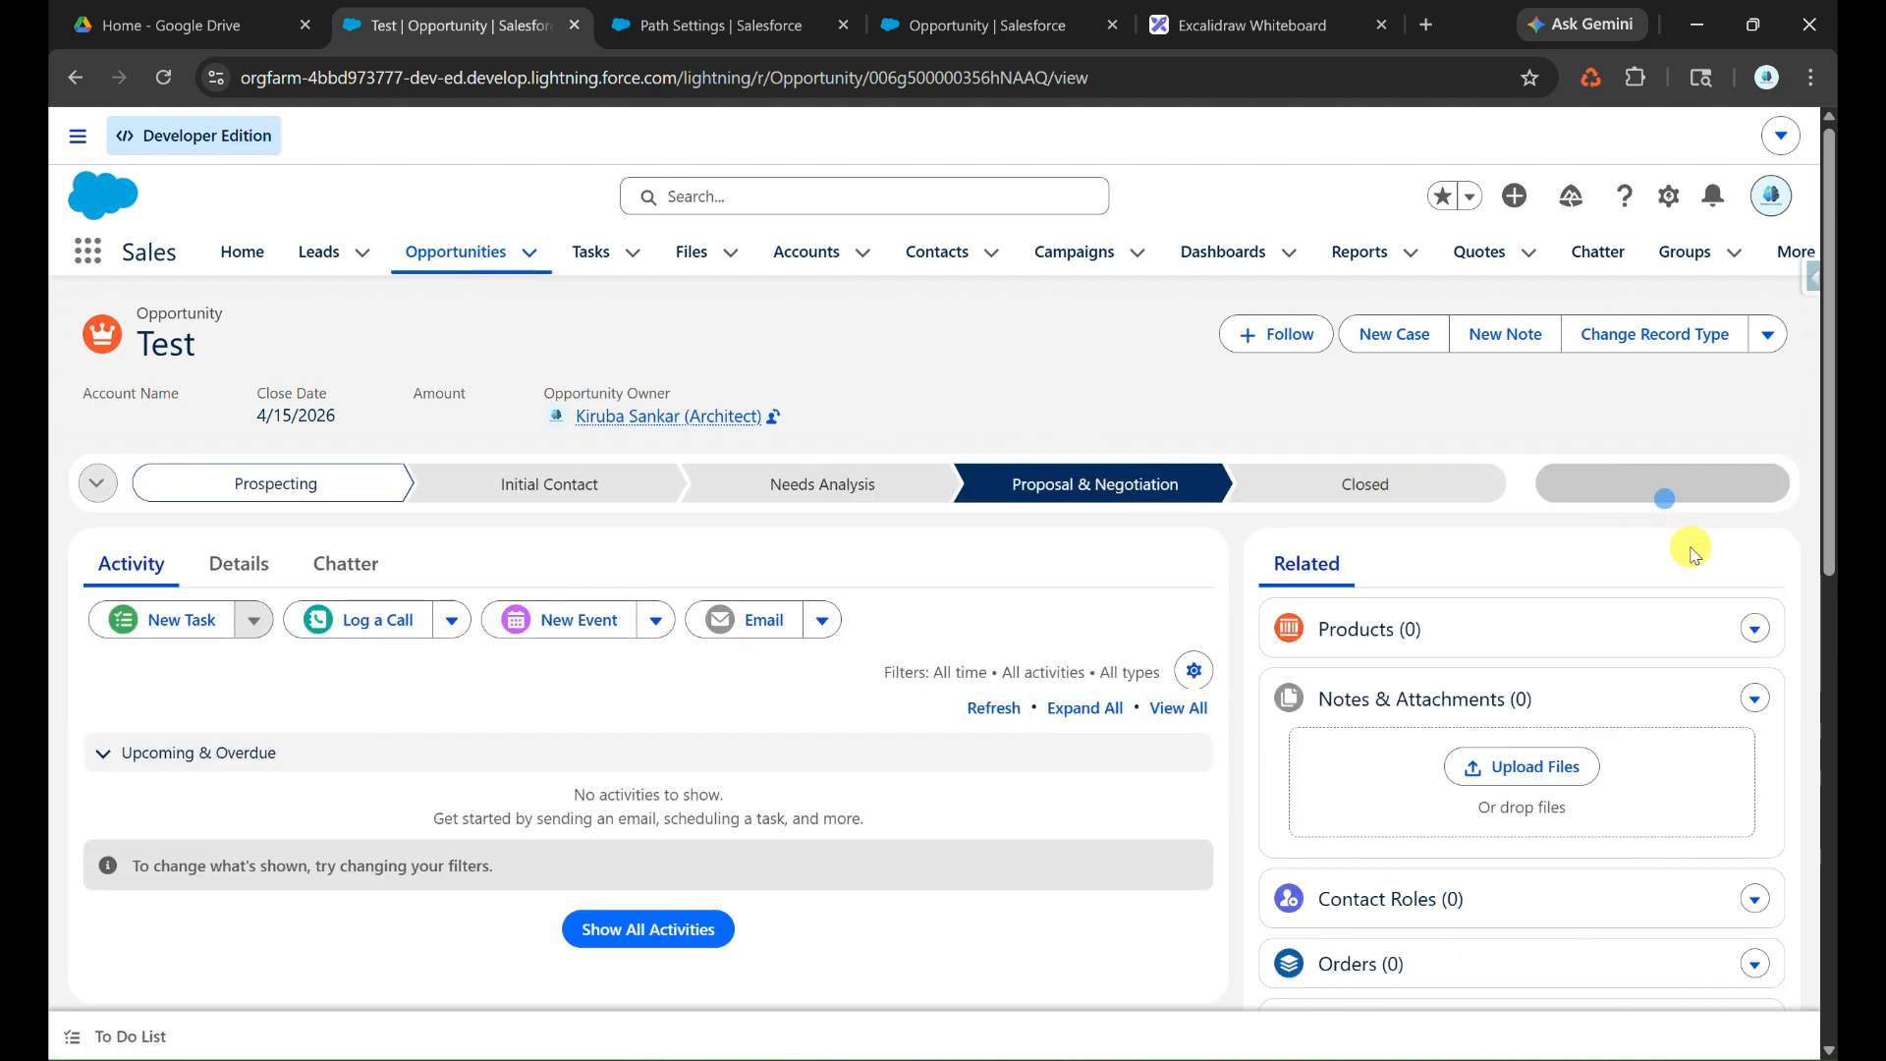